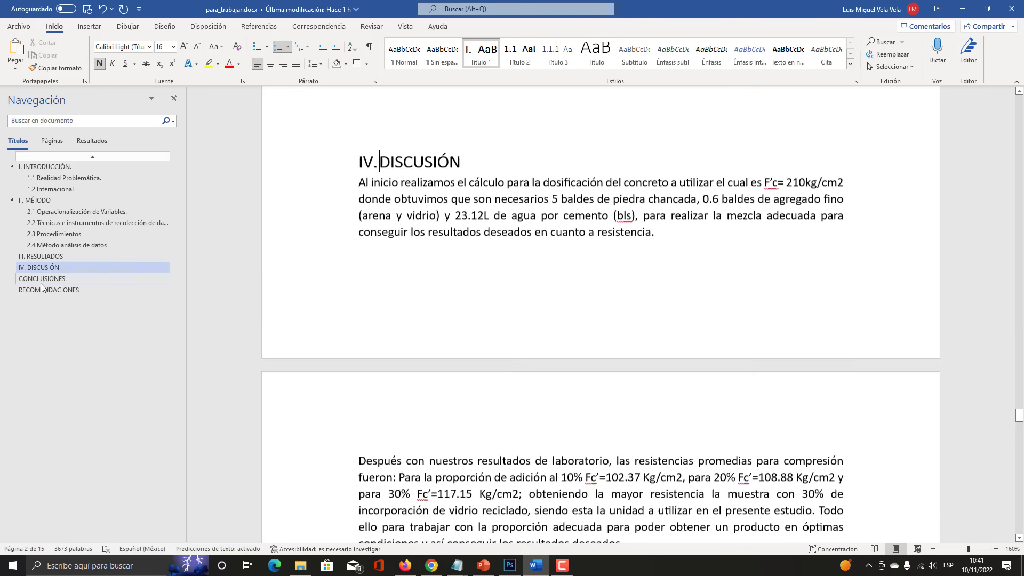
Jump through the document's headings, visiting CONCLUSIONES, IV. DISCUSIÓN, I. INTRODUCCIÓN and 1.2 Internacional
{"action": "left_click", "coordinate": [40, 281]}
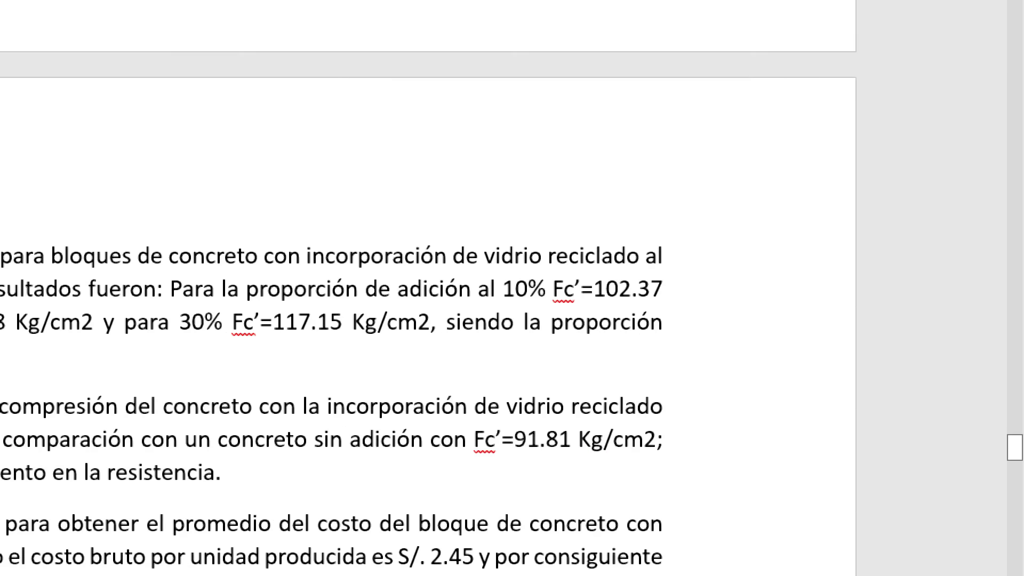
{"action": "left_click_drag", "start_coordinate": [1020, 451], "coordinate": [1019, 324]}
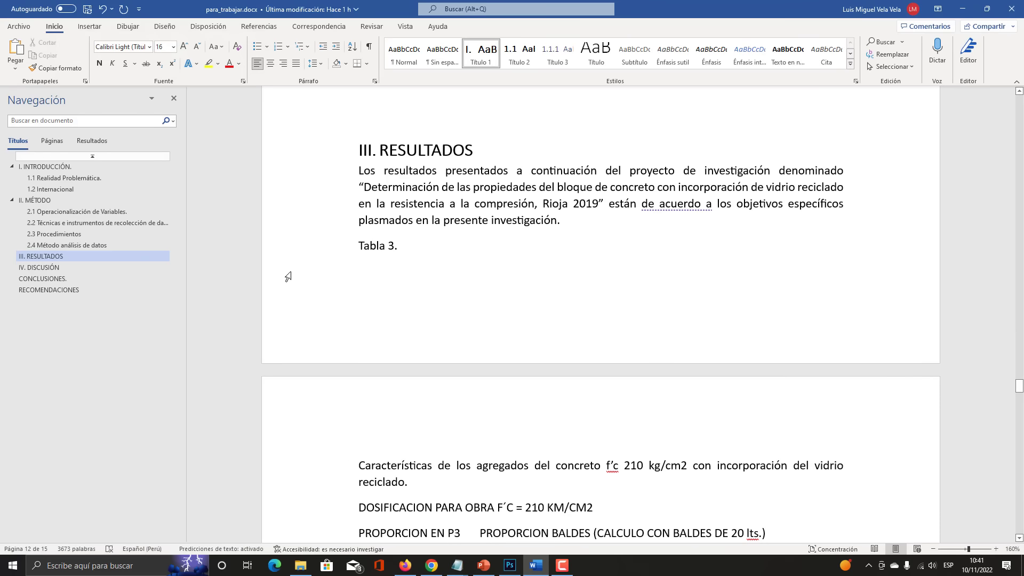
{"action": "left_click", "coordinate": [40, 268]}
{"action": "left_click", "coordinate": [40, 276]}
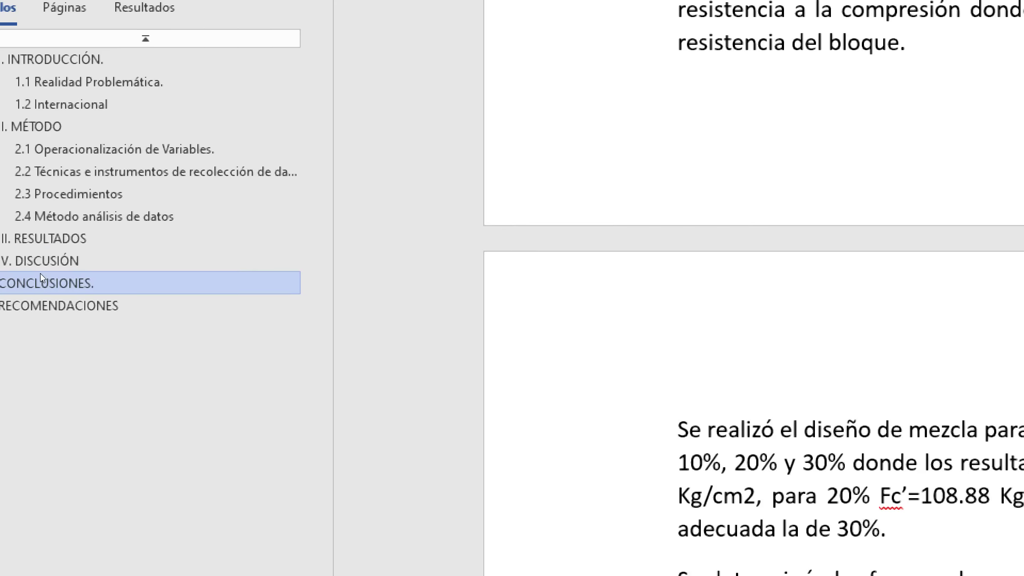
{"action": "left_click", "coordinate": [42, 169]}
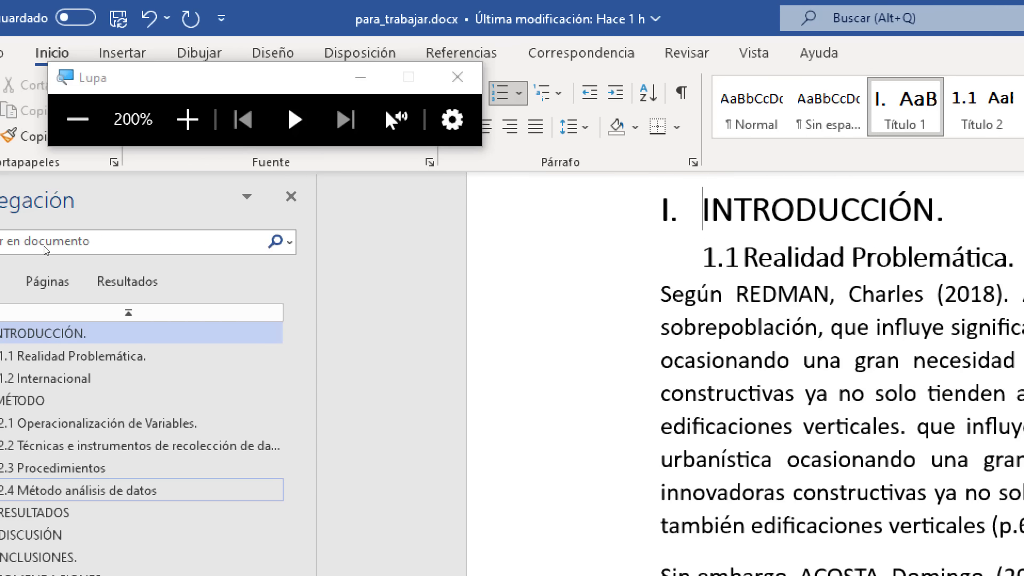
{"action": "left_click", "coordinate": [101, 104]}
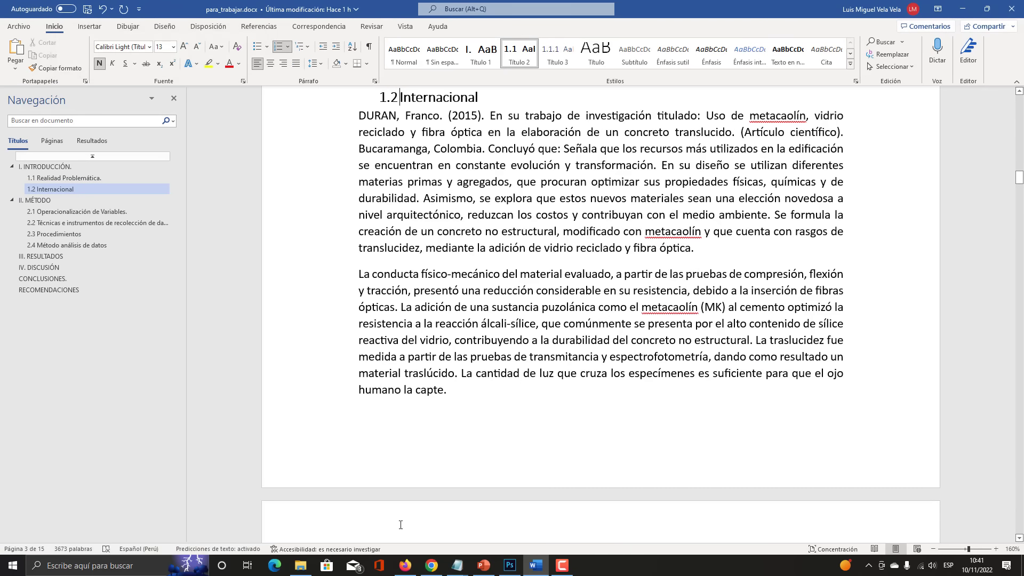
Switch to PowerPoint to review the Ventajas slide, and to Photoshop to view the keyboard image with the circled Ctrl key
{"action": "left_click", "coordinate": [485, 564]}
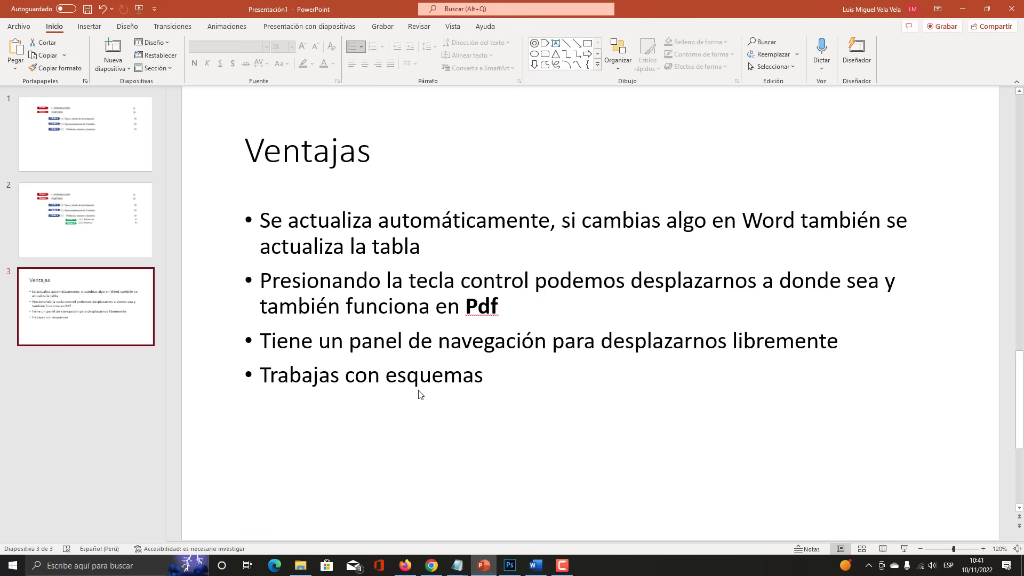
{"action": "left_click", "coordinate": [409, 376]}
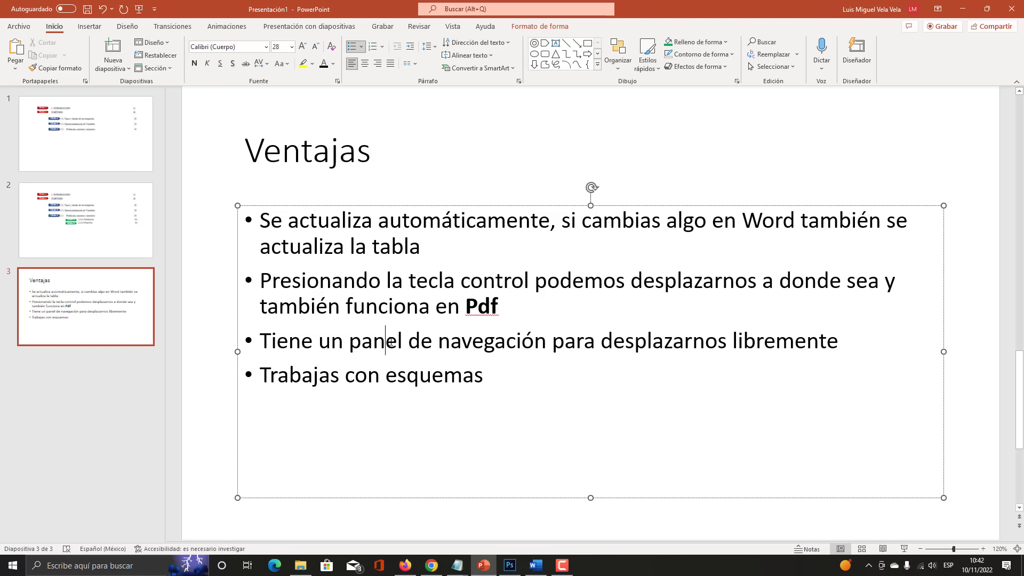
{"action": "left_click", "coordinate": [510, 566]}
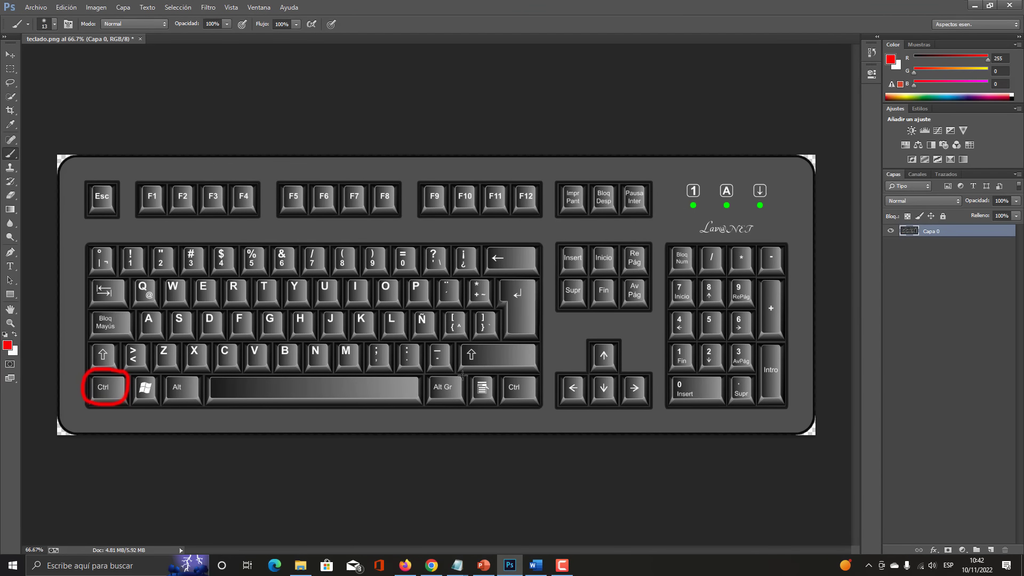
Return to Word, go back to the Índice page and follow its link to the II. MÉTODO section
{"action": "left_click", "coordinate": [536, 566]}
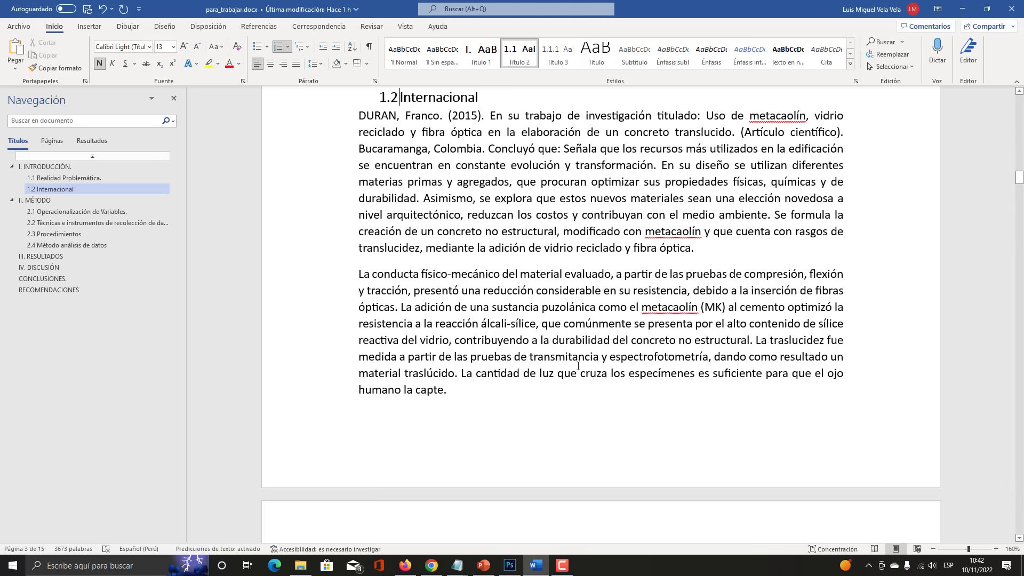
{"action": "left_click", "coordinate": [61, 167]}
{"action": "scroll", "coordinate": [519, 347], "scroll_direction": "up", "scroll_amount": 10}
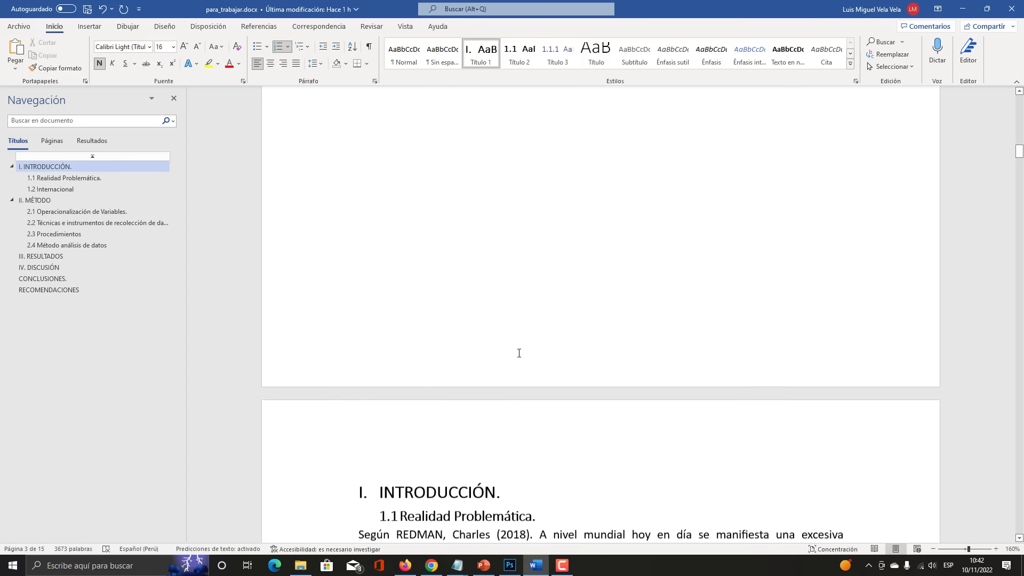
{"action": "left_click", "coordinate": [509, 566]}
{"action": "left_click", "coordinate": [509, 569]}
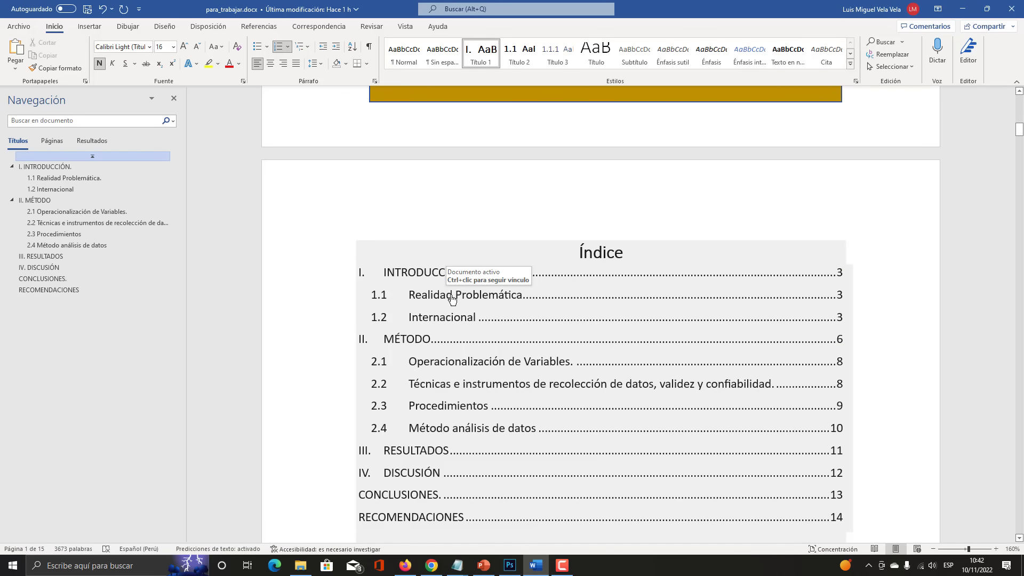
{"action": "left_click", "coordinate": [415, 343], "text": "ctrl"}
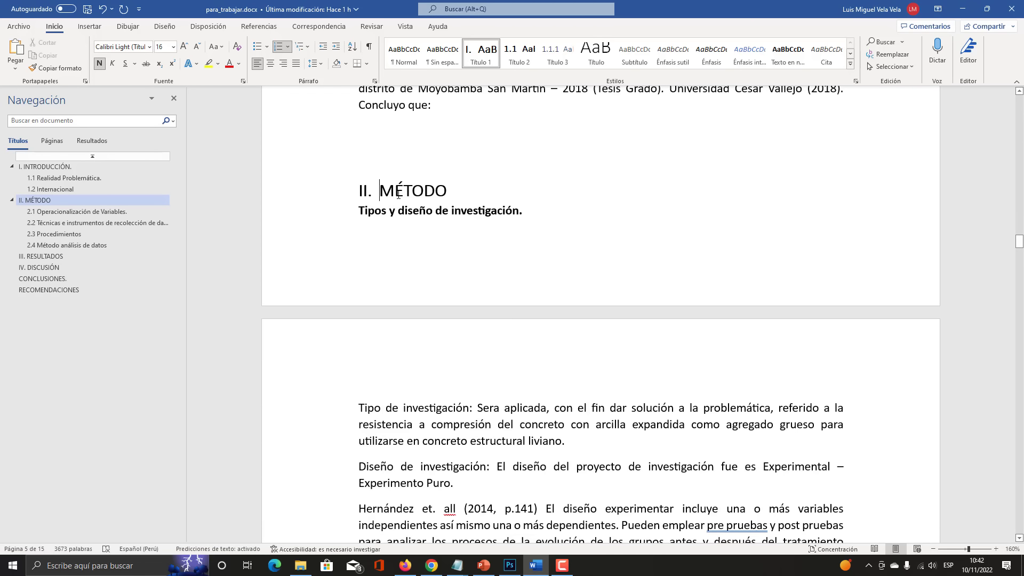
Insert a page break just before the II. MÉTODO heading so that the section starts on a new page
{"action": "left_click", "coordinate": [396, 162]}
{"action": "key", "text": "ctrl+Return"}
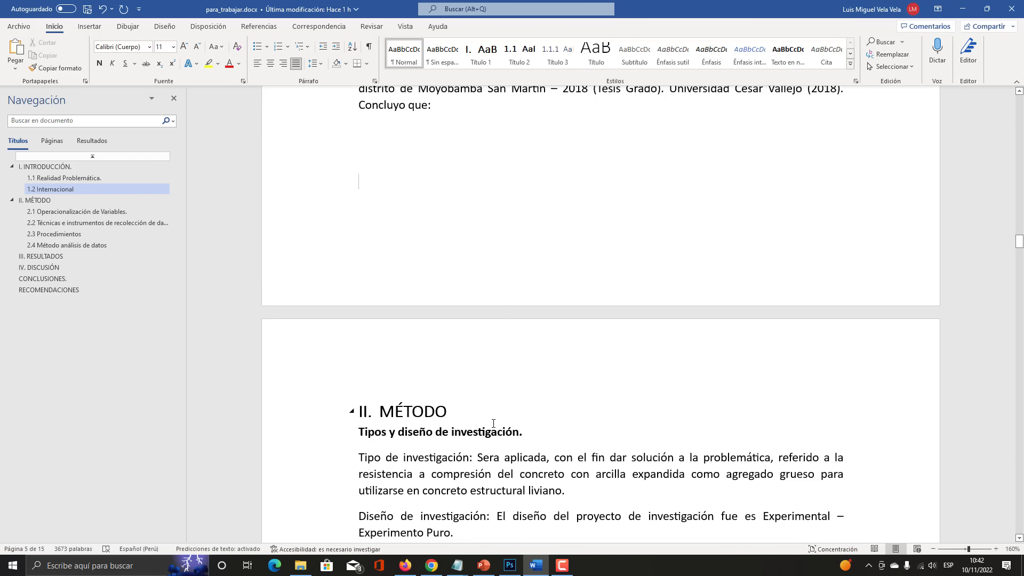
Close para_trabajar.docx in Word without saving the changes, leaving the desktop clear of other windows
{"action": "left_click", "coordinate": [301, 565]}
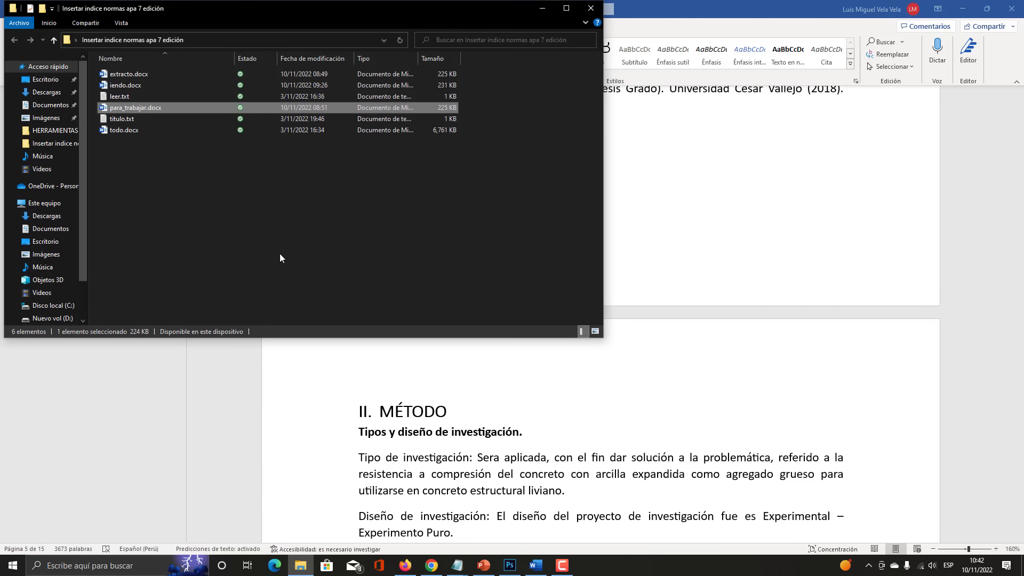
{"action": "left_click", "coordinate": [662, 5]}
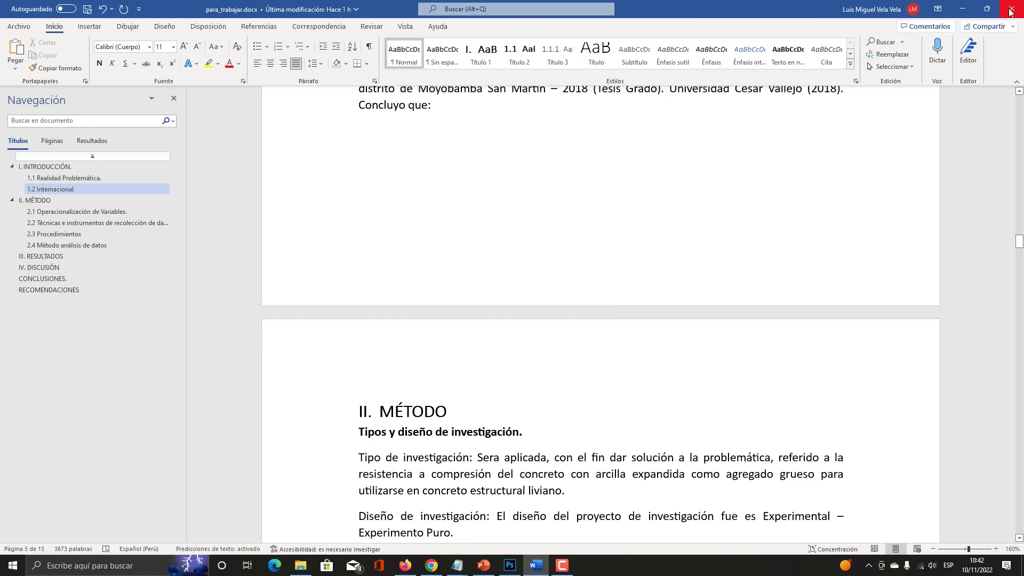
{"action": "left_click", "coordinate": [966, 8]}
{"action": "left_click", "coordinate": [540, 6]}
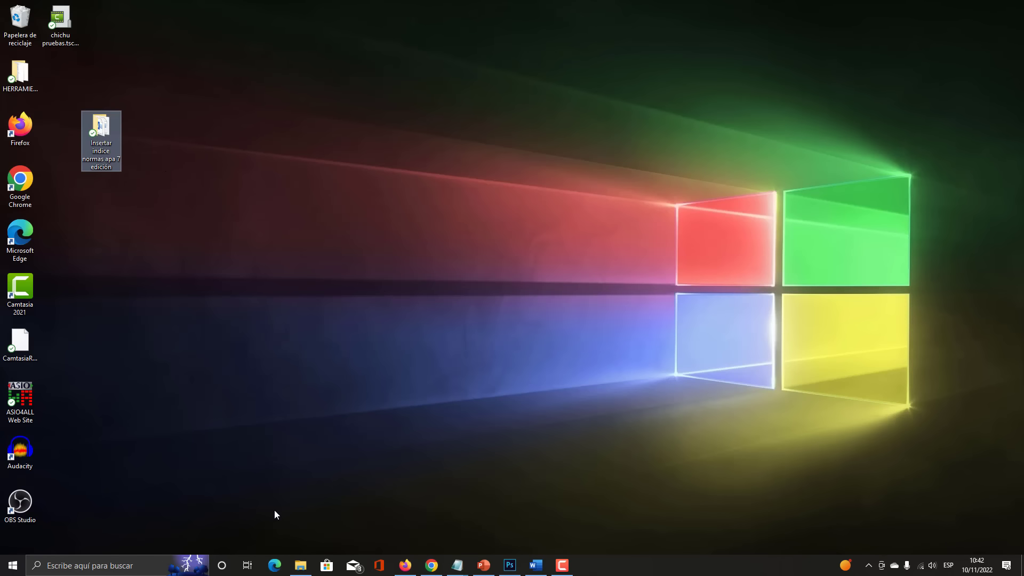
{"action": "left_click", "coordinate": [536, 565]}
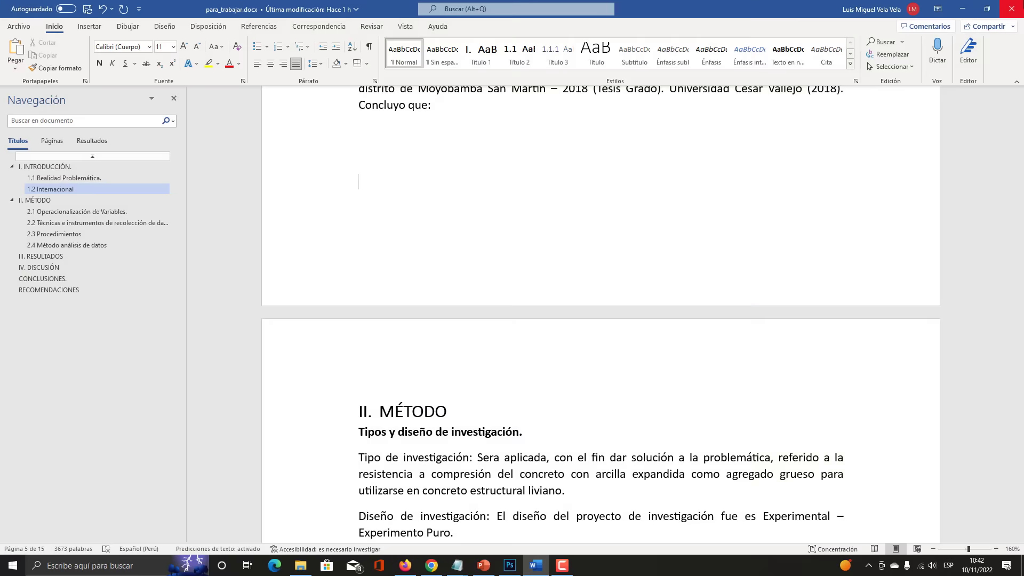
{"action": "left_click", "coordinate": [1012, 9]}
{"action": "left_click", "coordinate": [514, 303]}
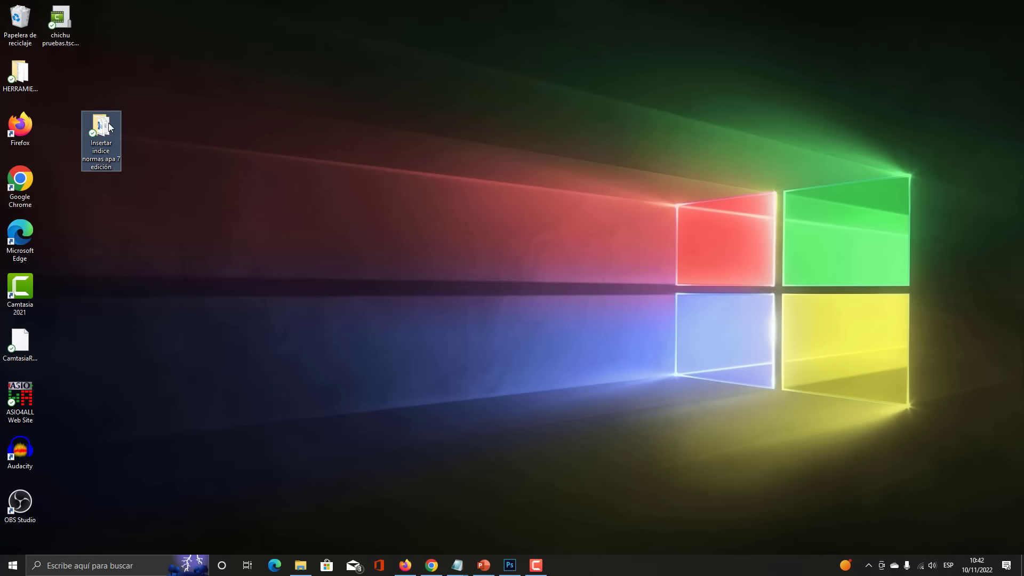
Open para_trabajar.docx from the desktop folder for inserting an APA 7th edition index
{"action": "double_click", "coordinate": [103, 128]}
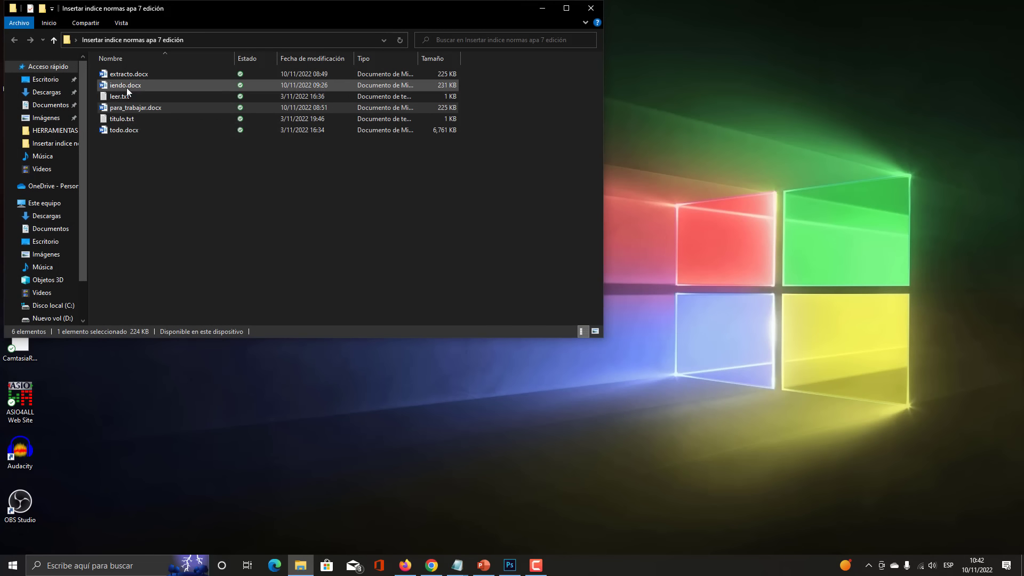
{"action": "double_click", "coordinate": [127, 108]}
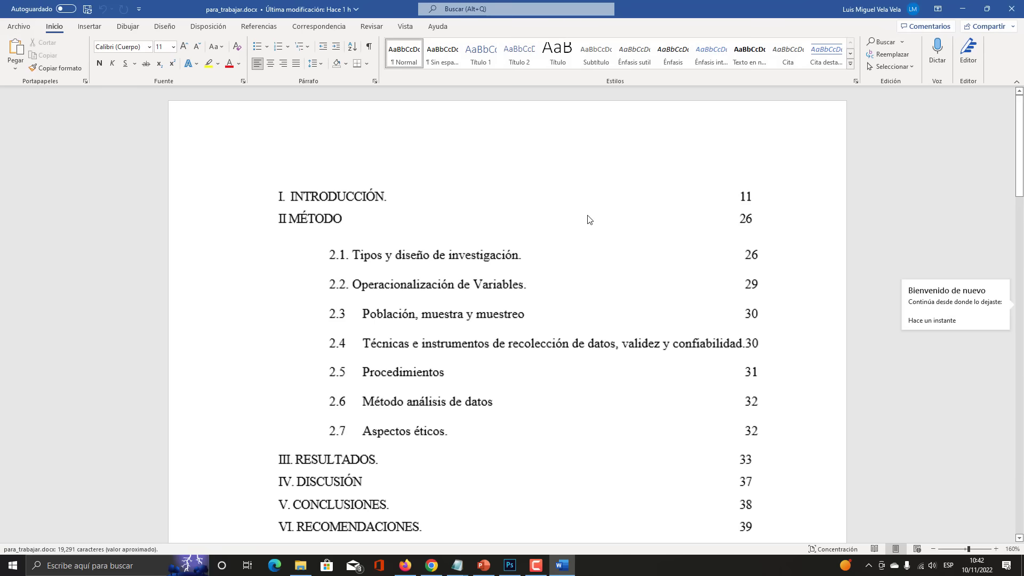
{"action": "scroll", "coordinate": [589, 227], "scroll_direction": "down", "scroll_amount": 5}
{"action": "scroll", "coordinate": [552, 213], "scroll_direction": "up", "scroll_amount": 3}
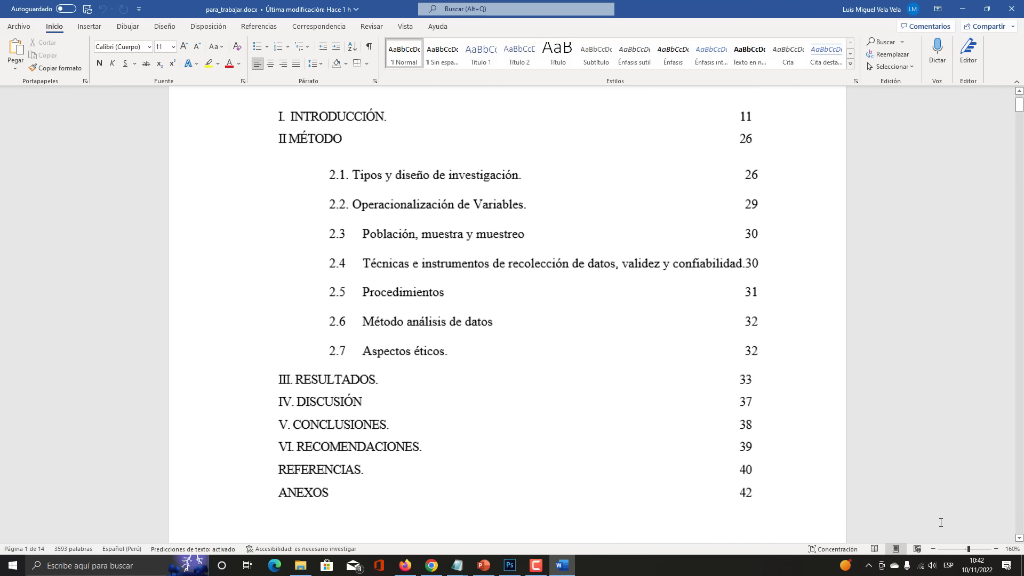
Zoom the document out to 90% and look over the index page and the first pages of body text
{"action": "left_click", "coordinate": [935, 550]}
{"action": "left_click", "coordinate": [935, 550]}
{"action": "left_click", "coordinate": [934, 550]}
{"action": "left_click", "coordinate": [935, 550]}
{"action": "left_click", "coordinate": [935, 550]}
{"action": "left_click", "coordinate": [934, 550]}
{"action": "left_click", "coordinate": [935, 550]}
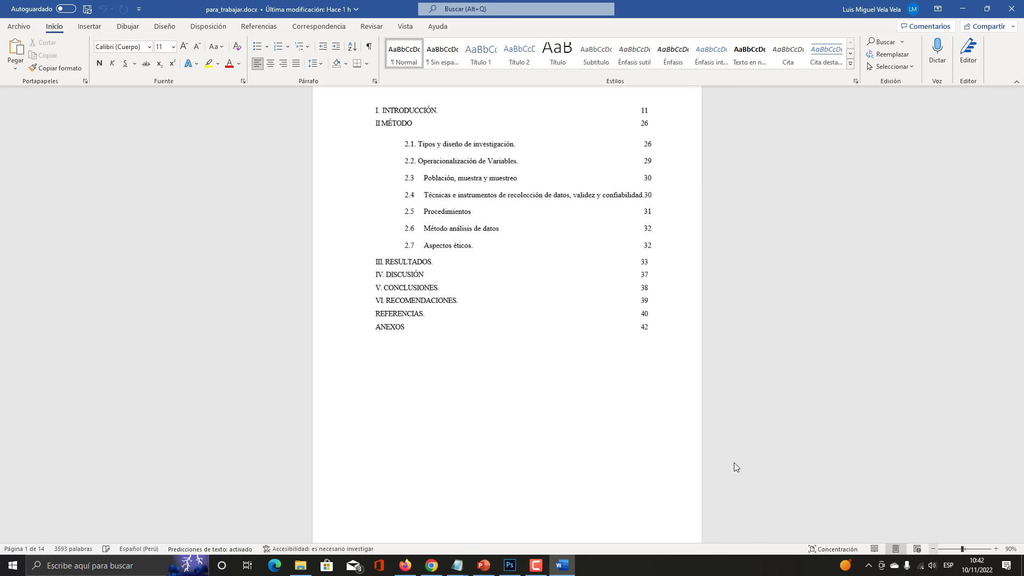
{"action": "scroll", "coordinate": [494, 341], "scroll_direction": "down", "scroll_amount": 4}
{"action": "scroll", "coordinate": [494, 355], "scroll_direction": "up", "scroll_amount": 4}
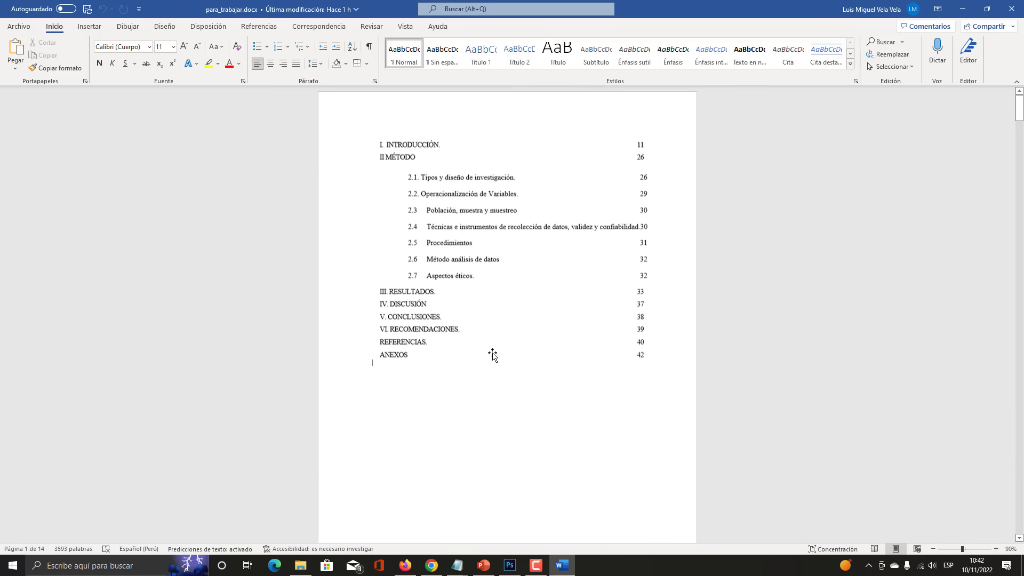
{"action": "scroll", "coordinate": [493, 353], "scroll_direction": "down", "scroll_amount": 2}
{"action": "scroll", "coordinate": [494, 354], "scroll_direction": "down", "scroll_amount": 12}
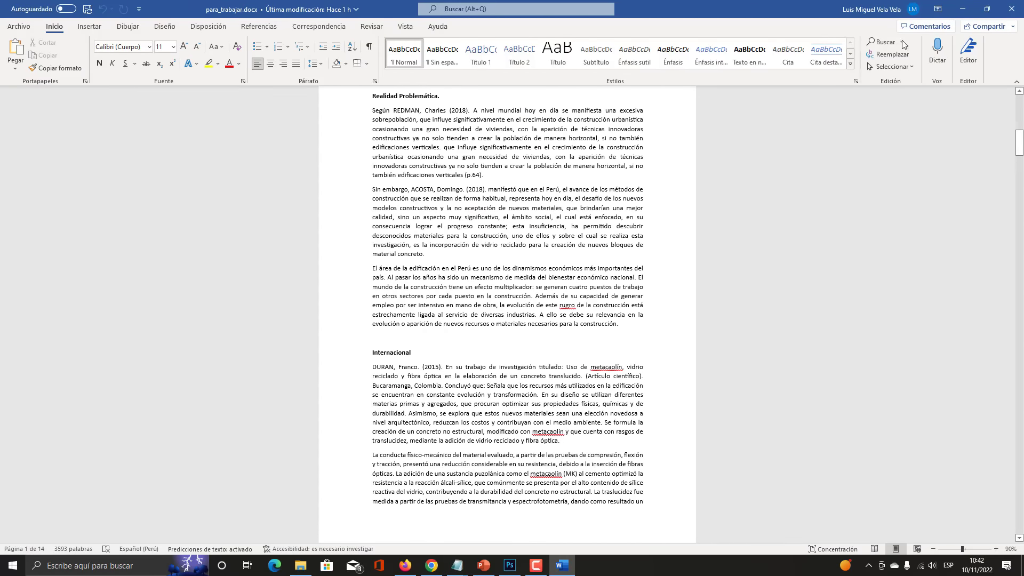
{"action": "left_click_drag", "start_coordinate": [1019, 143], "coordinate": [1017, 98]}
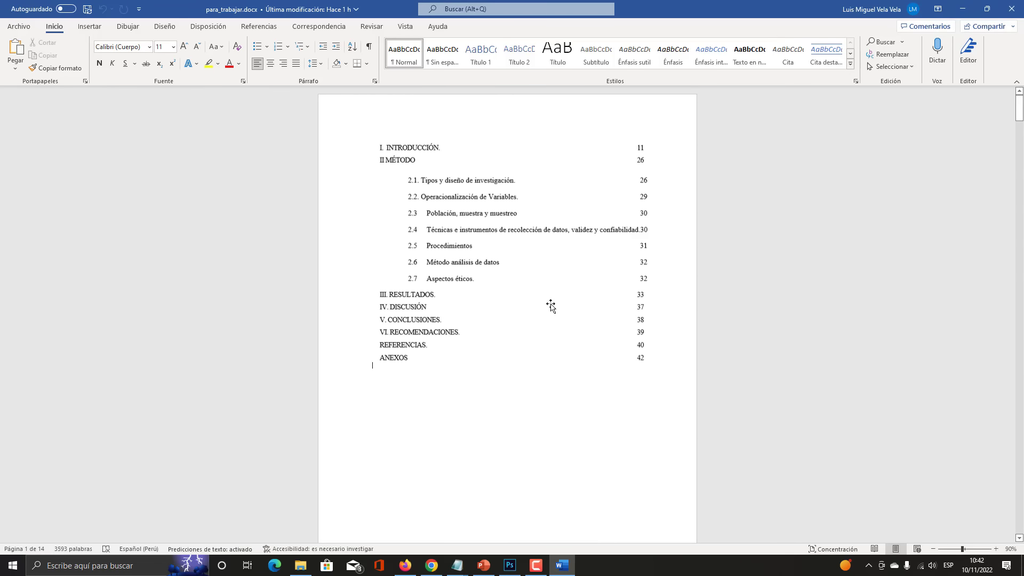
Select the index image on the first page and examine its entries, setting the document zoom to 140%
{"action": "left_click", "coordinate": [445, 187]}
{"action": "left_click", "coordinate": [974, 549]}
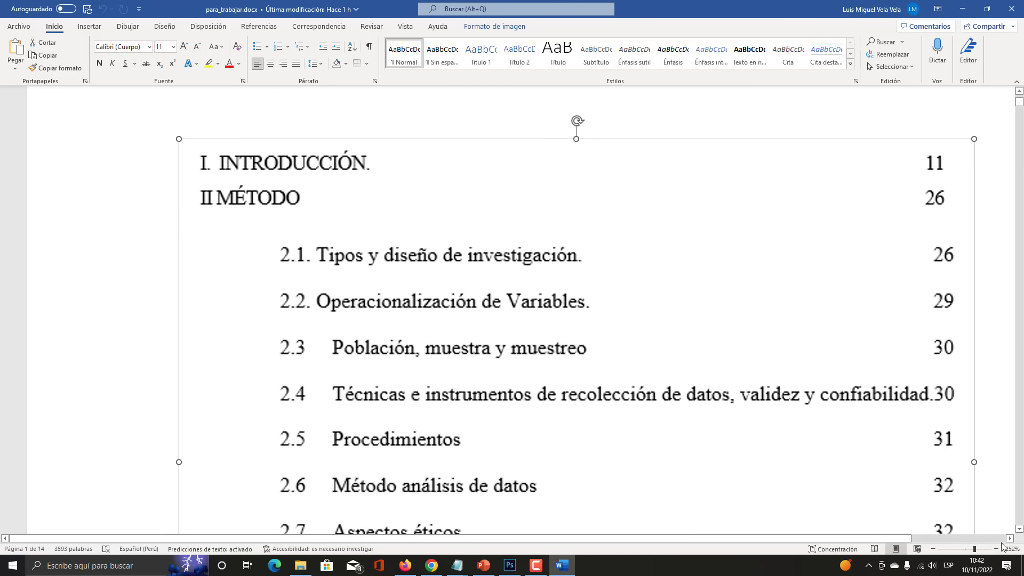
{"action": "left_click_drag", "start_coordinate": [975, 549], "coordinate": [970, 550]}
{"action": "scroll", "coordinate": [499, 419], "scroll_direction": "down", "scroll_amount": 4}
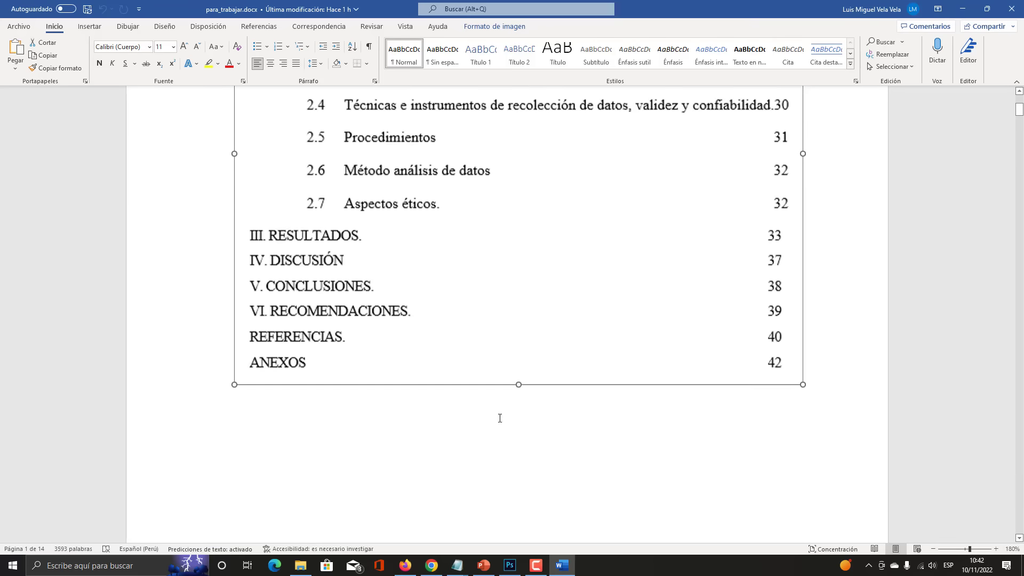
{"action": "scroll", "coordinate": [500, 418], "scroll_direction": "up", "scroll_amount": 4}
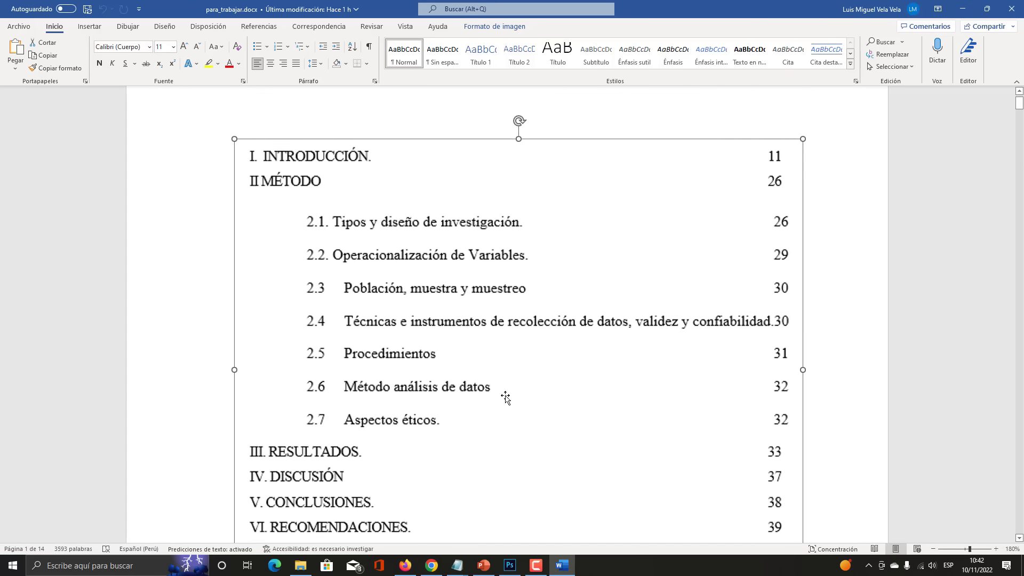
{"action": "left_click", "coordinate": [933, 549]}
{"action": "left_click", "coordinate": [933, 549]}
{"action": "left_click", "coordinate": [934, 549]}
{"action": "left_click", "coordinate": [933, 549]}
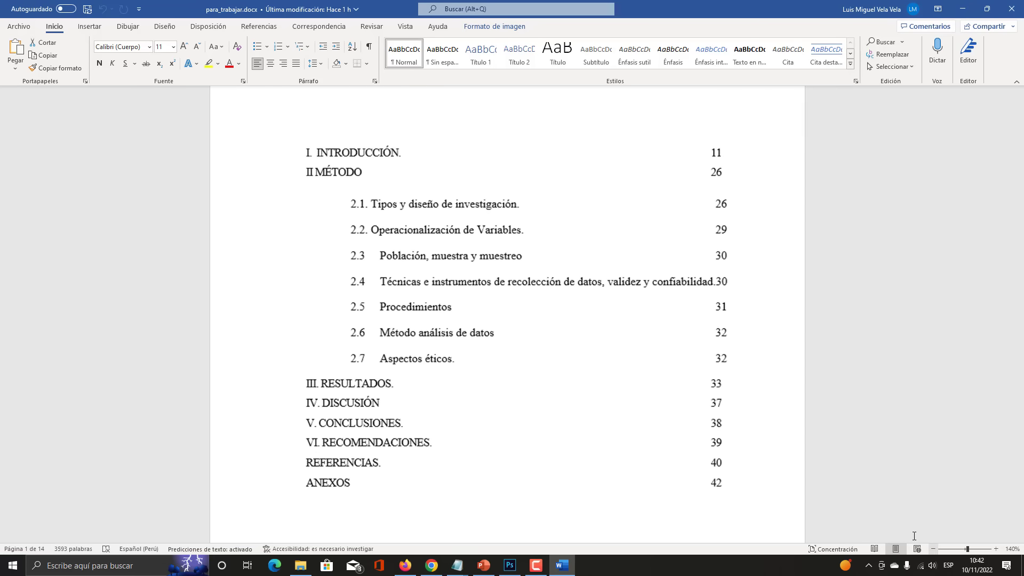
{"action": "scroll", "coordinate": [394, 424], "scroll_direction": "down", "scroll_amount": 8}
Switch to PowerPoint to review which index entries the first slide marks as Título 1 and Título 2, and return to Word
{"action": "left_click", "coordinate": [483, 565]}
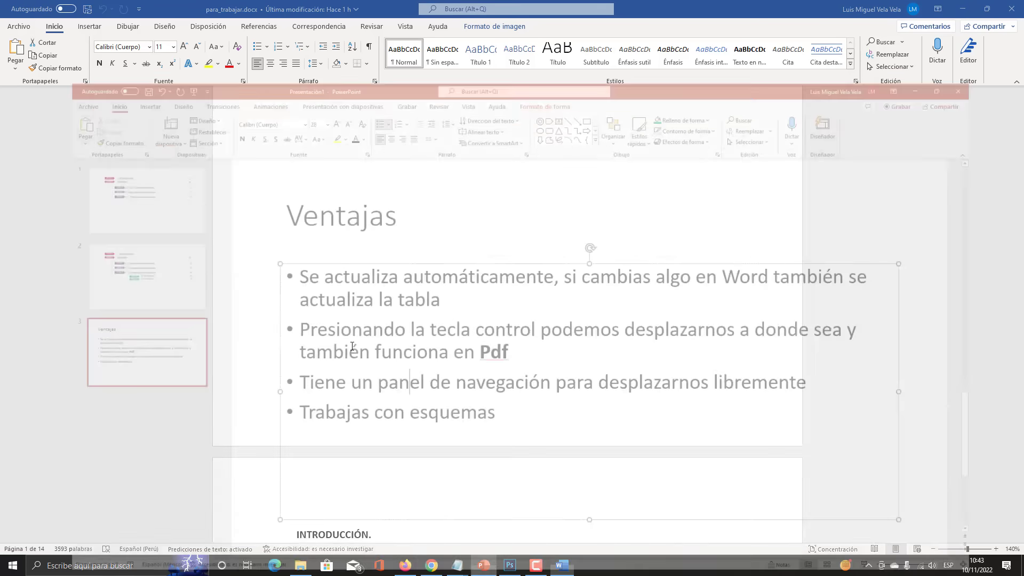
{"action": "left_click", "coordinate": [66, 128]}
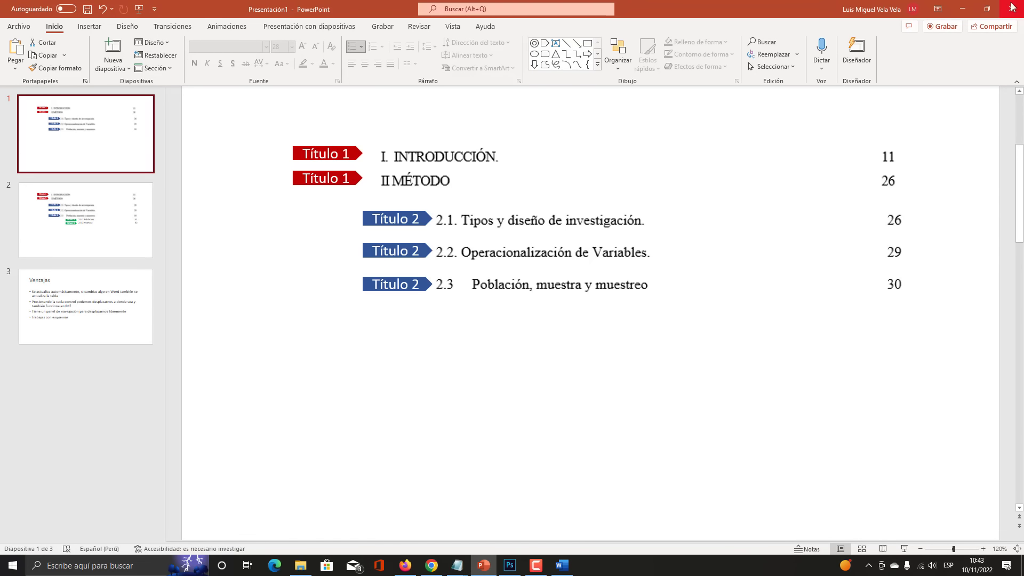
{"action": "left_click", "coordinate": [963, 8]}
Number the INTRODUCCIÓN heading with the multilevel list format 1., 1.1., 1.1.1
{"action": "scroll", "coordinate": [494, 360], "scroll_direction": "down", "scroll_amount": 5}
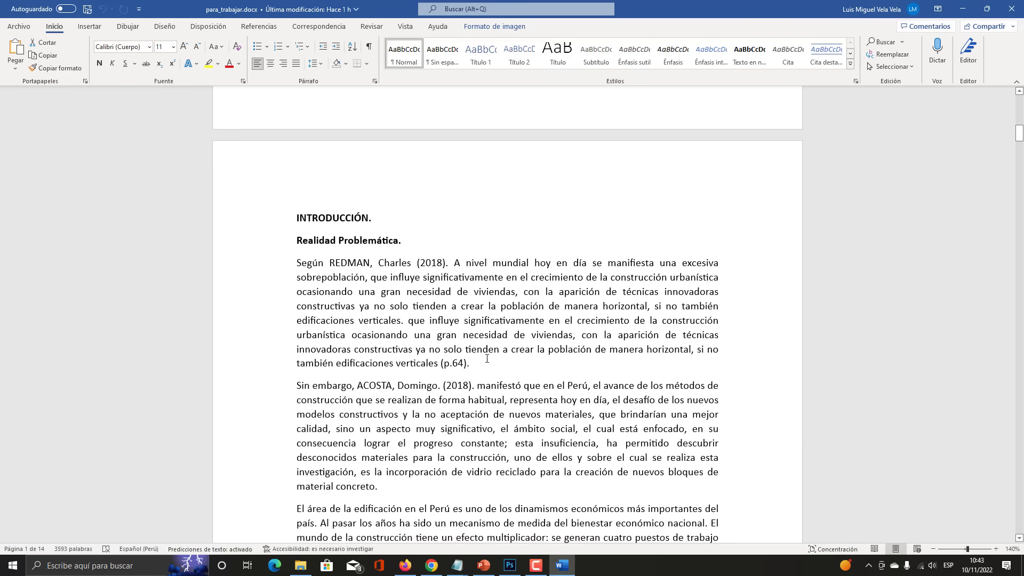
{"action": "scroll", "coordinate": [431, 296], "scroll_direction": "up", "scroll_amount": 3}
{"action": "left_click_drag", "start_coordinate": [382, 288], "coordinate": [240, 286]}
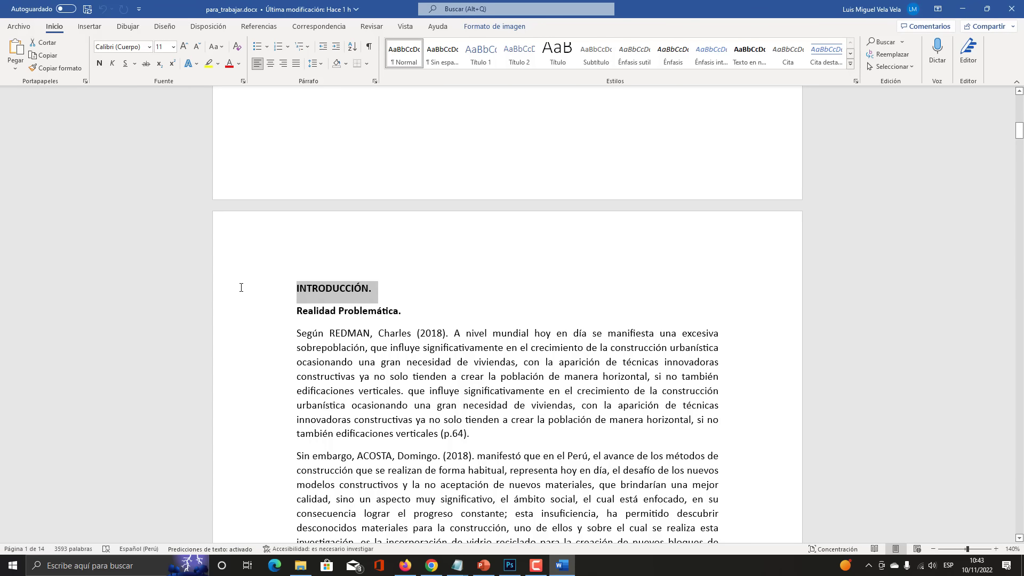
{"action": "left_click", "coordinate": [369, 288]}
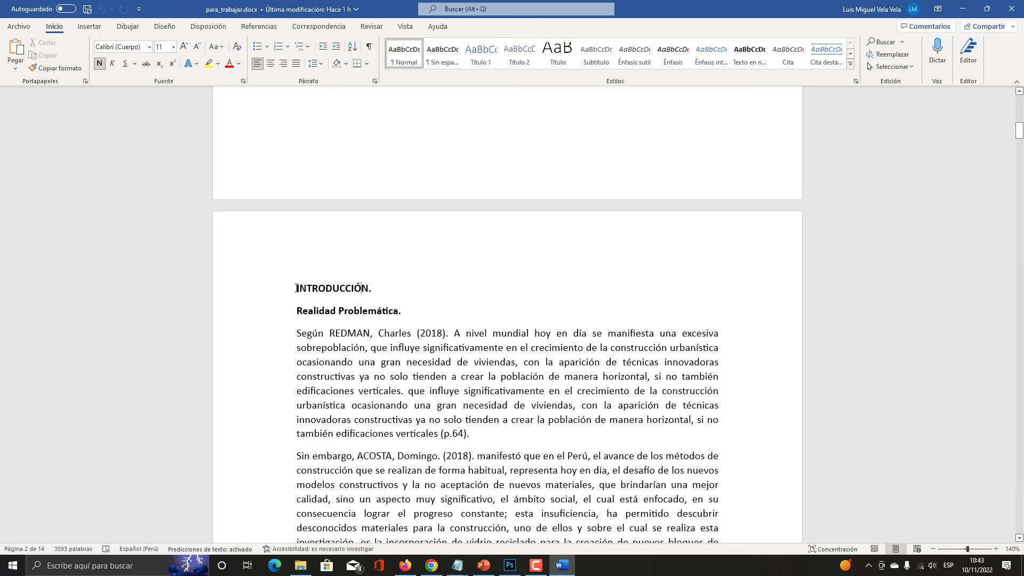
{"action": "left_click", "coordinate": [302, 47]}
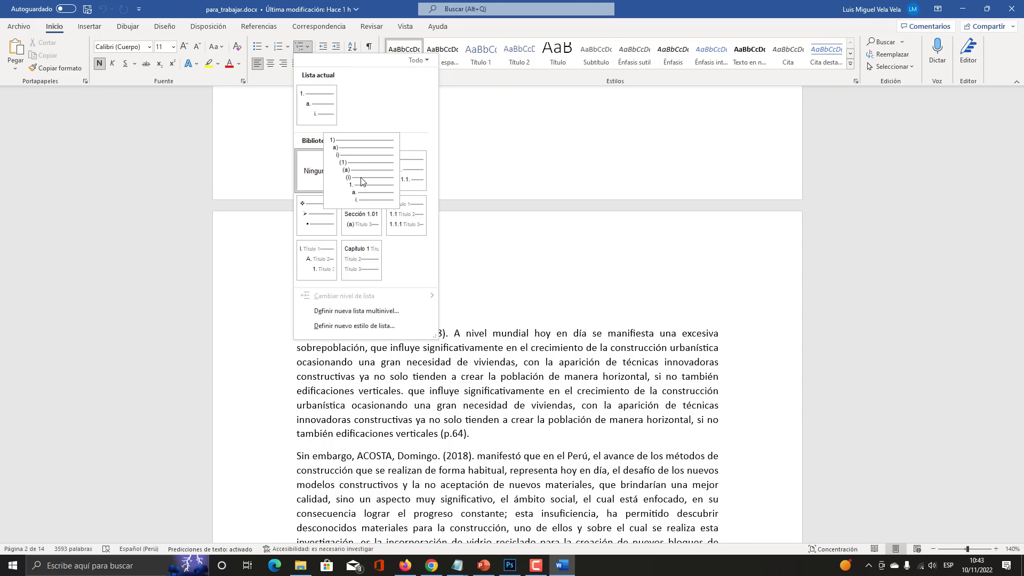
{"action": "left_click", "coordinate": [404, 167]}
{"action": "left_click", "coordinate": [320, 344]}
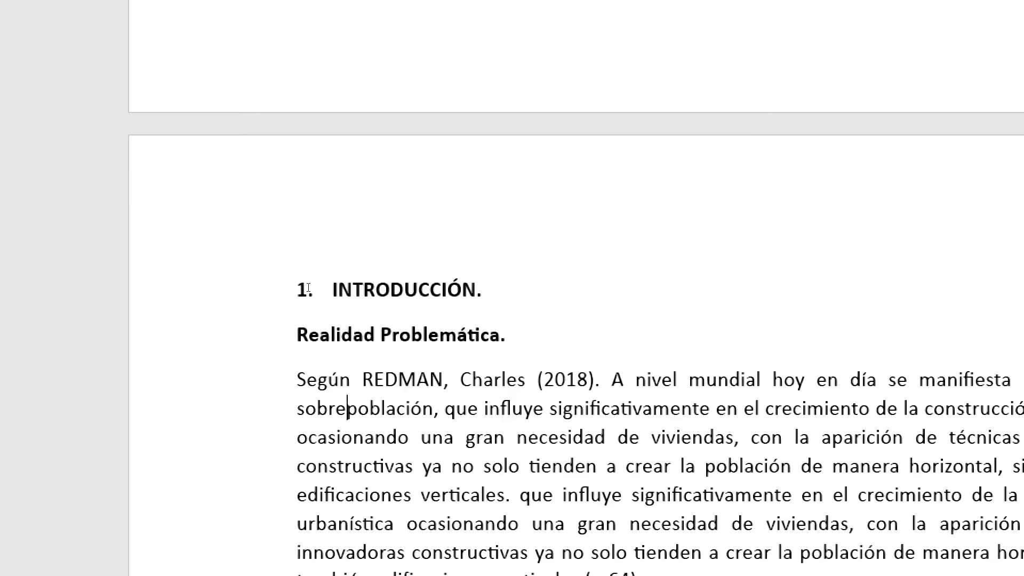
Try the same multilevel list on the Realidad Problemática heading, and remove the numbering from both headings
{"action": "left_click", "coordinate": [300, 311]}
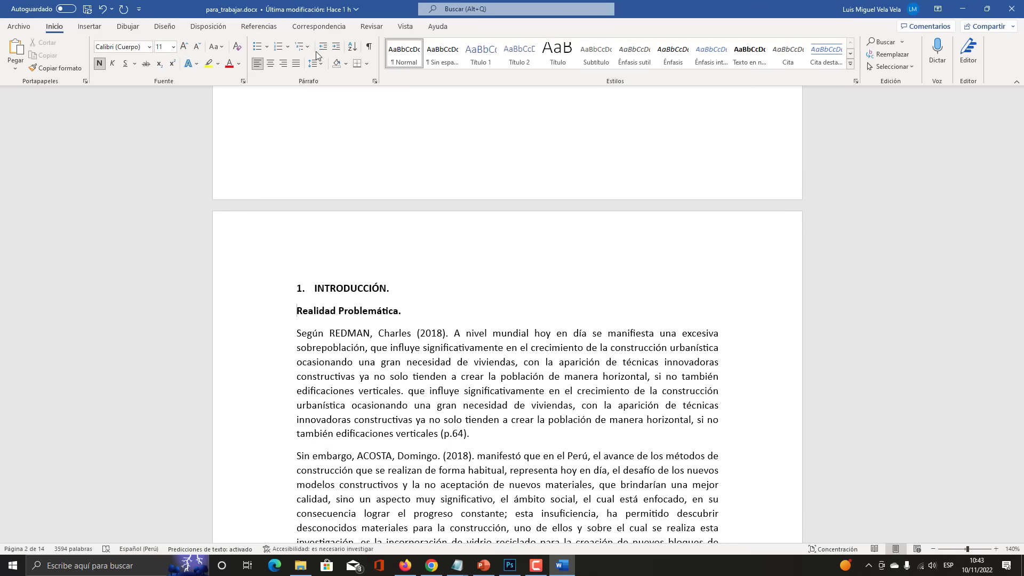
{"action": "left_click", "coordinate": [307, 49]}
{"action": "left_click", "coordinate": [406, 170]}
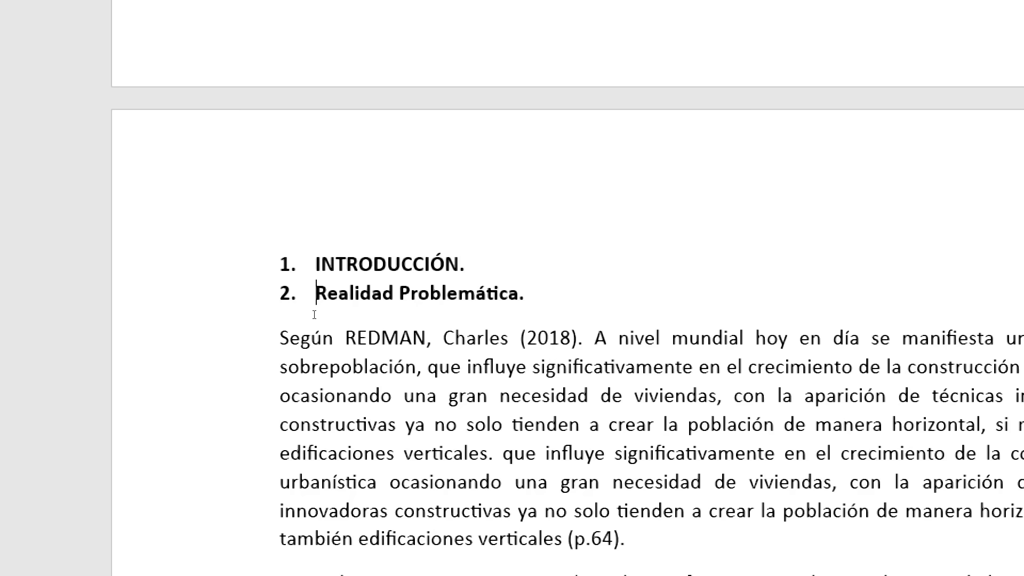
{"action": "key", "text": "BackSpace"}
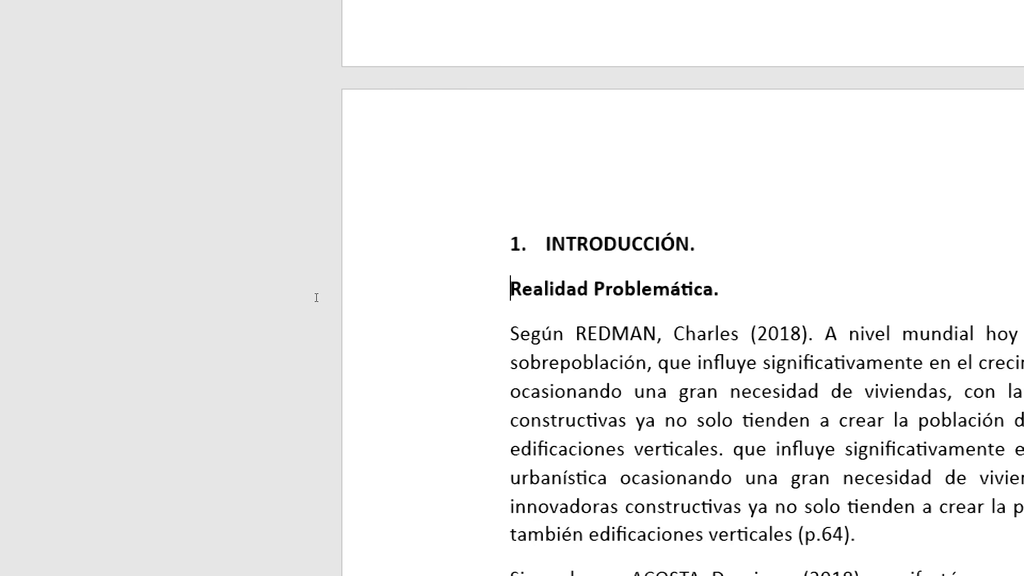
{"action": "key", "text": "BackSpace"}
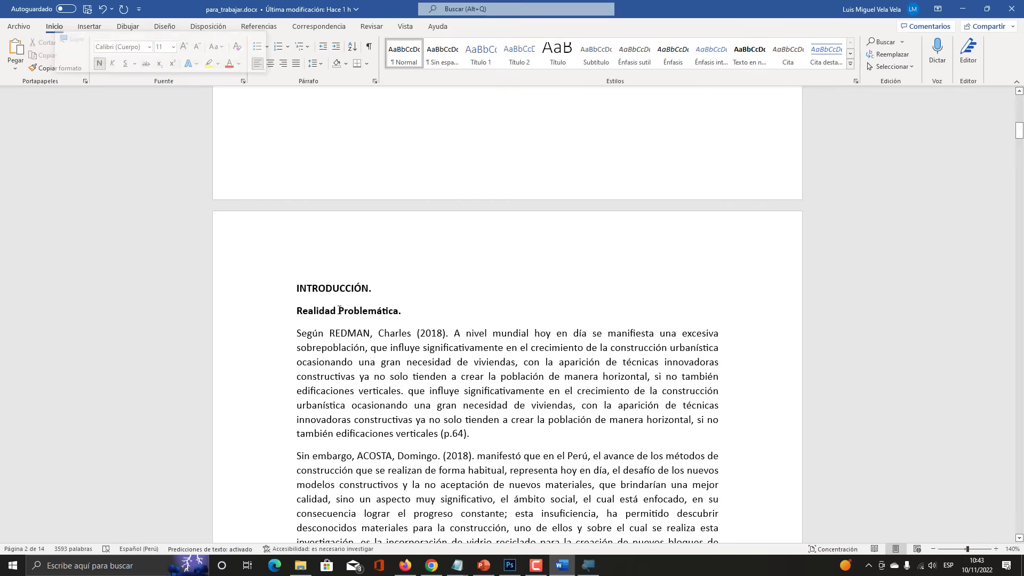
Apply the Título 1 style to the INTRODUCCIÓN heading
{"action": "scroll", "coordinate": [608, 369], "scroll_direction": "down", "scroll_amount": 9}
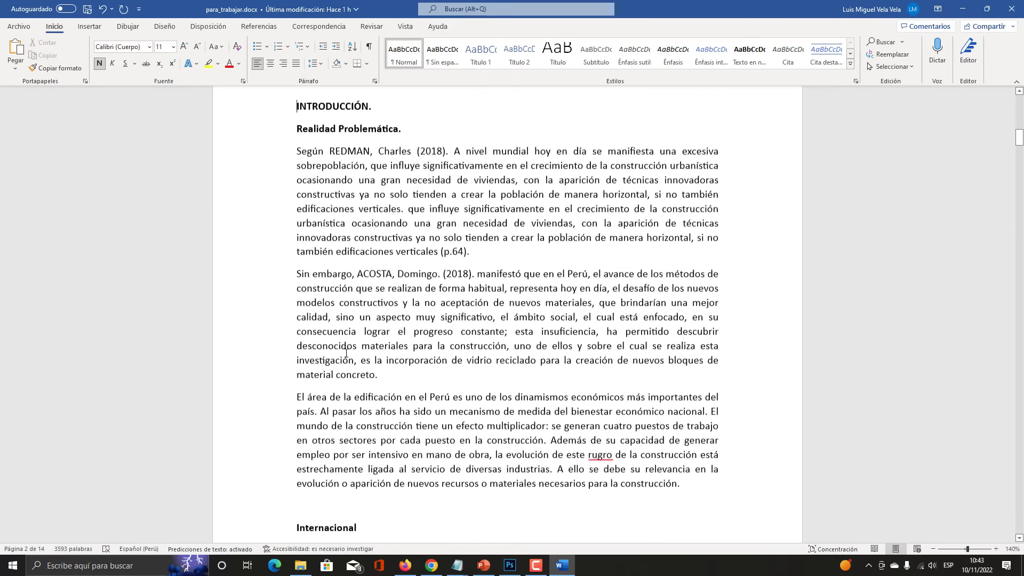
{"action": "scroll", "coordinate": [607, 369], "scroll_direction": "up", "scroll_amount": 3}
{"action": "scroll", "coordinate": [346, 354], "scroll_direction": "up", "scroll_amount": 10}
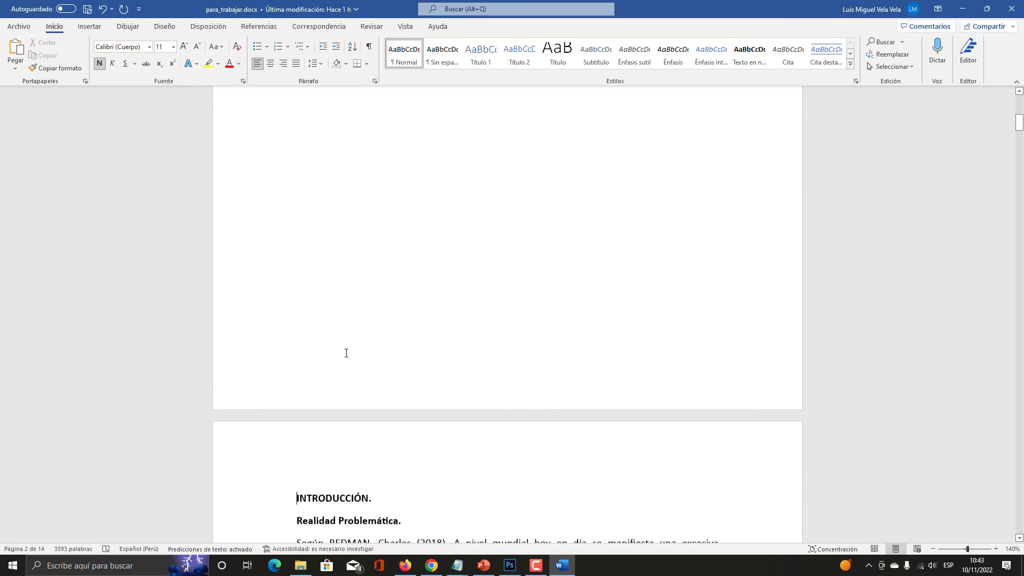
{"action": "scroll", "coordinate": [346, 354], "scroll_direction": "down", "scroll_amount": 5}
{"action": "scroll", "coordinate": [346, 354], "scroll_direction": "down", "scroll_amount": 1}
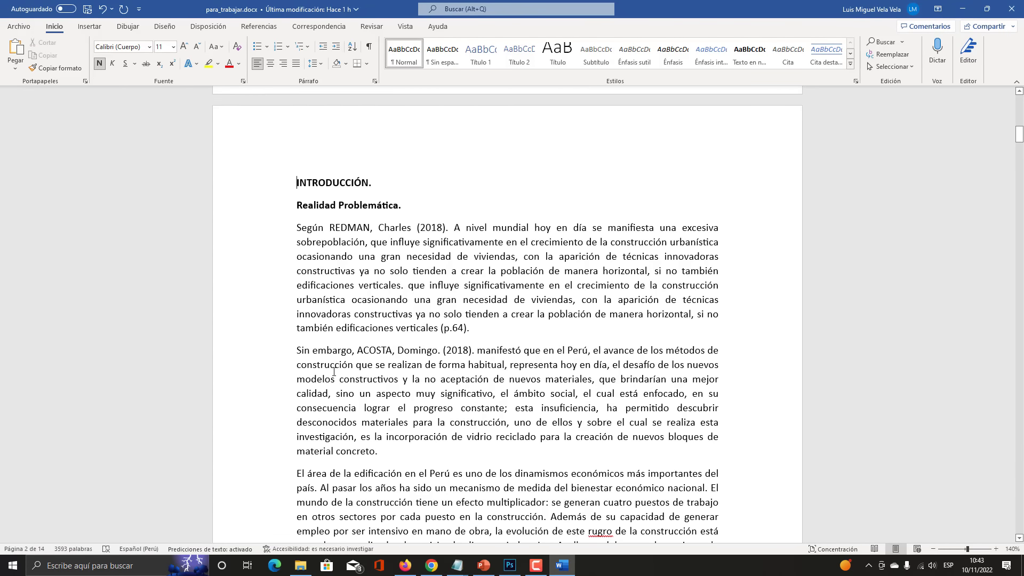
{"action": "scroll", "coordinate": [334, 372], "scroll_direction": "up", "scroll_amount": 3}
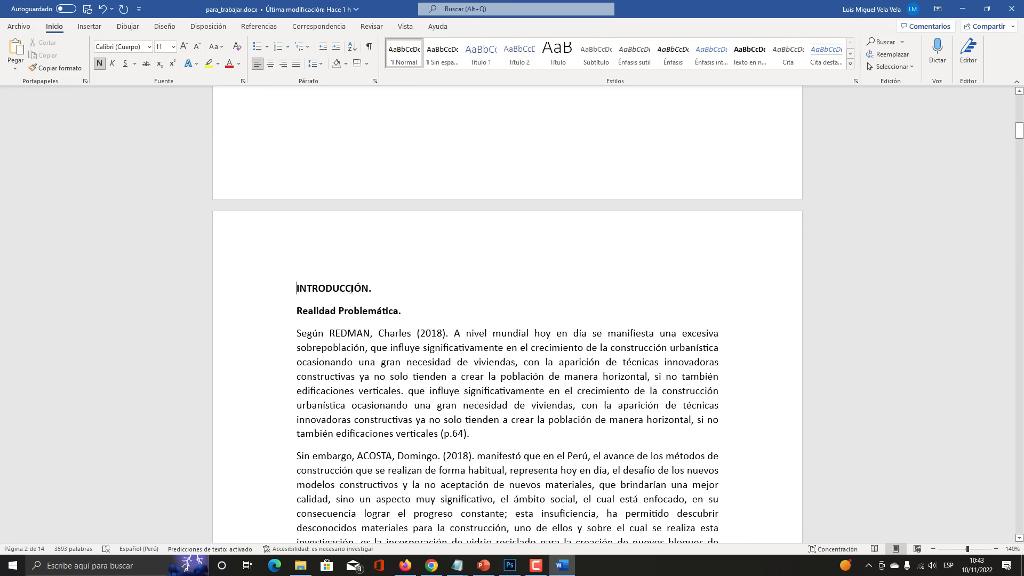
{"action": "left_click", "coordinate": [270, 287]}
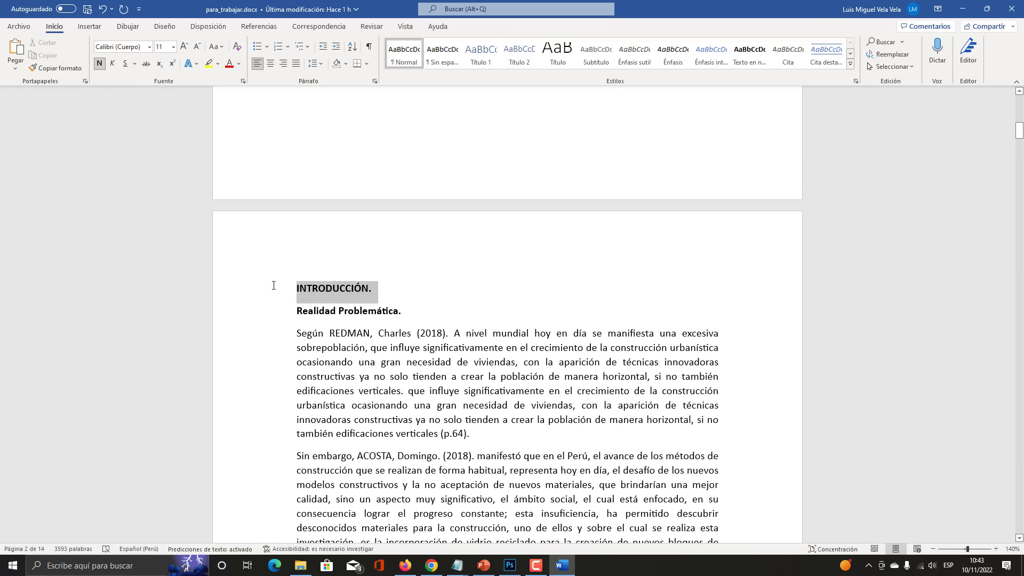
{"action": "left_click", "coordinate": [393, 311]}
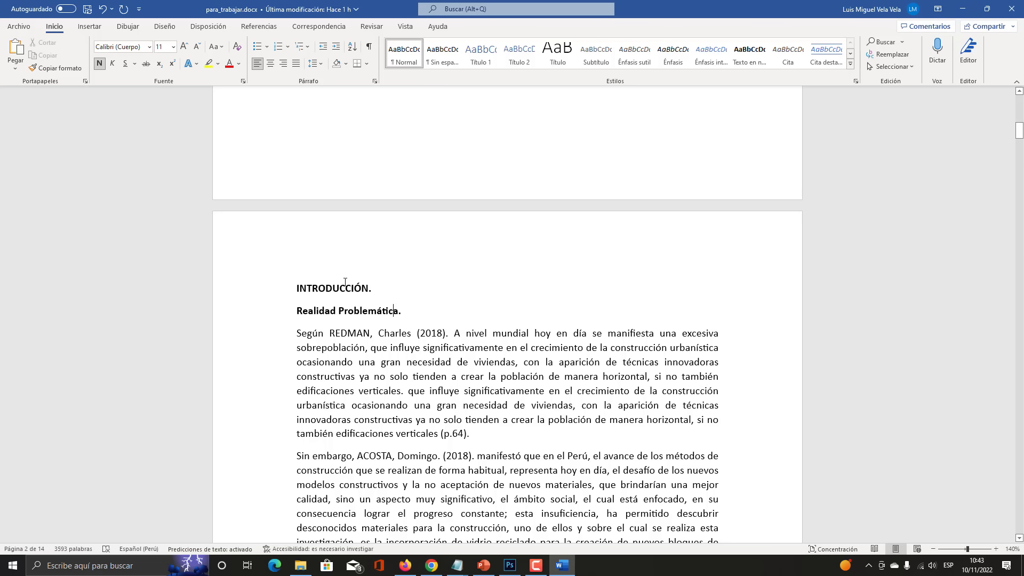
{"action": "left_click", "coordinate": [270, 285]}
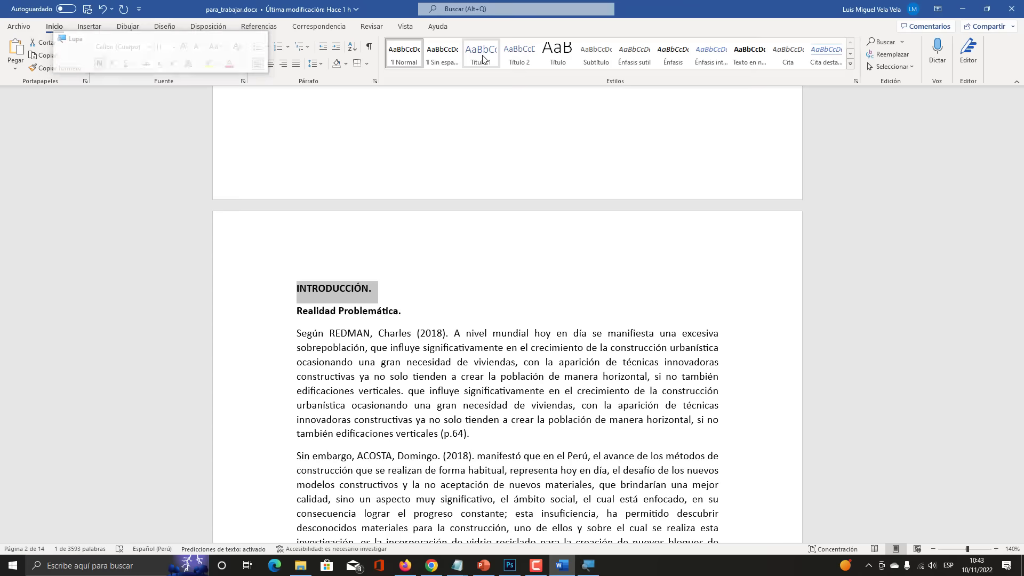
{"action": "left_click", "coordinate": [484, 107]}
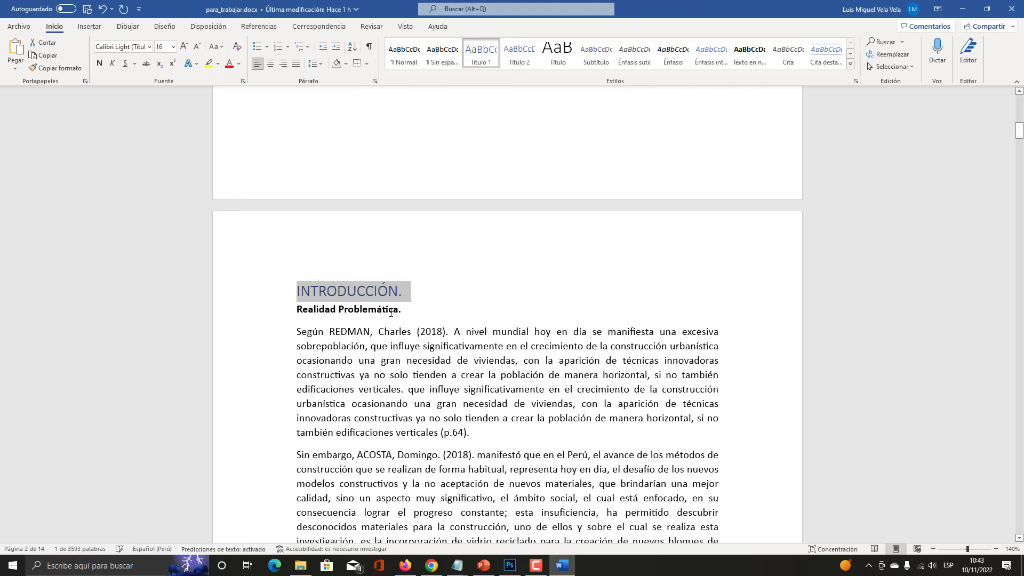
Insert two blank paragraphs above the MÉTODO heading to push it onto the next page
{"action": "scroll", "coordinate": [391, 313], "scroll_direction": "down", "scroll_amount": 15}
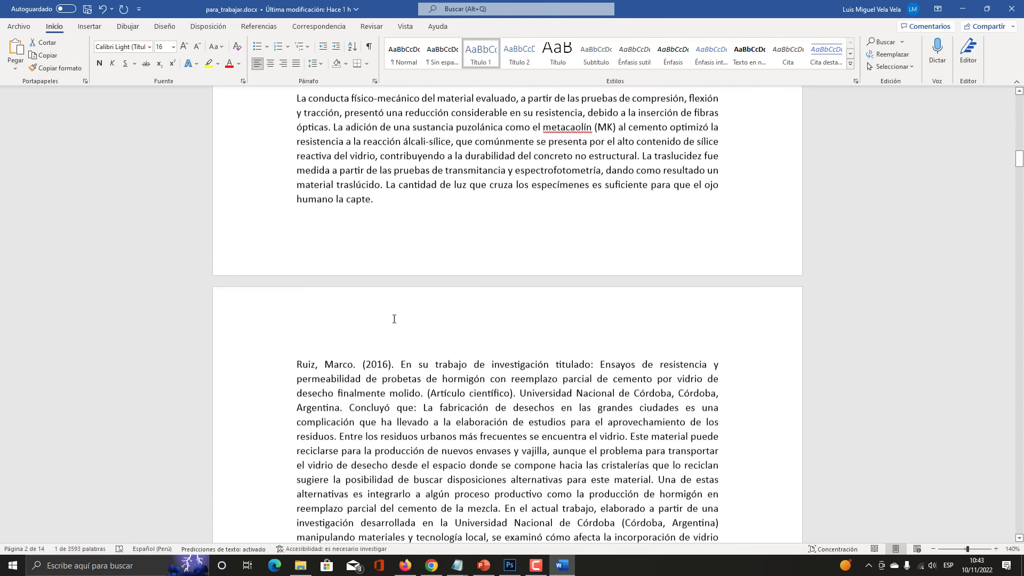
{"action": "scroll", "coordinate": [394, 319], "scroll_direction": "down", "scroll_amount": 15}
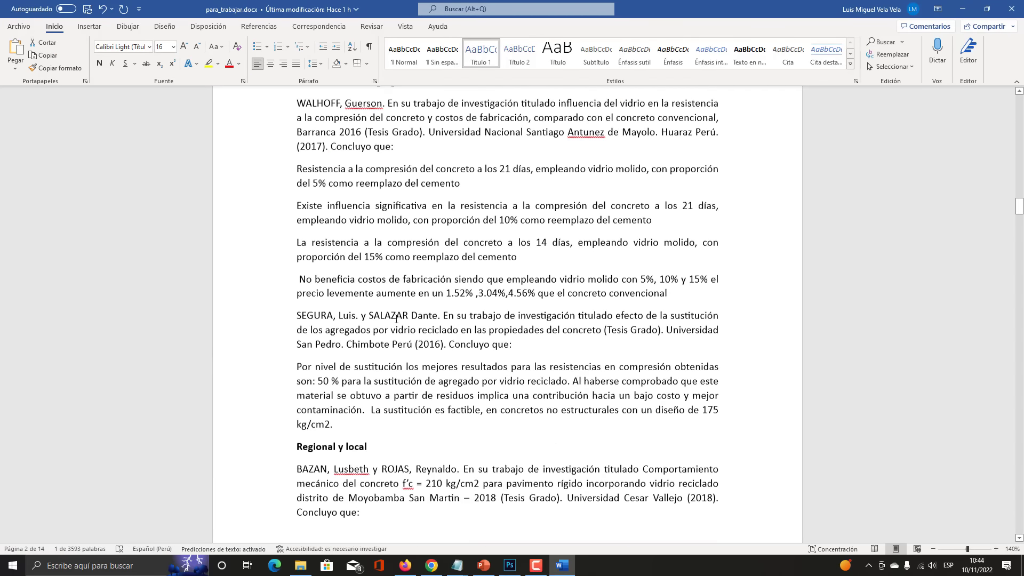
{"action": "scroll", "coordinate": [390, 321], "scroll_direction": "up", "scroll_amount": 2}
{"action": "left_click", "coordinate": [350, 250]}
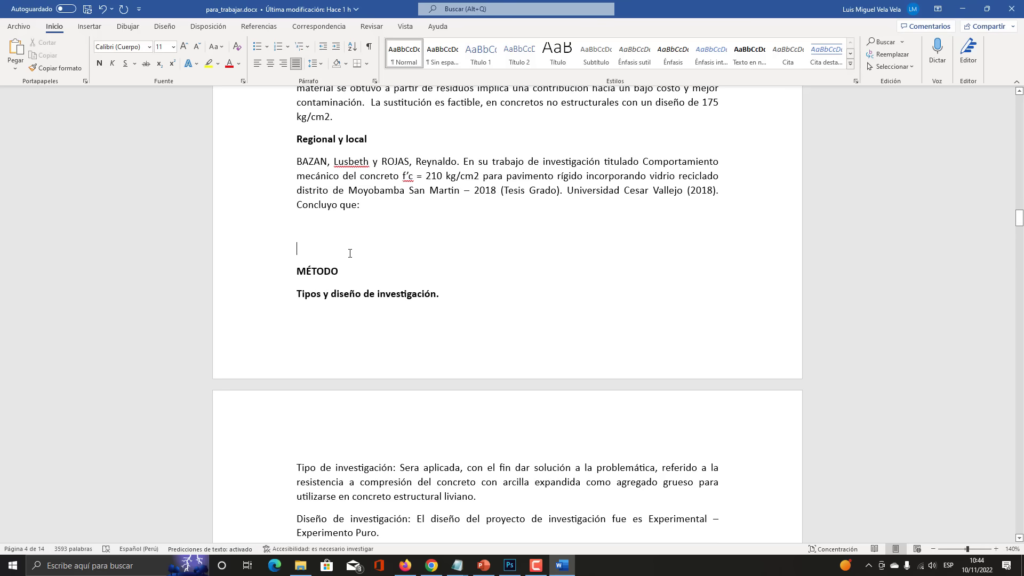
{"action": "key", "text": "Return"}
{"action": "key", "text": "Return"}
Apply the Título 1 style to the MÉTODO heading
{"action": "scroll", "coordinate": [347, 342], "scroll_direction": "down", "scroll_amount": 3}
{"action": "double_click", "coordinate": [320, 327]}
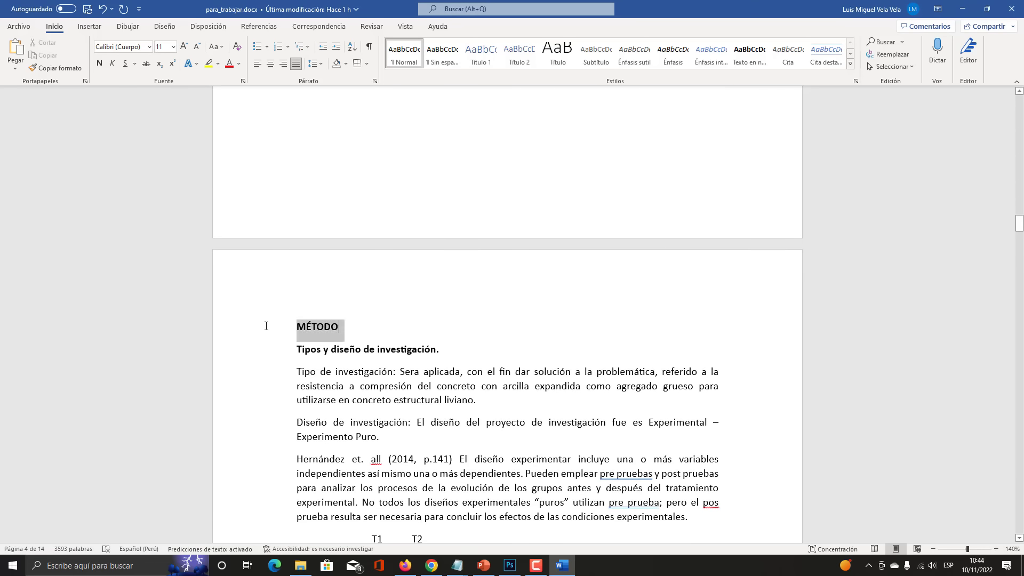
{"action": "left_click", "coordinate": [481, 58]}
Find the RESULTADOS heading further on in the document and apply the Título 1 style to it
{"action": "scroll", "coordinate": [416, 351], "scroll_direction": "down", "scroll_amount": 15}
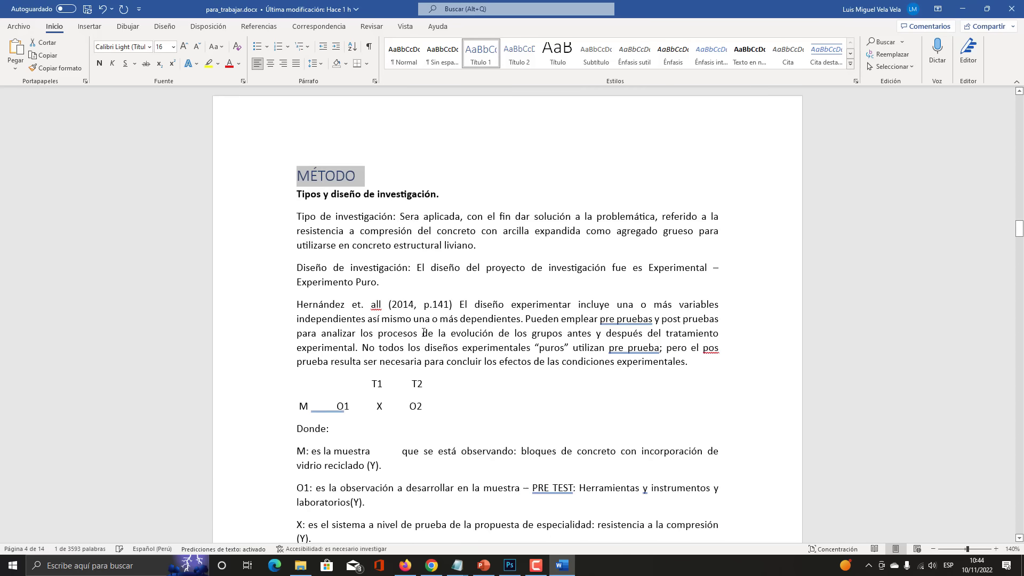
{"action": "scroll", "coordinate": [416, 351], "scroll_direction": "down", "scroll_amount": 20}
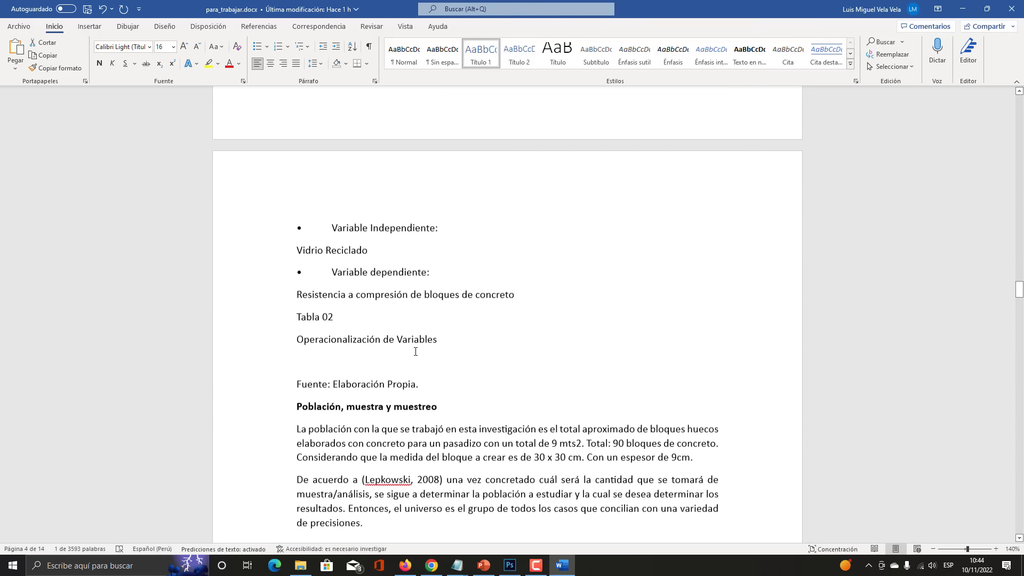
{"action": "scroll", "coordinate": [416, 351], "scroll_direction": "down", "scroll_amount": 20}
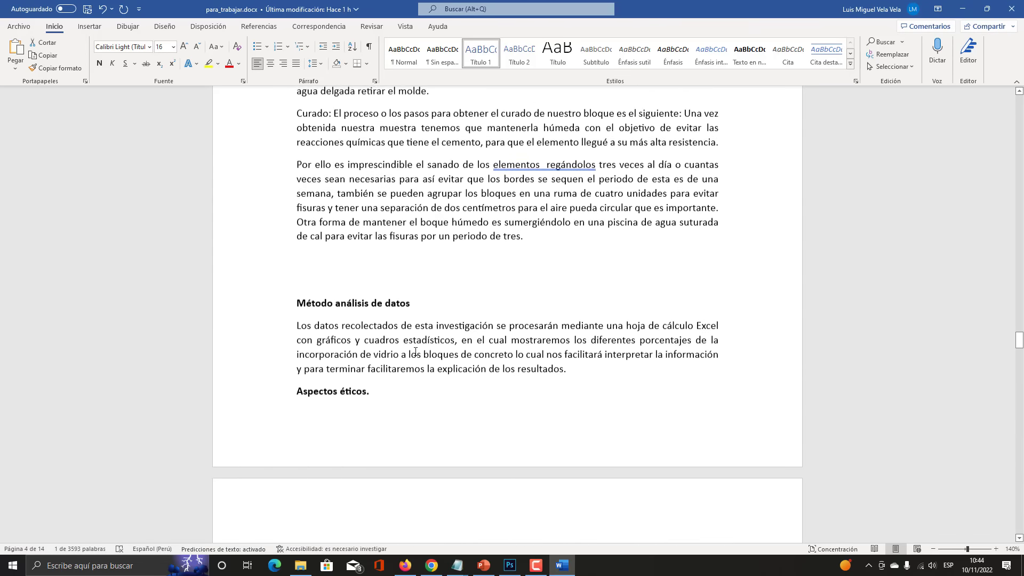
{"action": "scroll", "coordinate": [416, 351], "scroll_direction": "down", "scroll_amount": 15}
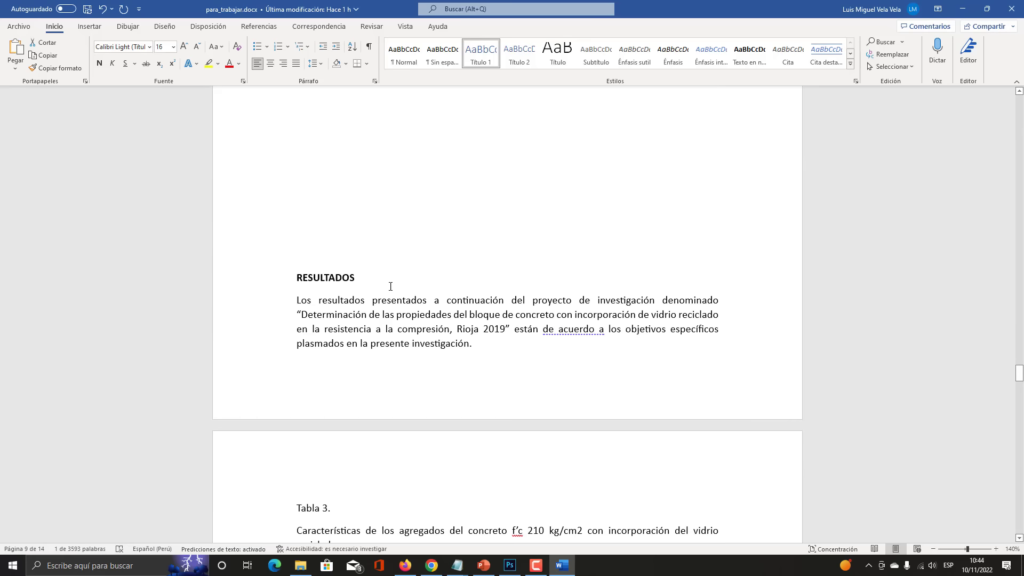
{"action": "left_click", "coordinate": [271, 278]}
{"action": "left_click", "coordinate": [470, 53]}
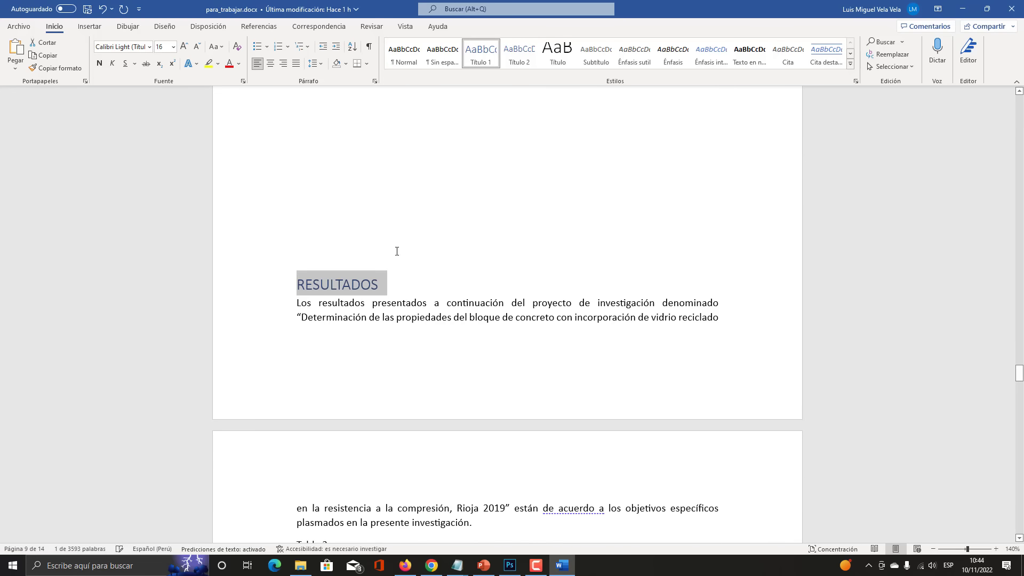
Apply the Título 1 style to the DISCUSIÓN and CONCLUSIONES headings
{"action": "scroll", "coordinate": [418, 335], "scroll_direction": "down", "scroll_amount": 15}
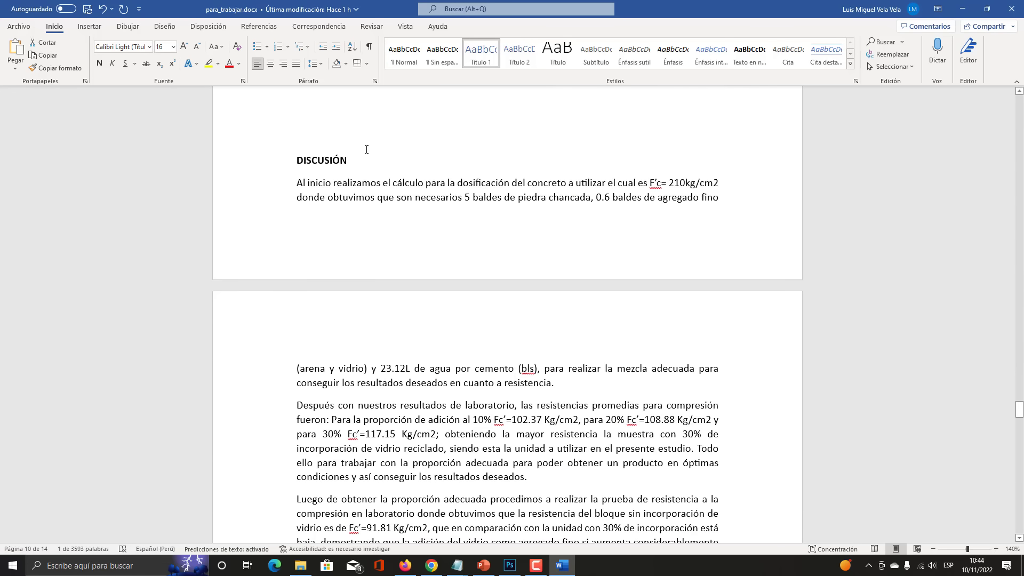
{"action": "left_click", "coordinate": [238, 161]}
{"action": "left_click", "coordinate": [481, 60]}
{"action": "scroll", "coordinate": [371, 363], "scroll_direction": "down", "scroll_amount": 11}
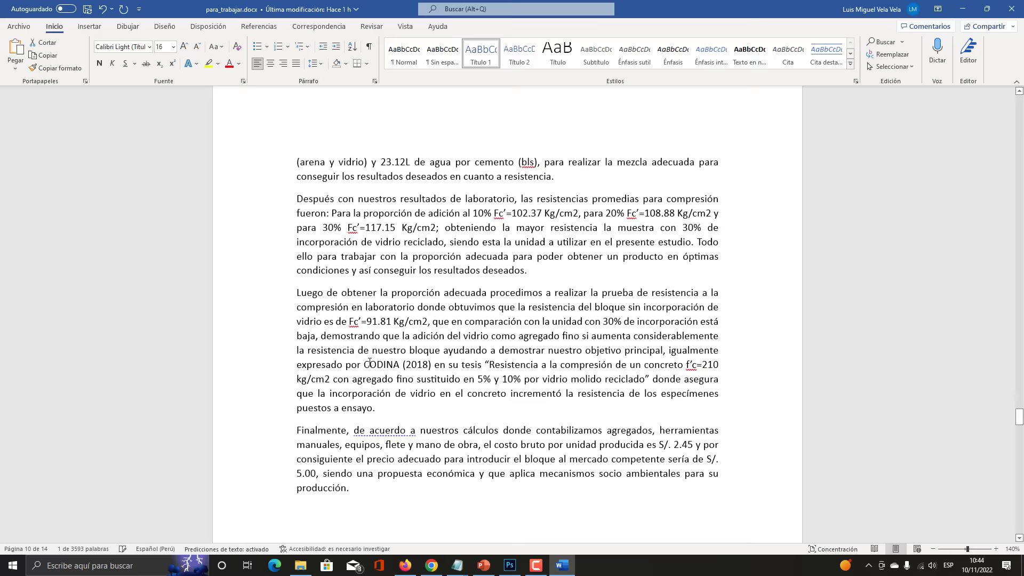
{"action": "scroll", "coordinate": [373, 365], "scroll_direction": "down", "scroll_amount": 3}
{"action": "scroll", "coordinate": [357, 230], "scroll_direction": "up", "scroll_amount": 1}
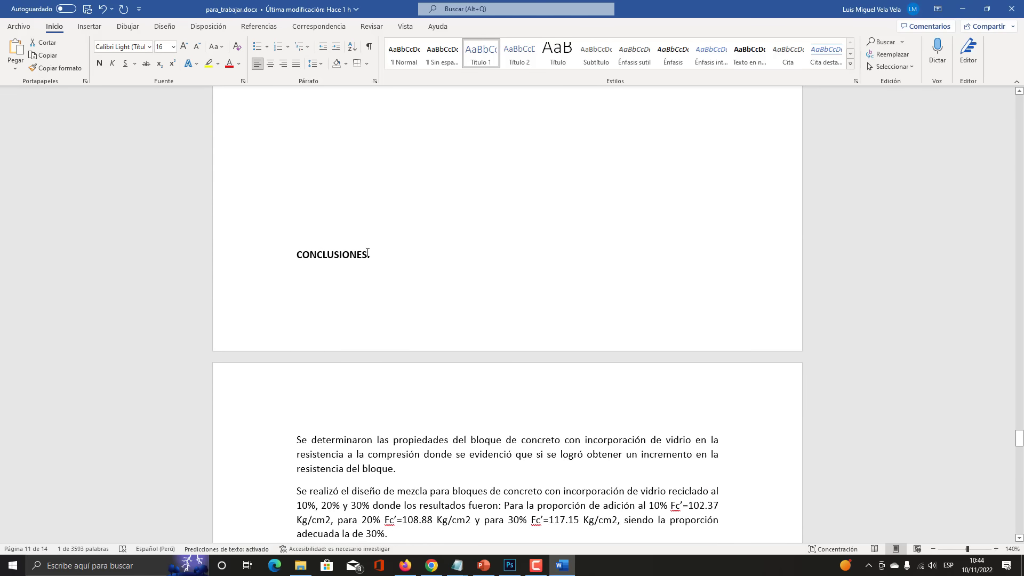
{"action": "left_click", "coordinate": [238, 255]}
{"action": "left_click", "coordinate": [479, 61]}
Apply the Título 1 style to the RECOMENDACIONES and REFERENCIAS headings
{"action": "scroll", "coordinate": [390, 416], "scroll_direction": "down", "scroll_amount": 6}
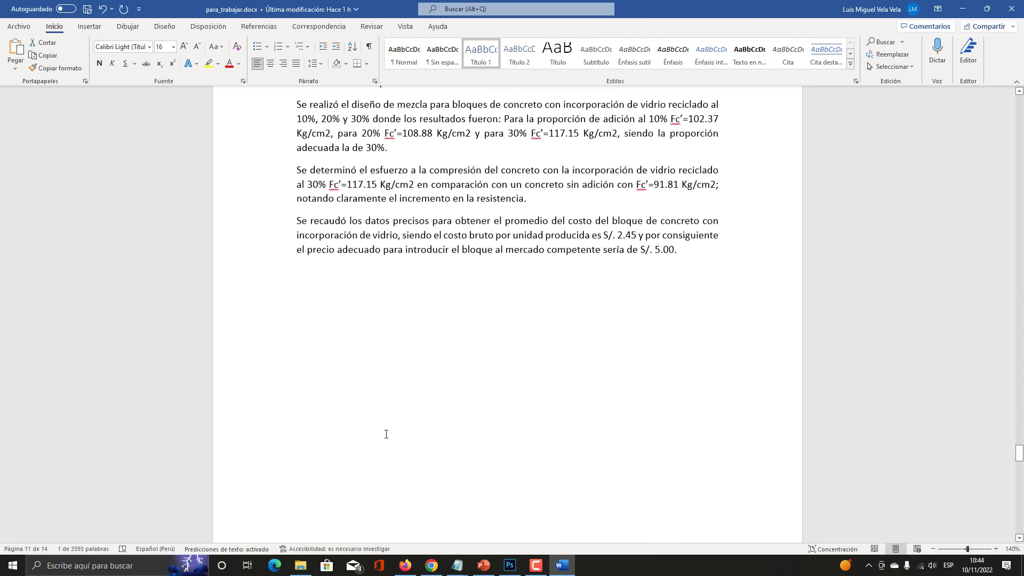
{"action": "scroll", "coordinate": [386, 434], "scroll_direction": "down", "scroll_amount": 15}
{"action": "left_click", "coordinate": [252, 263]}
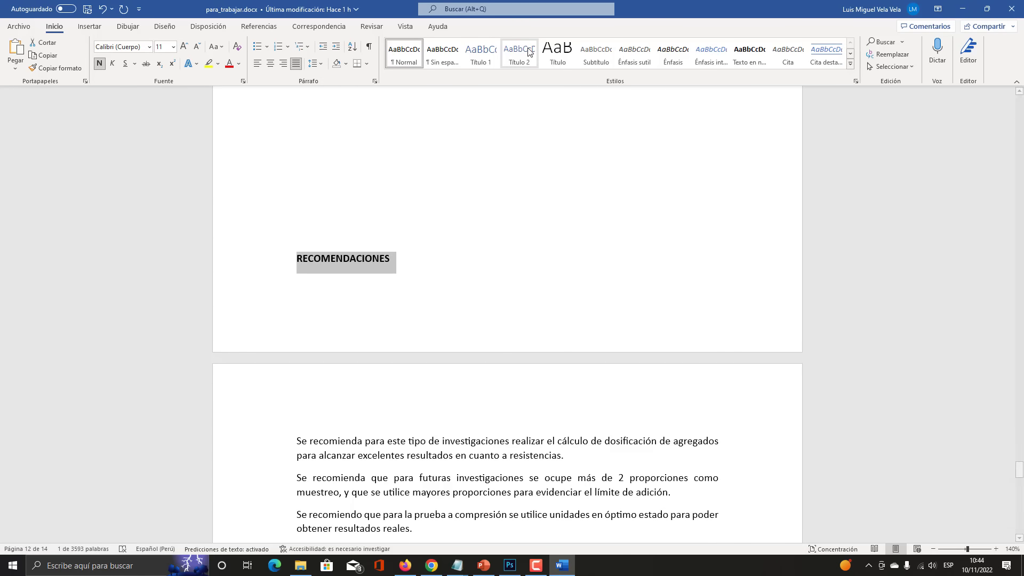
{"action": "left_click", "coordinate": [481, 59]}
{"action": "scroll", "coordinate": [362, 395], "scroll_direction": "down", "scroll_amount": 8}
{"action": "scroll", "coordinate": [362, 394], "scroll_direction": "down", "scroll_amount": 10}
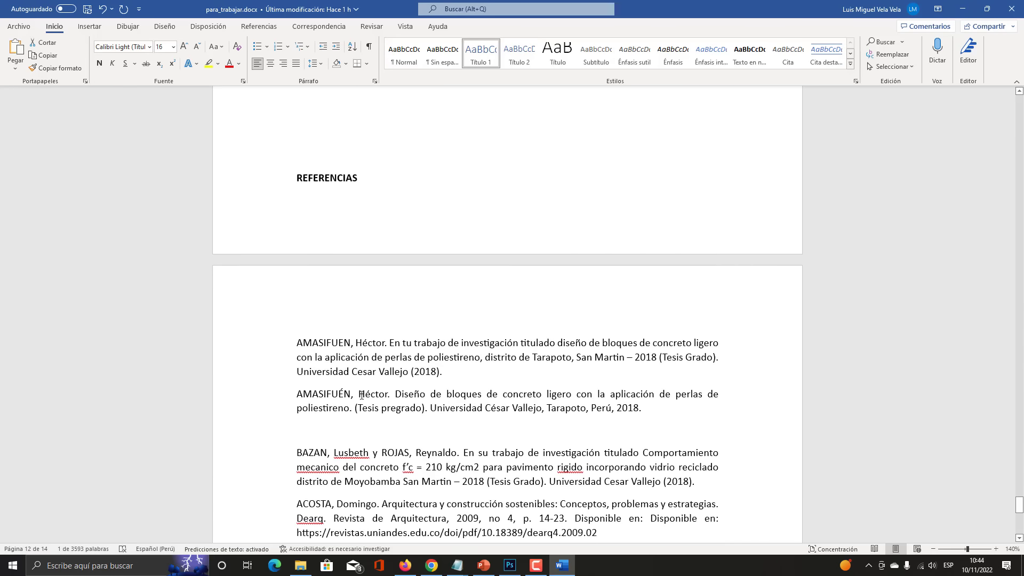
{"action": "scroll", "coordinate": [343, 336], "scroll_direction": "up", "scroll_amount": 3}
{"action": "double_click", "coordinate": [354, 312]}
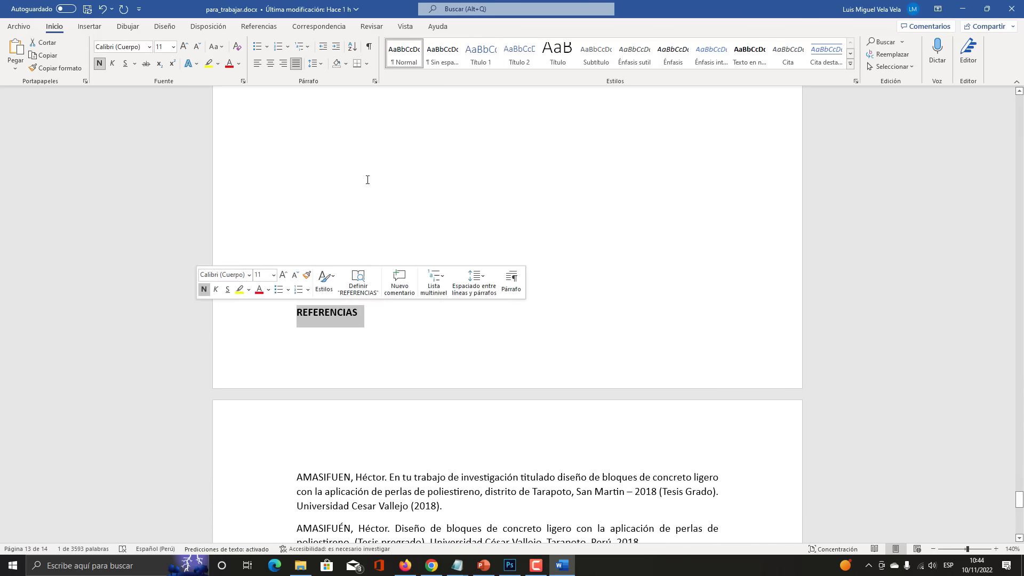
{"action": "left_click", "coordinate": [480, 53]}
Return to the first page and review the second-level entries under MÉTODO in the index image
{"action": "scroll", "coordinate": [407, 327], "scroll_direction": "down", "scroll_amount": 10}
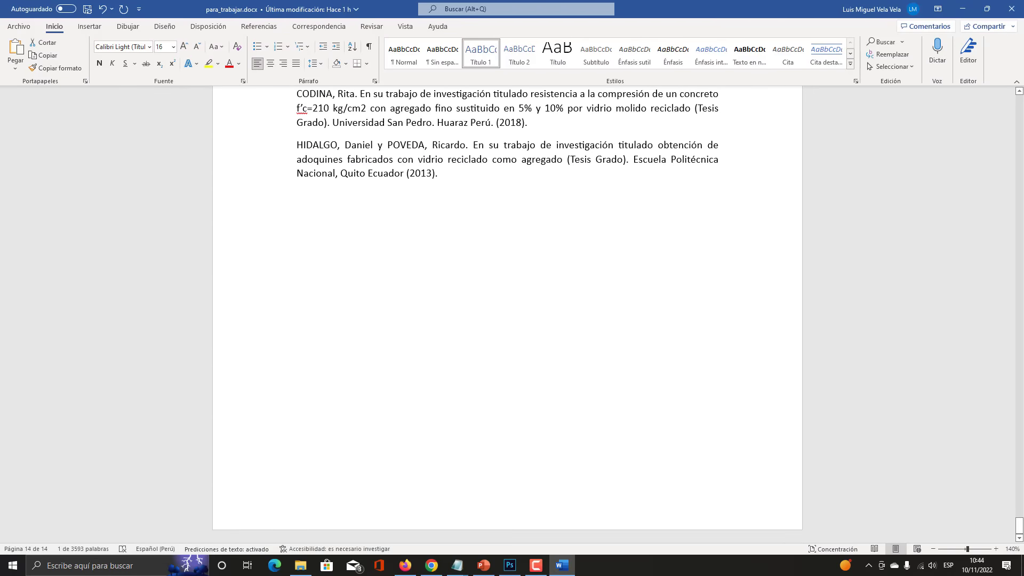
{"action": "left_click_drag", "start_coordinate": [1022, 525], "coordinate": [1020, 100]}
{"action": "scroll", "coordinate": [665, 384], "scroll_direction": "down", "scroll_amount": 3}
{"action": "scroll", "coordinate": [665, 384], "scroll_direction": "up", "scroll_amount": 3}
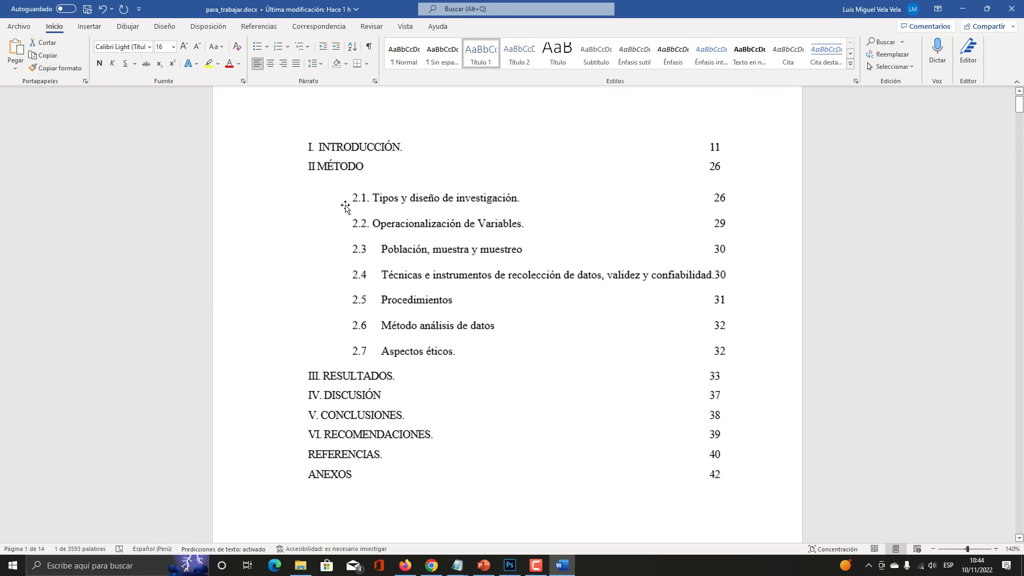
Apply the Título 2 style to the Realidad Problemática and Internacional subheadings under INTRODUCCIÓN
{"action": "scroll", "coordinate": [430, 297], "scroll_direction": "down", "scroll_amount": 12}
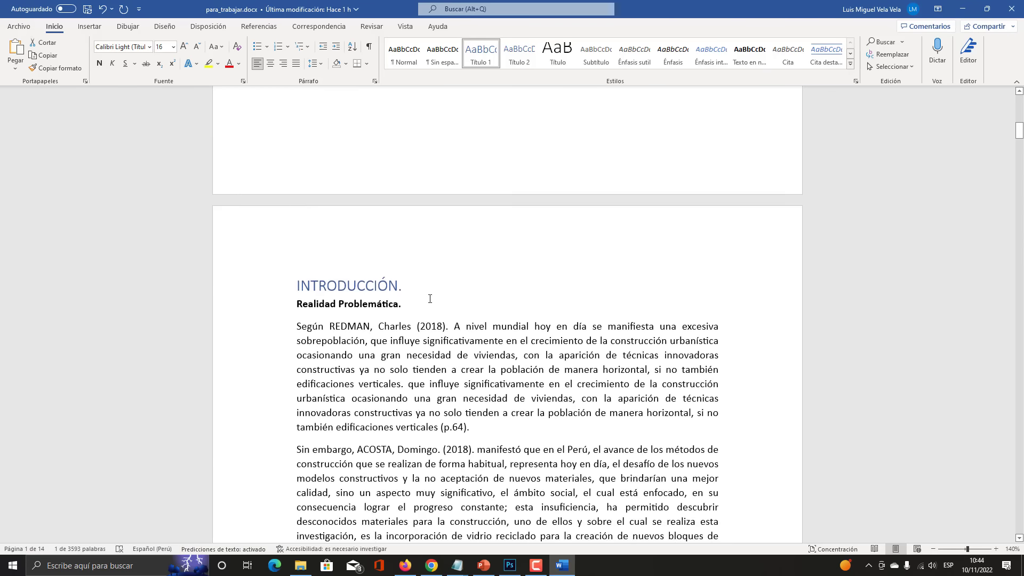
{"action": "scroll", "coordinate": [430, 298], "scroll_direction": "down", "scroll_amount": 7}
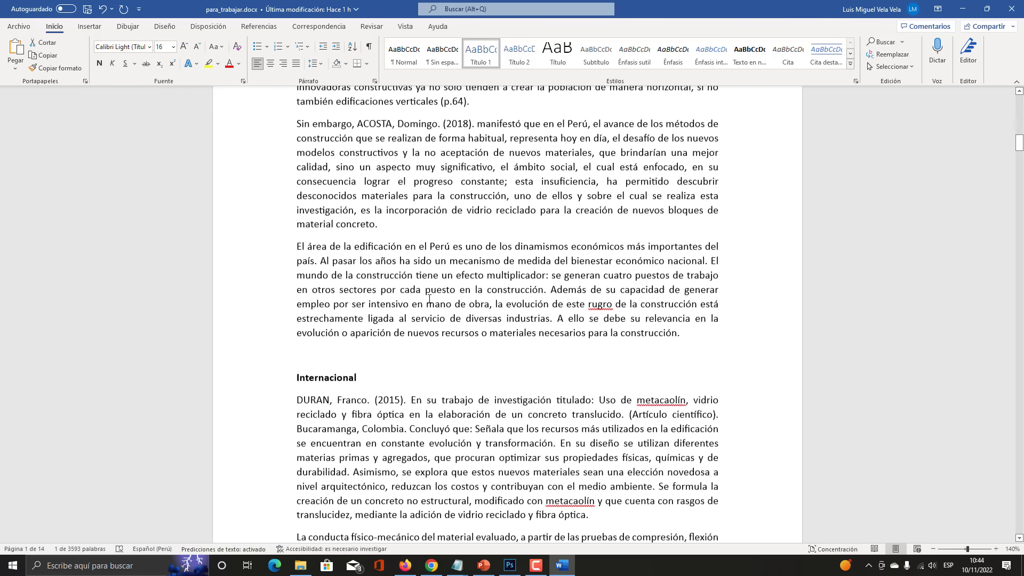
{"action": "scroll", "coordinate": [388, 188], "scroll_direction": "up", "scroll_amount": 7}
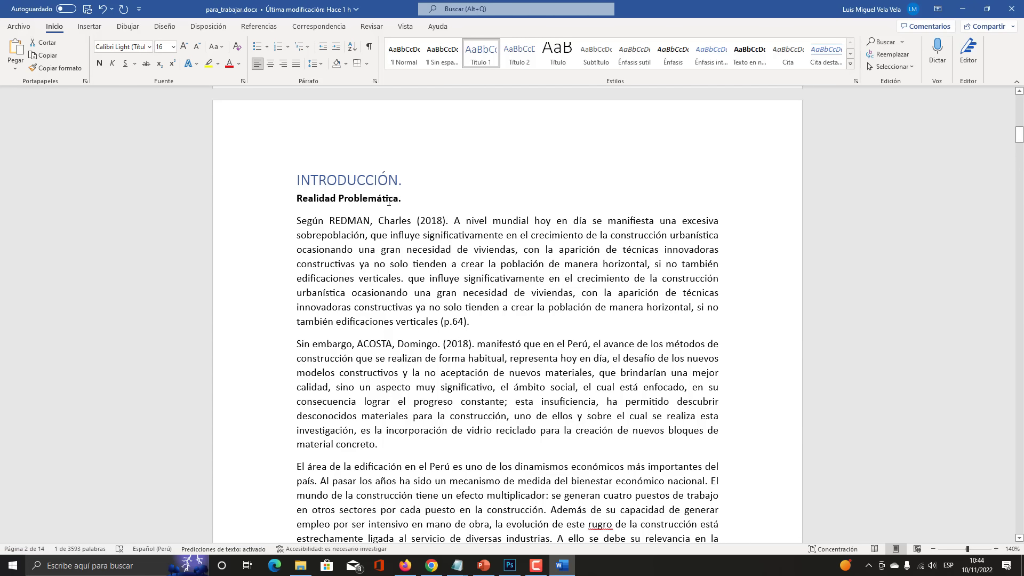
{"action": "triple_click", "coordinate": [415, 196]}
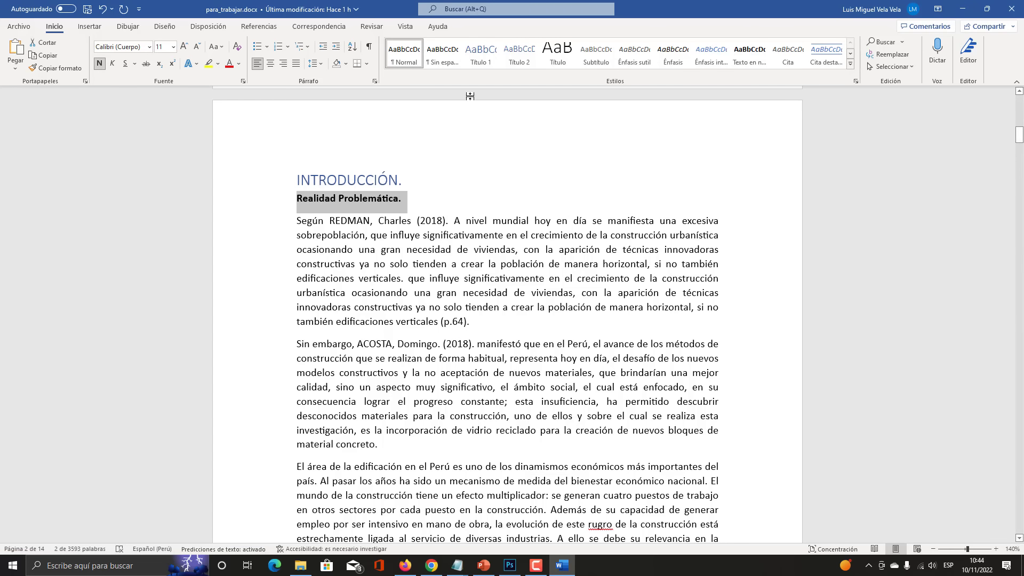
{"action": "left_click", "coordinate": [524, 62]}
{"action": "scroll", "coordinate": [367, 298], "scroll_direction": "down", "scroll_amount": 5}
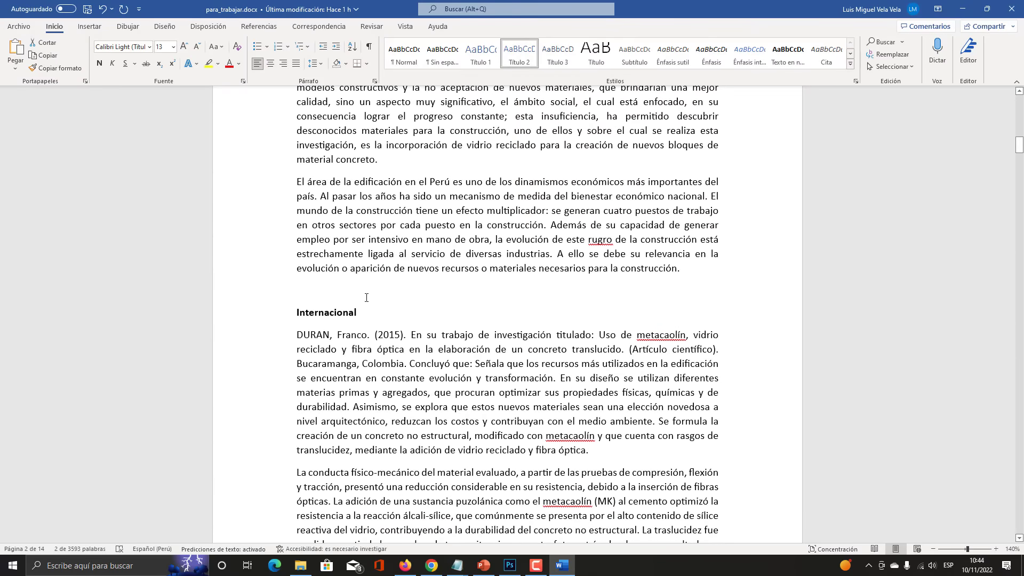
{"action": "triple_click", "coordinate": [285, 311]}
{"action": "left_click", "coordinate": [519, 53]}
Apply the Título 2 style to the Nacional and Regional y local subheadings
{"action": "scroll", "coordinate": [429, 367], "scroll_direction": "down", "scroll_amount": 8}
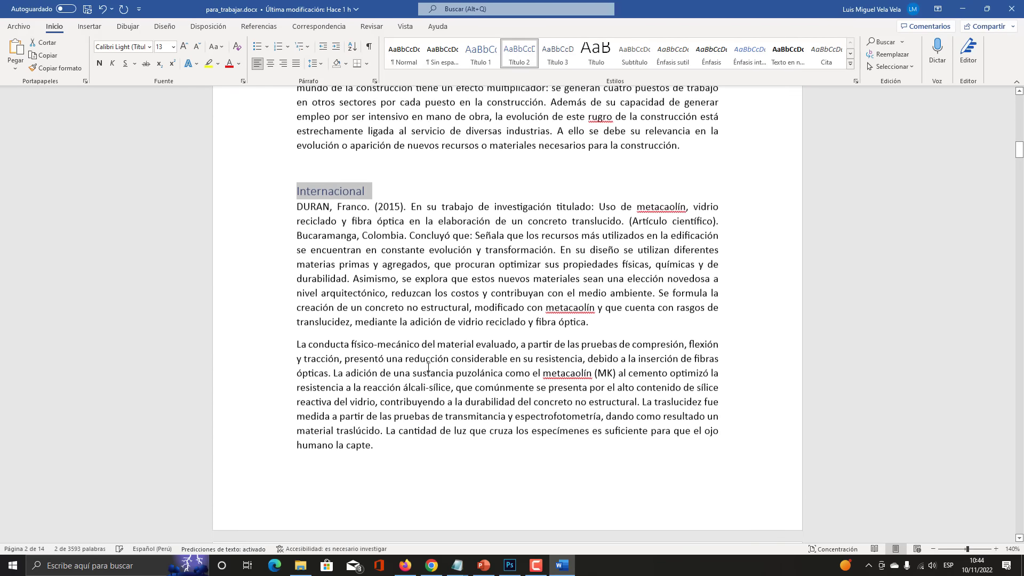
{"action": "scroll", "coordinate": [429, 367], "scroll_direction": "down", "scroll_amount": 10}
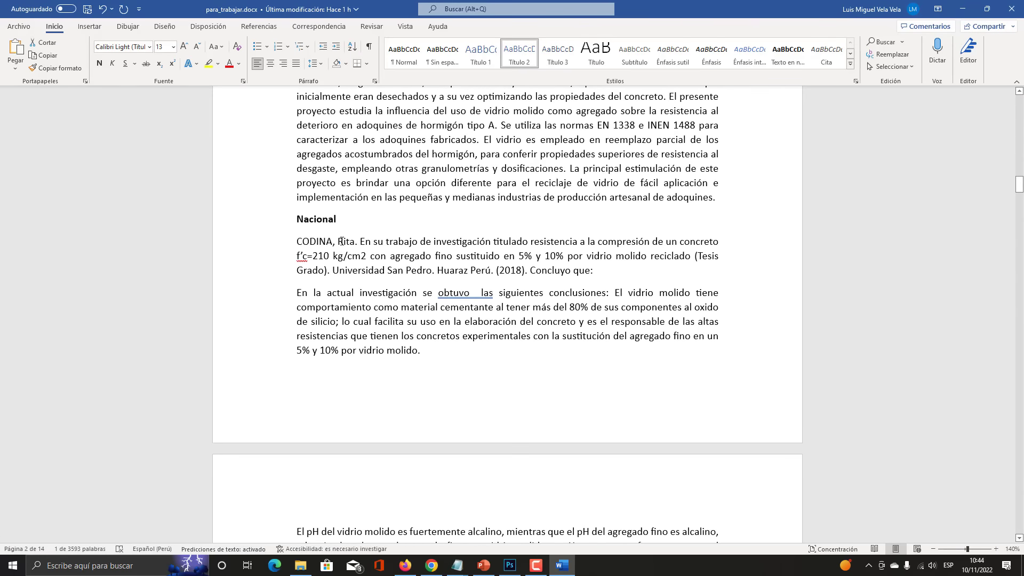
{"action": "triple_click", "coordinate": [271, 219]}
{"action": "left_click", "coordinate": [519, 54]}
{"action": "scroll", "coordinate": [397, 327], "scroll_direction": "down", "scroll_amount": 12}
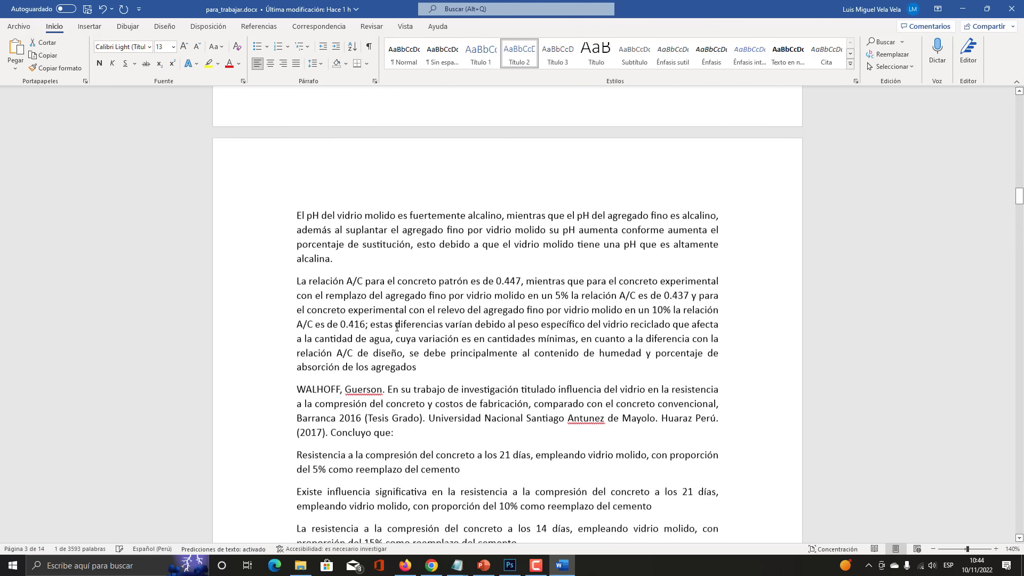
{"action": "scroll", "coordinate": [398, 327], "scroll_direction": "down", "scroll_amount": 3}
{"action": "triple_click", "coordinate": [365, 346]}
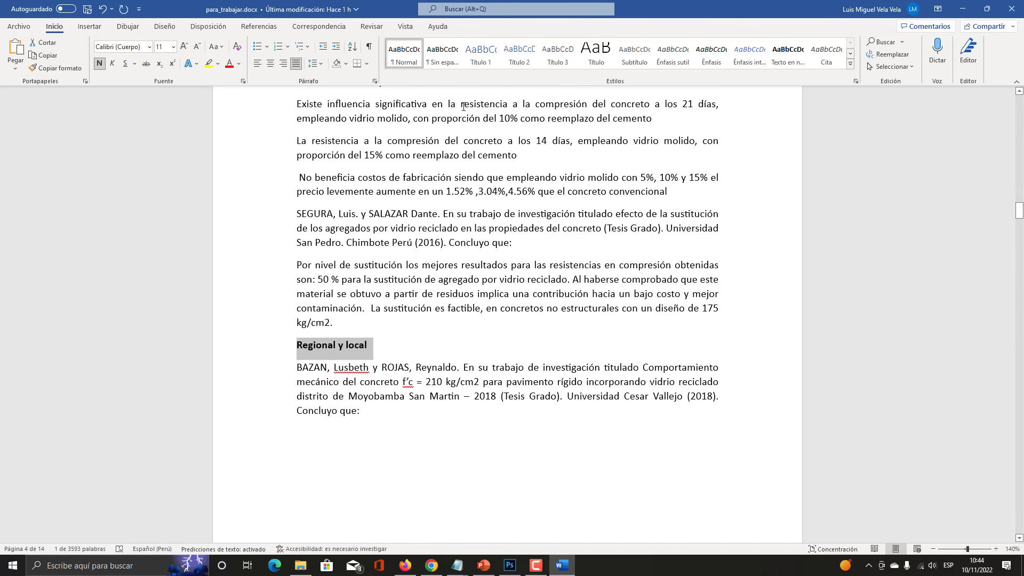
{"action": "left_click", "coordinate": [519, 53]}
Apply the Título 2 style to the Tipos y diseño de investigación and Operacionalización de Variables subheadings in the MÉTODO section
{"action": "scroll", "coordinate": [442, 318], "scroll_direction": "down", "scroll_amount": 4}
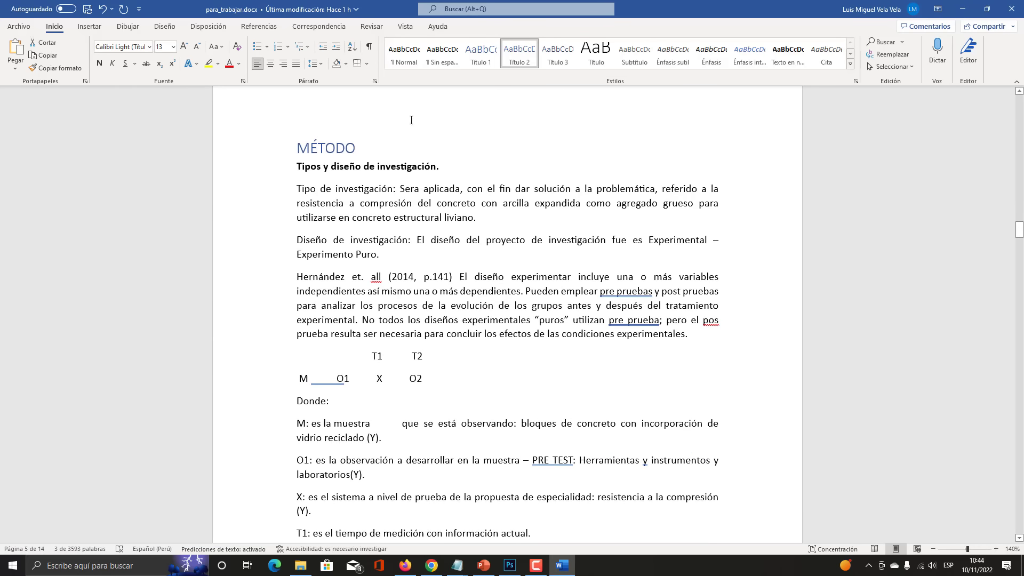
{"action": "triple_click", "coordinate": [462, 170]}
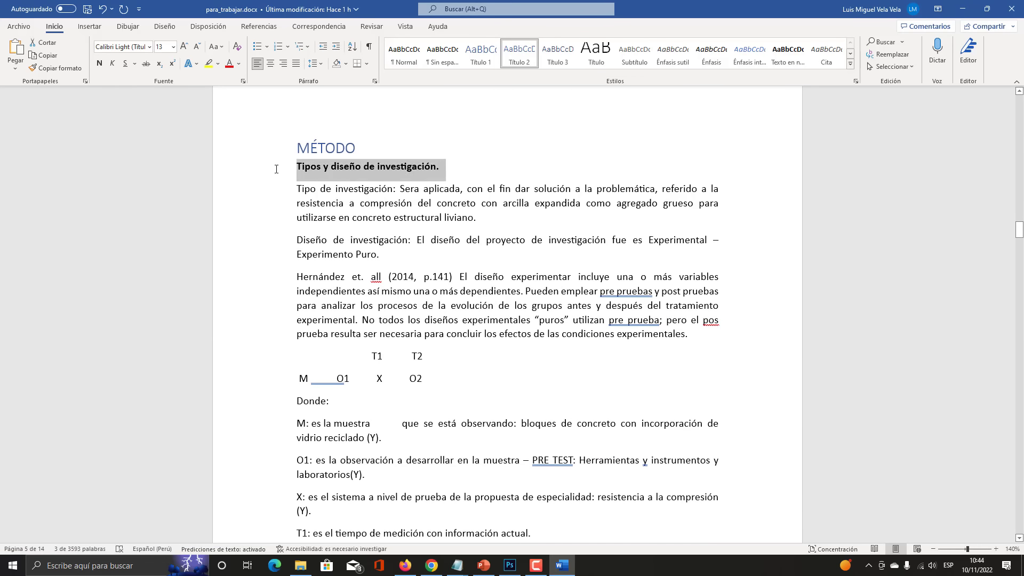
{"action": "left_click", "coordinate": [520, 54]}
{"action": "scroll", "coordinate": [441, 377], "scroll_direction": "down", "scroll_amount": 5}
{"action": "scroll", "coordinate": [441, 376], "scroll_direction": "down", "scroll_amount": 17}
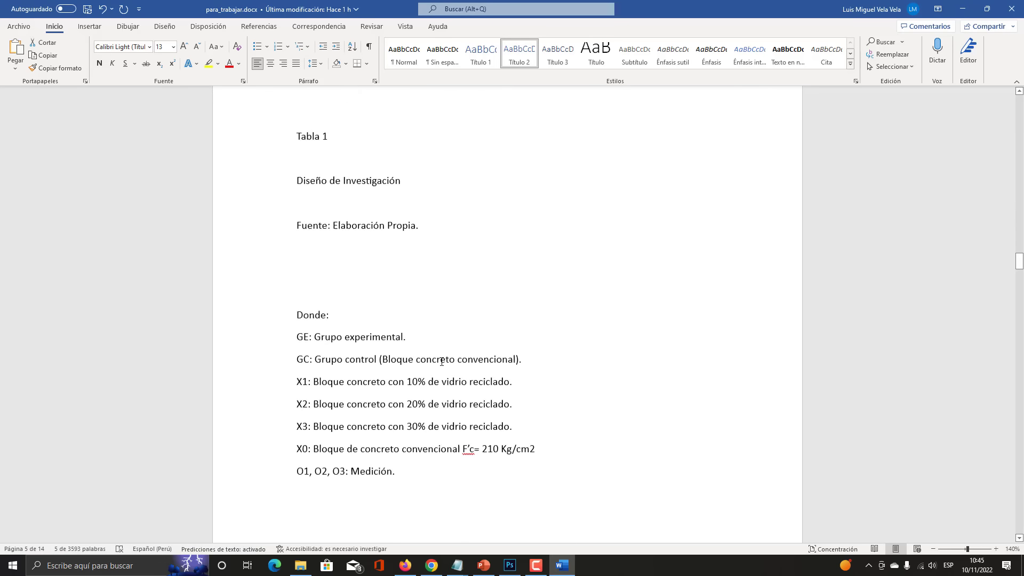
{"action": "left_click", "coordinate": [190, 252]}
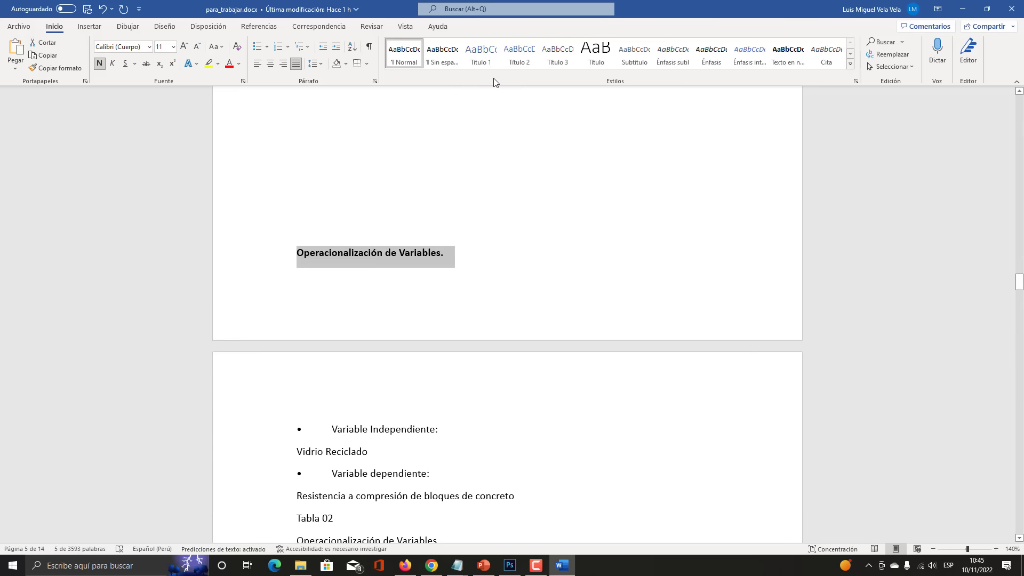
{"action": "left_click", "coordinate": [520, 53]}
Apply the Título 2 style to the Población, muestra y muestreo and Técnicas e instrumentos de recolección de datos subheadings
{"action": "scroll", "coordinate": [468, 344], "scroll_direction": "down", "scroll_amount": 3}
{"action": "scroll", "coordinate": [468, 344], "scroll_direction": "down", "scroll_amount": 6}
{"action": "scroll", "coordinate": [439, 159], "scroll_direction": "up", "scroll_amount": 3}
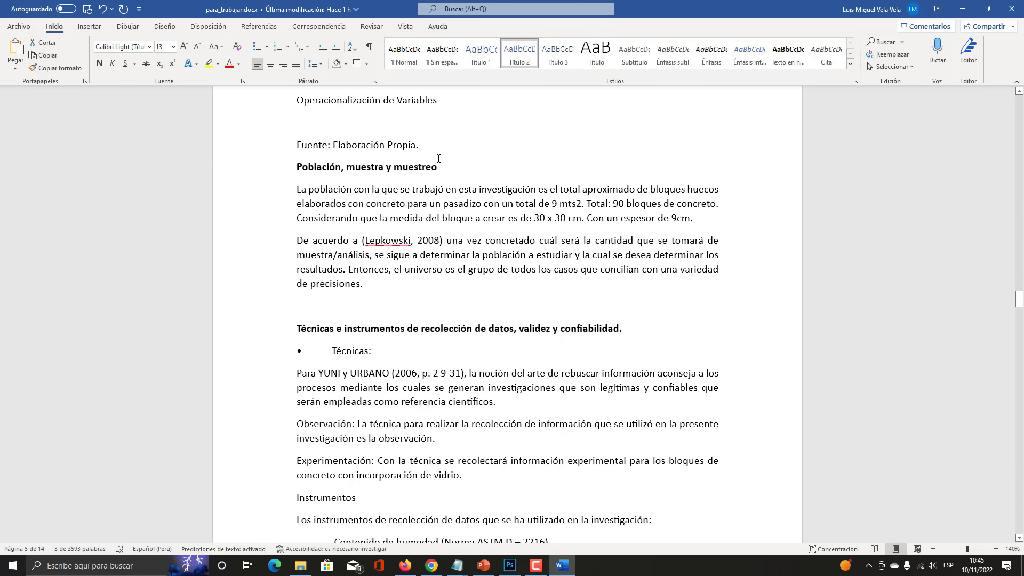
{"action": "left_click", "coordinate": [291, 164]}
{"action": "left_click", "coordinate": [513, 53]}
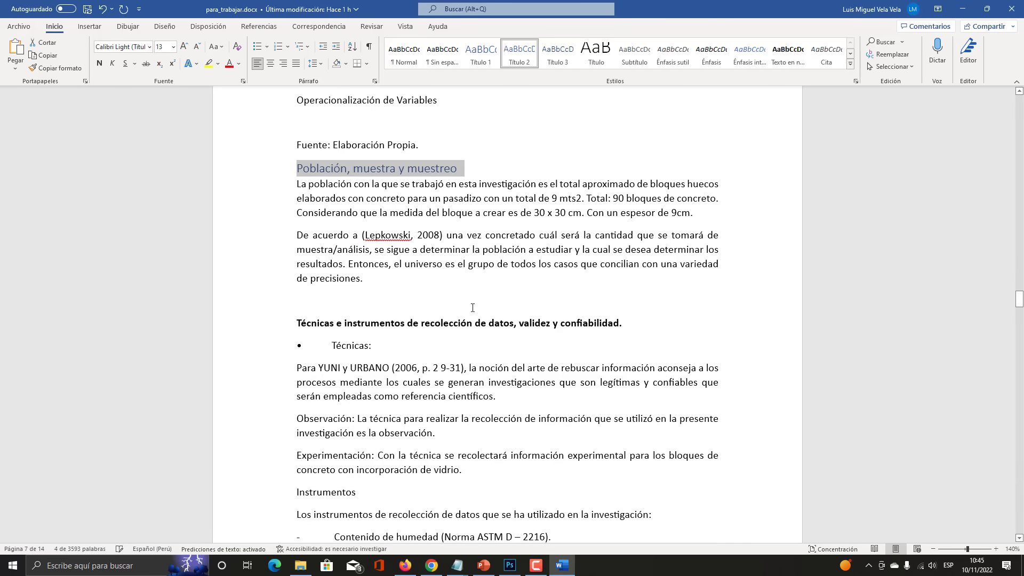
{"action": "triple_click", "coordinate": [643, 320]}
{"action": "left_click", "coordinate": [520, 54]}
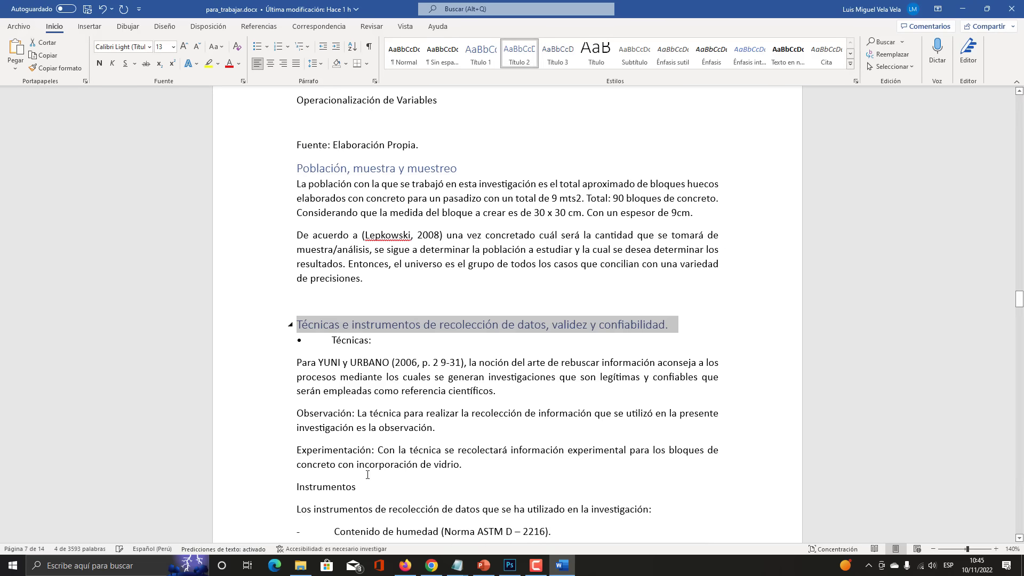
Apply the Título 2 style to the Procedimientos, Método análisis de datos and Aspectos éticos subheadings
{"action": "scroll", "coordinate": [383, 473], "scroll_direction": "down", "scroll_amount": 5}
{"action": "scroll", "coordinate": [382, 472], "scroll_direction": "down", "scroll_amount": 7}
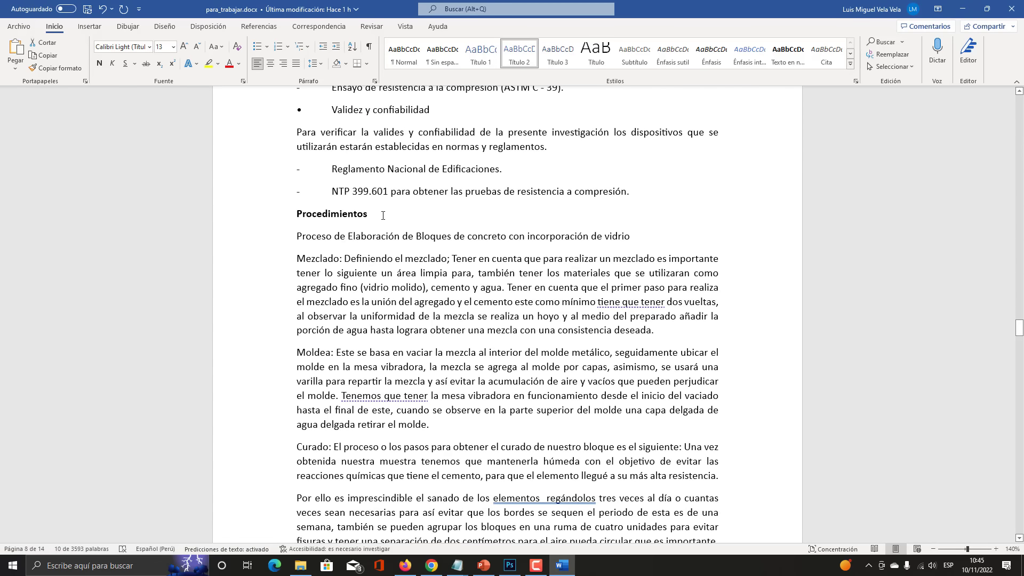
{"action": "triple_click", "coordinate": [383, 216]}
{"action": "left_click", "coordinate": [520, 54]}
{"action": "scroll", "coordinate": [460, 478], "scroll_direction": "down", "scroll_amount": 10}
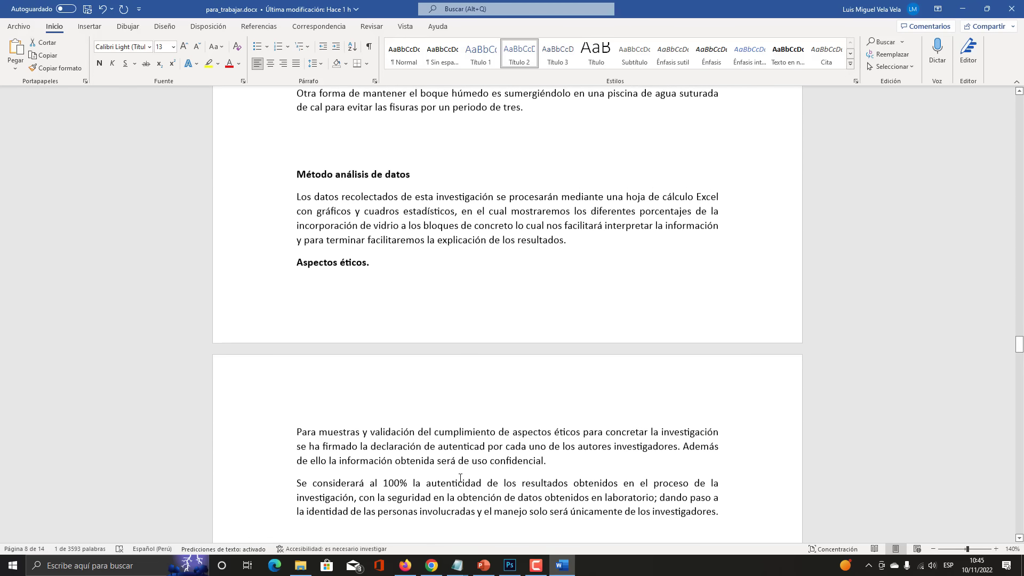
{"action": "triple_click", "coordinate": [441, 173]}
{"action": "left_click", "coordinate": [519, 54]}
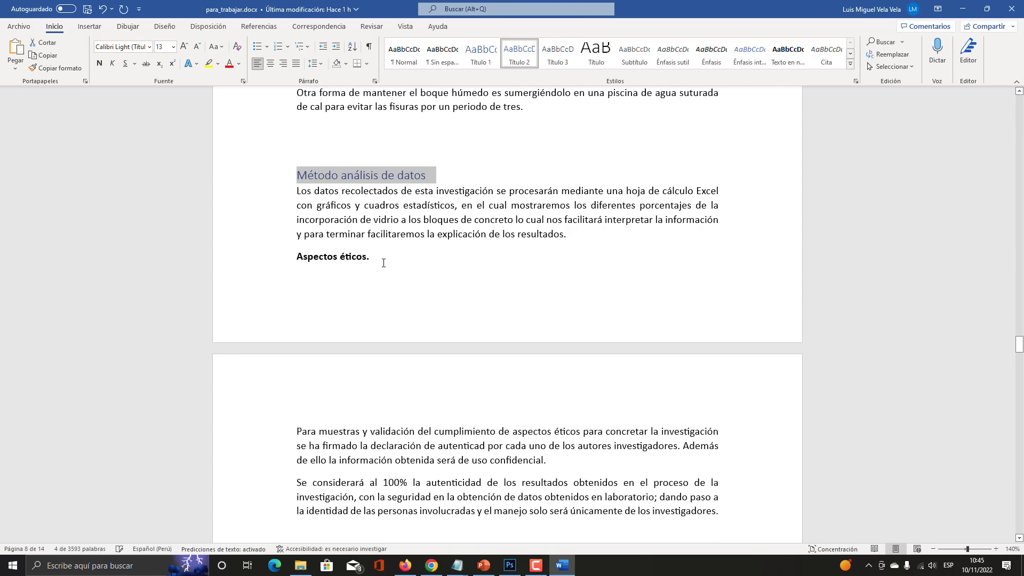
{"action": "left_click_drag", "start_coordinate": [384, 263], "coordinate": [179, 263]}
{"action": "left_click", "coordinate": [520, 53]}
Check the RESULTADOS and DISCUSIÓN sections for subheadings and compare with the index image on the first page
{"action": "scroll", "coordinate": [404, 399], "scroll_direction": "down", "scroll_amount": 8}
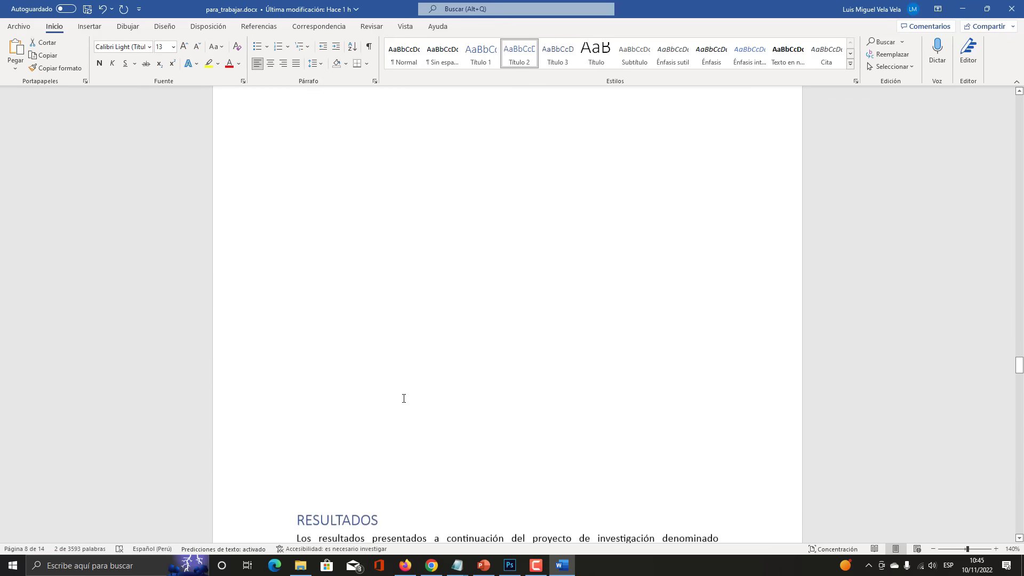
{"action": "scroll", "coordinate": [403, 399], "scroll_direction": "down", "scroll_amount": 20}
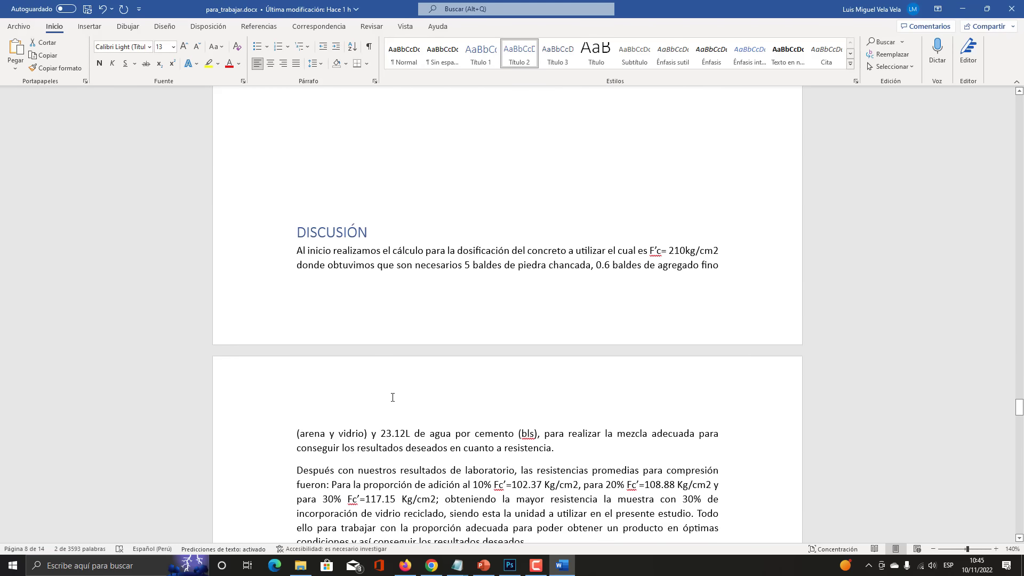
{"action": "left_click_drag", "start_coordinate": [1020, 407], "coordinate": [1005, 102]}
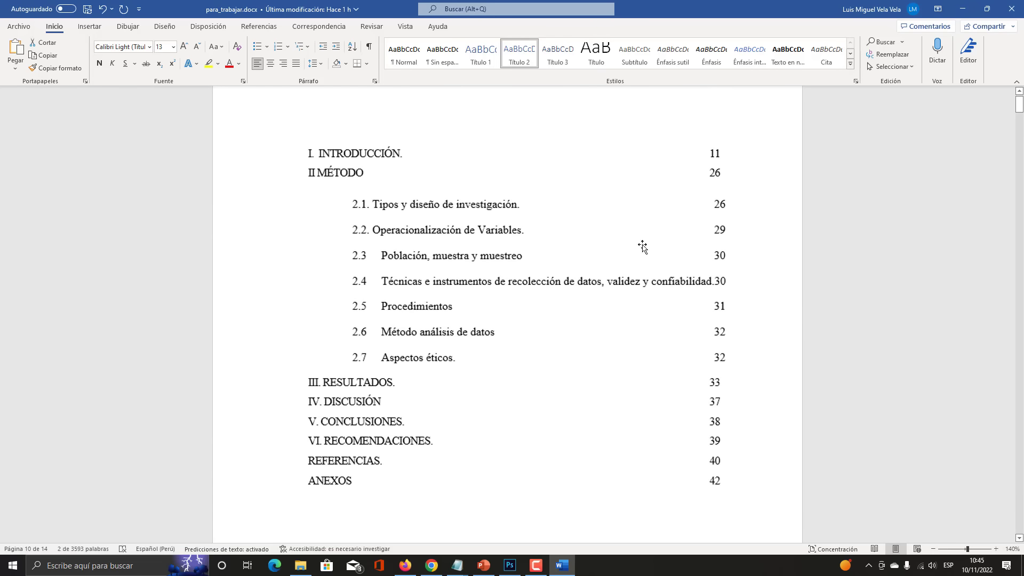
{"action": "scroll", "coordinate": [606, 479], "scroll_direction": "down", "scroll_amount": 10}
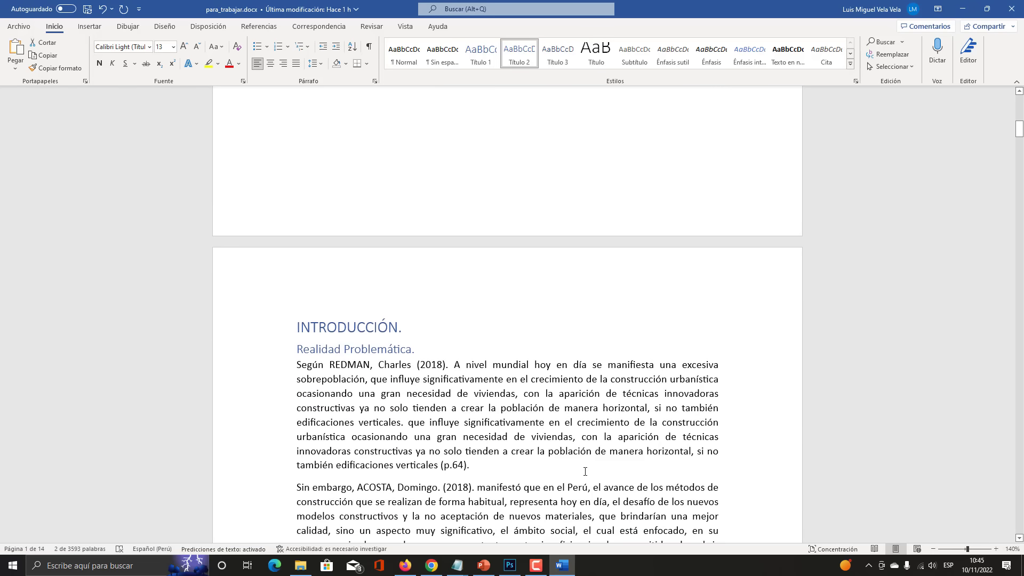
{"action": "scroll", "coordinate": [585, 469], "scroll_direction": "up", "scroll_amount": 6}
{"action": "scroll", "coordinate": [534, 443], "scroll_direction": "down", "scroll_amount": 4}
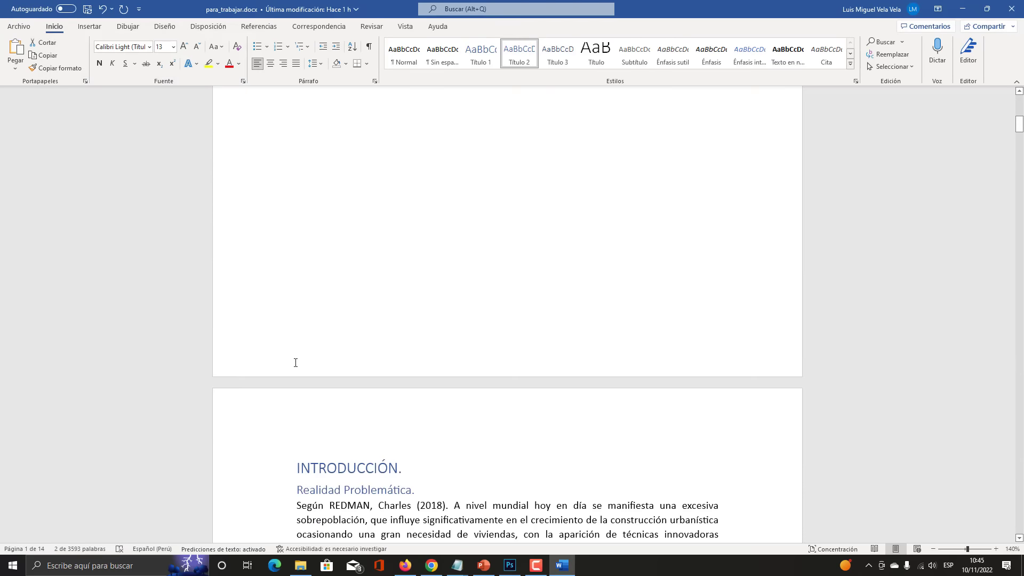
{"action": "scroll", "coordinate": [315, 347], "scroll_direction": "down", "scroll_amount": 2}
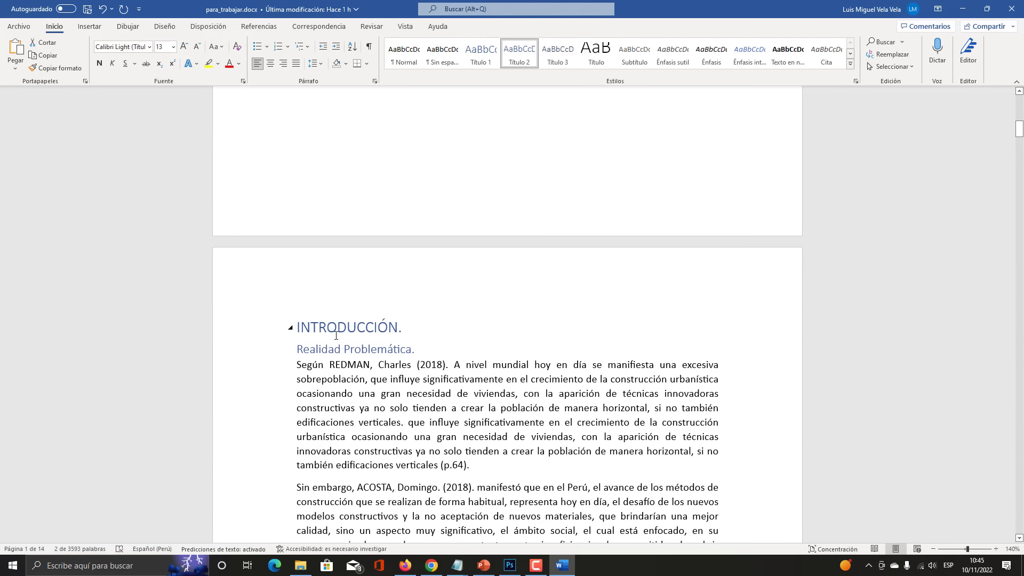
Insert blank paragraphs before INTRODUCCIÓN to free an empty second page, and place the cursor at the top of that page
{"action": "left_click", "coordinate": [327, 208]}
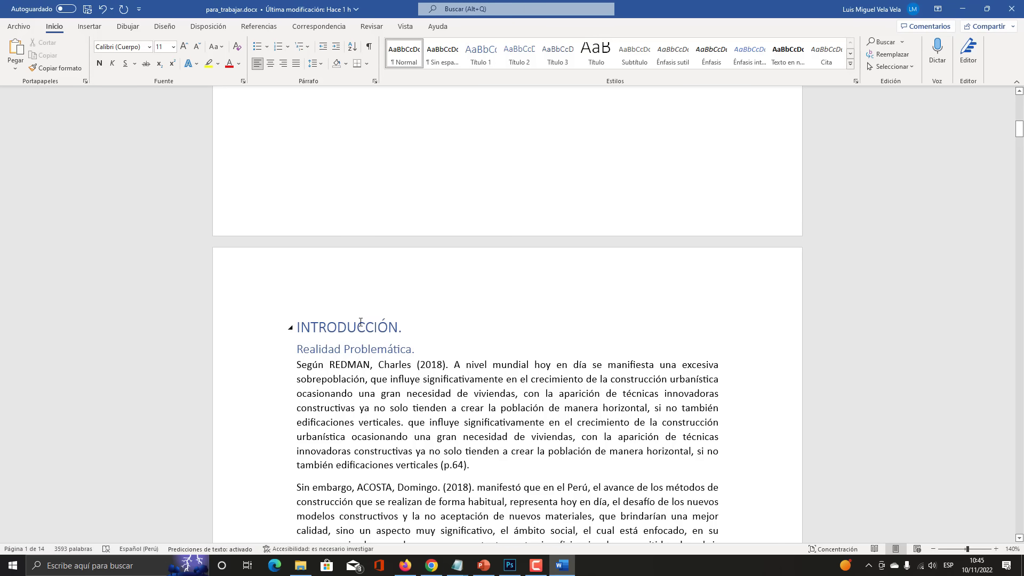
{"action": "key", "text": "Return"}
{"action": "key", "text": "Return"}
{"action": "key", "text": "Return"}
{"action": "key", "text": "Return"}
{"action": "key", "text": "Return"}
{"action": "key", "text": "Return"}
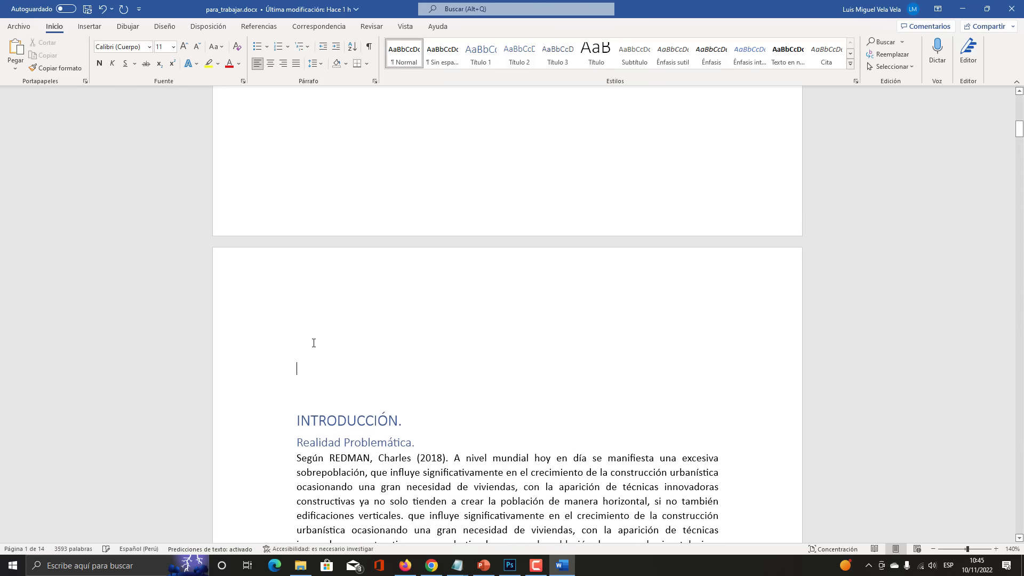
{"action": "scroll", "coordinate": [313, 343], "scroll_direction": "down", "scroll_amount": 3}
{"action": "key", "text": "Return"}
{"action": "key", "text": "Return"}
{"action": "key", "text": "Return"}
{"action": "key", "text": "Return"}
{"action": "key", "text": "Return"}
{"action": "key", "text": "Return"}
{"action": "scroll", "coordinate": [419, 352], "scroll_direction": "down", "scroll_amount": 5}
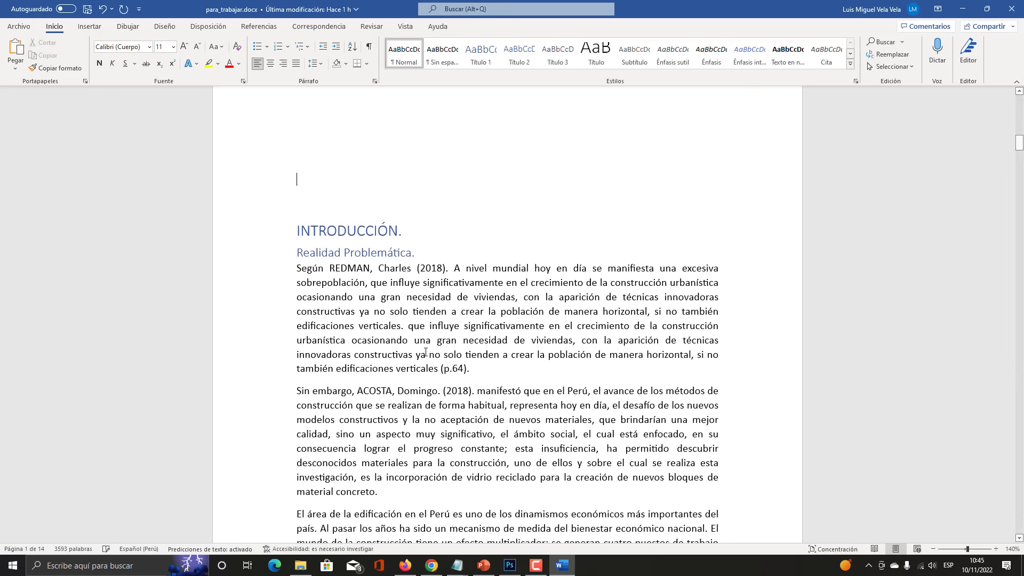
{"action": "key", "text": "Return"}
{"action": "key", "text": "Return"}
{"action": "key", "text": "Return"}
{"action": "key", "text": "Return"}
{"action": "key", "text": "Return"}
{"action": "key", "text": "Return"}
{"action": "key", "text": "Return"}
{"action": "key", "text": "Return"}
{"action": "key", "text": "Return"}
{"action": "key", "text": "Return"}
{"action": "key", "text": "Return"}
{"action": "key", "text": "Return"}
{"action": "key", "text": "Return"}
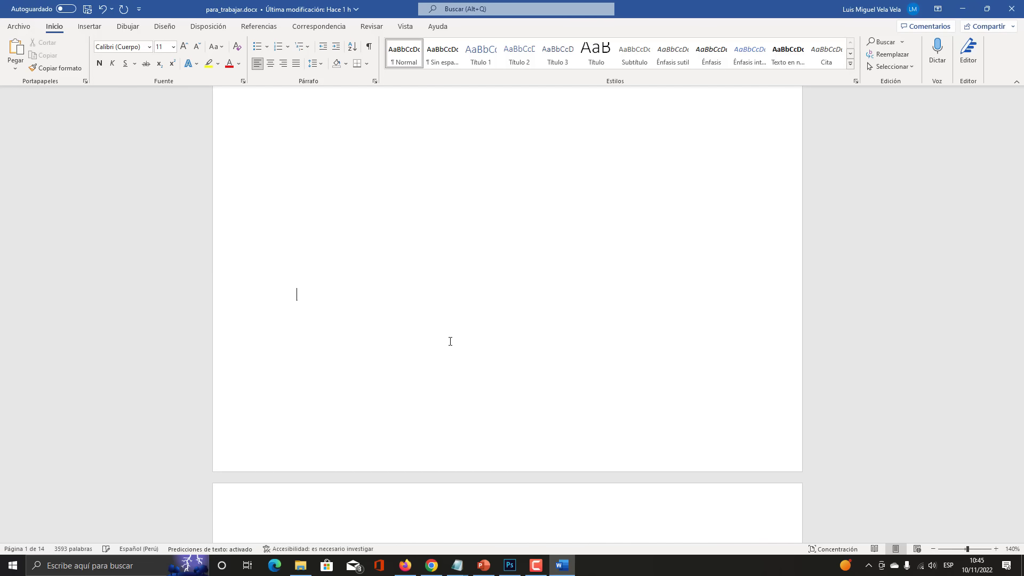
{"action": "scroll", "coordinate": [457, 346], "scroll_direction": "up", "scroll_amount": 11}
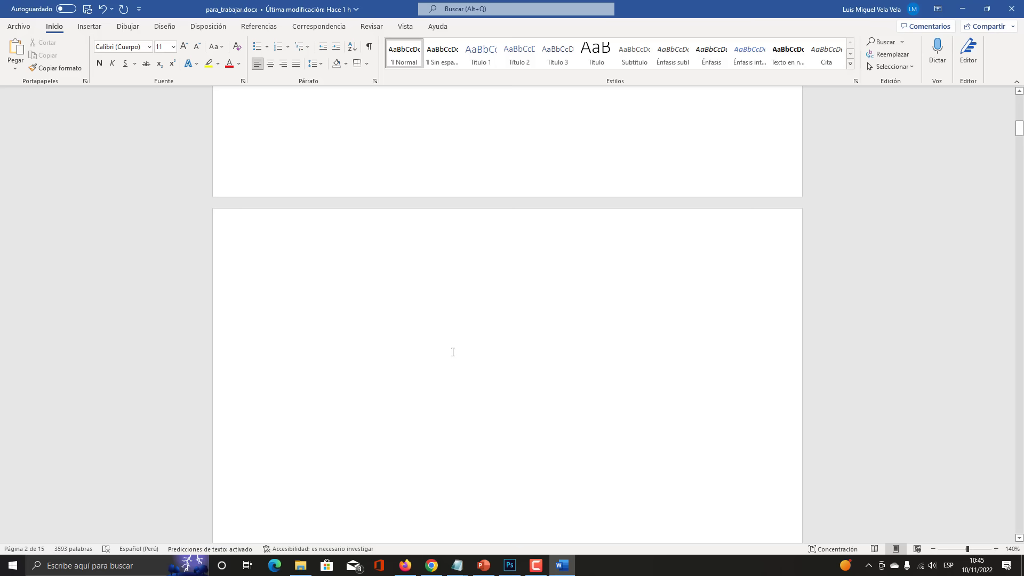
{"action": "left_click", "coordinate": [329, 302]}
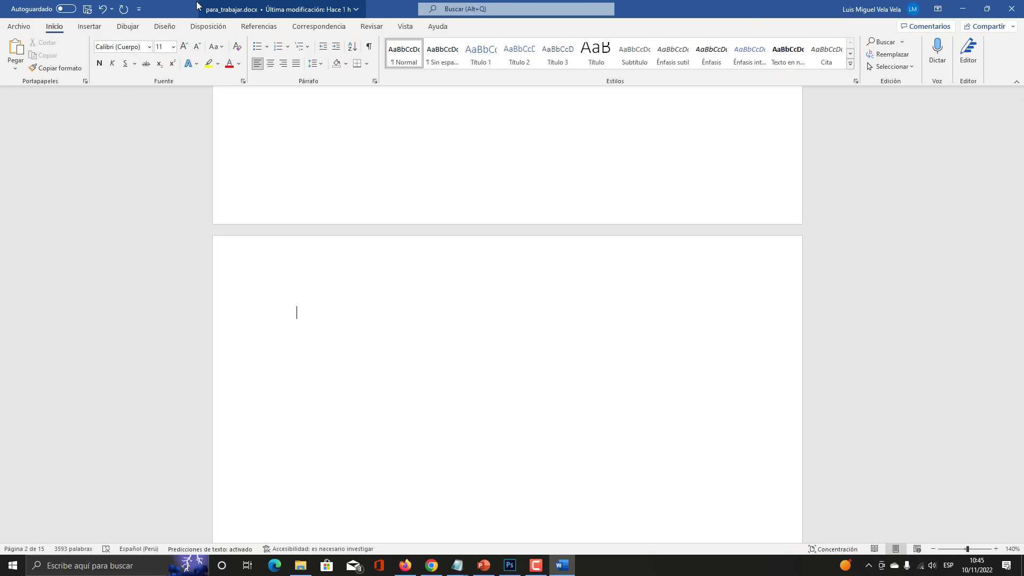
Examine the built-in table of contents designs under magnification, and close the gallery without choosing one
{"action": "left_click", "coordinate": [259, 27]}
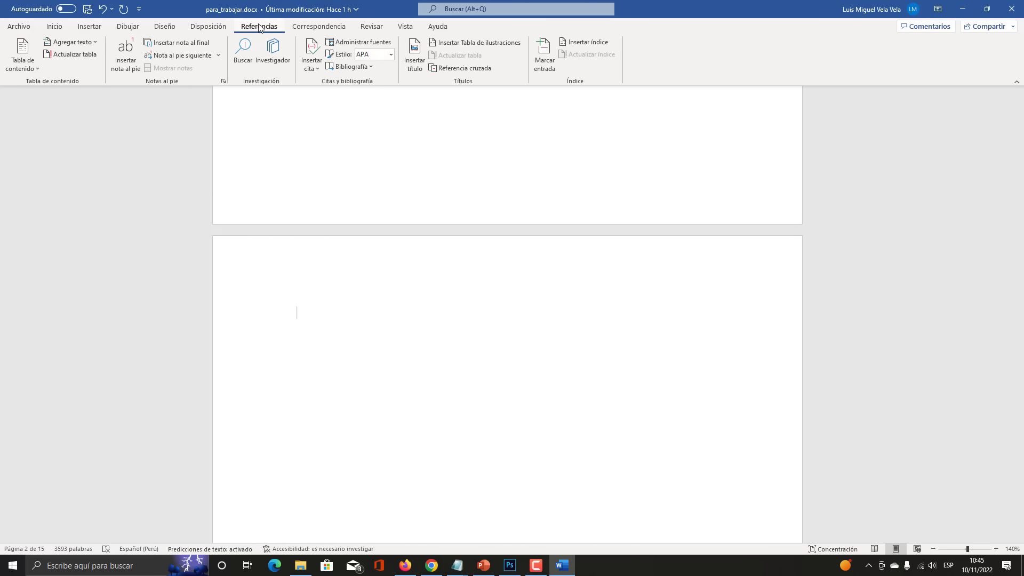
{"action": "key", "text": "super+plus"}
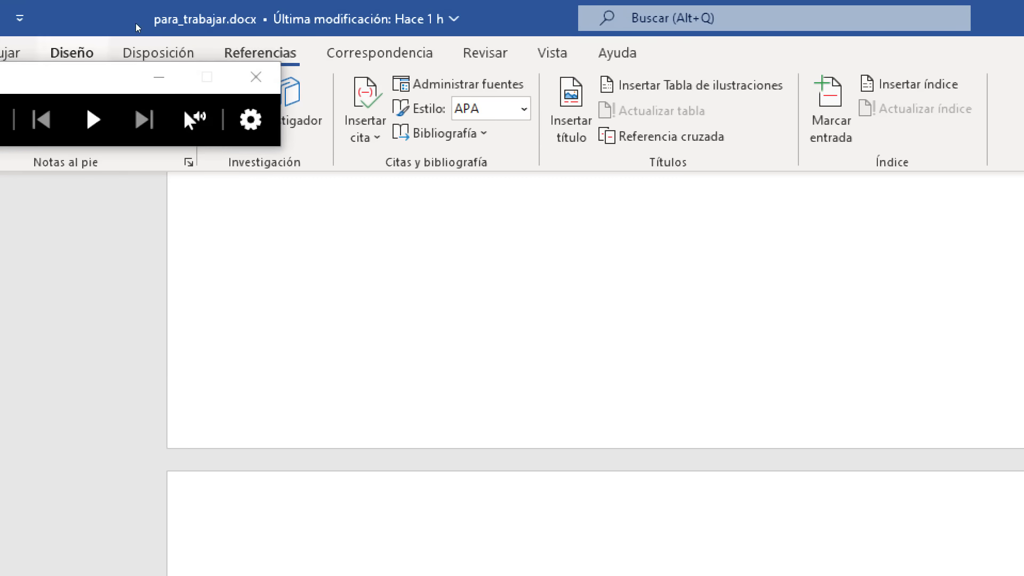
{"action": "left_click", "coordinate": [34, 104]}
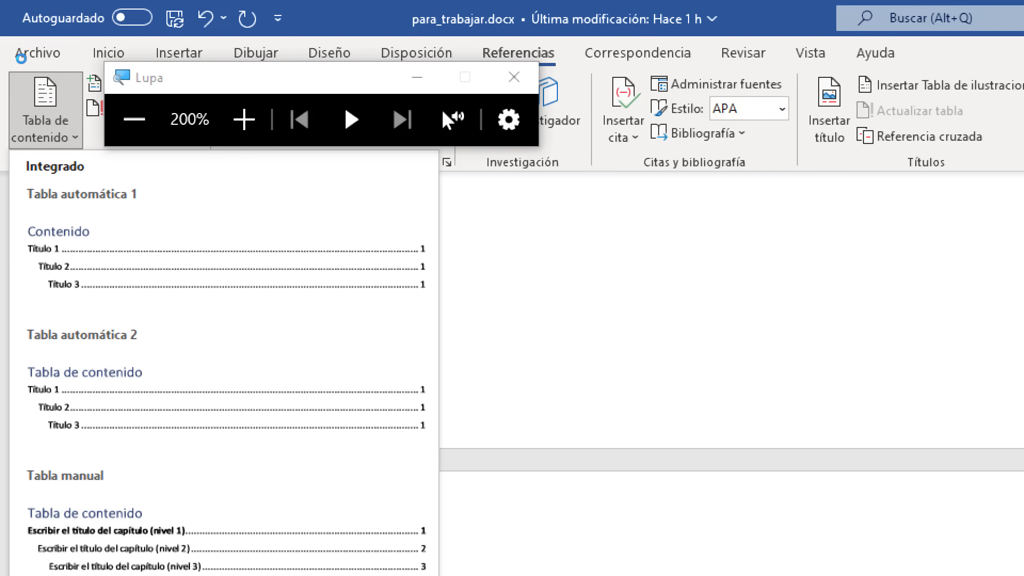
{"action": "key", "text": "super+Escape"}
{"action": "left_click", "coordinate": [39, 129]}
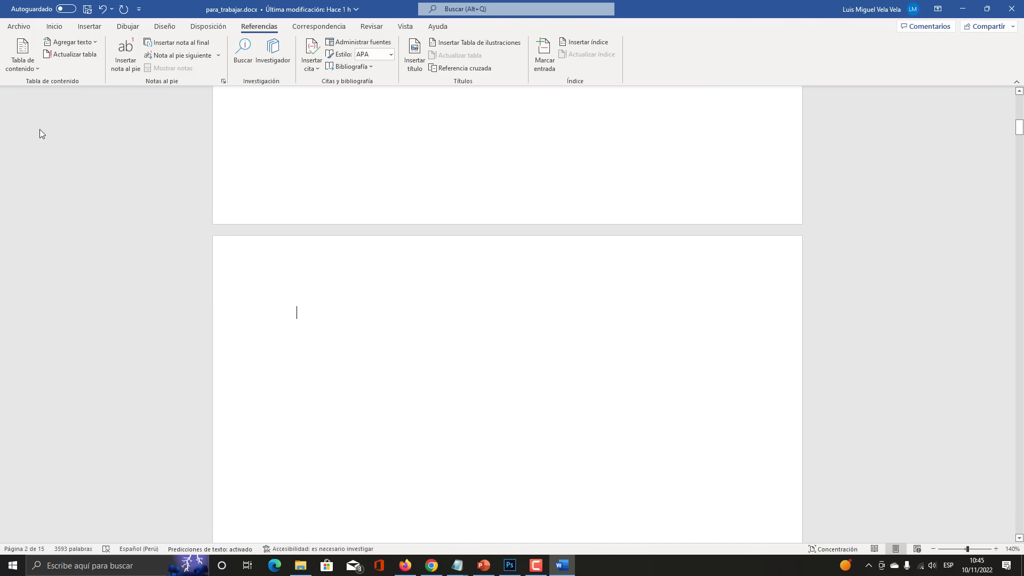
Insert the built-in automatic table of contents headed Contenido on the empty second page
{"action": "scroll", "coordinate": [329, 370], "scroll_direction": "up", "scroll_amount": 2}
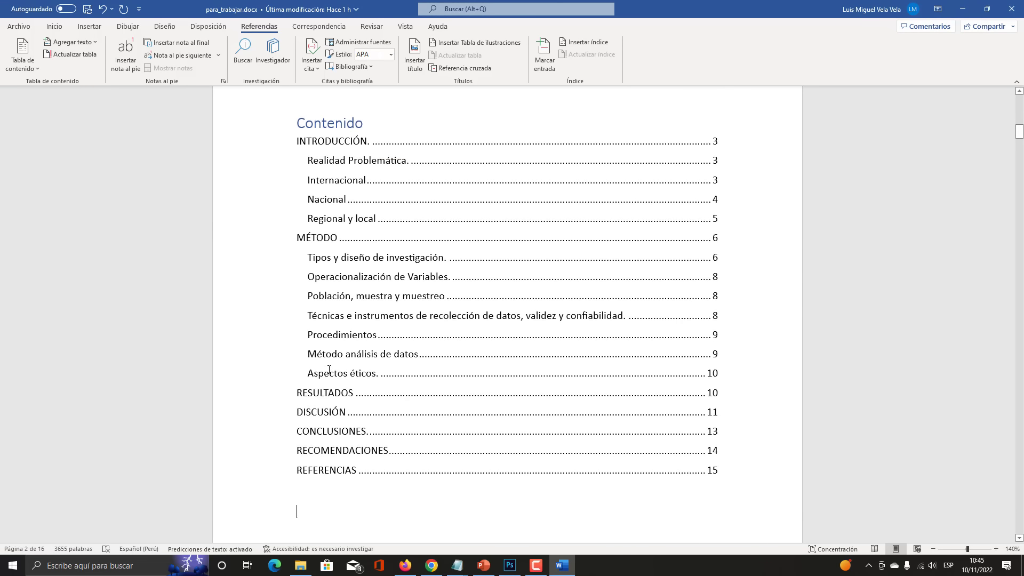
{"action": "scroll", "coordinate": [329, 369], "scroll_direction": "up", "scroll_amount": 1}
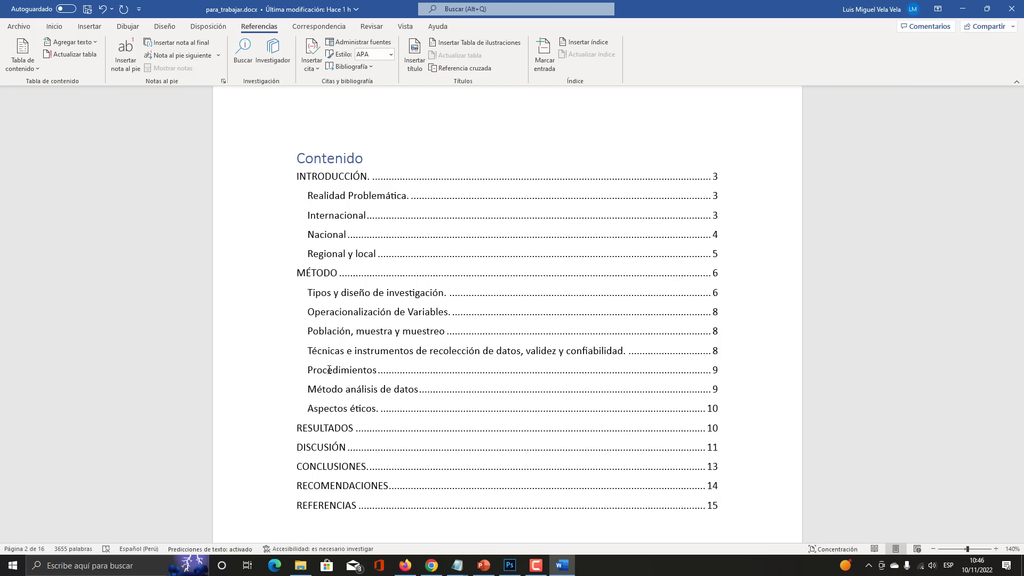
{"action": "left_click", "coordinate": [329, 370]}
Compare the entries and numbering of the inserted table of contents with the sample index on the first page
{"action": "scroll", "coordinate": [341, 400], "scroll_direction": "up", "scroll_amount": 8}
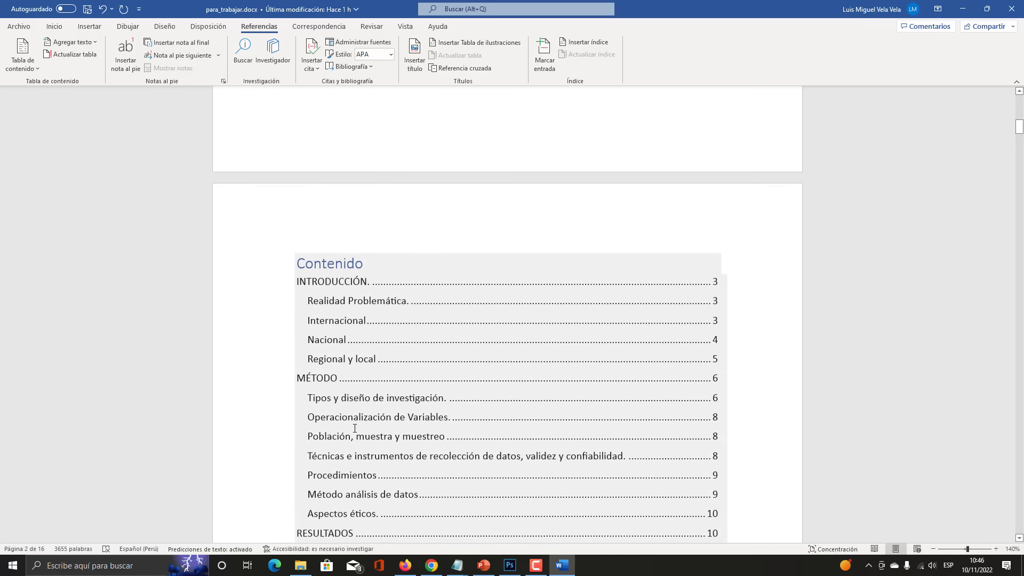
{"action": "scroll", "coordinate": [352, 427], "scroll_direction": "up", "scroll_amount": 16}
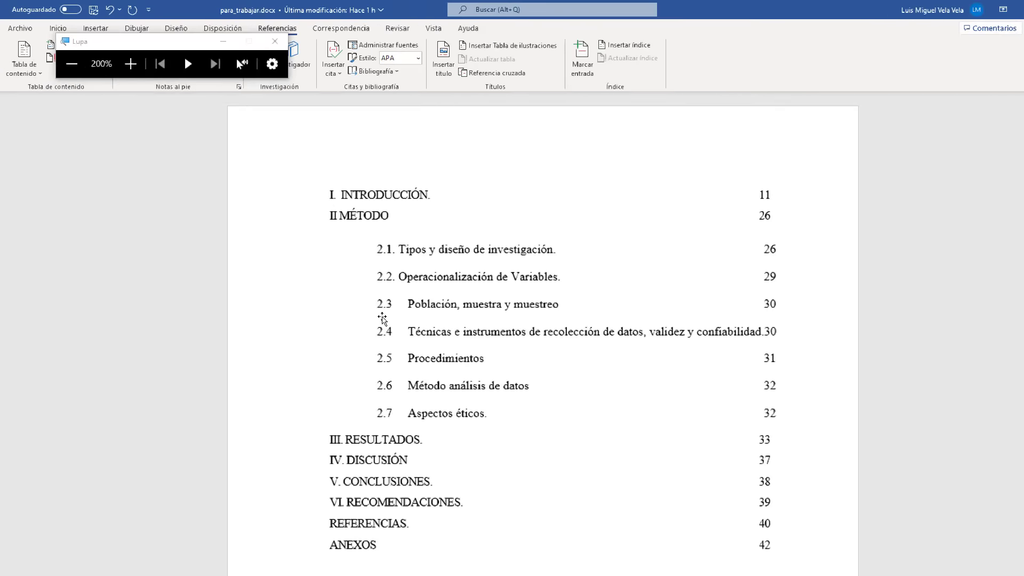
{"action": "scroll", "coordinate": [385, 317], "scroll_direction": "down", "scroll_amount": 15}
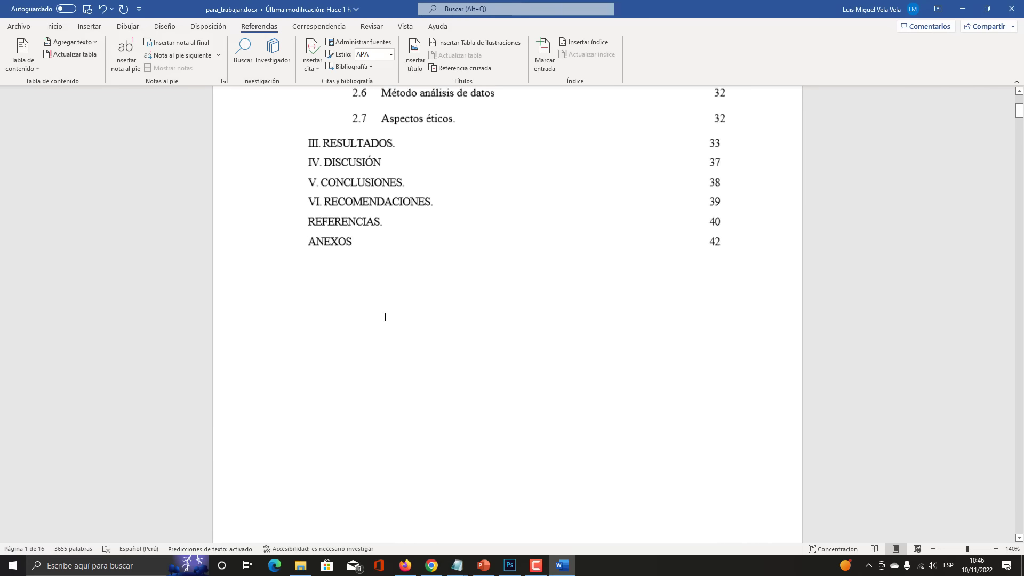
{"action": "scroll", "coordinate": [385, 317], "scroll_direction": "up", "scroll_amount": 5}
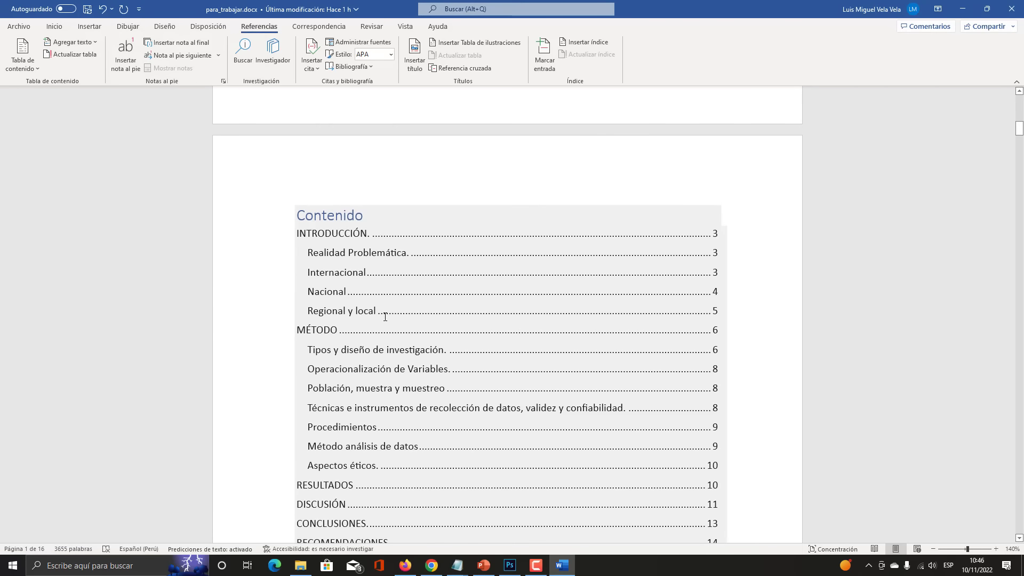
{"action": "left_click", "coordinate": [54, 29]}
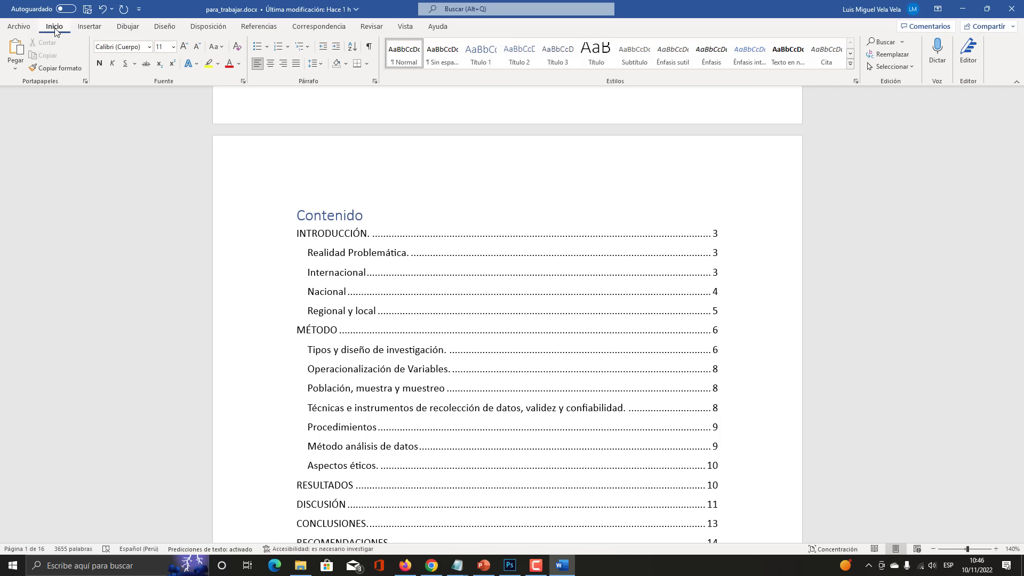
{"action": "key", "text": "super+plus"}
{"action": "key", "text": "super+Escape"}
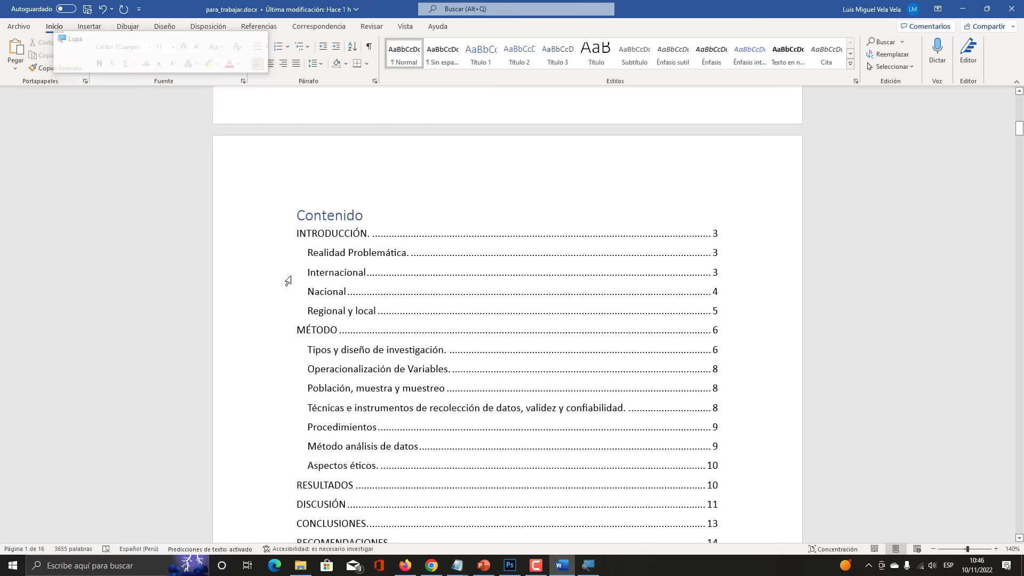
{"action": "scroll", "coordinate": [343, 304], "scroll_direction": "up", "scroll_amount": 10}
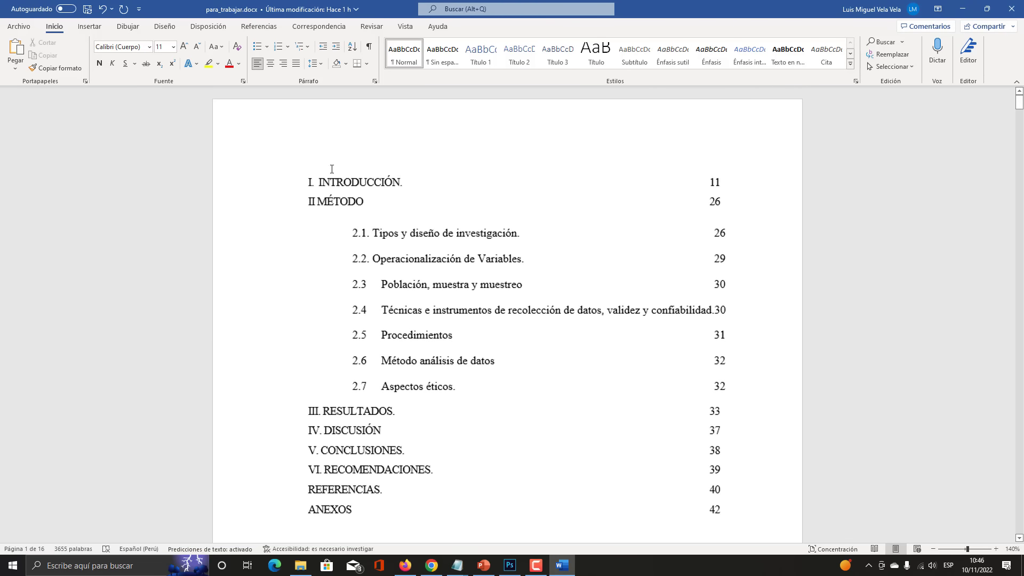
Remove the blank paragraphs before INTRODUCCIÓN so that the heading starts at the top of the third page
{"action": "left_click_drag", "start_coordinate": [1020, 99], "coordinate": [1020, 171]}
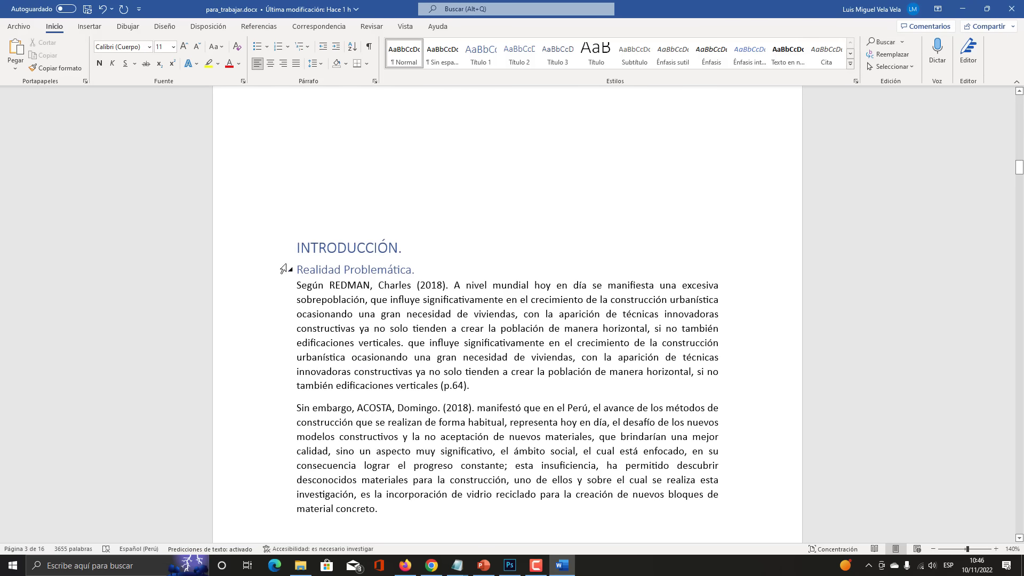
{"action": "scroll", "coordinate": [350, 213], "scroll_direction": "up", "scroll_amount": 6}
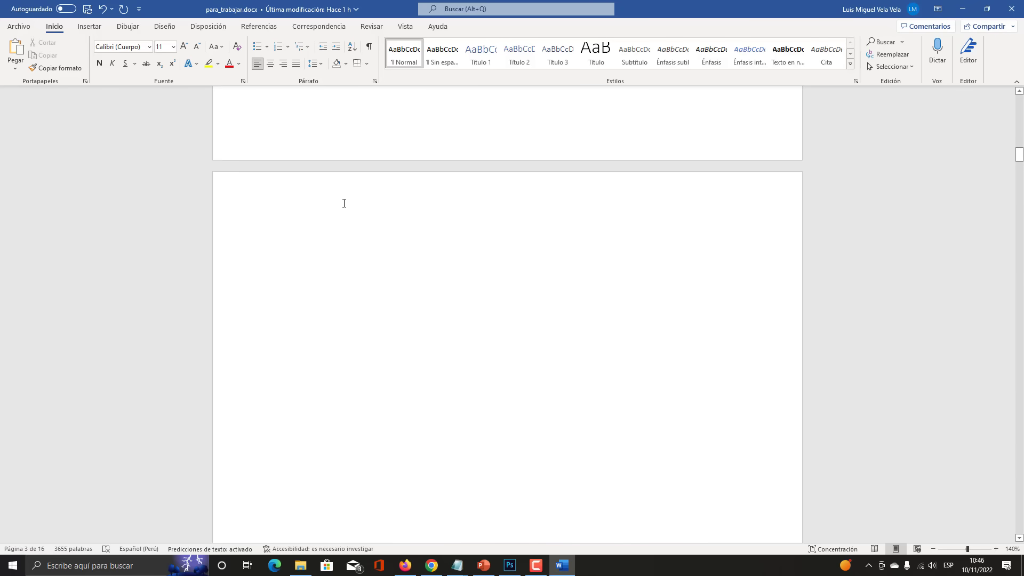
{"action": "key", "text": "Delete"}
{"action": "key", "text": "Delete"}
{"action": "key", "text": "Delete"}
{"action": "key", "text": "Delete"}
{"action": "key", "text": "Delete"}
{"action": "key", "text": "Delete"}
{"action": "key", "text": "Delete"}
{"action": "key", "text": "Delete"}
{"action": "key", "text": "Delete"}
{"action": "key", "text": "Delete"}
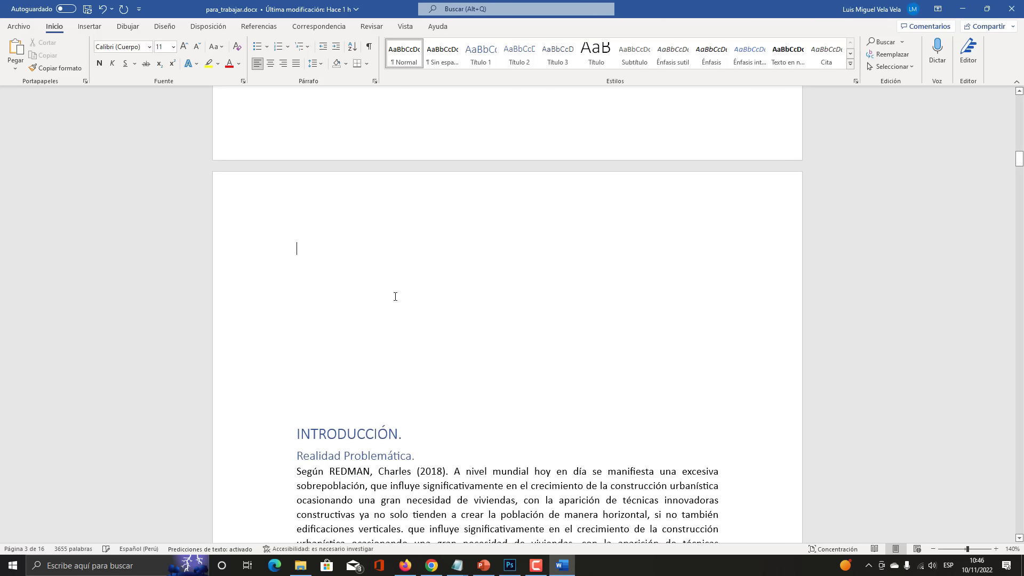
{"action": "key", "text": "Delete"}
{"action": "key", "text": "Delete"}
{"action": "key", "text": "Delete"}
{"action": "key", "text": "Delete"}
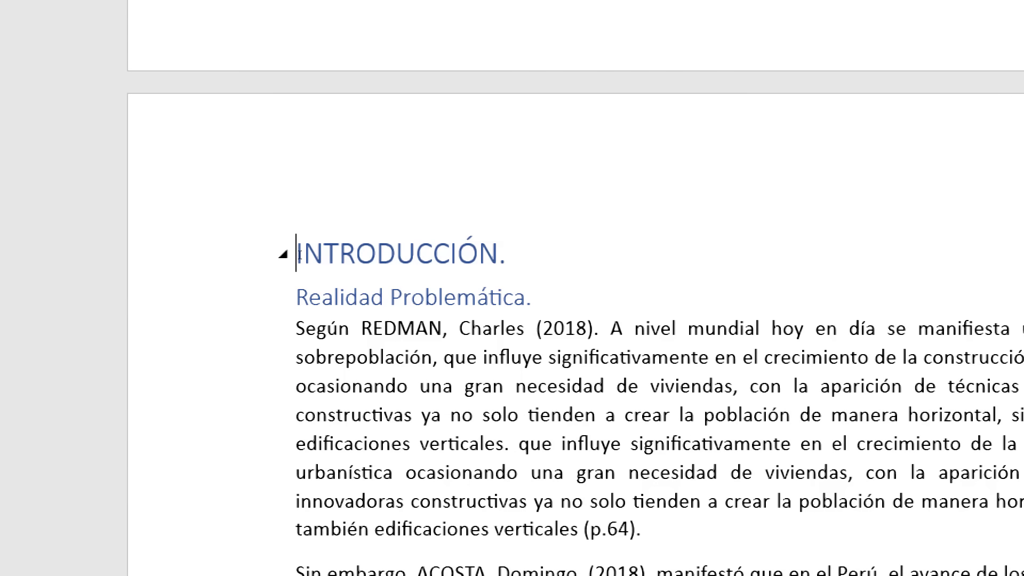
{"action": "key", "text": "Down"}
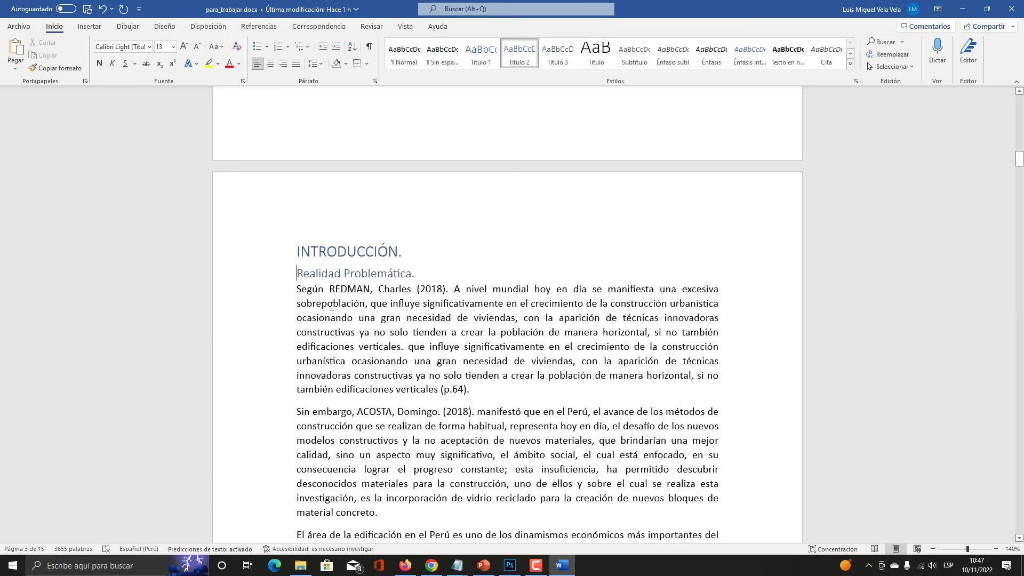
Examine the paragraph tools under magnification to locate the multilevel list command
{"action": "scroll", "coordinate": [332, 304], "scroll_direction": "up", "scroll_amount": 10}
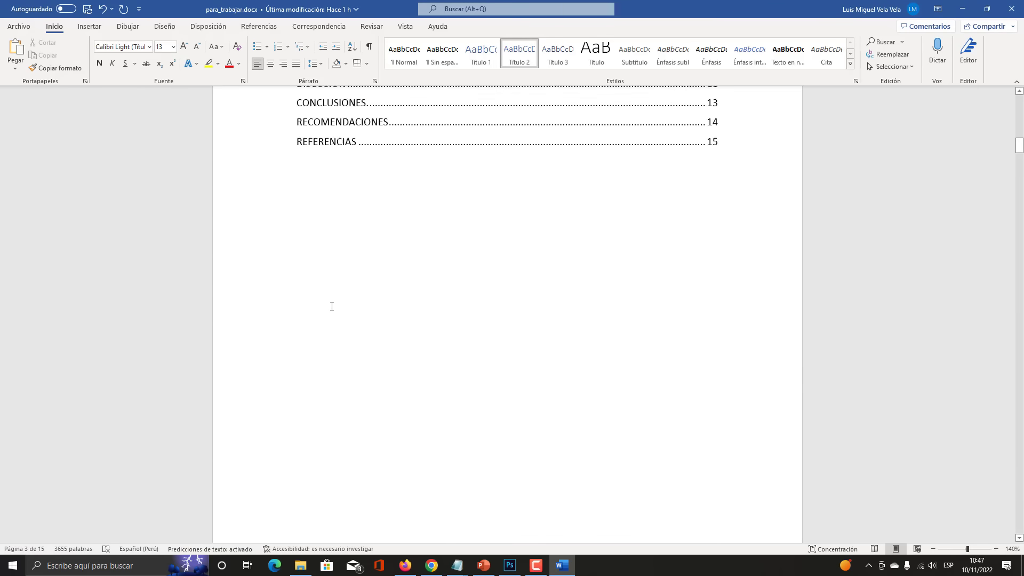
{"action": "scroll", "coordinate": [332, 306], "scroll_direction": "up", "scroll_amount": 2}
{"action": "scroll", "coordinate": [332, 306], "scroll_direction": "down", "scroll_amount": 1}
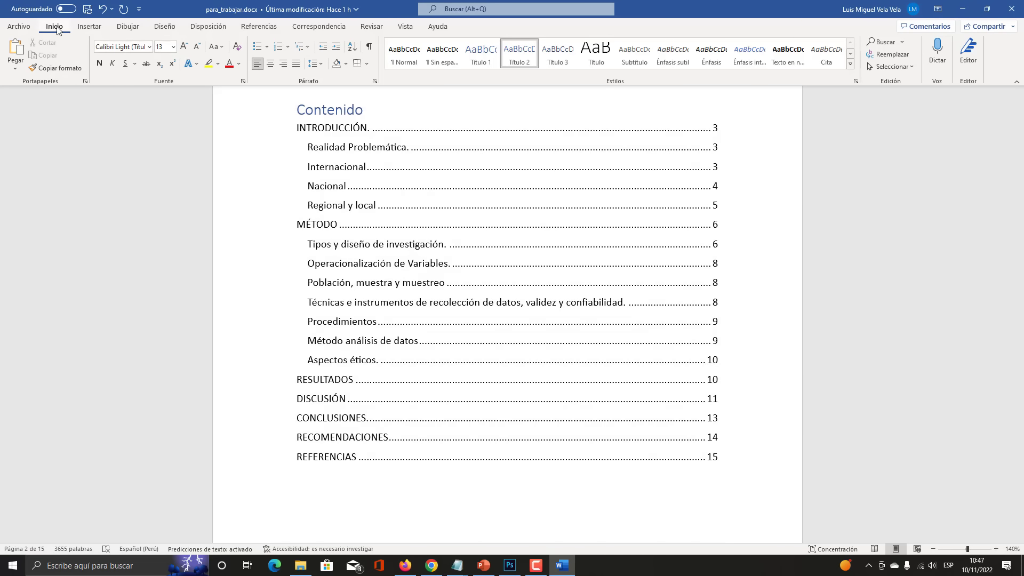
{"action": "key", "text": "super+plus"}
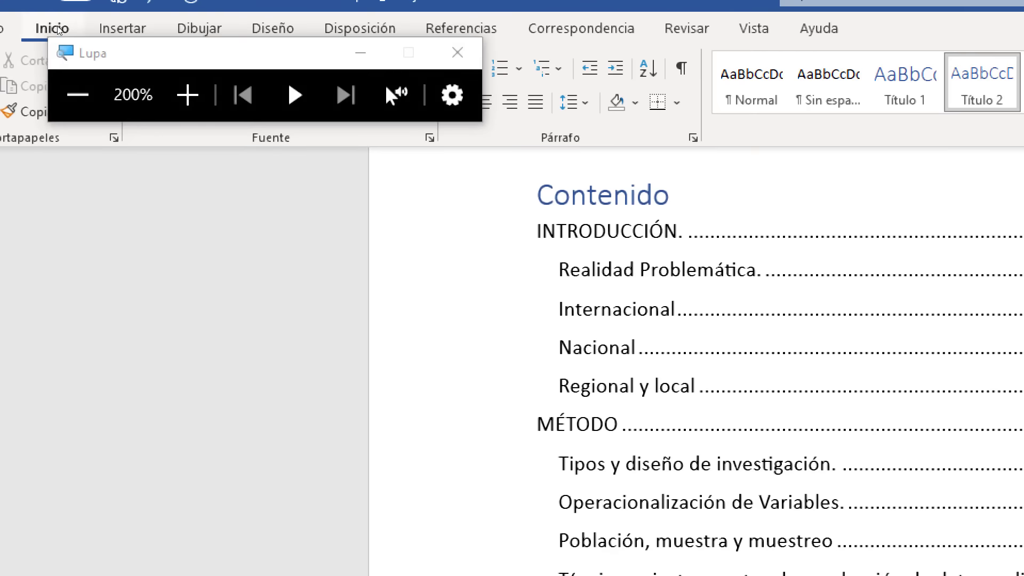
{"action": "key", "text": "super+Escape"}
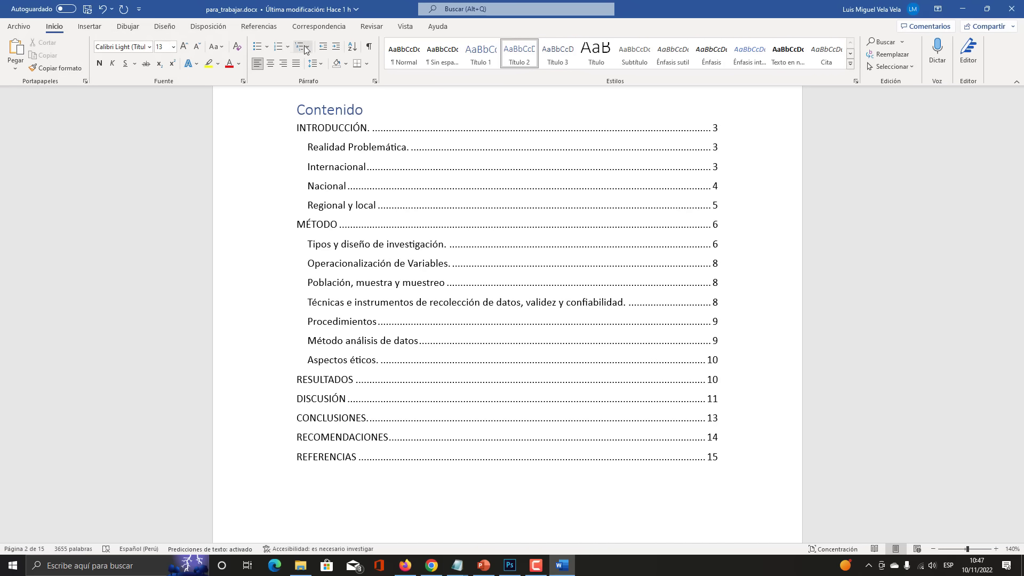
{"action": "key", "text": "super+plus"}
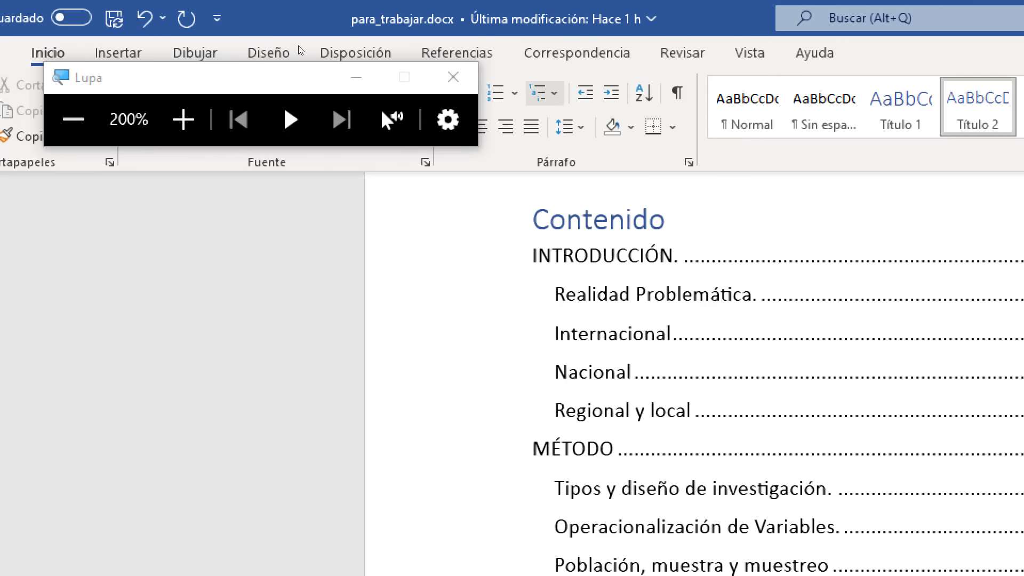
{"action": "left_click_drag", "start_coordinate": [175, 38], "coordinate": [131, 142]}
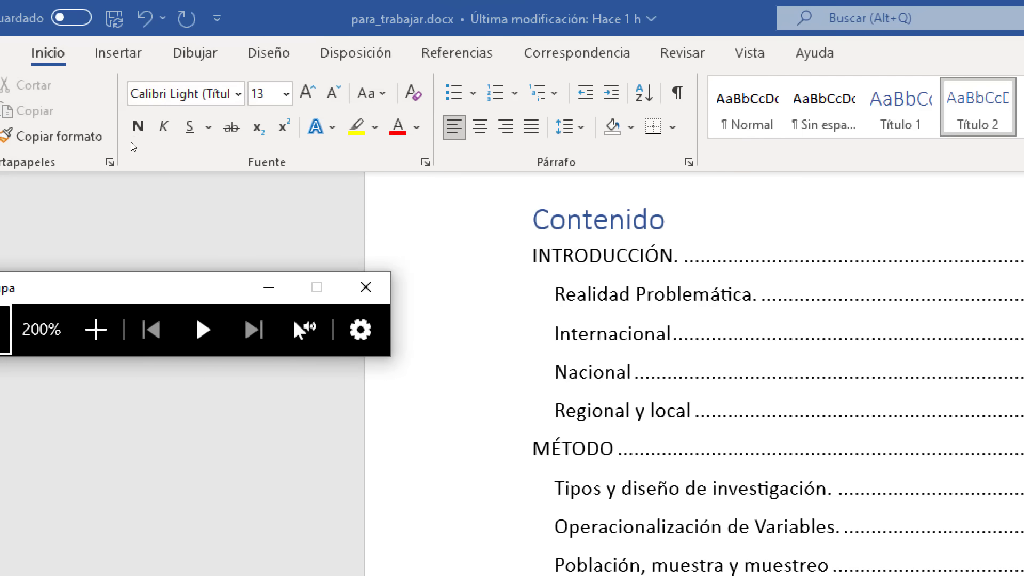
Review the multilevel list options and start defining a new list style, moving its dialog clear over the contents page
{"action": "left_click", "coordinate": [301, 46]}
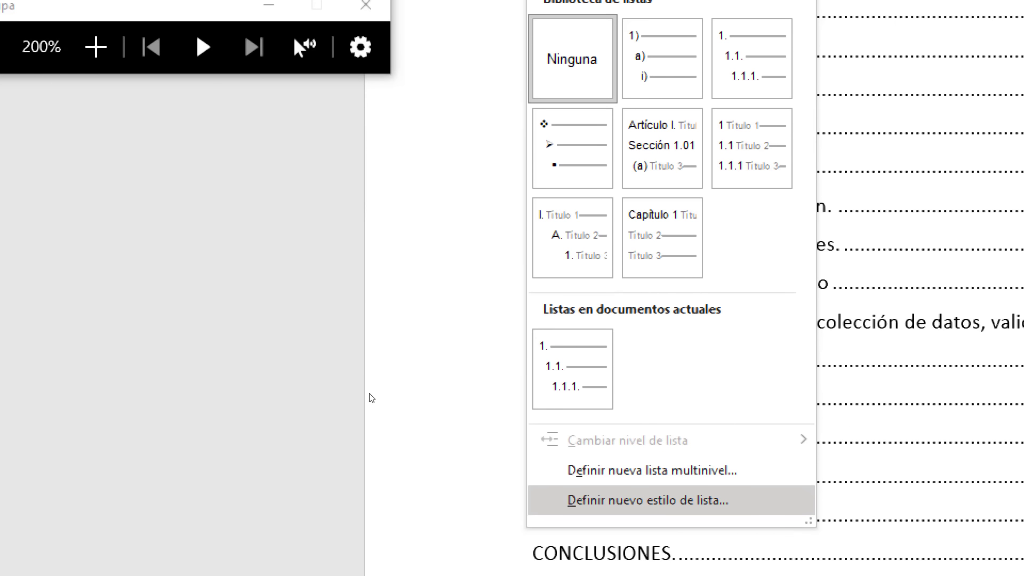
{"action": "key", "text": "super+minus"}
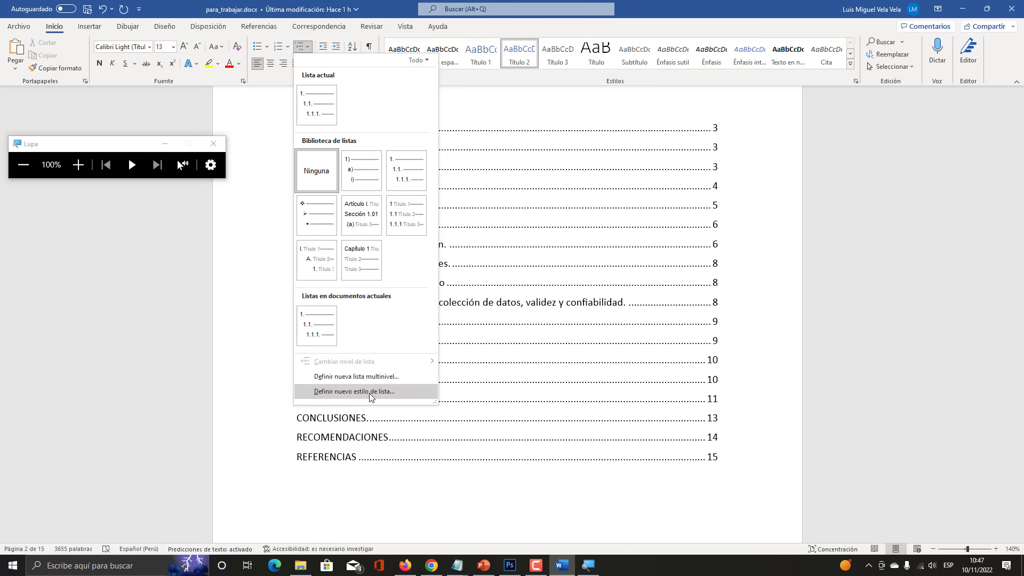
{"action": "key", "text": "super+plus"}
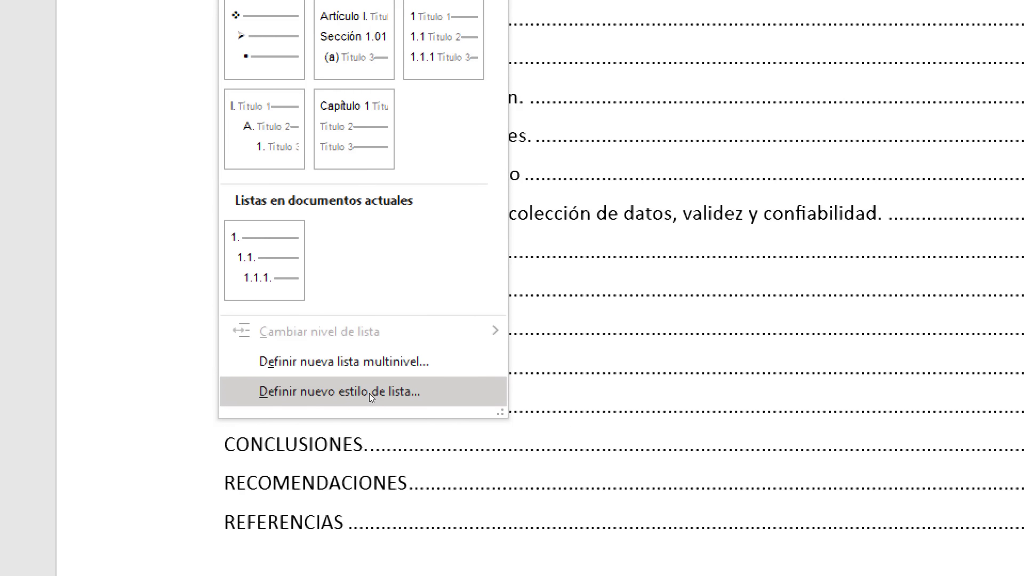
{"action": "key", "text": "super+minus"}
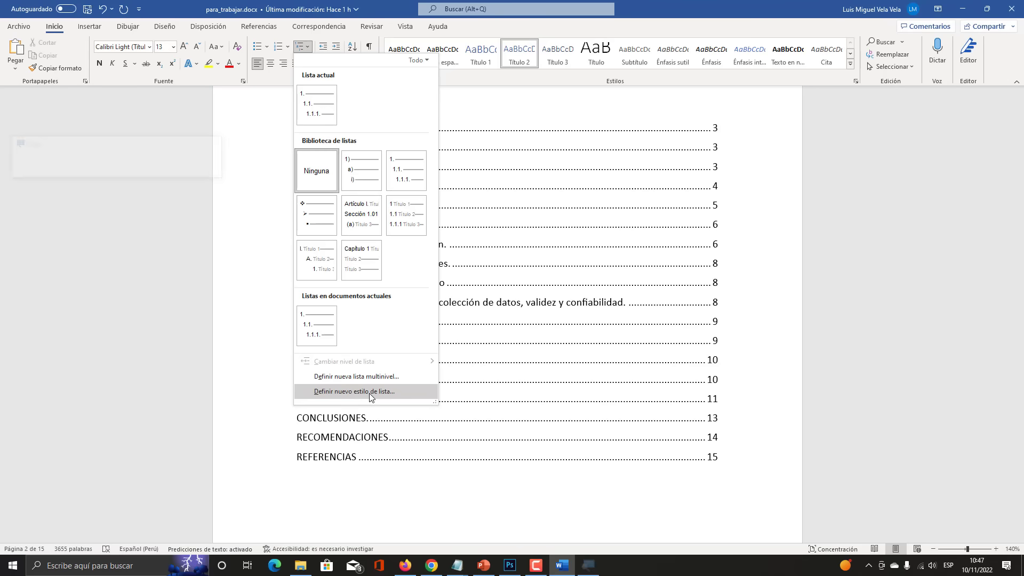
{"action": "left_click", "coordinate": [369, 393]}
{"action": "left_click", "coordinate": [547, 484]}
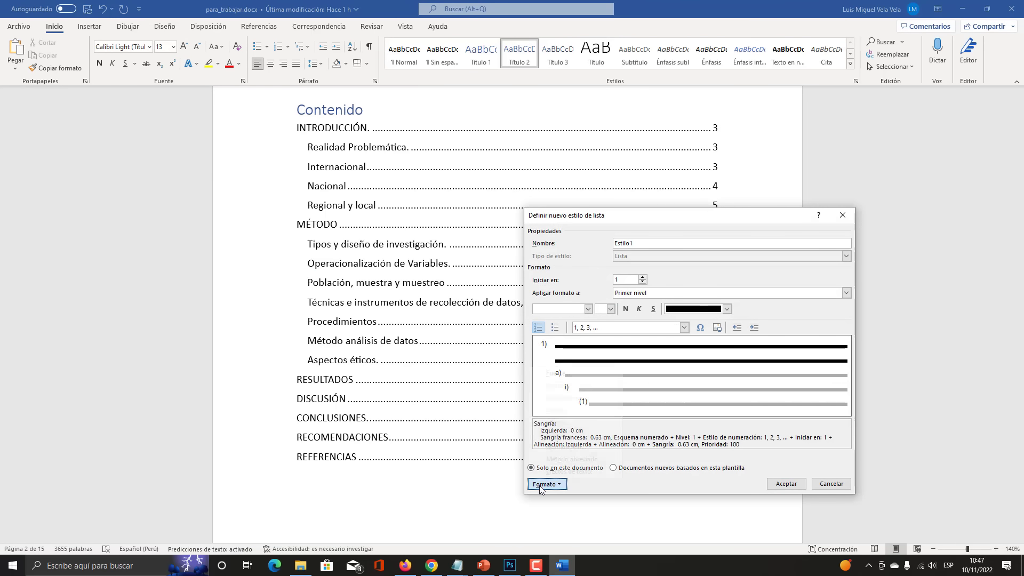
{"action": "left_click", "coordinate": [650, 222]}
{"action": "left_click_drag", "start_coordinate": [660, 222], "coordinate": [486, 140]}
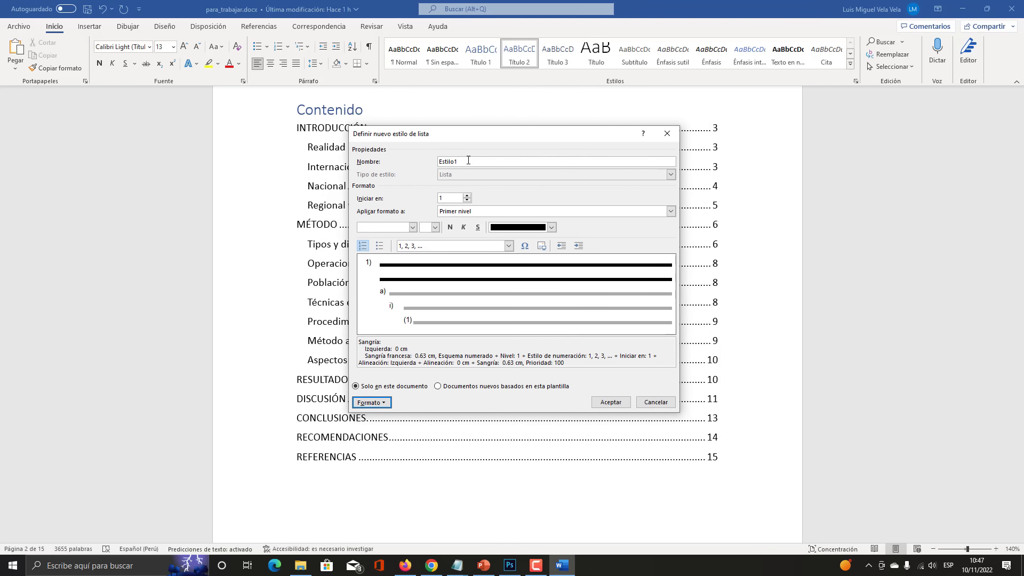
Name the new list style "Estilo el tío tech"
{"action": "key", "text": "super+plus"}
{"action": "double_click", "coordinate": [450, 160]}
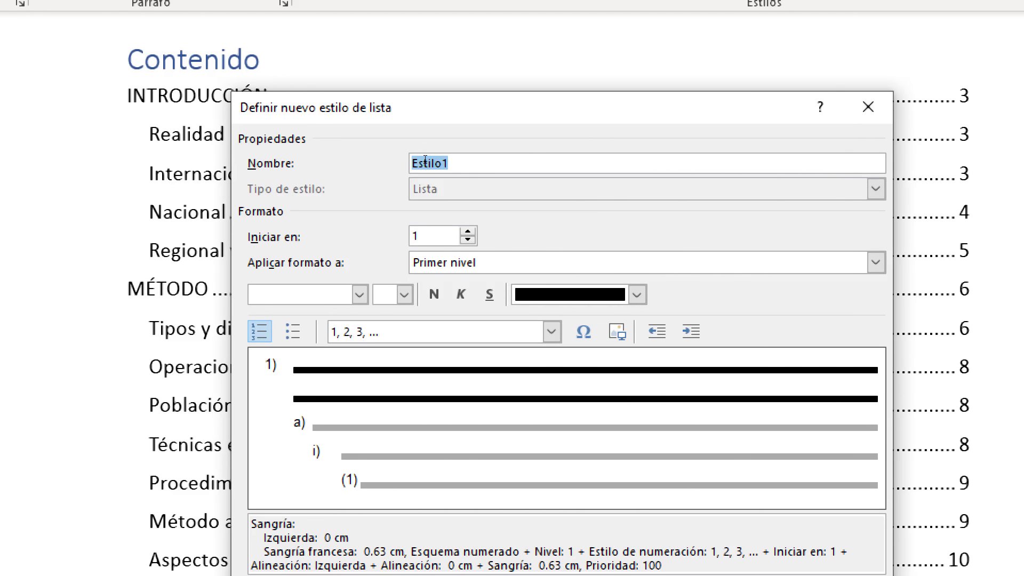
{"action": "type", "text": "eSTILO"}
{"action": "key", "text": "BackSpace"}
{"action": "key", "text": "BackSpace"}
{"action": "key", "text": "BackSpace"}
{"action": "key", "text": "BackSpace"}
{"action": "key", "text": "BackSpace"}
{"action": "key", "text": "BackSpace"}
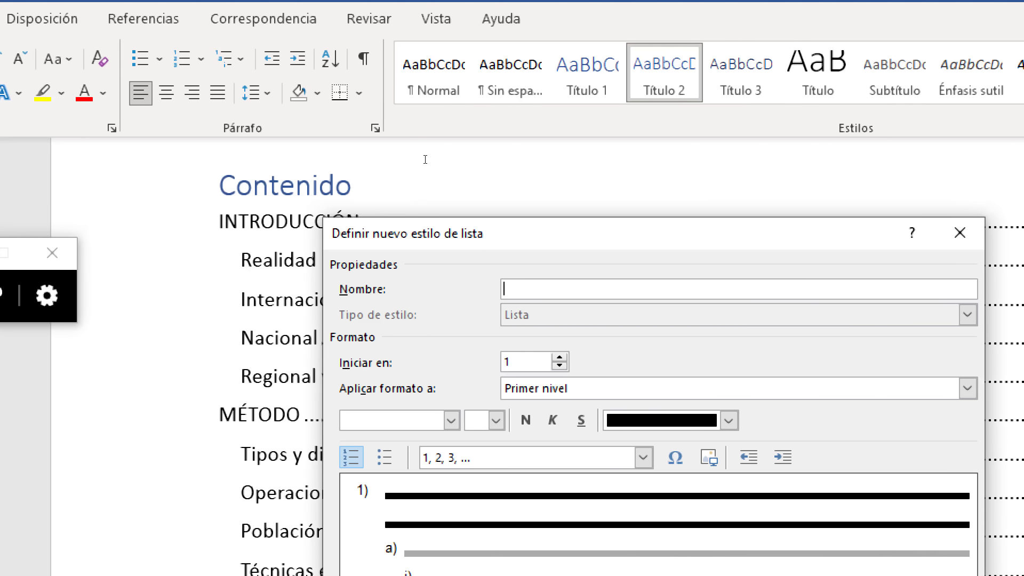
{"action": "type", "text": "Estilo el "}
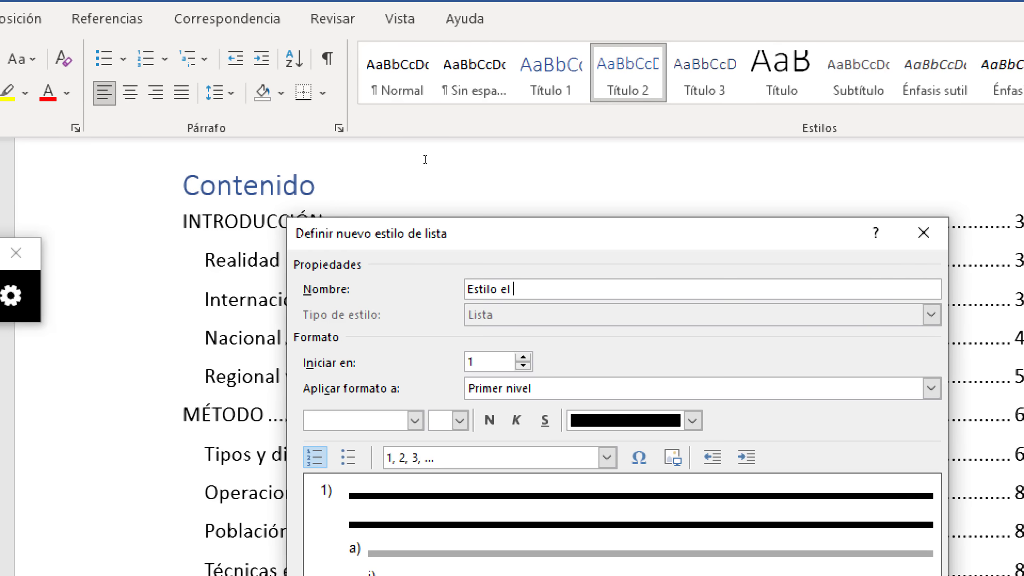
{"action": "type", "text": "tío techj"}
{"action": "key", "text": "BackSpace"}
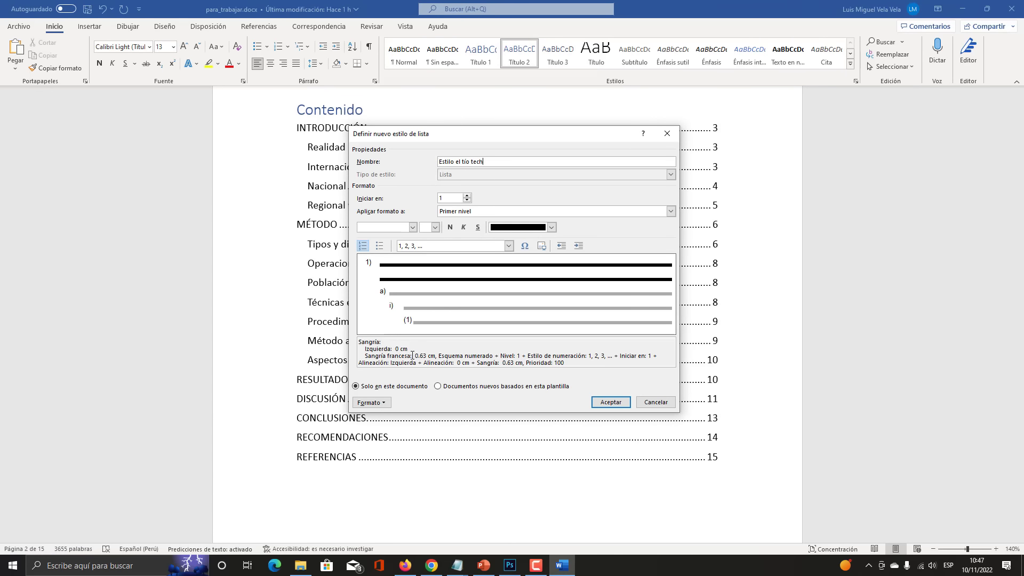
Open the numbering settings of the new list style and expand them to show the advanced level options
{"action": "left_click", "coordinate": [378, 404]}
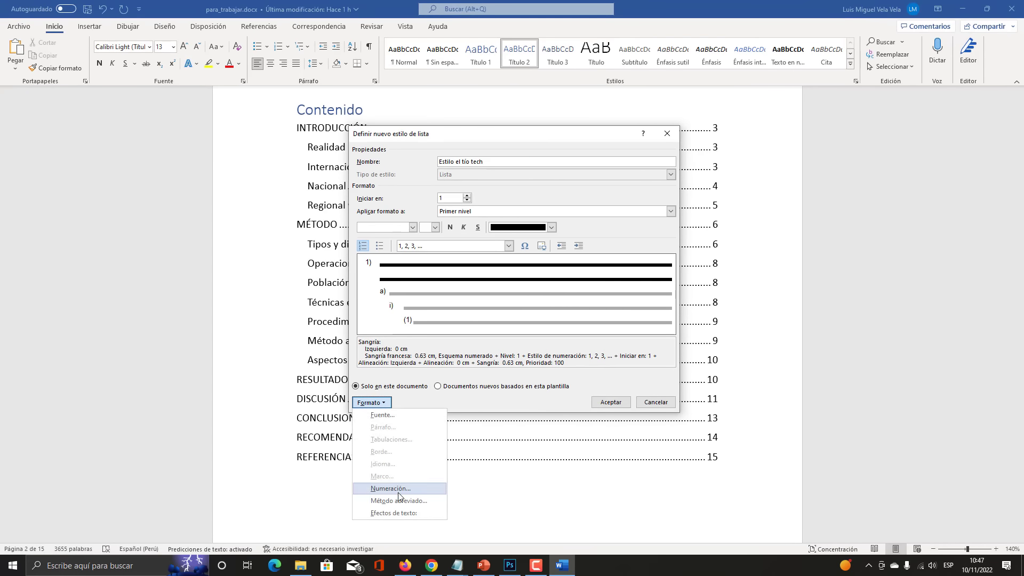
{"action": "left_click", "coordinate": [398, 492]}
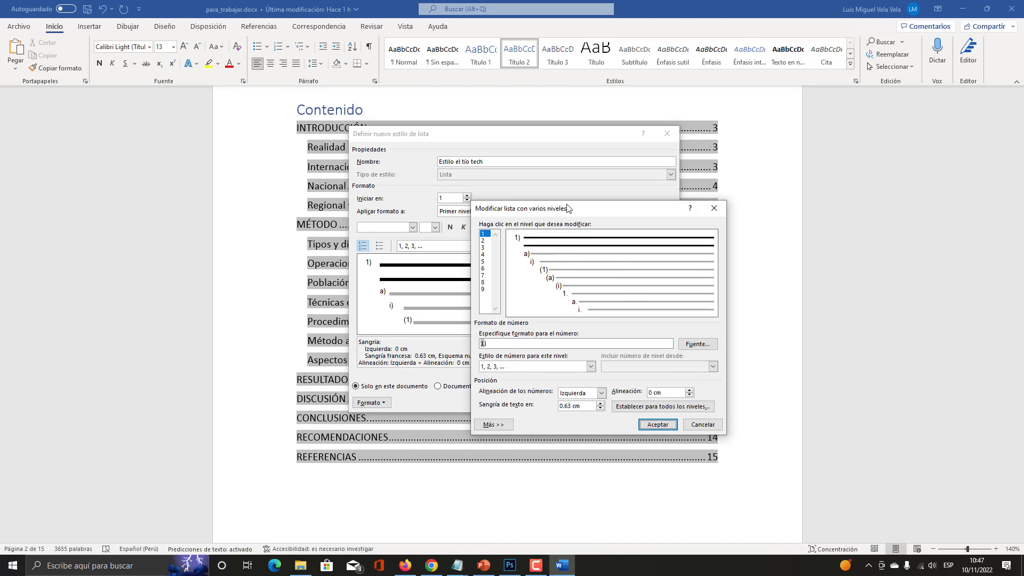
{"action": "left_click_drag", "start_coordinate": [570, 212], "coordinate": [504, 162]}
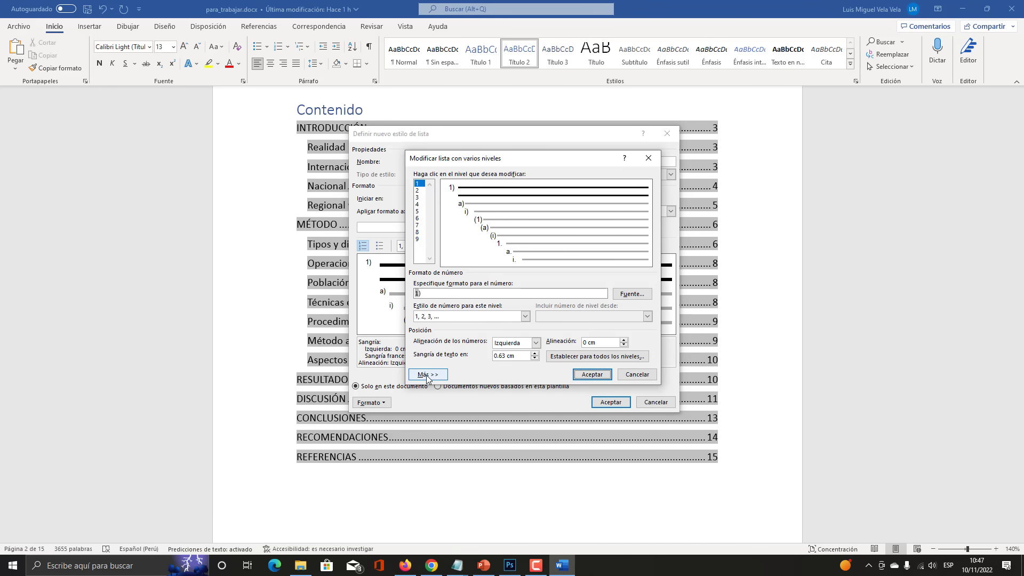
{"action": "key", "text": "super+plus"}
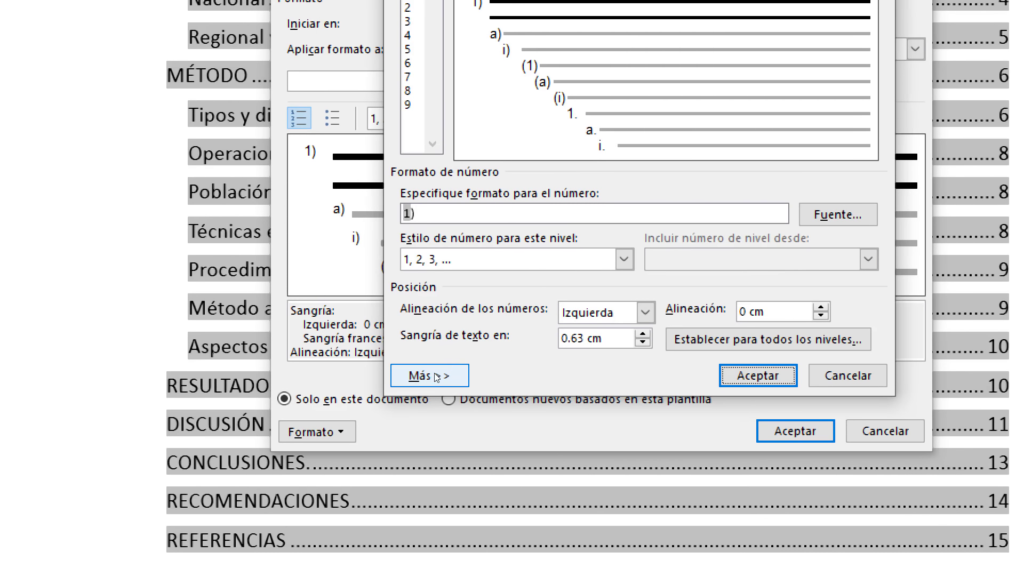
{"action": "key", "text": "super+Escape"}
{"action": "left_click", "coordinate": [434, 377]}
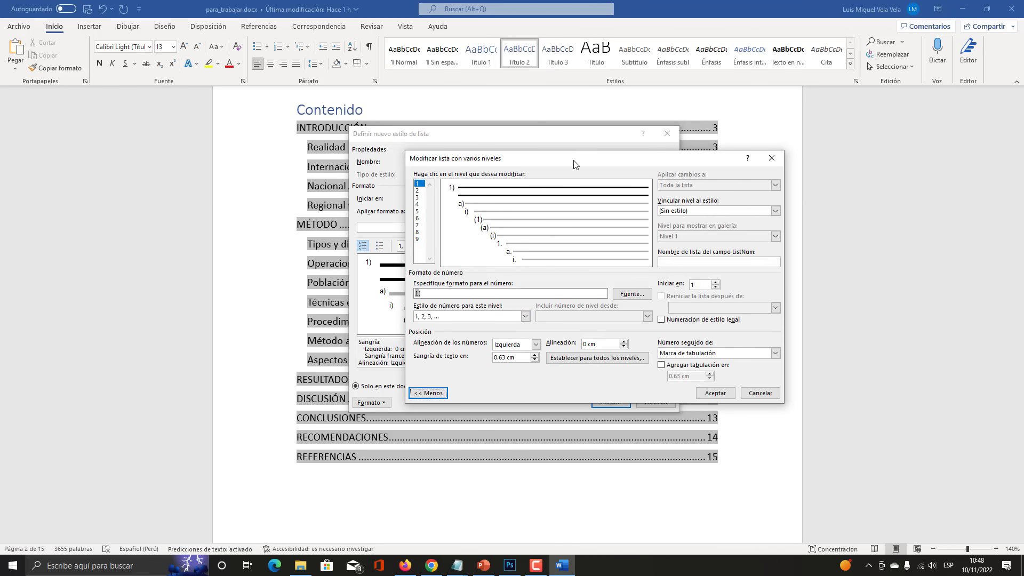
Move the multilevel list dialog clear of the style definition and look through the list levels, returning to level 1
{"action": "left_click_drag", "start_coordinate": [574, 164], "coordinate": [478, 143]}
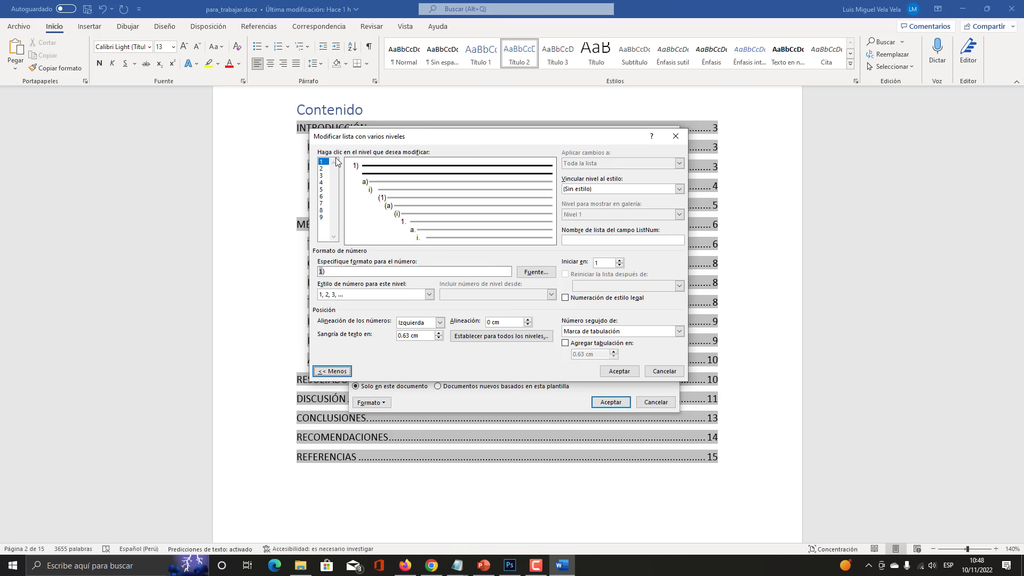
{"action": "key", "text": "Down"}
{"action": "key", "text": "Down"}
{"action": "key", "text": "Down"}
{"action": "key", "text": "Down"}
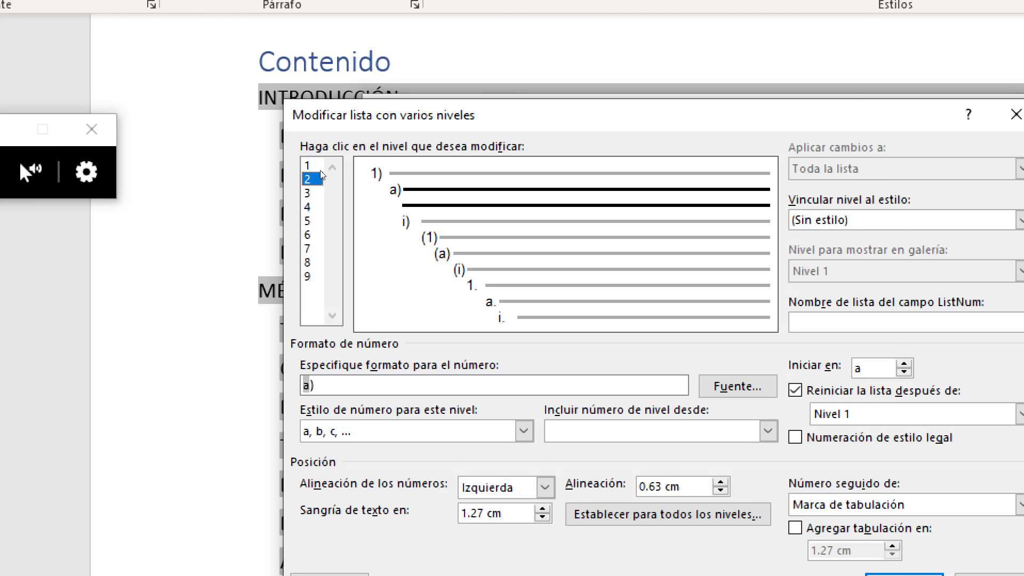
{"action": "key", "text": "Up"}
{"action": "key", "text": "Up"}
{"action": "key", "text": "Up"}
{"action": "key", "text": "Up"}
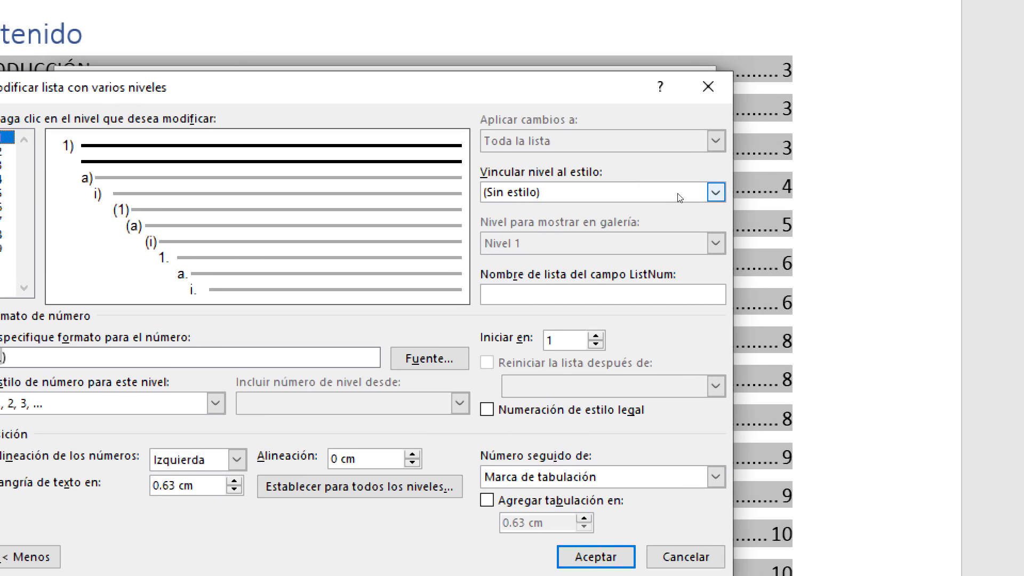
Link level 1 of the list to the Título 1 style
{"action": "left_click", "coordinate": [682, 195]}
{"action": "key", "text": "Down"}
{"action": "key", "text": "Down"}
{"action": "key", "text": "Down"}
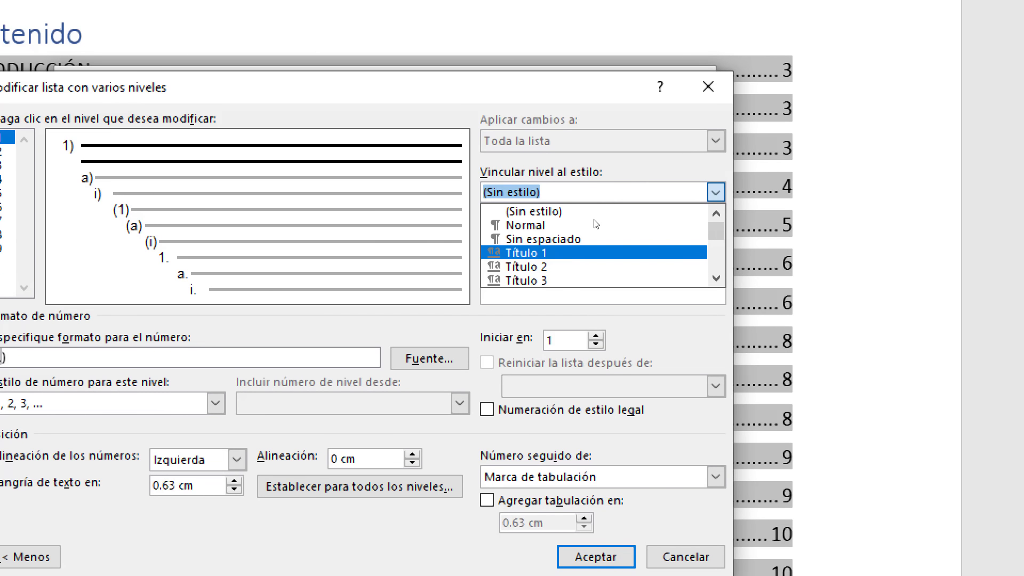
{"action": "key", "text": "Return"}
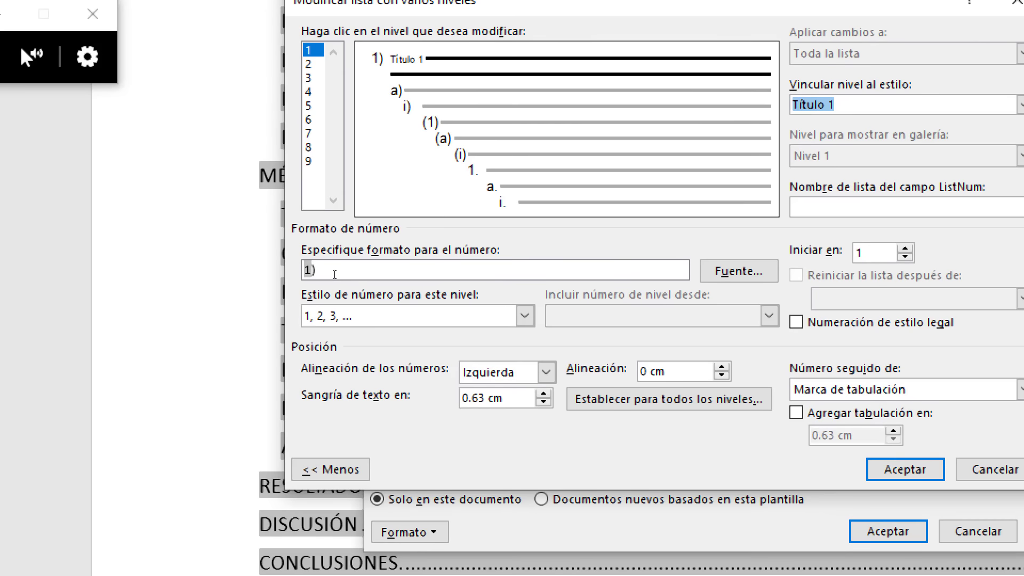
Replace level 1's number format with uppercase Roman numerals (I, II, III, ...) followed by a period
{"action": "left_click", "coordinate": [342, 270]}
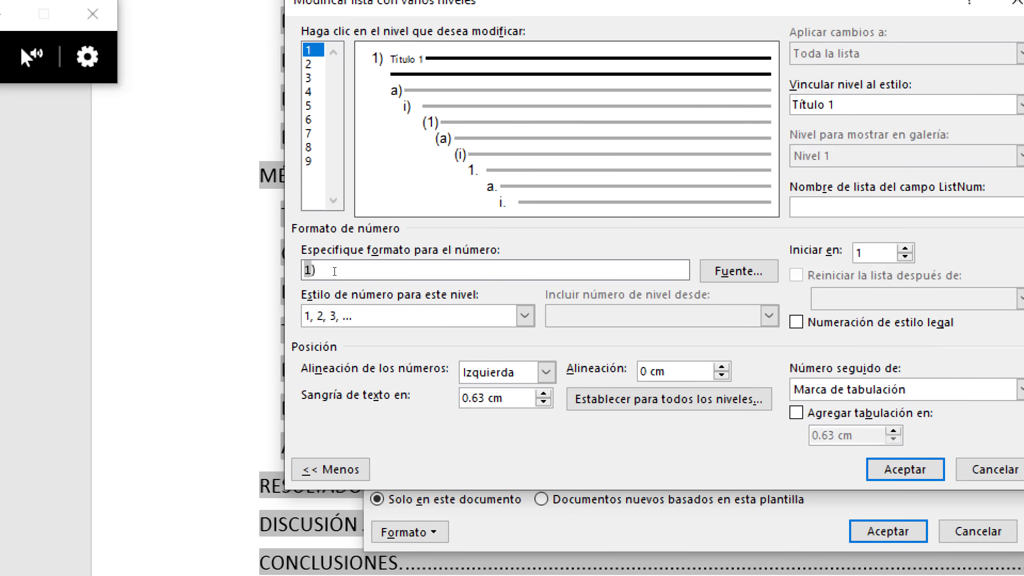
{"action": "key", "text": "shift+Home"}
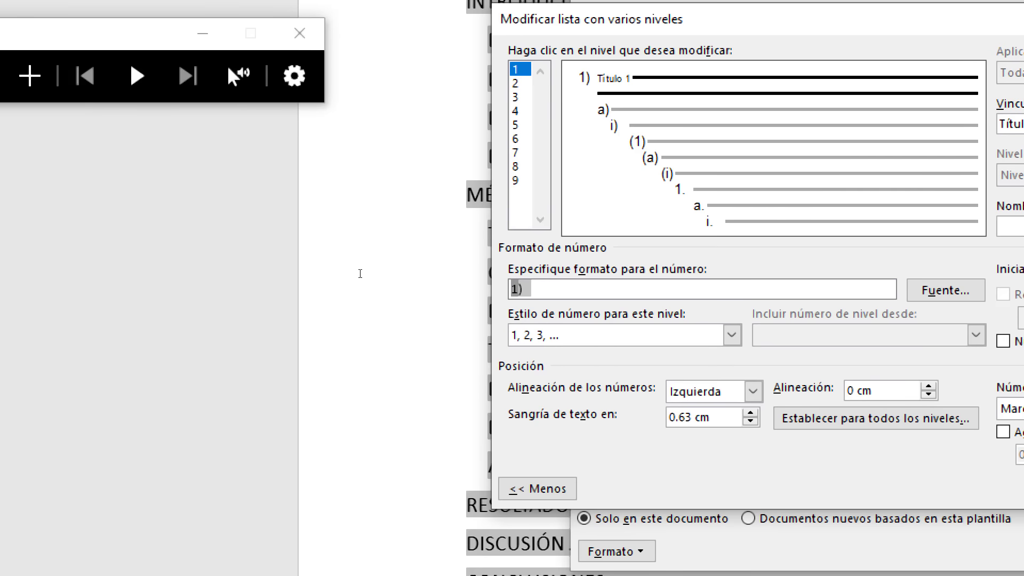
{"action": "key", "text": "BackSpace"}
{"action": "left_click", "coordinate": [733, 335]}
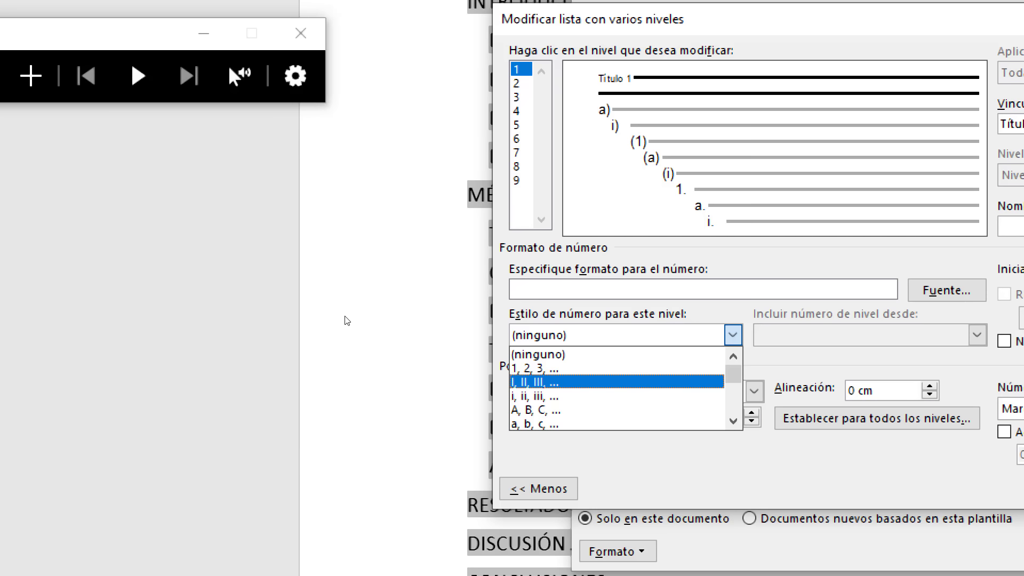
{"action": "key", "text": "Down"}
{"action": "key", "text": "Down"}
{"action": "key", "text": "Up"}
{"action": "key", "text": "Up"}
{"action": "key", "text": "Return"}
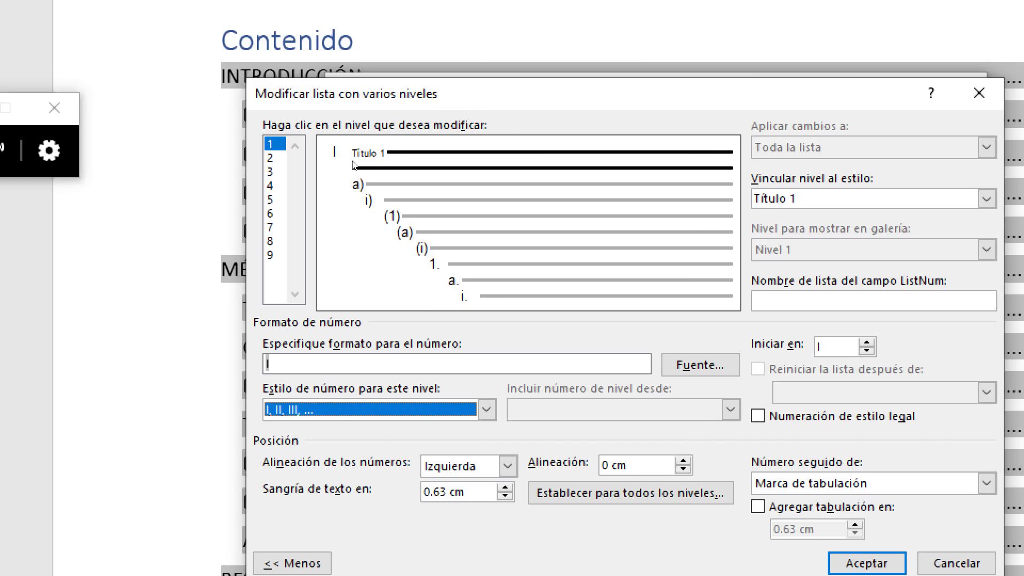
{"action": "left_click", "coordinate": [355, 273]}
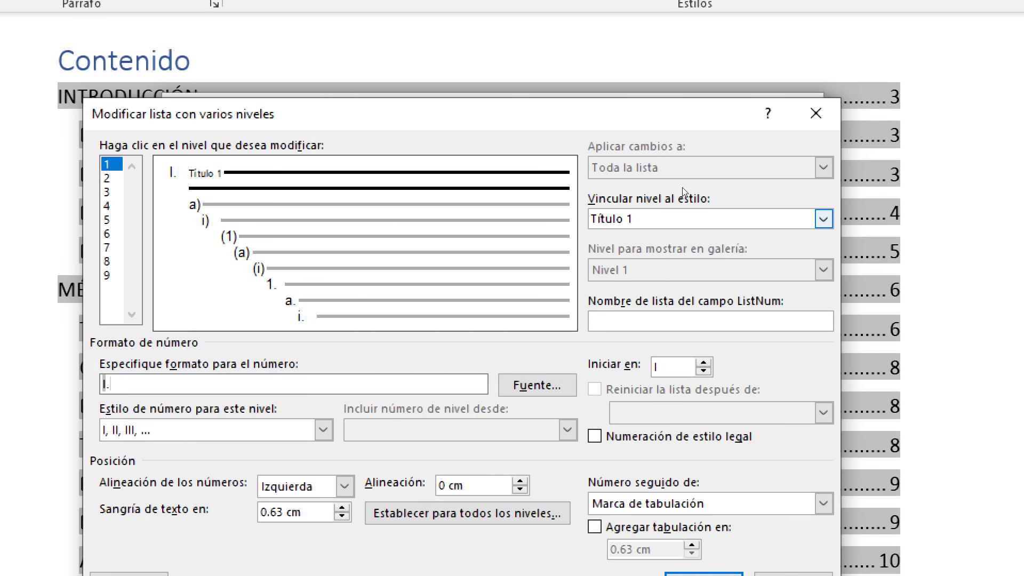
{"action": "left_click", "coordinate": [892, 190]}
{"action": "left_click", "coordinate": [683, 188]}
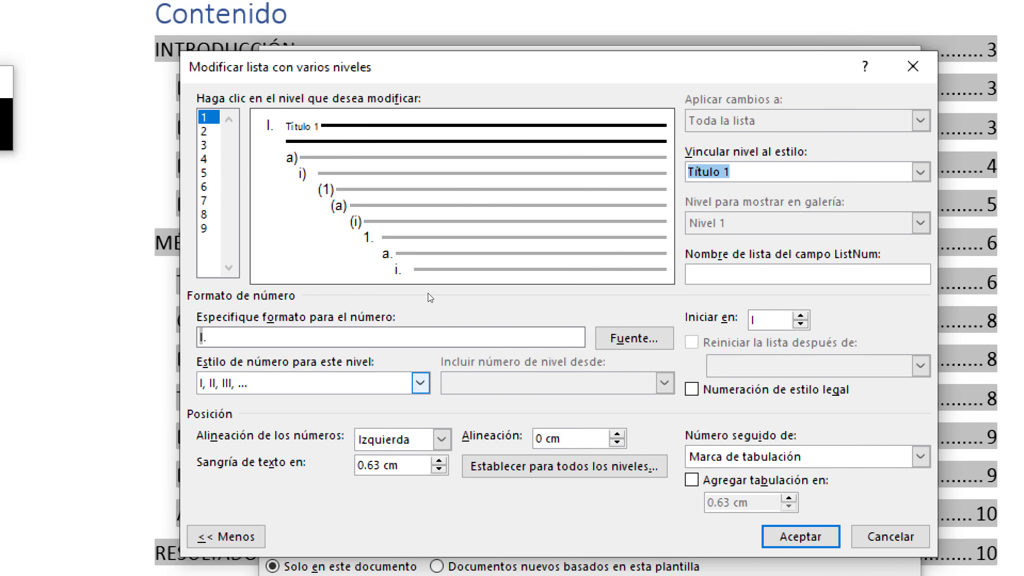
Clear level 1's number format and rebuild it with the I, II, III, ... number style and a trailing period
{"action": "left_click_drag", "start_coordinate": [216, 337], "coordinate": [199, 337]}
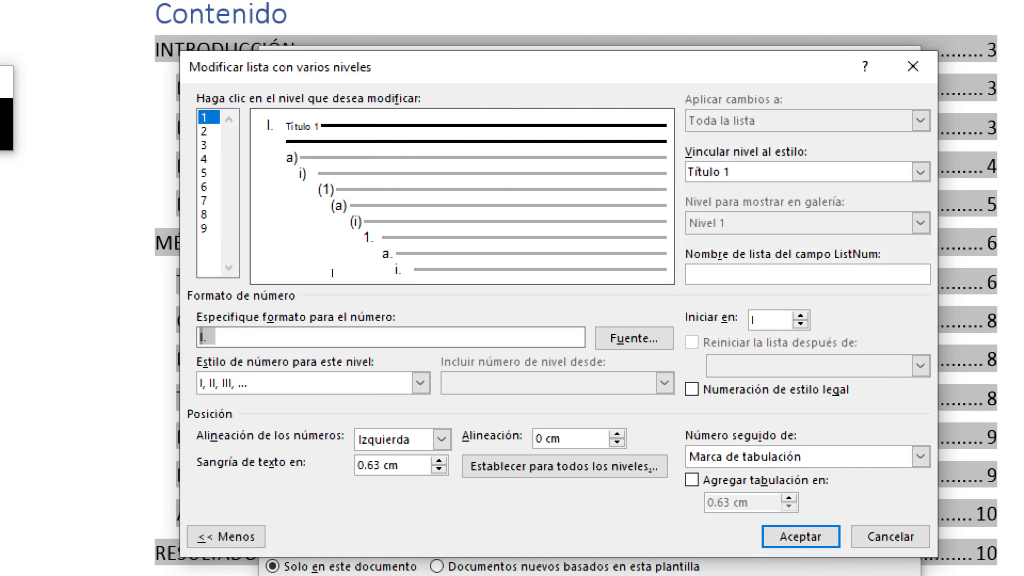
{"action": "key", "text": "Delete"}
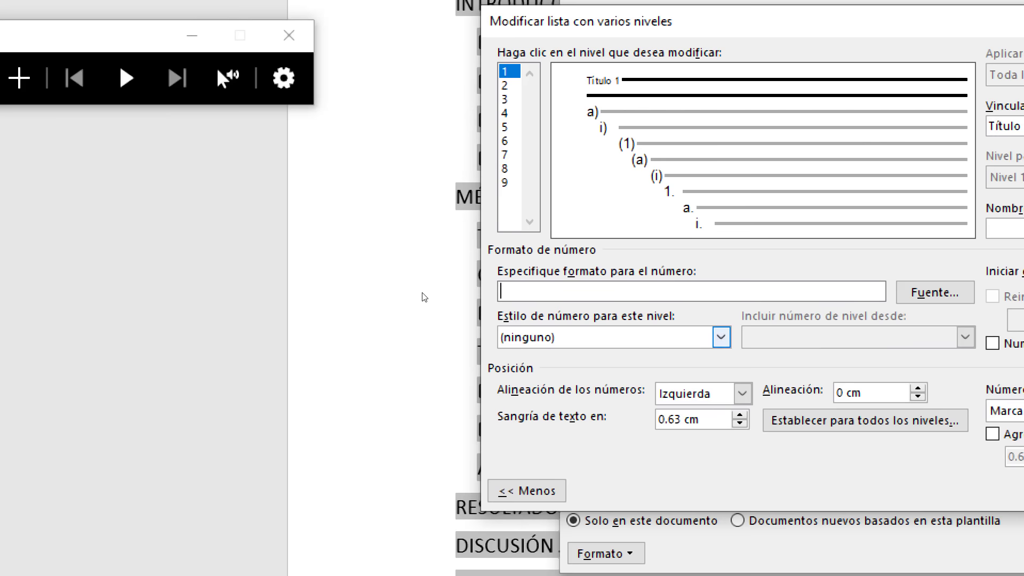
{"action": "left_click", "coordinate": [721, 337]}
{"action": "left_click", "coordinate": [529, 384]}
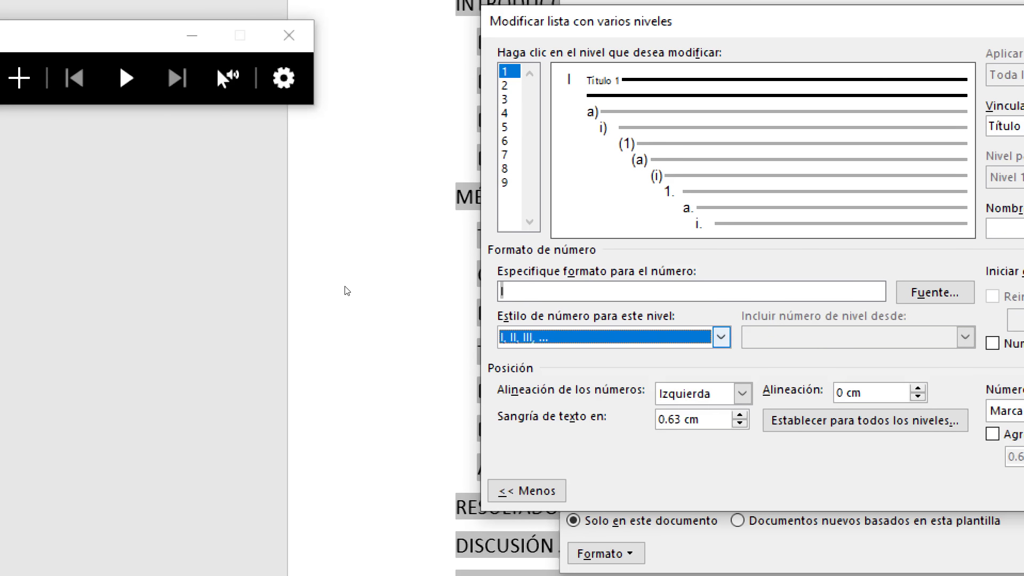
{"action": "left_click", "coordinate": [533, 292]}
{"action": "type", "text": "."}
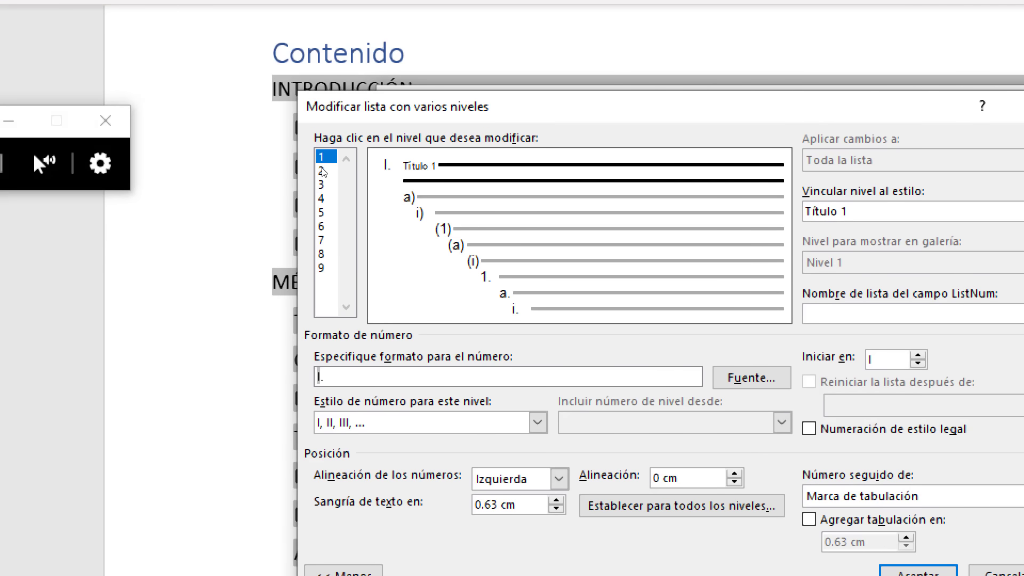
Set level 2's number format to the level 1 number, a period, and its own number in the 1, 2, 3, ... style
{"action": "left_click", "coordinate": [322, 172]}
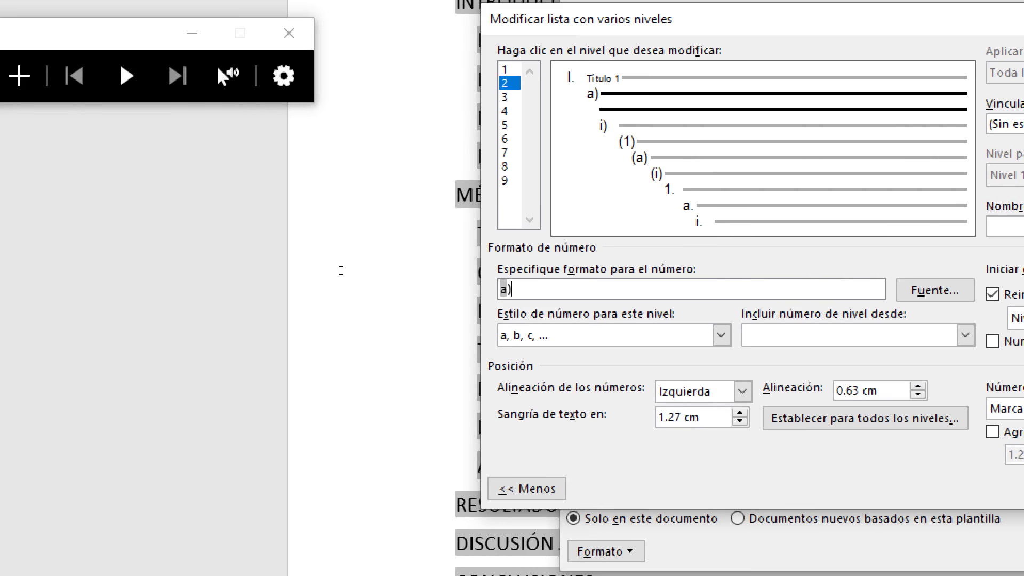
{"action": "left_click_drag", "start_coordinate": [520, 289], "coordinate": [498, 289]}
{"action": "key", "text": "BackSpace"}
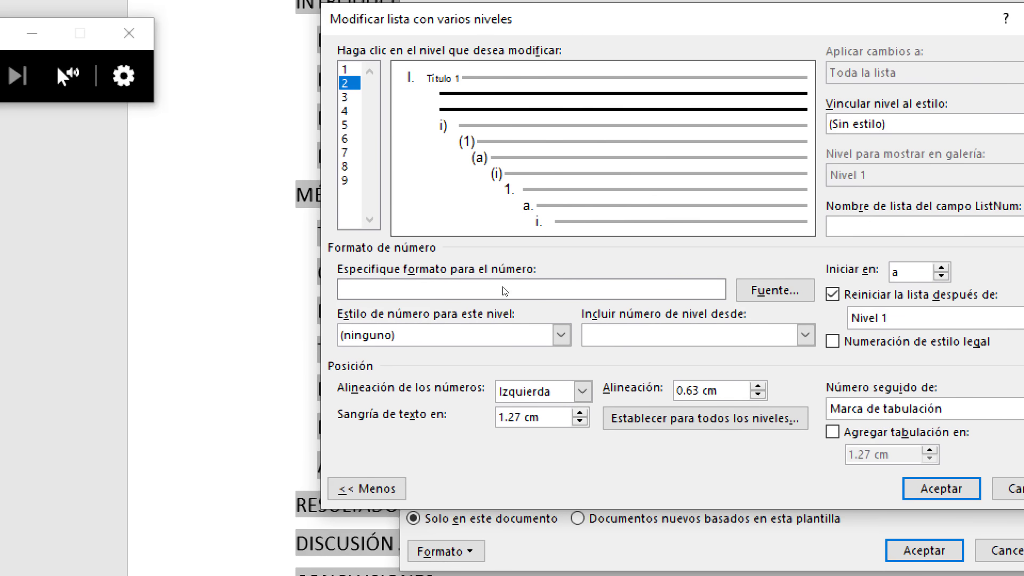
{"action": "left_click", "coordinate": [805, 335]}
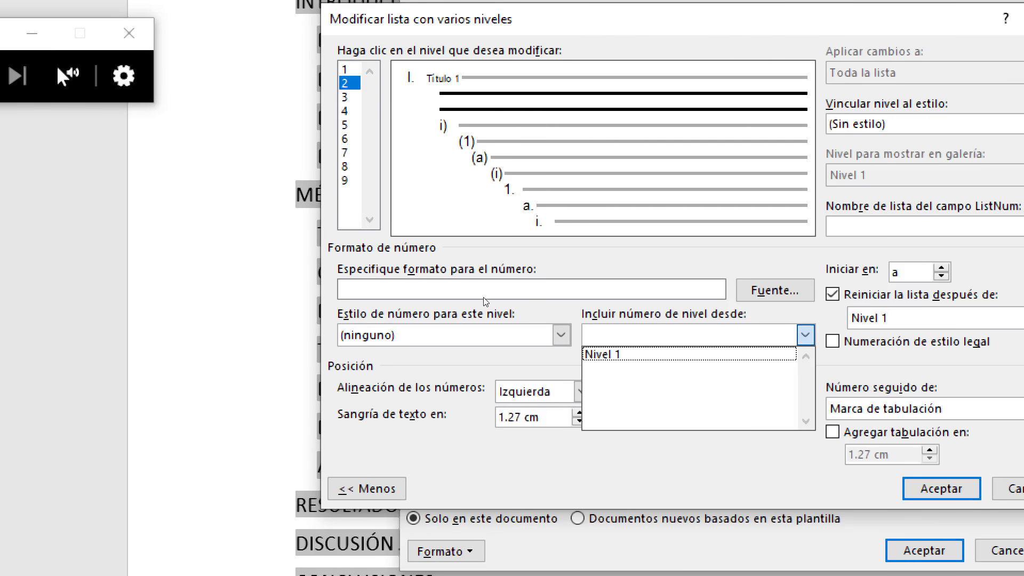
{"action": "left_click", "coordinate": [614, 355]}
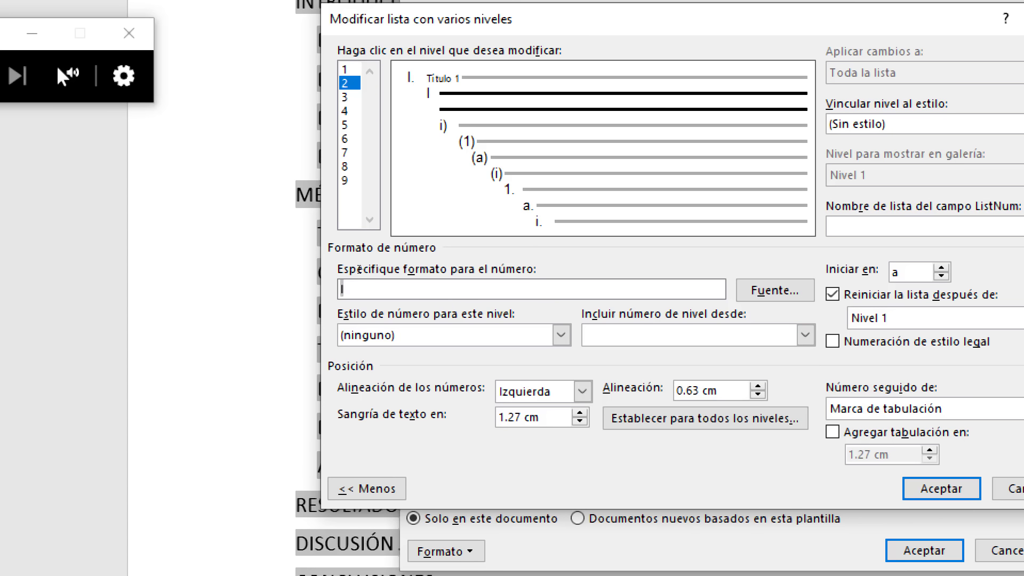
{"action": "type", "text": "."}
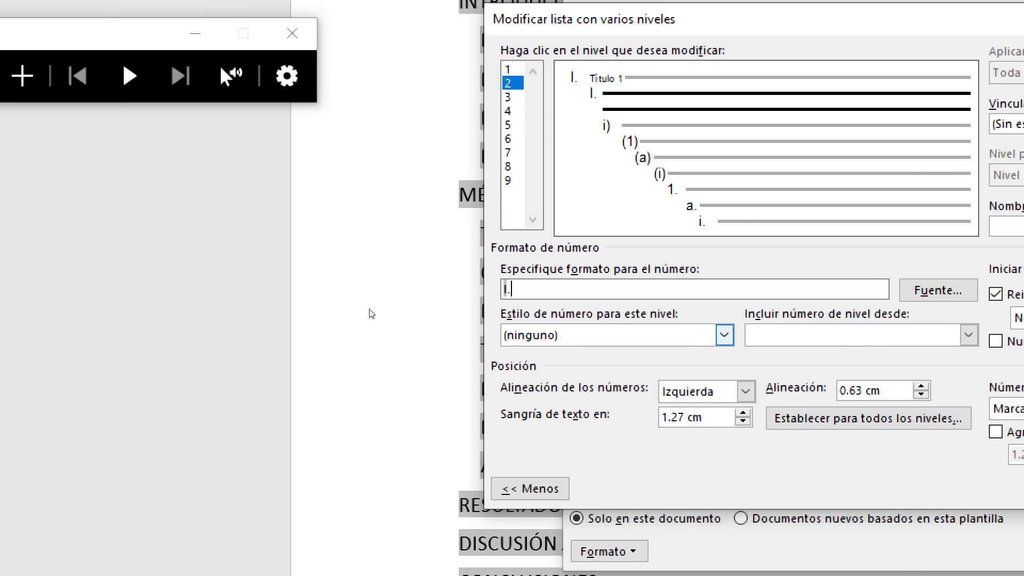
{"action": "left_click", "coordinate": [724, 335]}
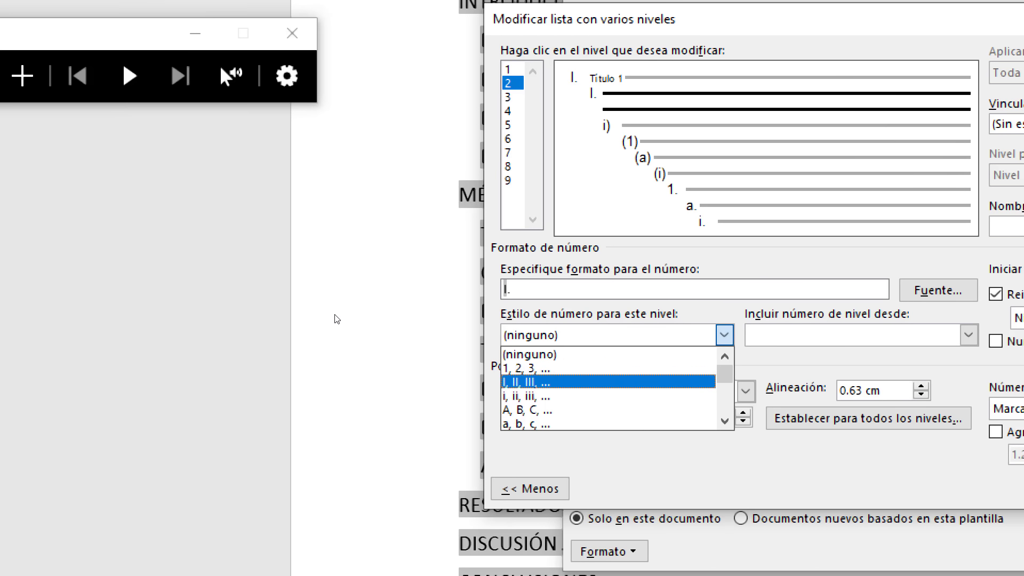
{"action": "left_click", "coordinate": [528, 369]}
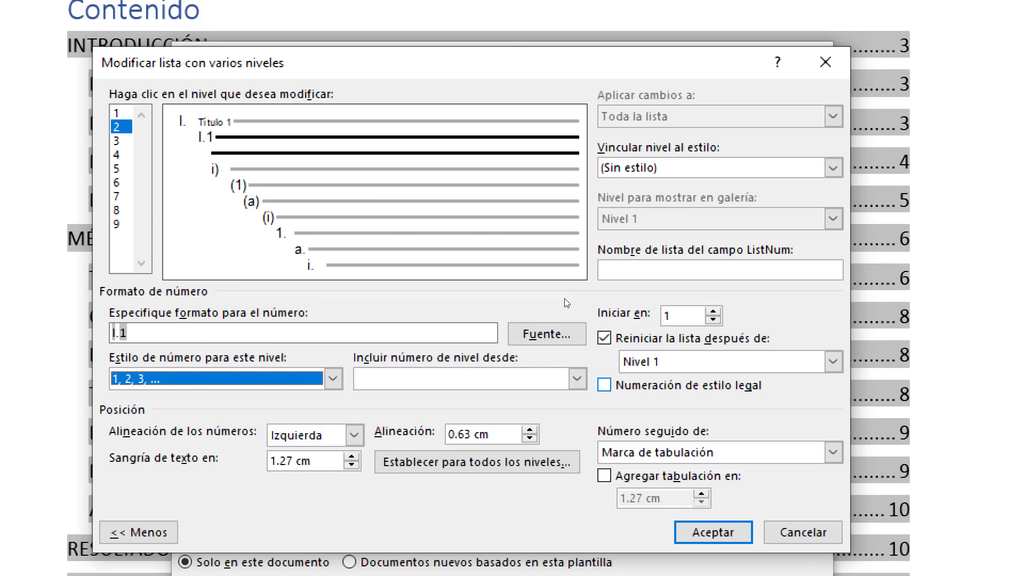
Turn on legal style numbering for level 2 and link it to the Título 2 style
{"action": "key", "text": "alt+g"}
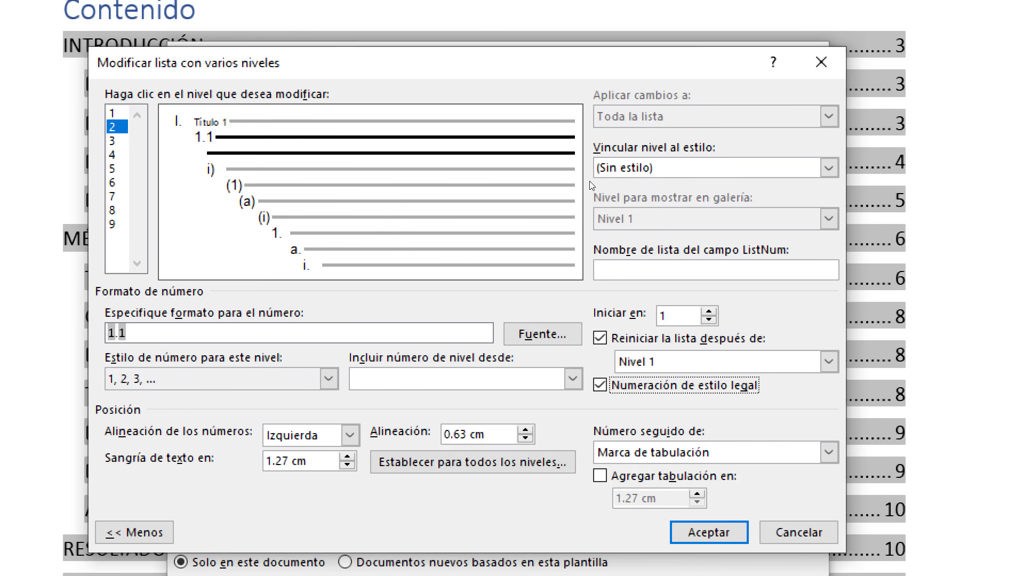
{"action": "left_click", "coordinate": [674, 169]}
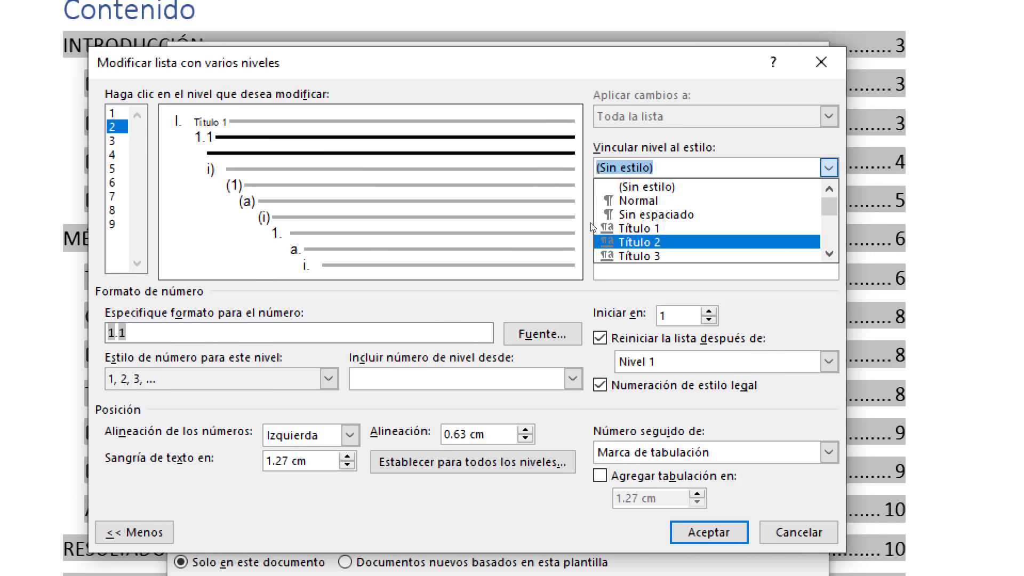
{"action": "key", "text": "Return"}
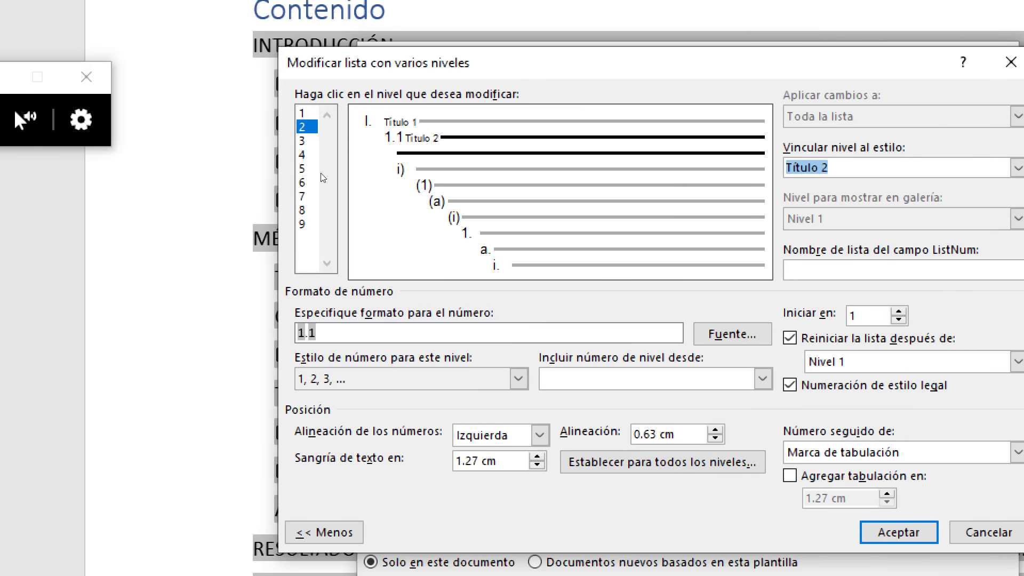
Link level 3 of the list to the Título 3 style
{"action": "left_click", "coordinate": [306, 141]}
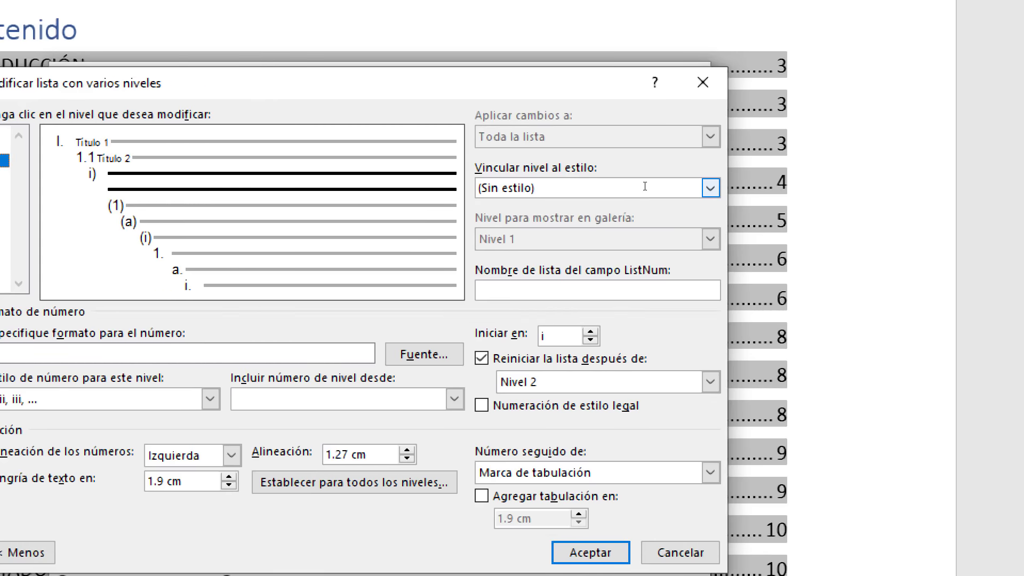
{"action": "left_click", "coordinate": [674, 190]}
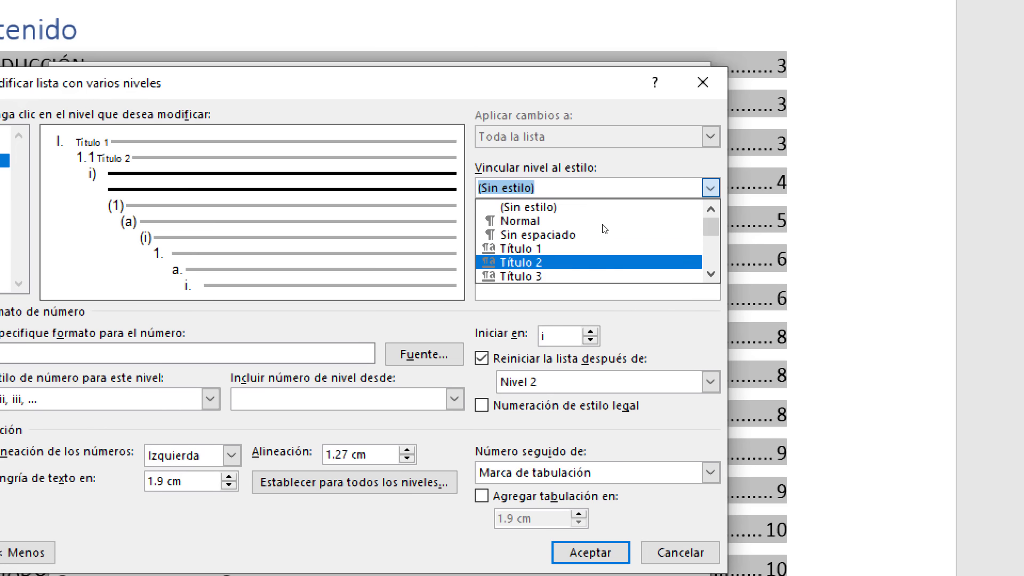
{"action": "key", "text": "Return"}
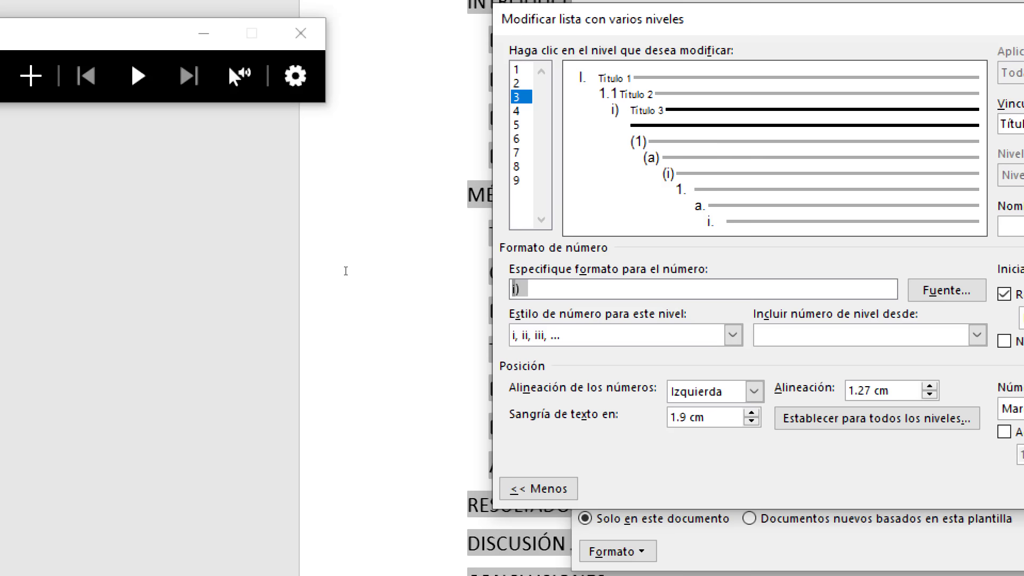
Rebuild level 3's number format from the level 1 number, a period, the level 2 number, a period, and its own 1, 2, 3, ... number
{"action": "key", "text": "BackSpace"}
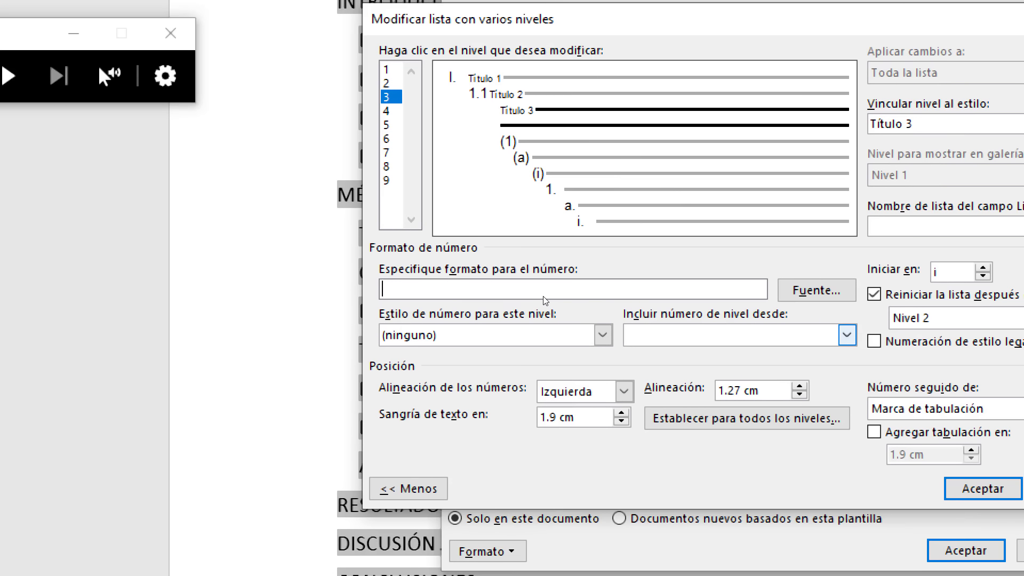
{"action": "left_click", "coordinate": [847, 335]}
{"action": "left_click", "coordinate": [651, 355]}
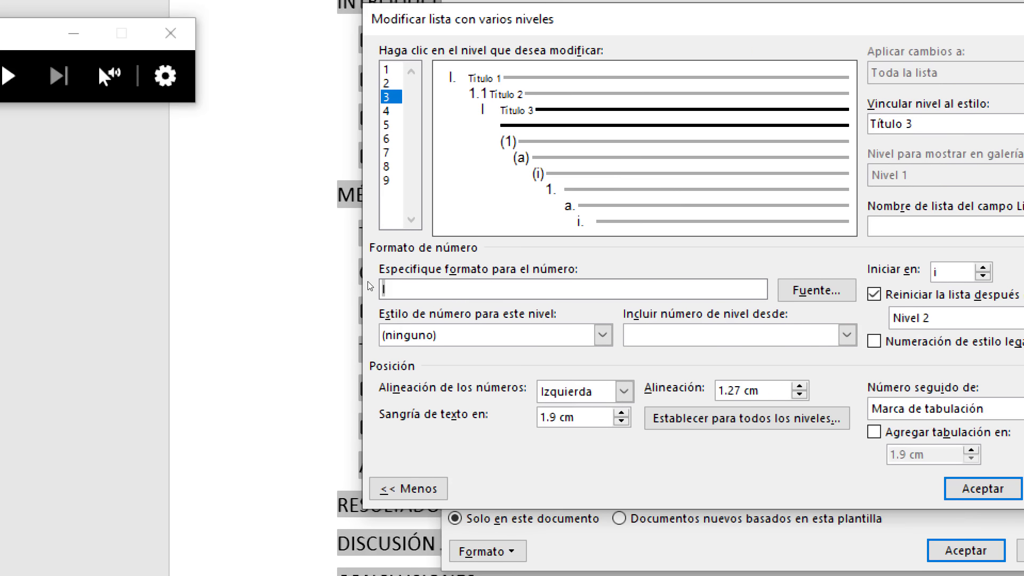
{"action": "type", "text": "."}
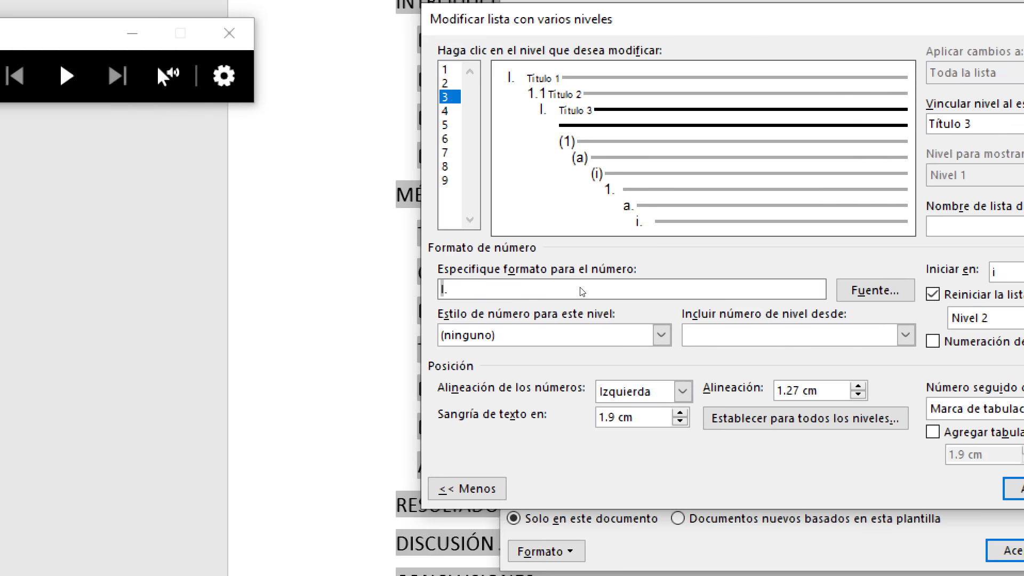
{"action": "left_click", "coordinate": [848, 335]}
{"action": "key", "text": "Down"}
{"action": "key", "text": "Down"}
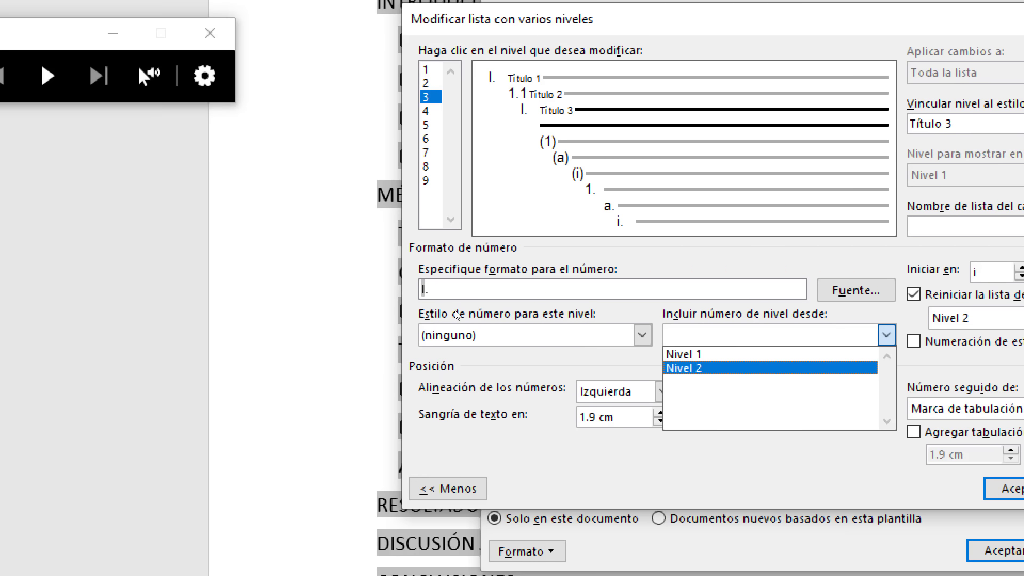
{"action": "key", "text": "Return"}
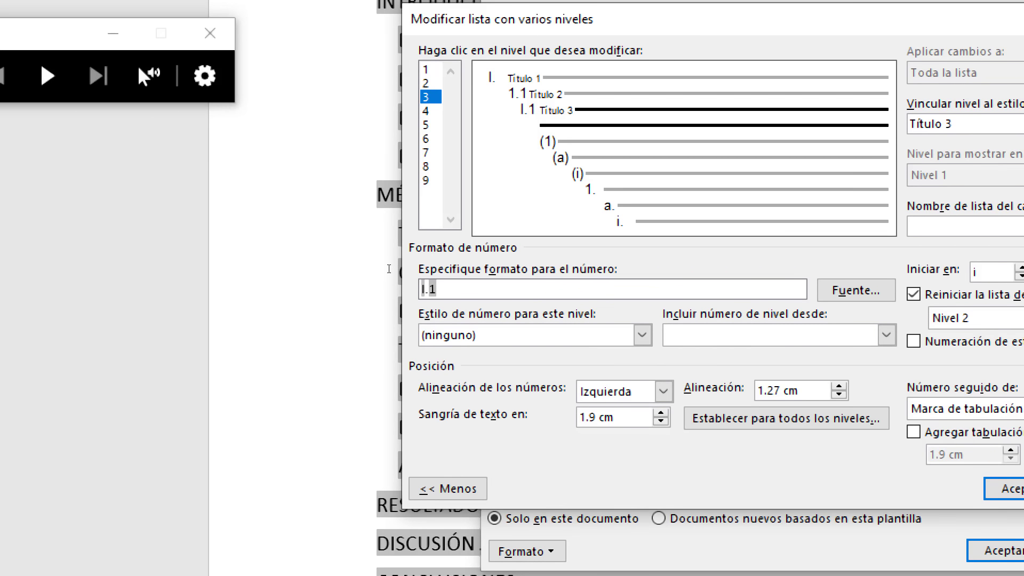
{"action": "type", "text": "."}
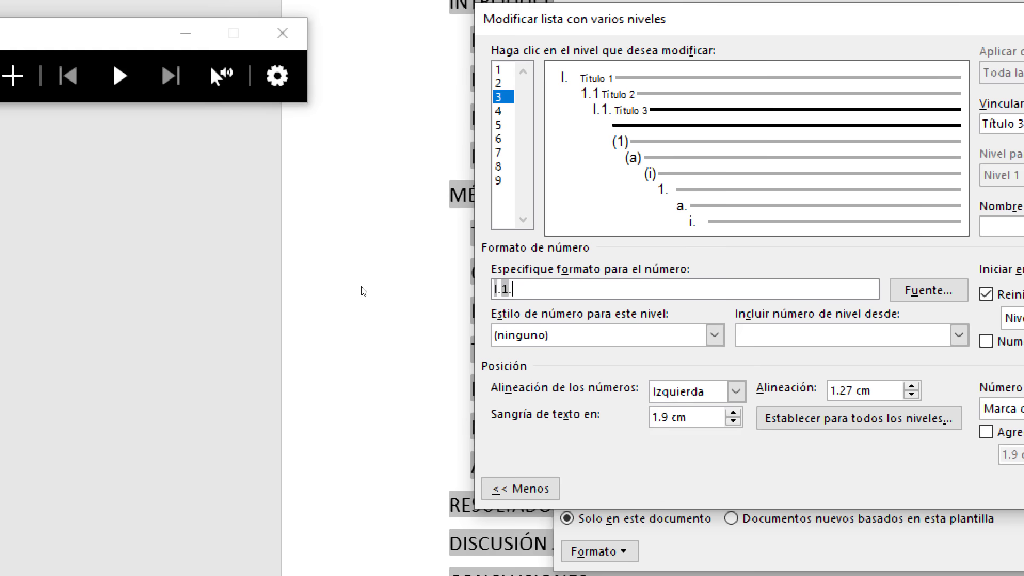
{"action": "left_click", "coordinate": [715, 335]}
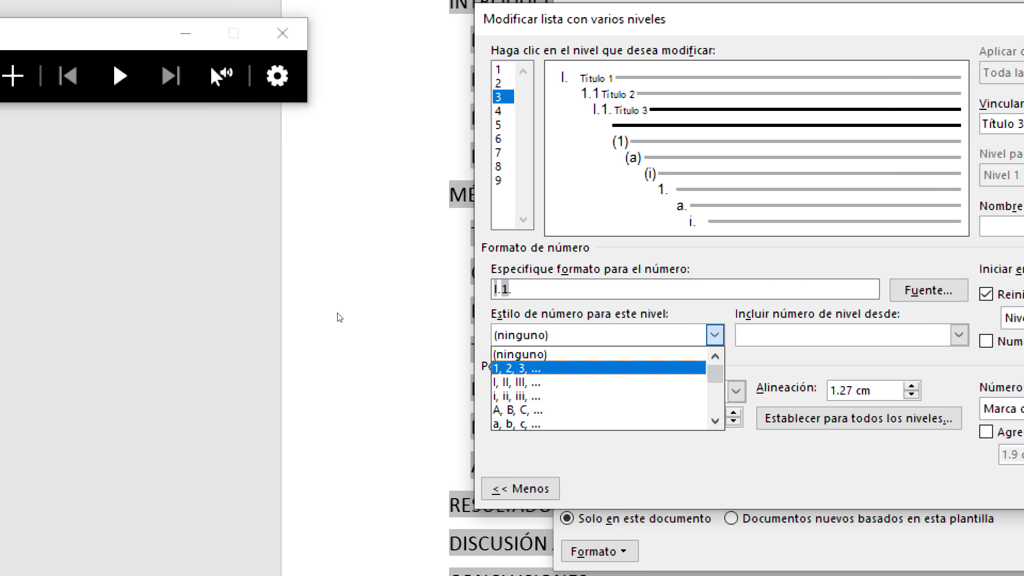
{"action": "left_click", "coordinate": [518, 368]}
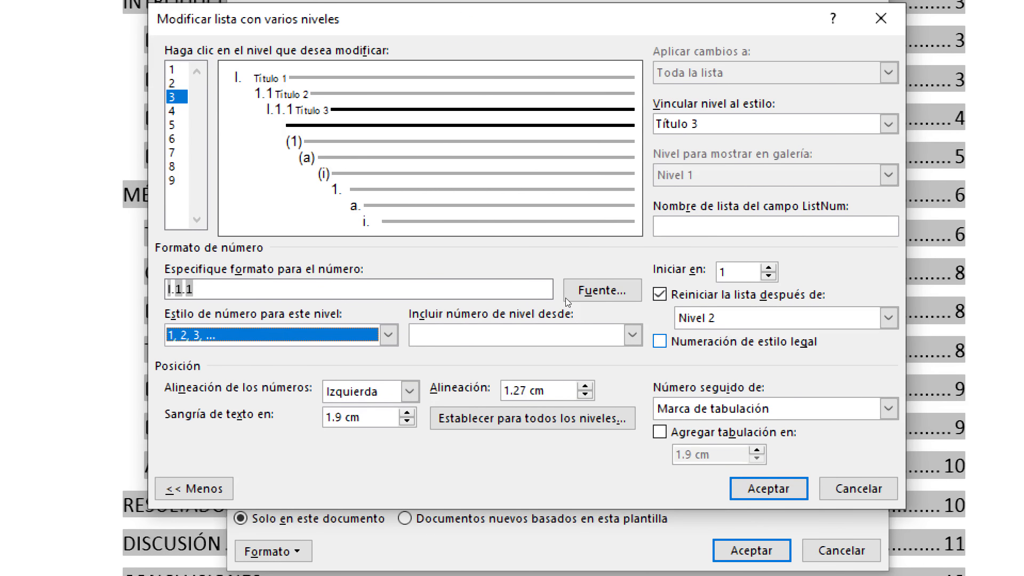
Turn on legal style numbering for level 3 and accept the multilevel list and the new list style definition
{"action": "key", "text": "alt+g"}
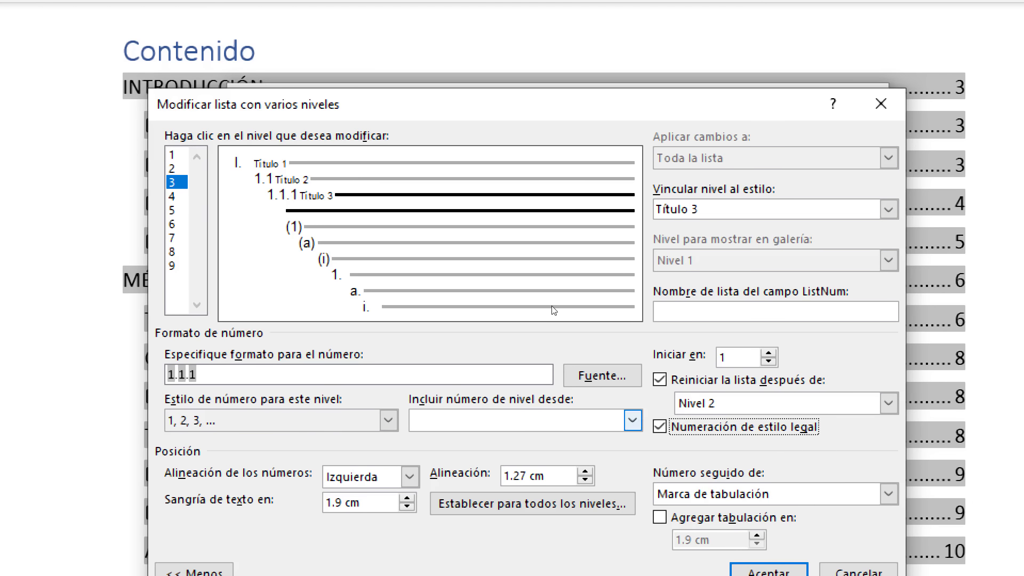
{"action": "key", "text": "alt+g"}
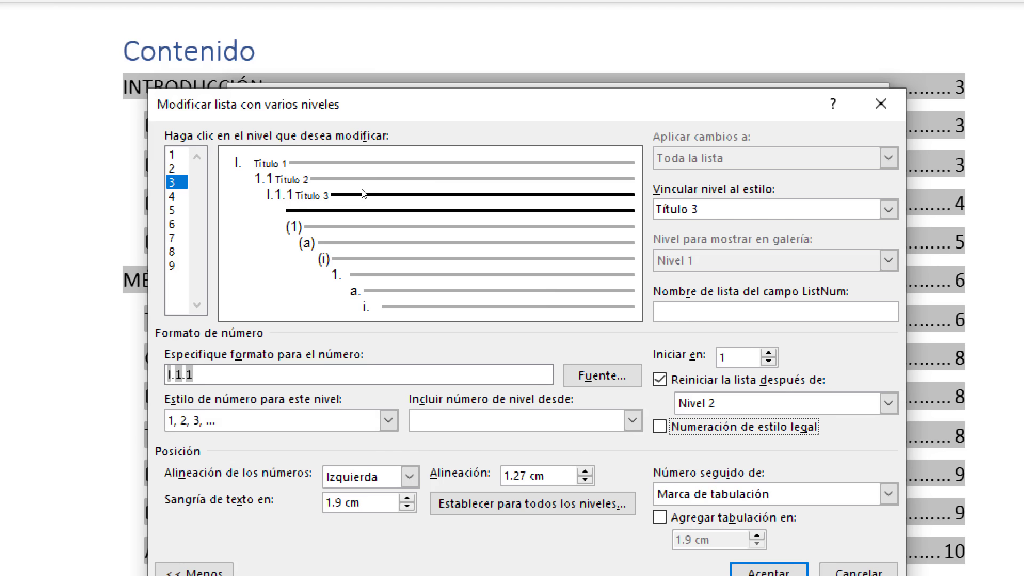
{"action": "key", "text": "alt+g"}
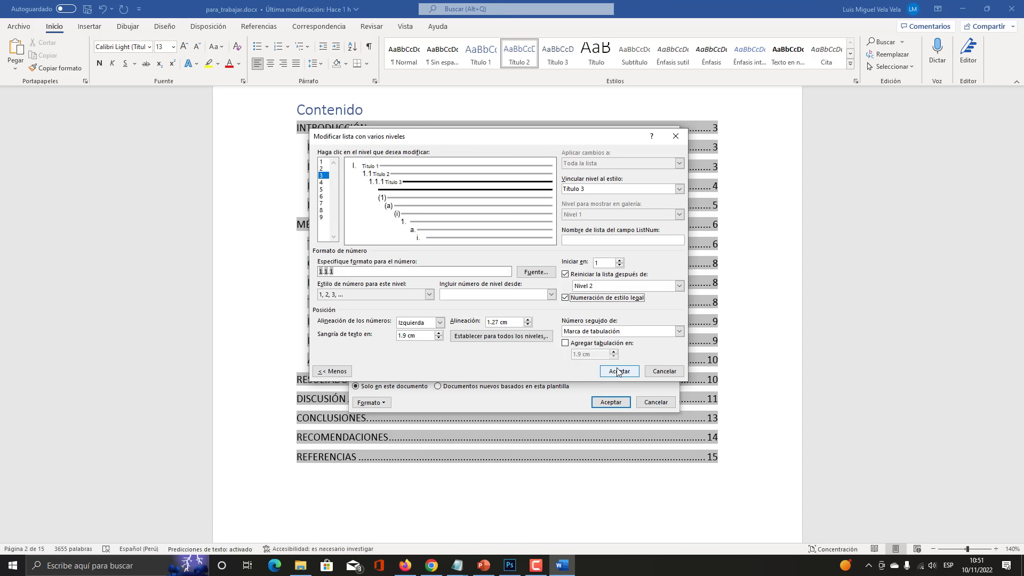
{"action": "left_click", "coordinate": [618, 371]}
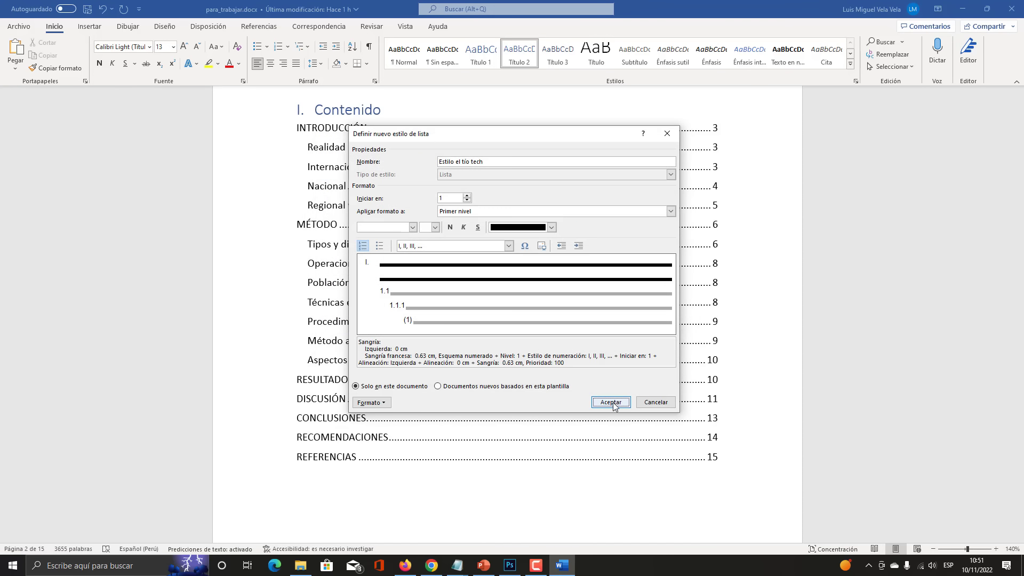
{"action": "left_click", "coordinate": [611, 402]}
Examine how the headings in the document body and the table of contents are numbered with the new list style
{"action": "scroll", "coordinate": [533, 377], "scroll_direction": "down", "scroll_amount": 10}
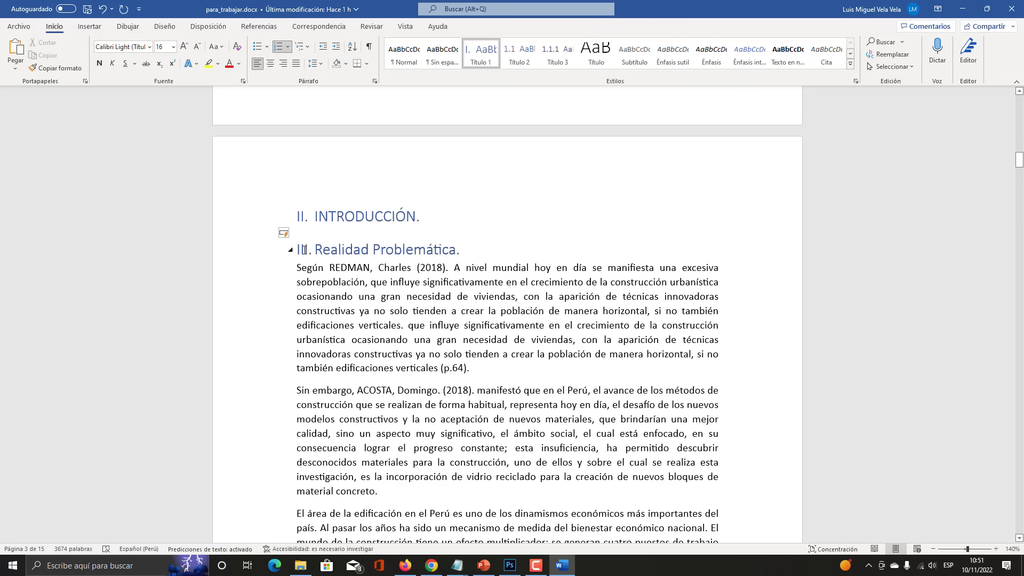
{"action": "left_click", "coordinate": [304, 250]}
{"action": "left_click", "coordinate": [378, 247]}
{"action": "scroll", "coordinate": [347, 298], "scroll_direction": "down", "scroll_amount": 6}
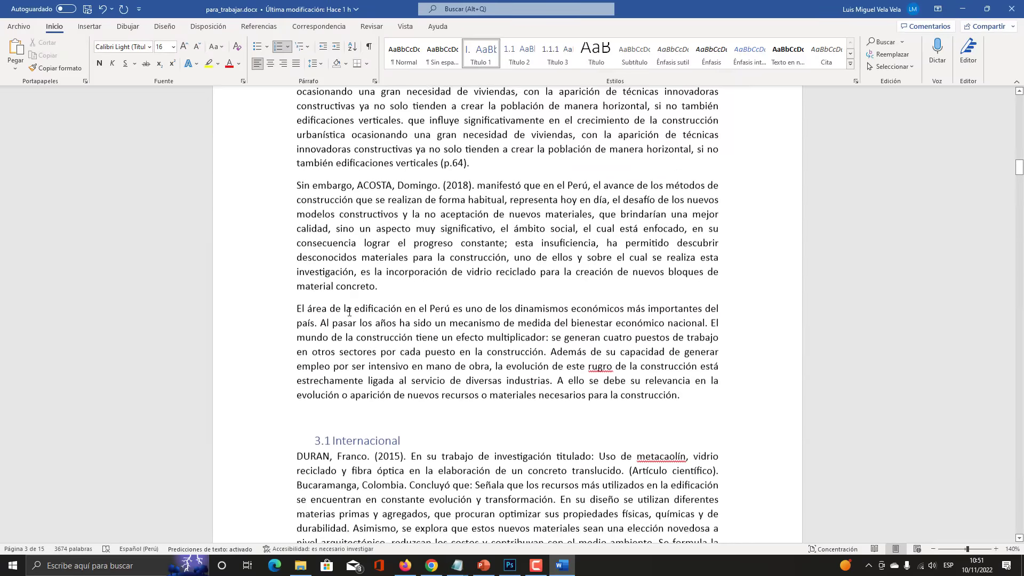
{"action": "scroll", "coordinate": [346, 298], "scroll_direction": "up", "scroll_amount": 5}
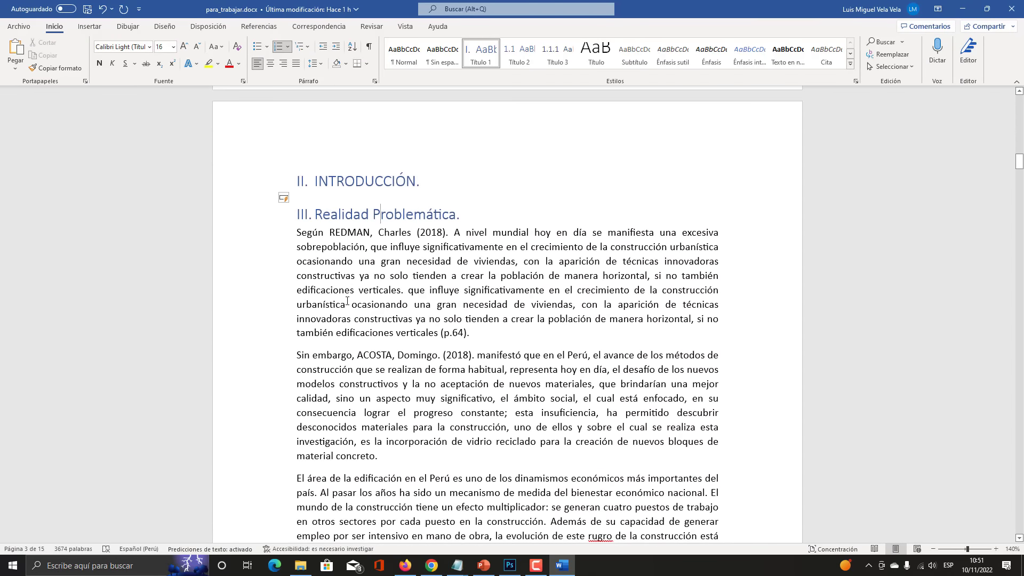
{"action": "scroll", "coordinate": [346, 298], "scroll_direction": "down", "scroll_amount": 6}
{"action": "scroll", "coordinate": [337, 333], "scroll_direction": "down", "scroll_amount": 15}
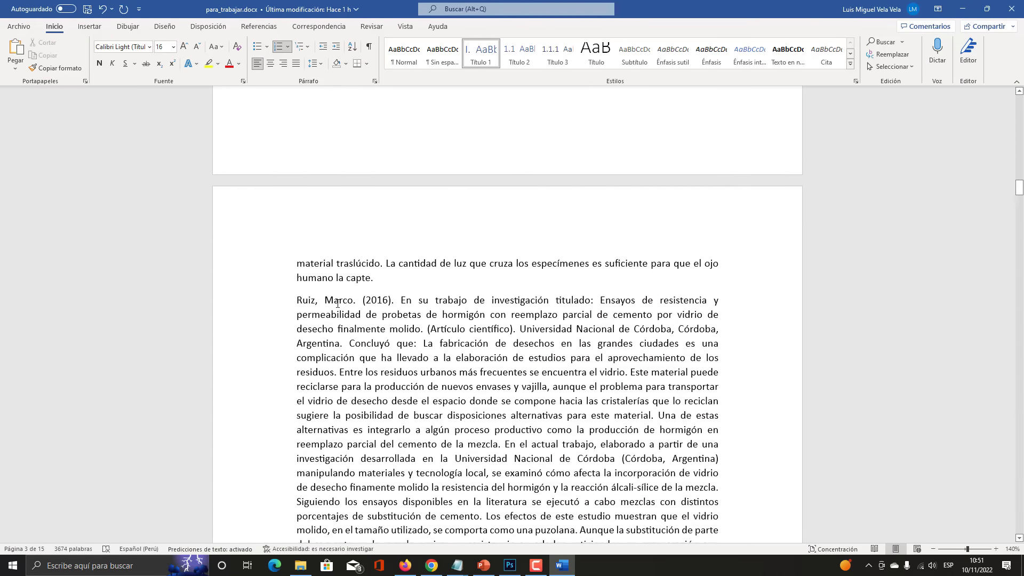
{"action": "left_click_drag", "start_coordinate": [1019, 191], "coordinate": [1019, 104]}
{"action": "scroll", "coordinate": [566, 321], "scroll_direction": "down", "scroll_amount": 6}
{"action": "scroll", "coordinate": [567, 359], "scroll_direction": "up", "scroll_amount": 10}
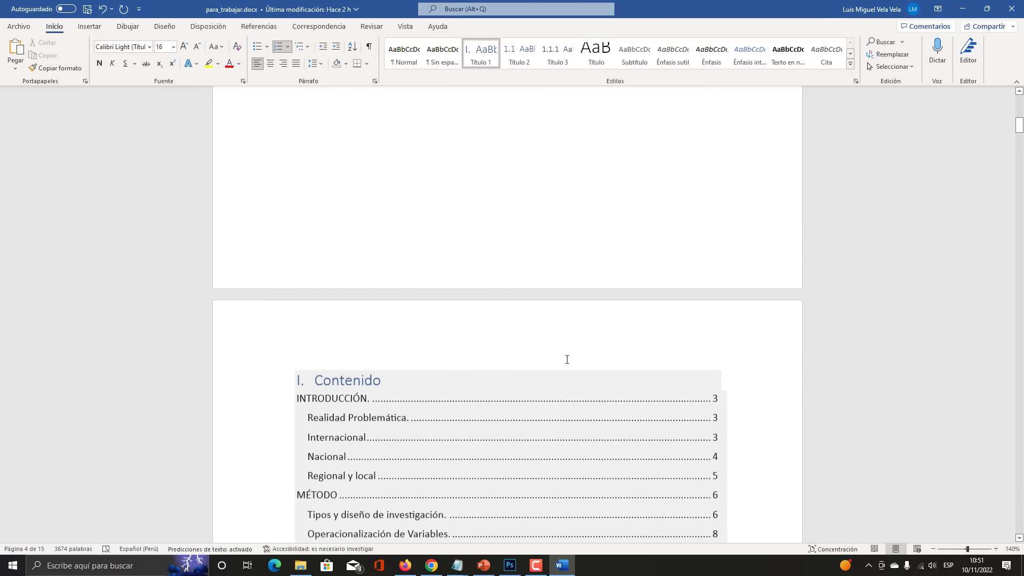
{"action": "scroll", "coordinate": [564, 357], "scroll_direction": "down", "scroll_amount": 4}
{"action": "scroll", "coordinate": [481, 264], "scroll_direction": "up", "scroll_amount": 2}
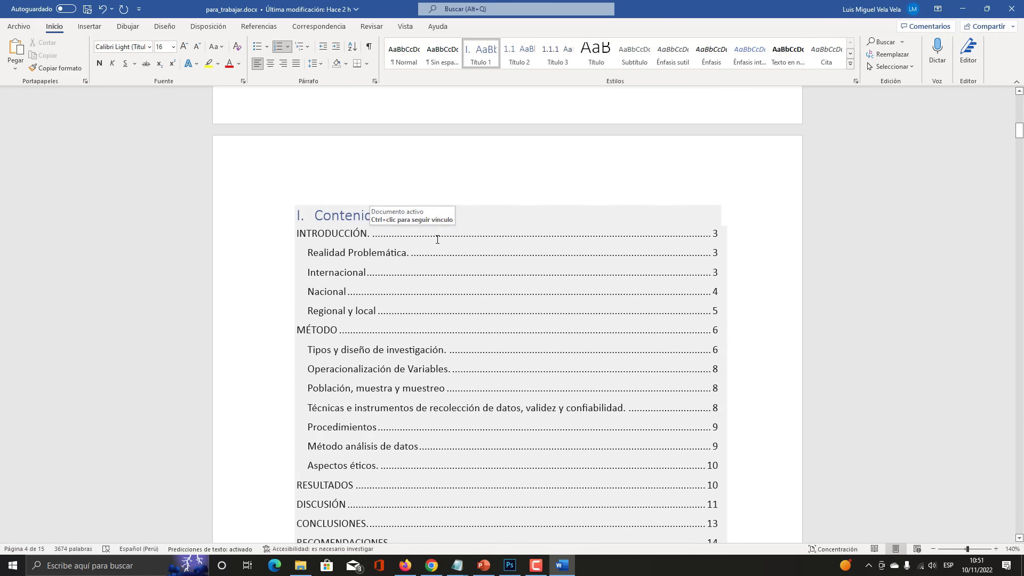
Update the entire table of contents so its entries carry the heading numbering
{"action": "right_click", "coordinate": [387, 243]}
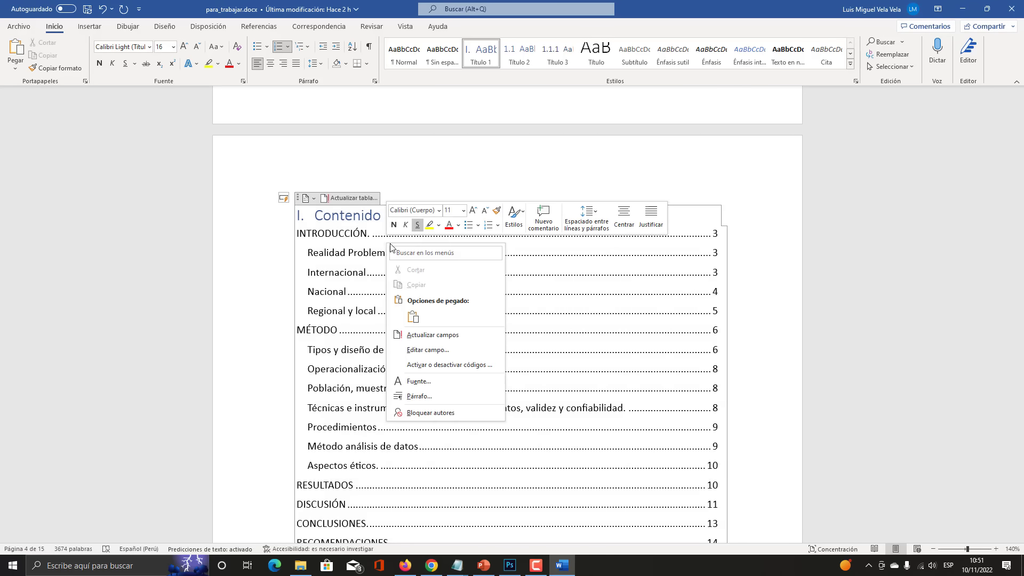
{"action": "left_click", "coordinate": [453, 337]}
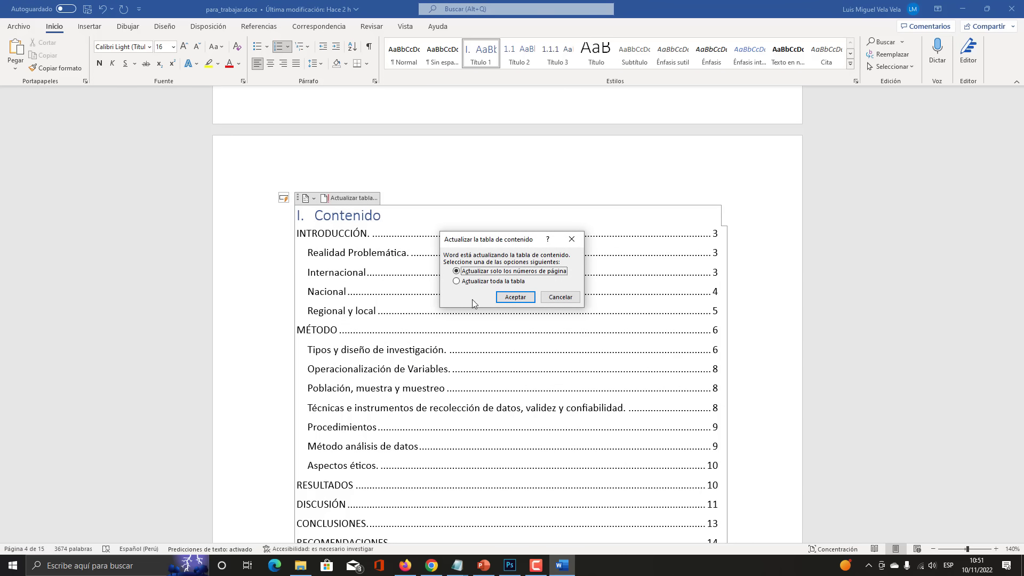
{"action": "left_click", "coordinate": [477, 283]}
{"action": "left_click", "coordinate": [513, 297]}
{"action": "left_click", "coordinate": [419, 366]}
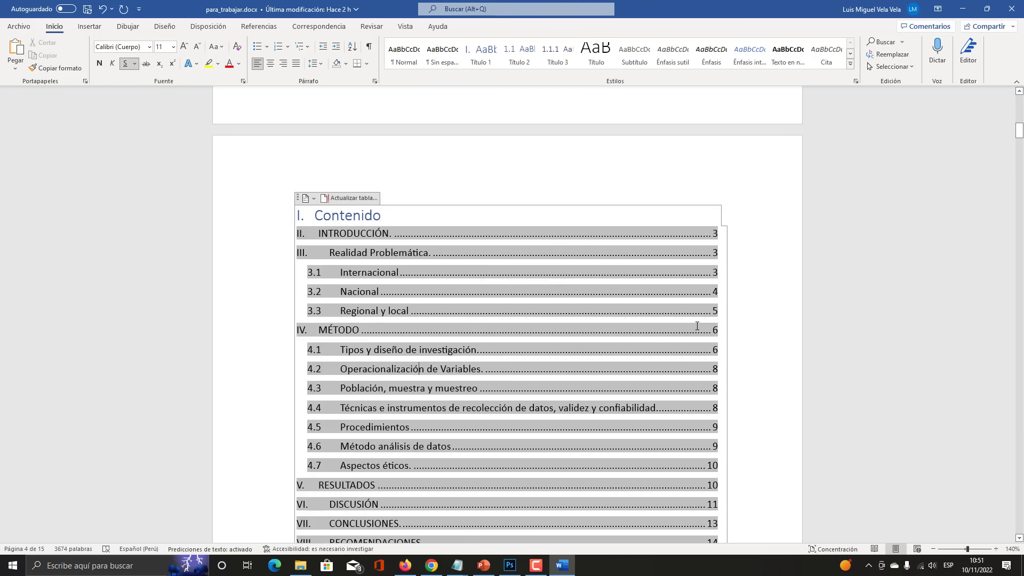
{"action": "scroll", "coordinate": [320, 416], "scroll_direction": "down", "scroll_amount": 5}
{"action": "scroll", "coordinate": [340, 427], "scroll_direction": "up", "scroll_amount": 5}
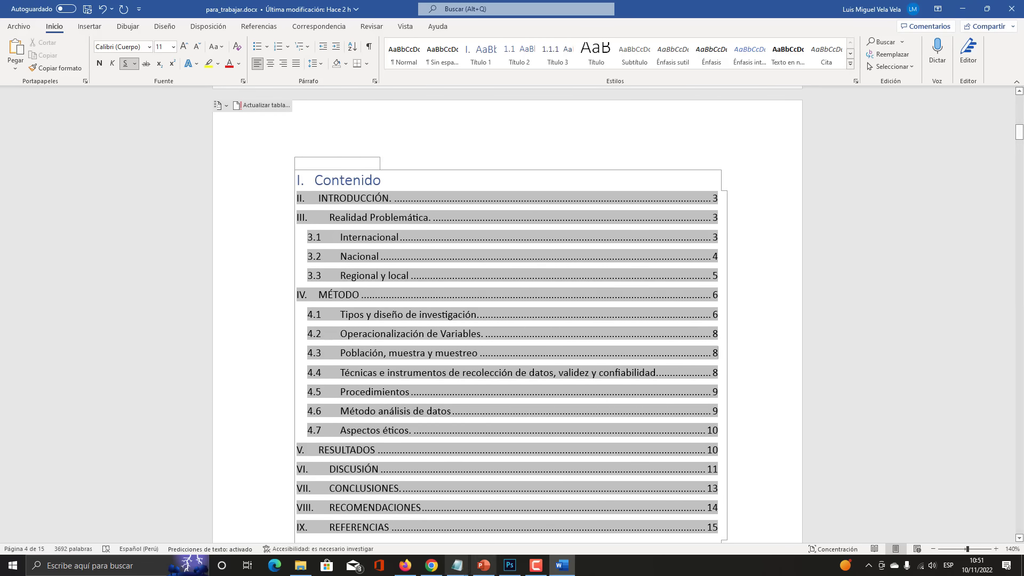
Switch to the PowerPoint presentation, review the navigation pane point on the Ventajas slide, and return to the Word document
{"action": "left_click", "coordinate": [480, 566]}
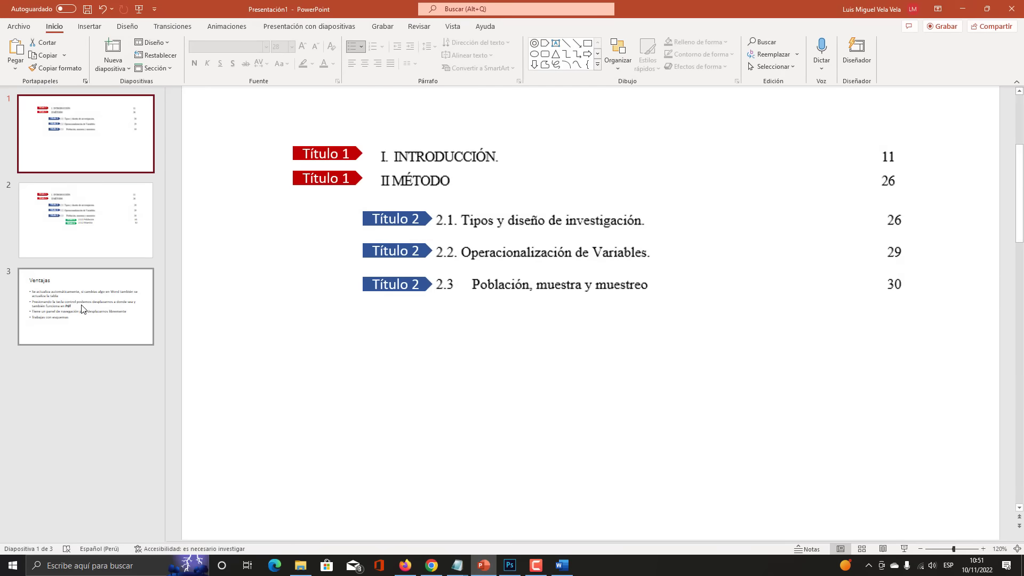
{"action": "left_click", "coordinate": [86, 304]}
{"action": "left_click", "coordinate": [338, 361]}
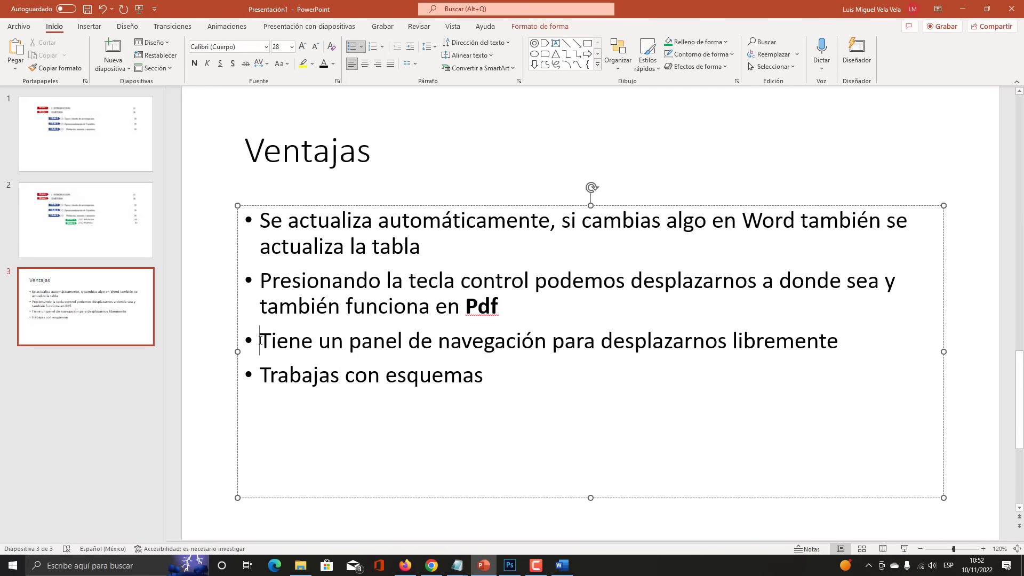
{"action": "left_click_drag", "start_coordinate": [260, 340], "coordinate": [522, 343]}
{"action": "left_click", "coordinate": [457, 340]}
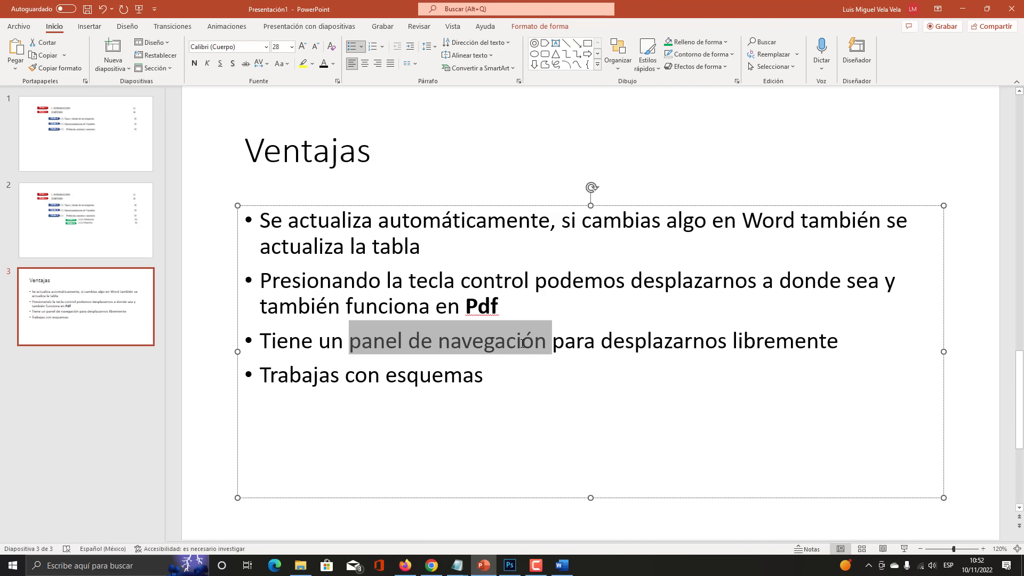
{"action": "left_click", "coordinate": [962, 9]}
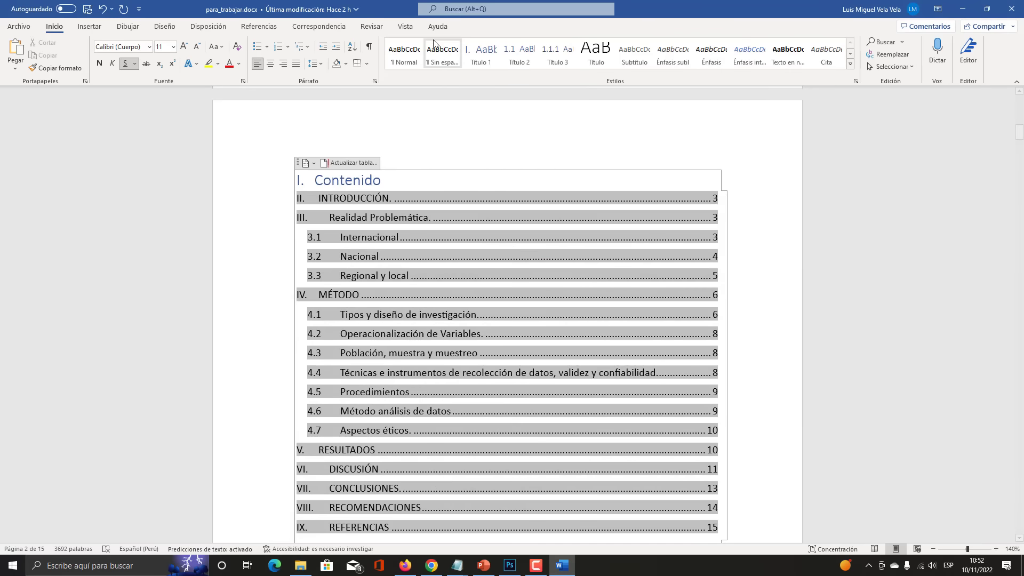
Show the navigation pane beside the document and look over its list of numbered headings
{"action": "key", "text": "super+plus"}
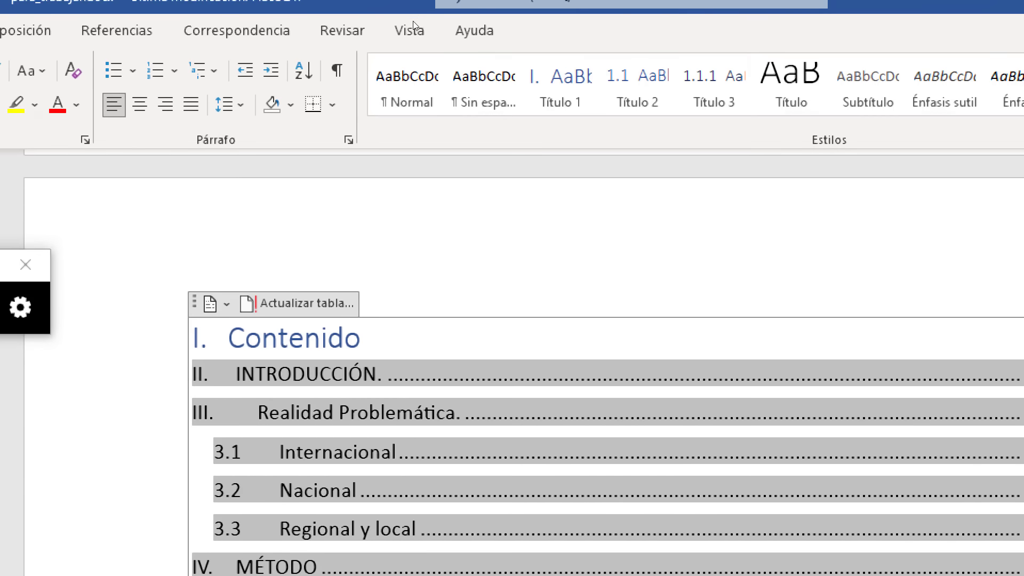
{"action": "left_click", "coordinate": [404, 27]}
{"action": "key", "text": "super+Escape"}
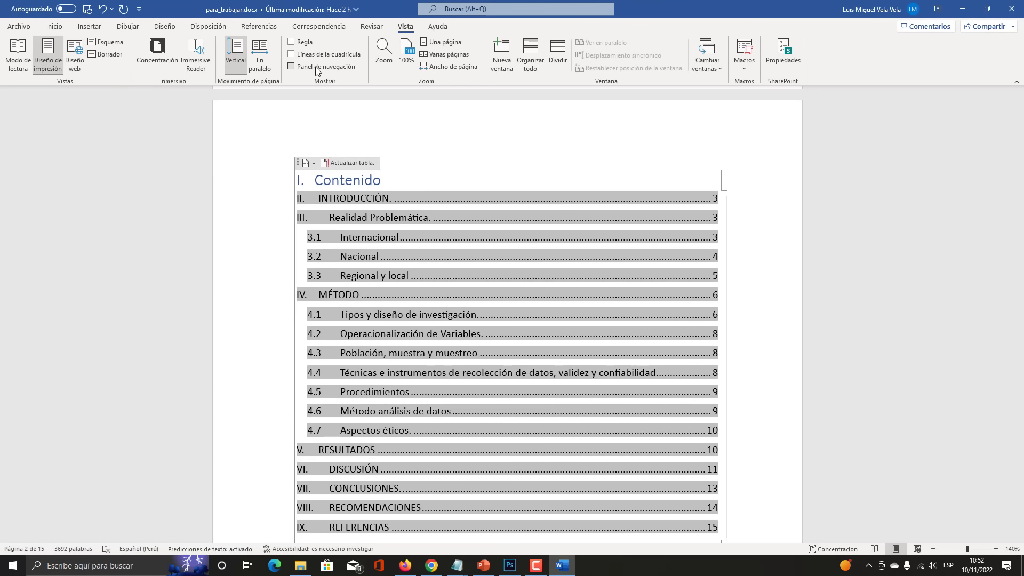
{"action": "key", "text": "super+plus"}
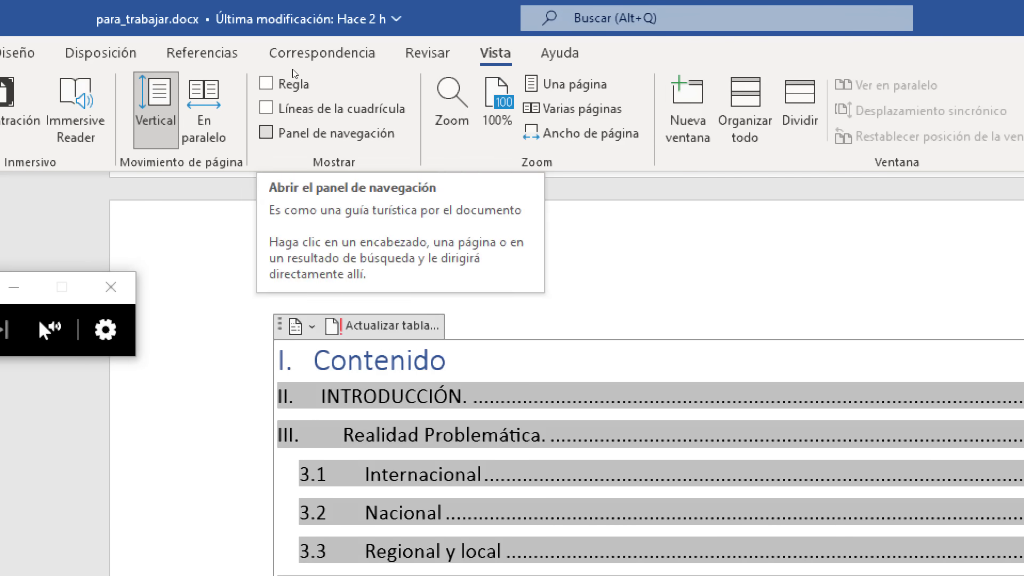
{"action": "key", "text": "super+Escape"}
{"action": "left_click", "coordinate": [266, 133]}
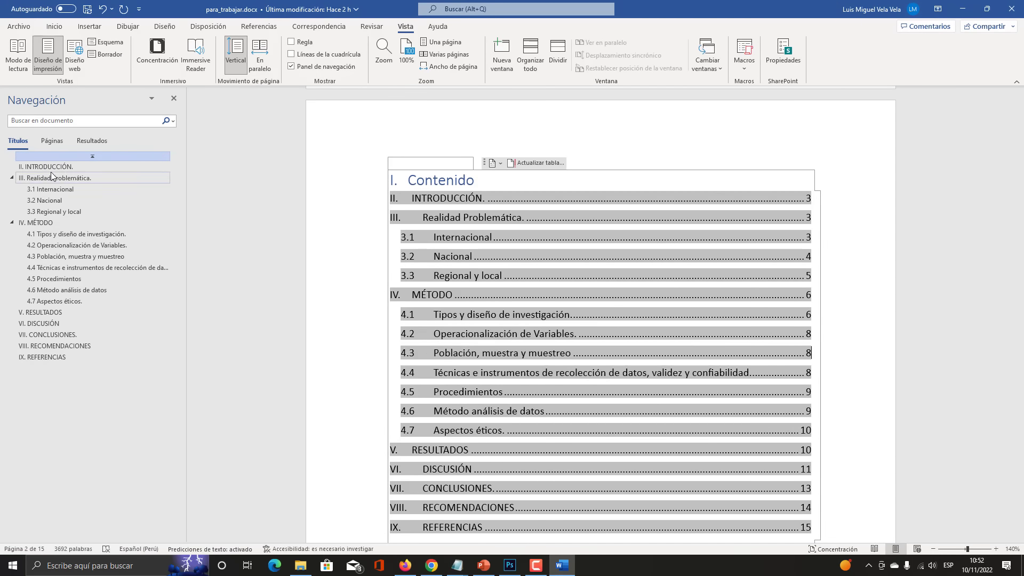
{"action": "key", "text": "super+plus"}
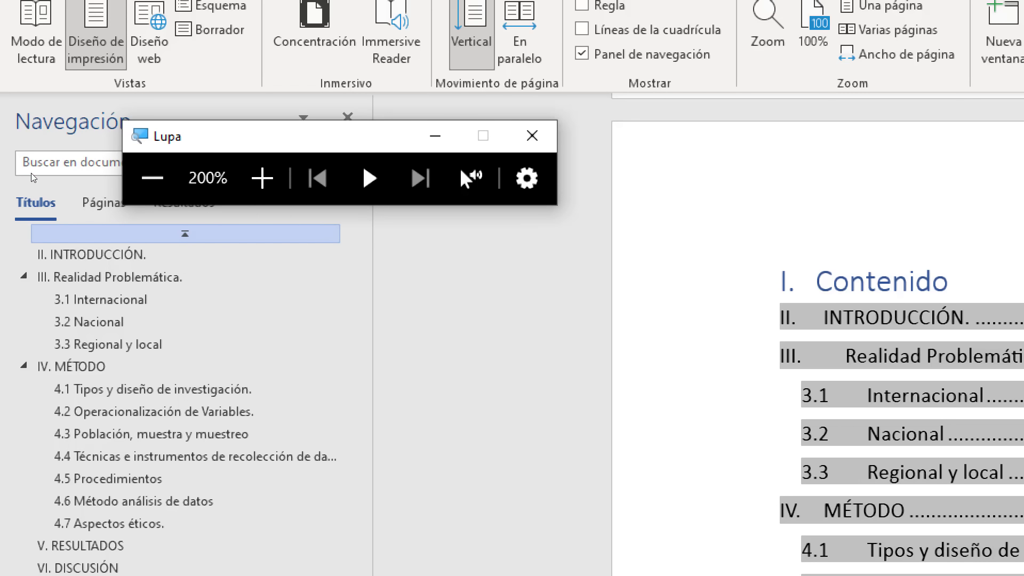
{"action": "key", "text": "super+minus"}
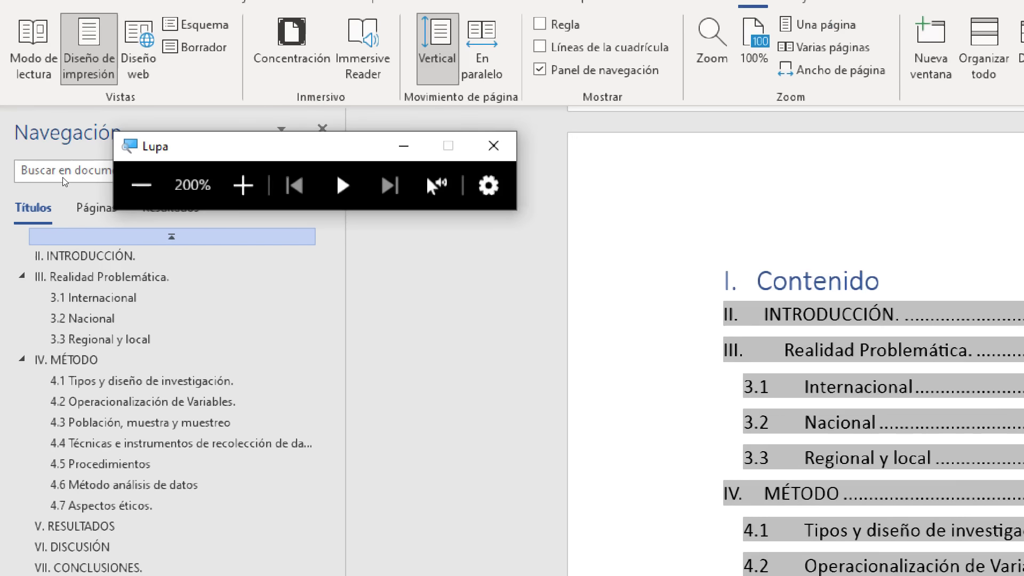
{"action": "key", "text": "super+Escape"}
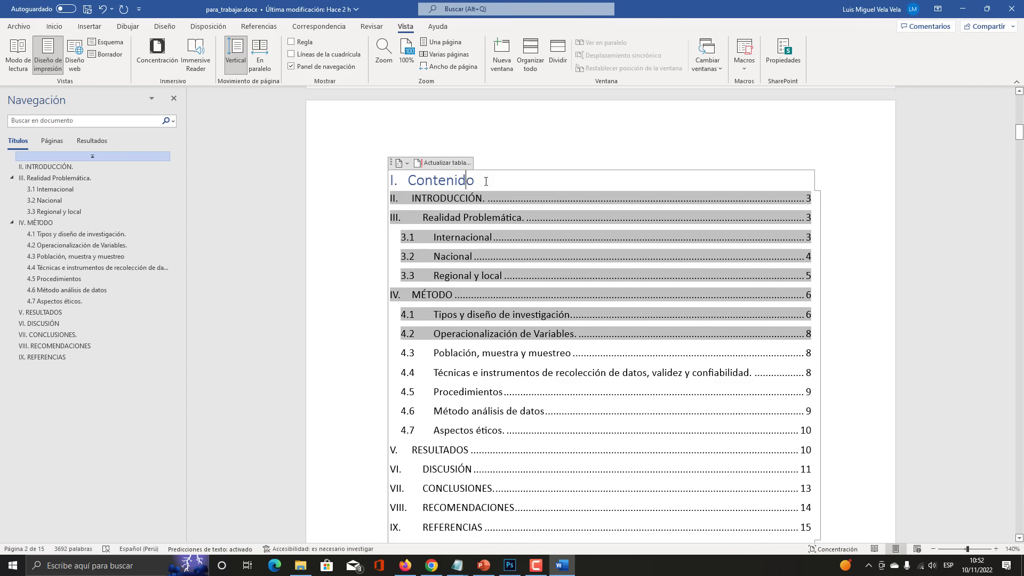
Replace the table of contents title "Contenido" with "ÍNDICE"
{"action": "double_click", "coordinate": [464, 180]}
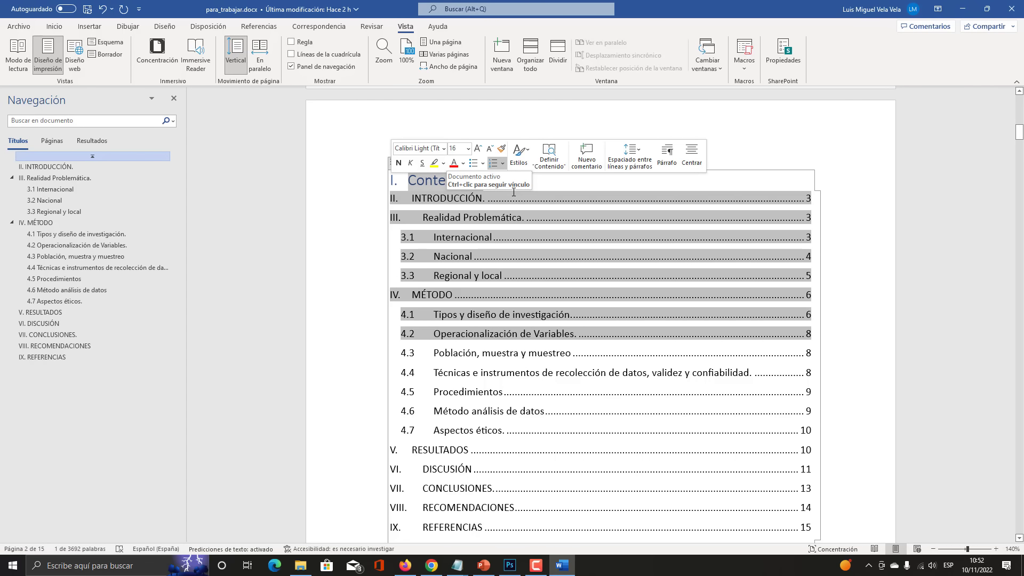
{"action": "type", "text": "ÍNDICE"}
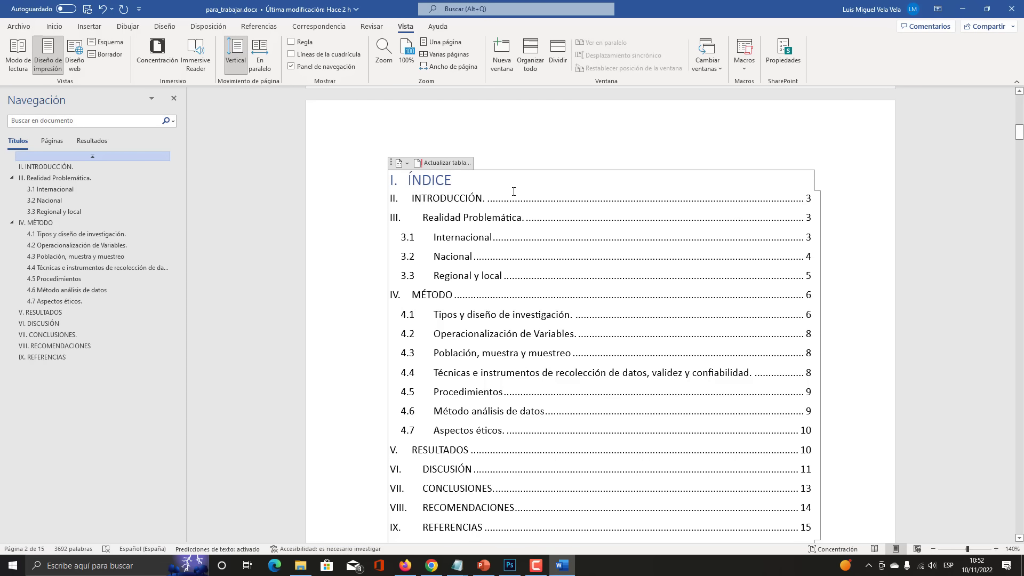
Center the table of contents title and change its text from capitals to "Índice"
{"action": "left_click", "coordinate": [54, 26]}
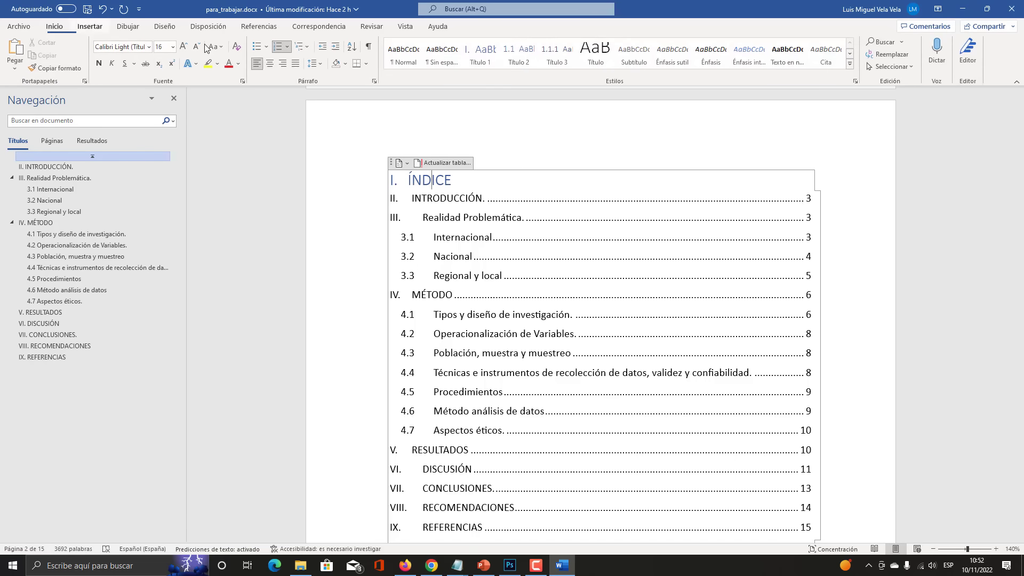
{"action": "left_click", "coordinate": [271, 64]}
{"action": "left_click_drag", "start_coordinate": [643, 181], "coordinate": [588, 181]}
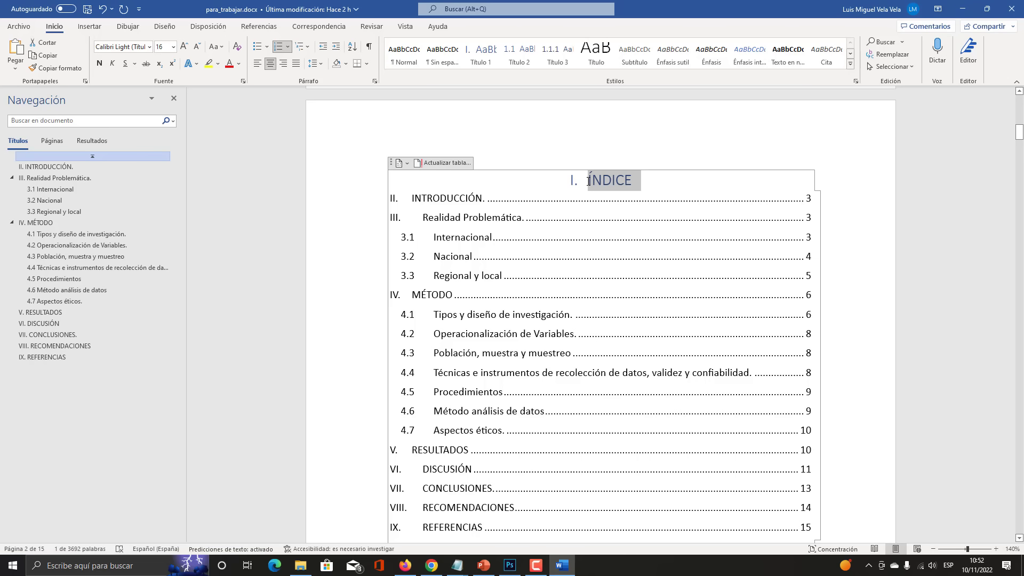
{"action": "type", "text": "Índice"}
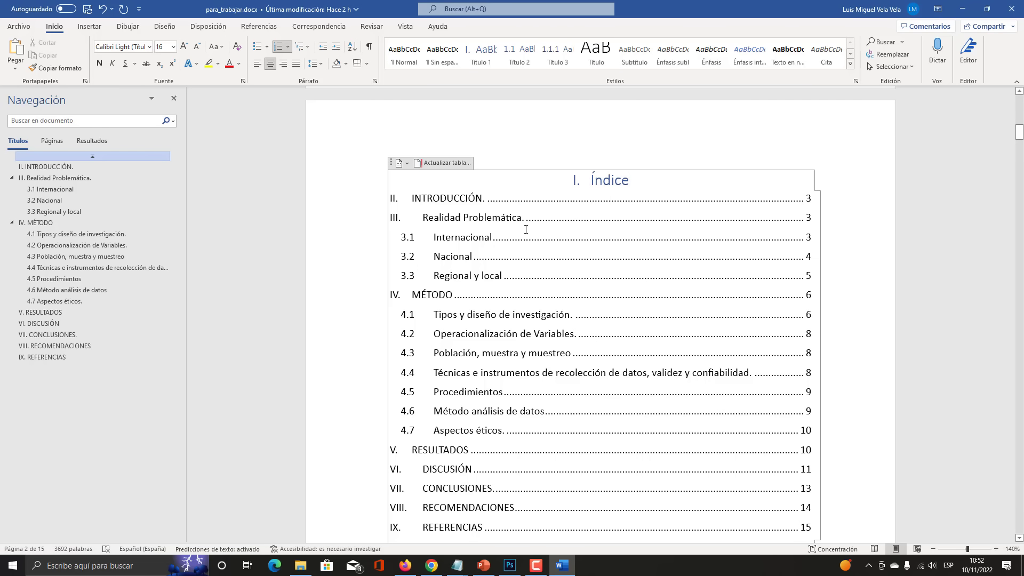
{"action": "left_click", "coordinate": [525, 220]}
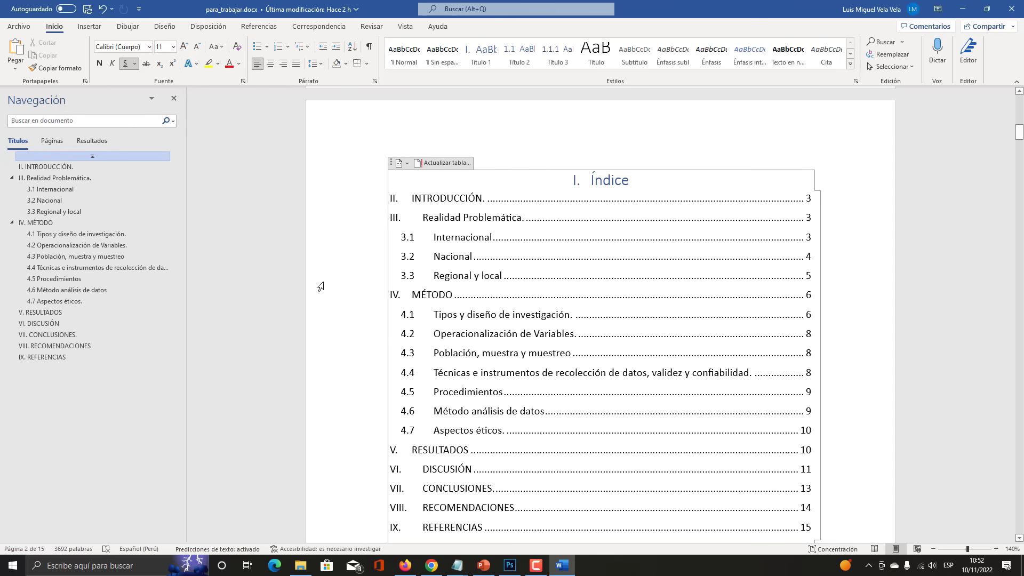
Look over the table of contents and switch the document to the Esquema (outline) view
{"action": "scroll", "coordinate": [510, 361], "scroll_direction": "down", "scroll_amount": 5}
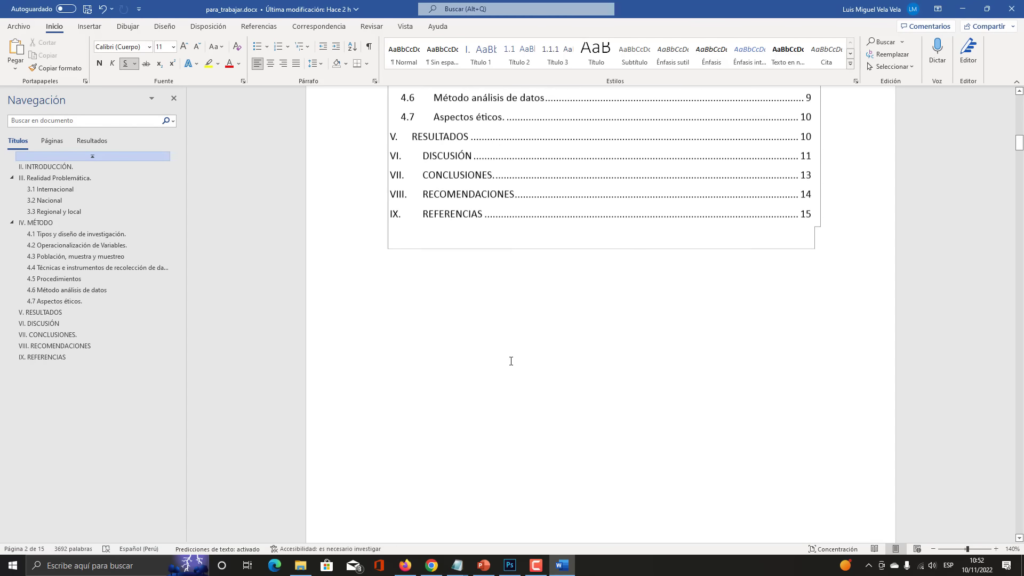
{"action": "scroll", "coordinate": [511, 361], "scroll_direction": "up", "scroll_amount": 6}
{"action": "scroll", "coordinate": [511, 361], "scroll_direction": "down", "scroll_amount": 2}
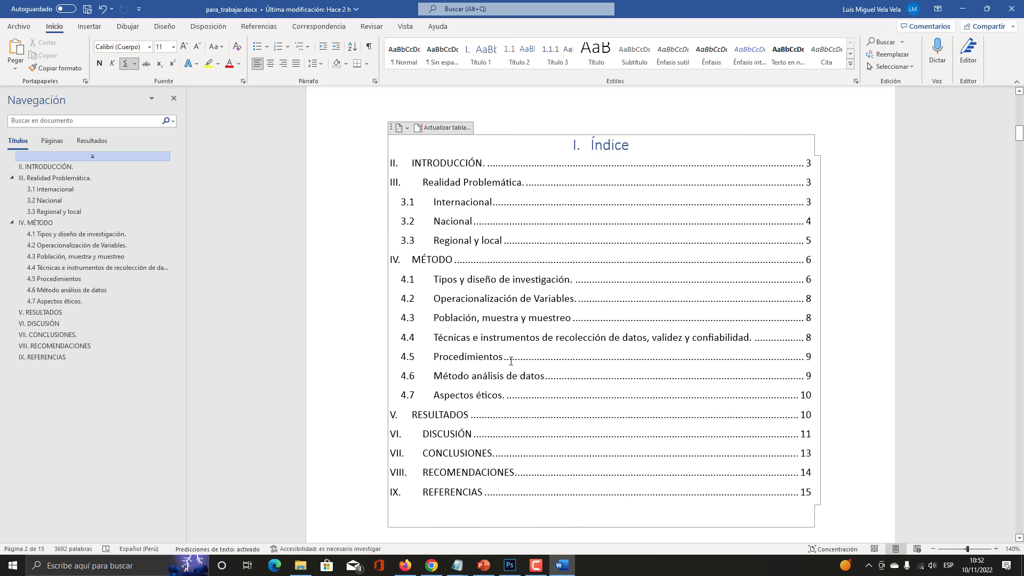
{"action": "left_click", "coordinate": [409, 28]}
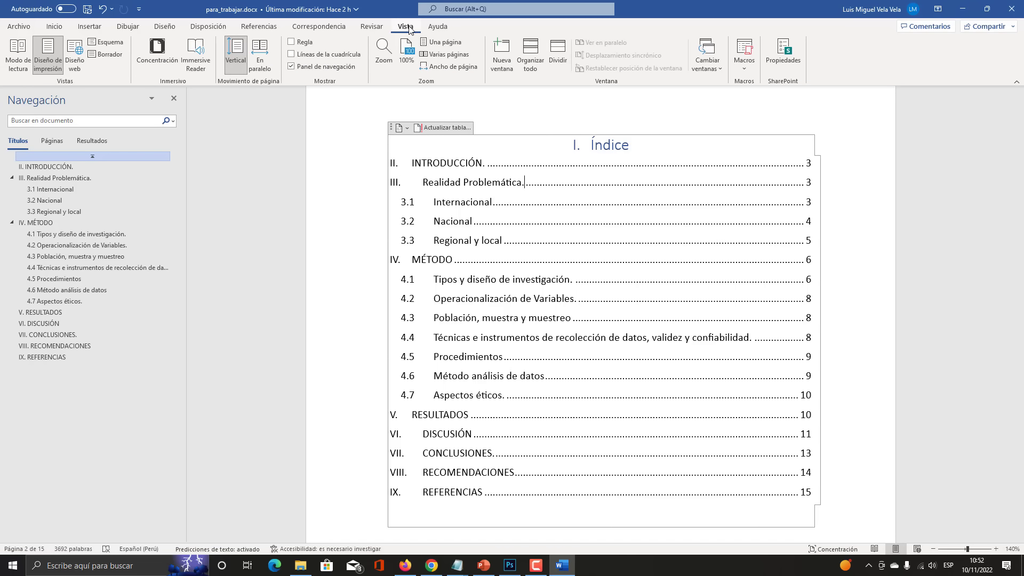
{"action": "key", "text": "super+plus"}
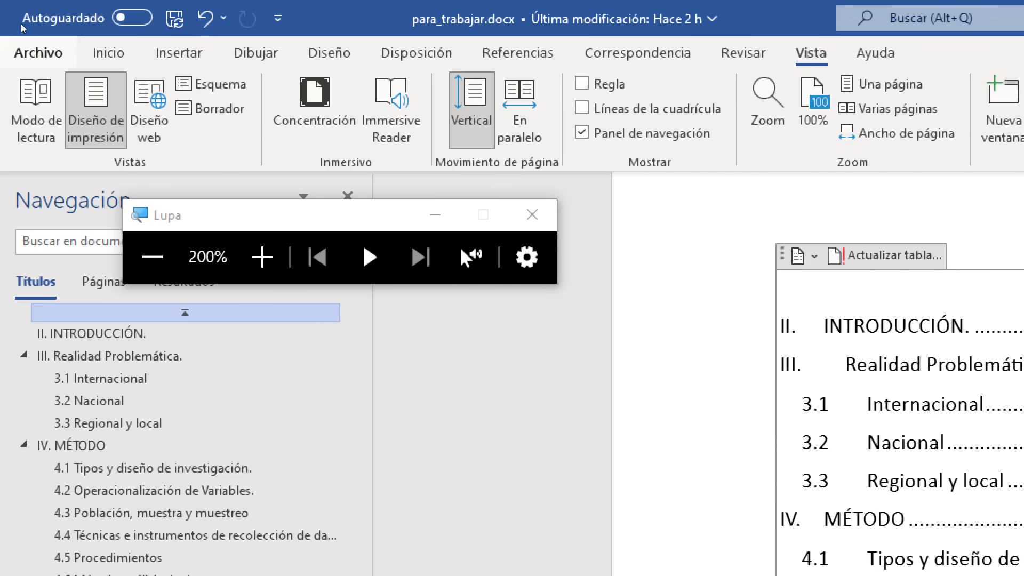
{"action": "left_click", "coordinate": [183, 83]}
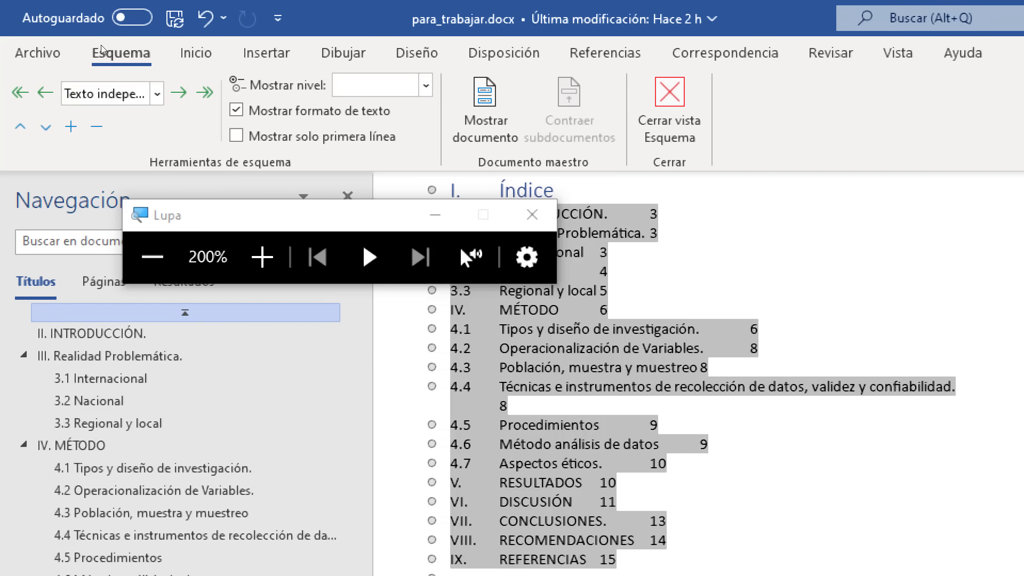
{"action": "key", "text": "super+Escape"}
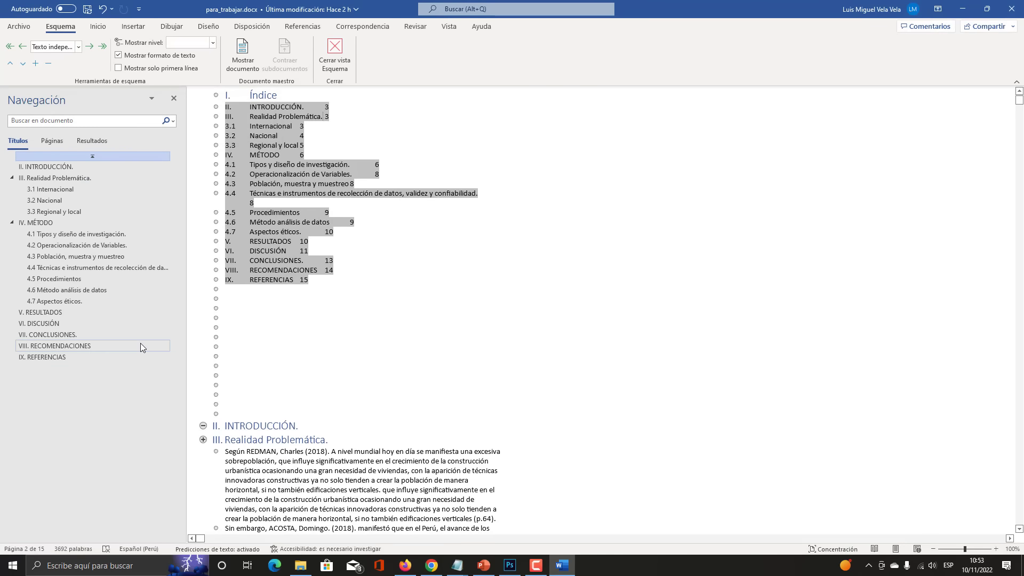
Set the outline level of the "Índice" title to Texto independiente
{"action": "scroll", "coordinate": [326, 352], "scroll_direction": "up", "scroll_amount": 15}
{"action": "scroll", "coordinate": [326, 352], "scroll_direction": "down", "scroll_amount": 12}
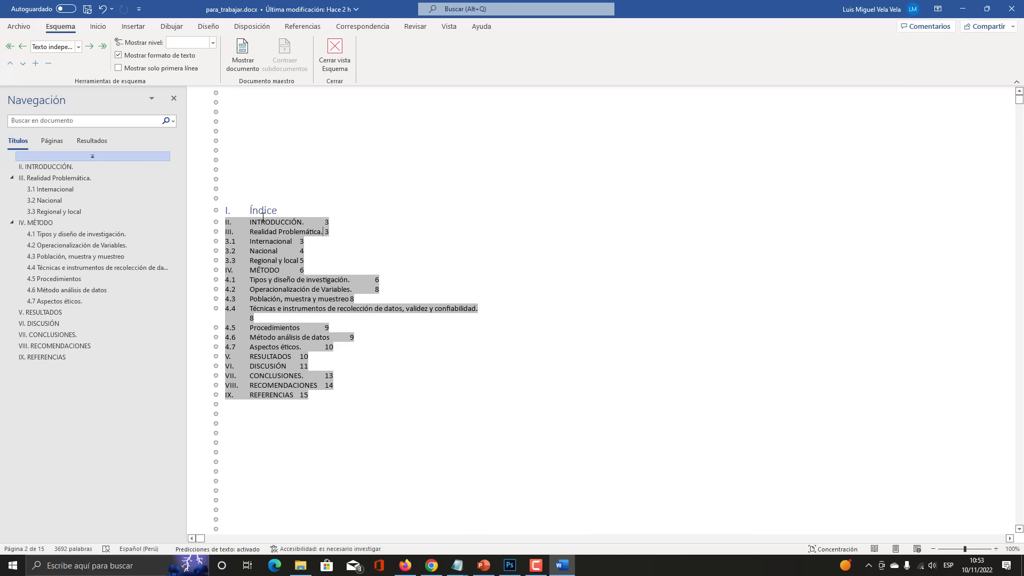
{"action": "key", "text": "super+plus"}
{"action": "left_click_drag", "start_coordinate": [280, 211], "coordinate": [248, 209]}
{"action": "left_click", "coordinate": [266, 212]}
{"action": "key", "text": "super+Escape"}
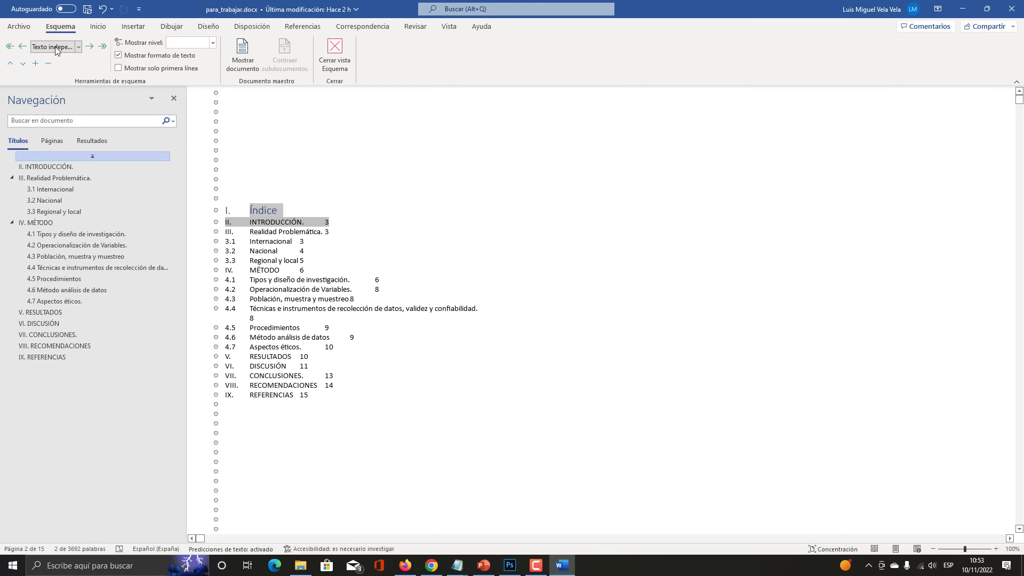
{"action": "key", "text": "super+plus"}
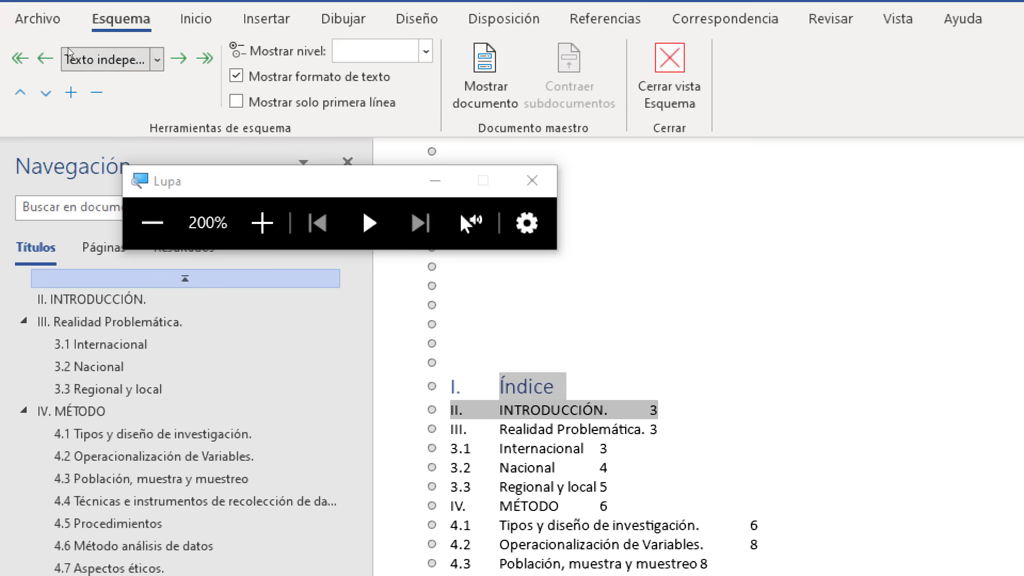
{"action": "left_click", "coordinate": [55, 48]}
{"action": "left_click", "coordinate": [57, 171]}
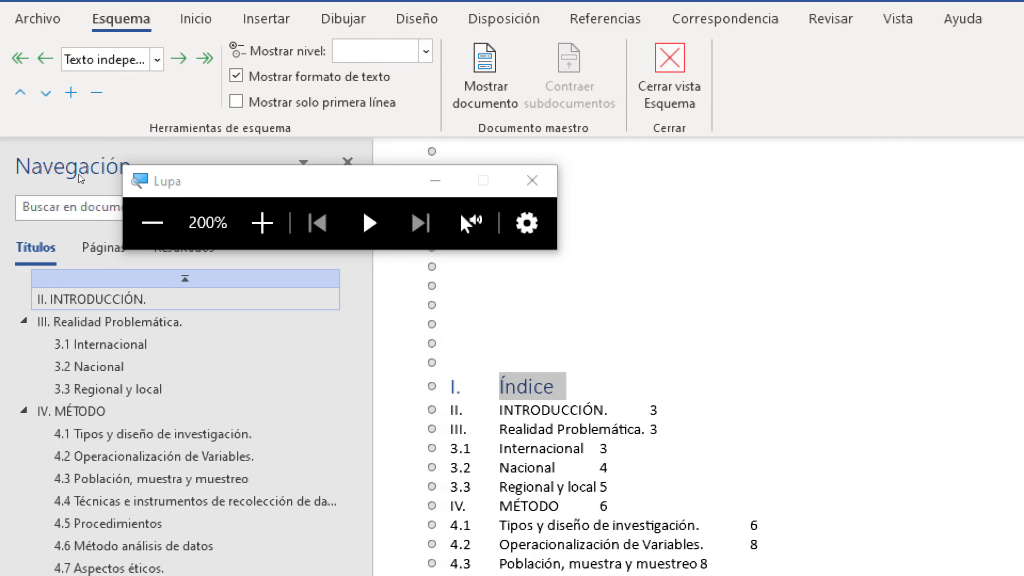
{"action": "left_click", "coordinate": [251, 211]}
{"action": "scroll", "coordinate": [260, 237], "scroll_direction": "up", "scroll_amount": 3}
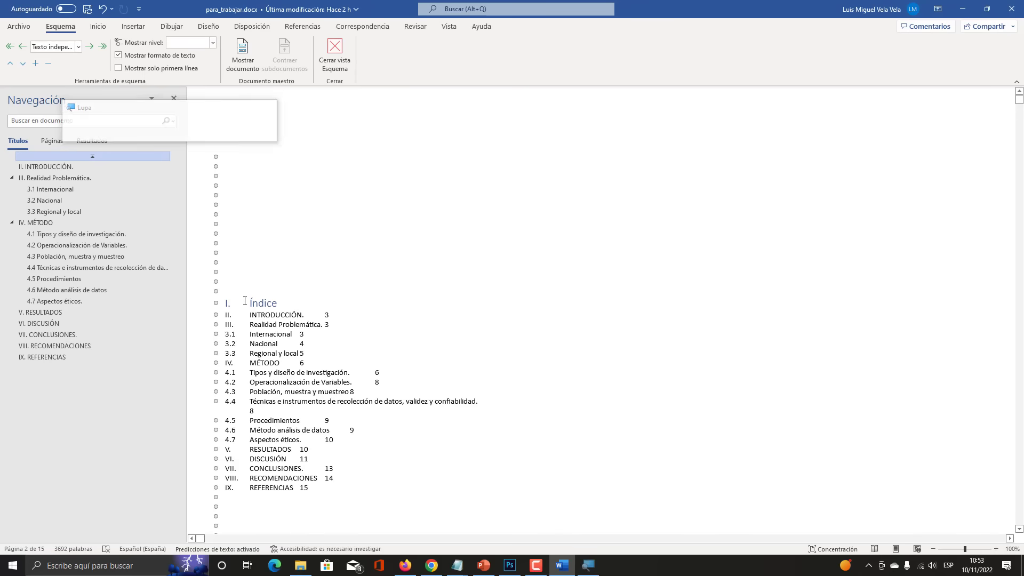
{"action": "key", "text": "Return"}
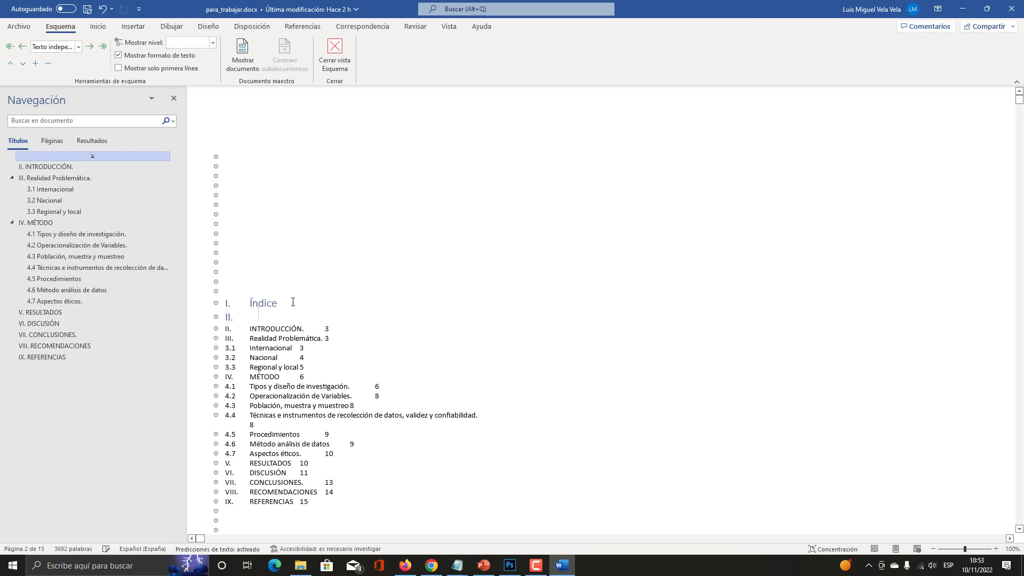
{"action": "key", "text": "ctrl+z"}
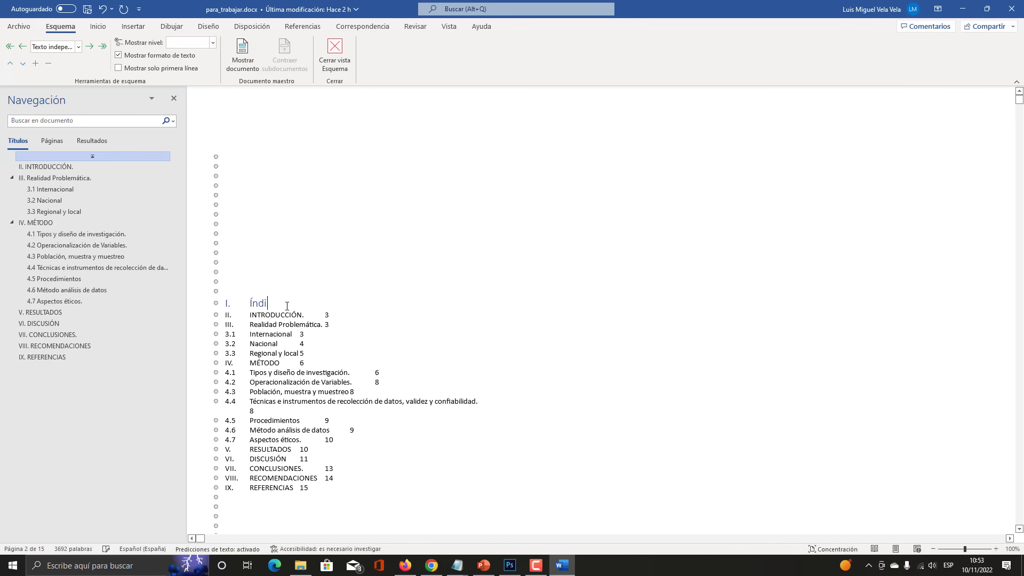
Clear the table of contents title together with its automatic number and retype it as an unnumbered "Índice"
{"action": "key", "text": "ctrl+z"}
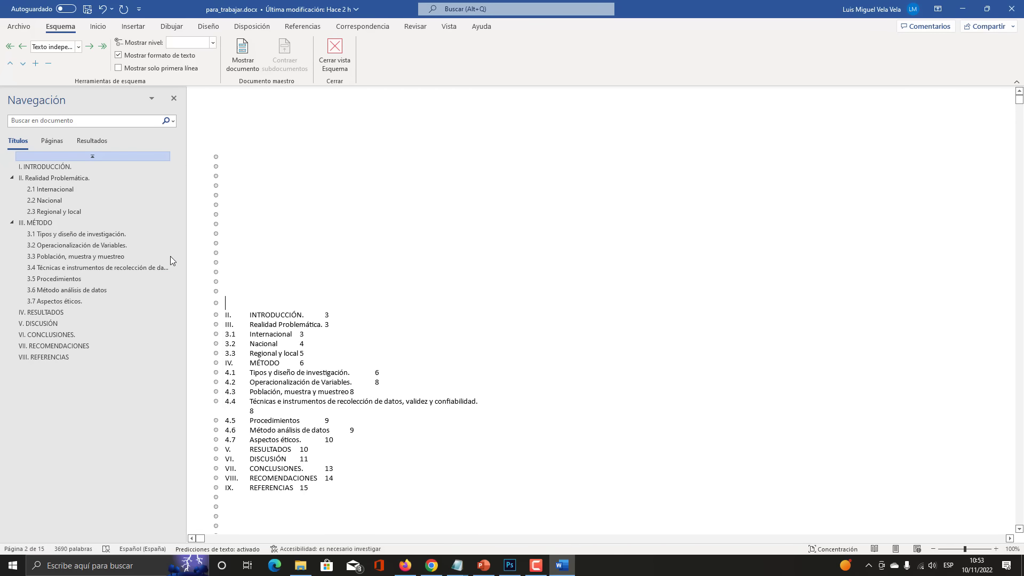
{"action": "type", "text": "Índice"}
{"action": "left_click", "coordinate": [257, 332]}
{"action": "left_click", "coordinate": [244, 303]}
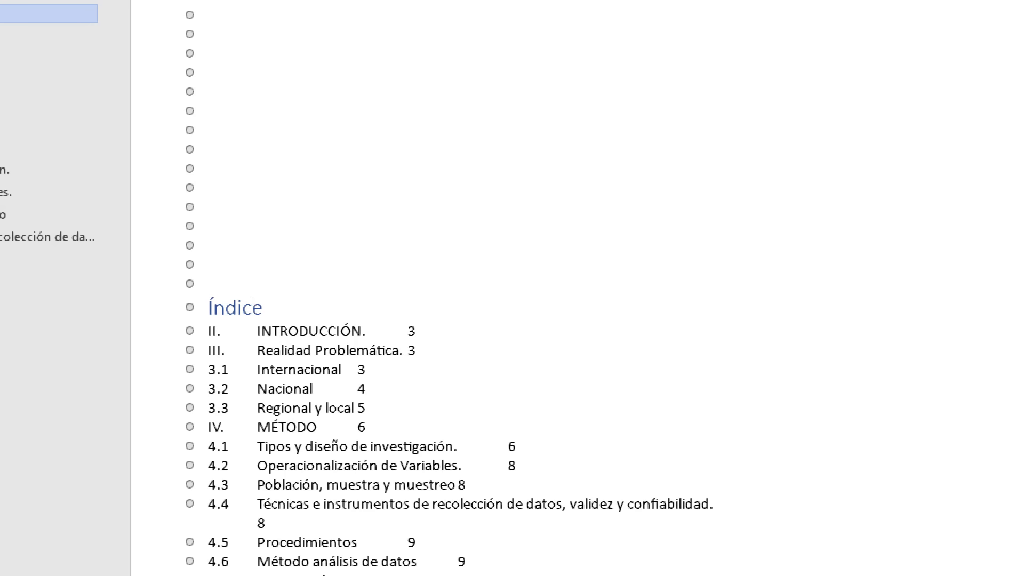
{"action": "double_click", "coordinate": [244, 302]}
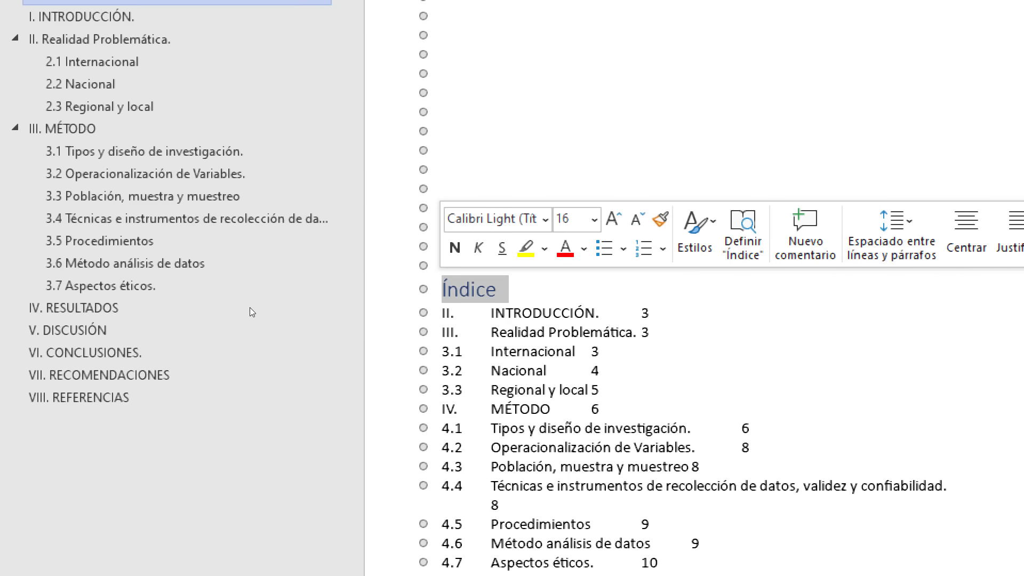
{"action": "key", "text": "BackSpace"}
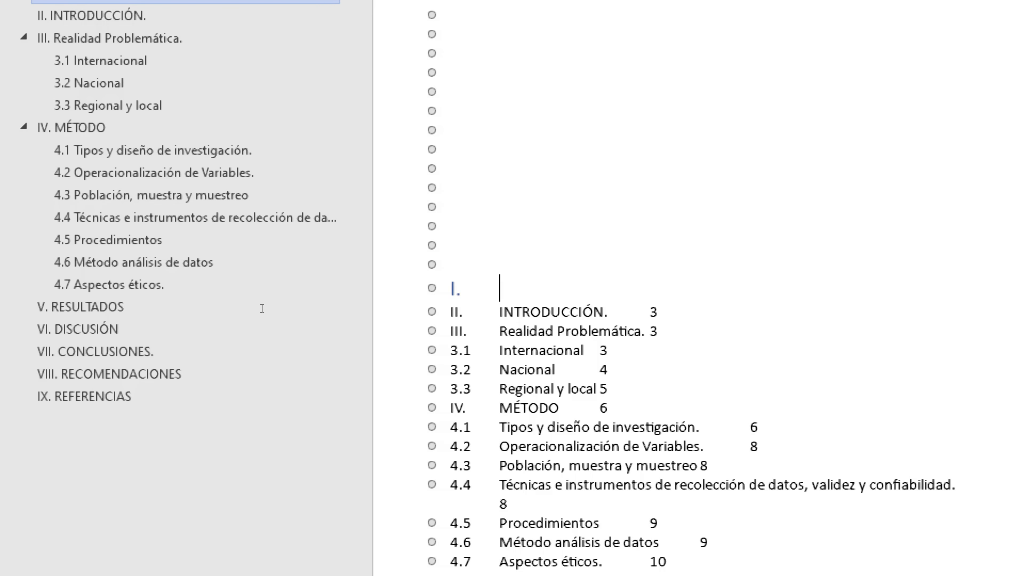
{"action": "type", "text": "Í"}
{"action": "key", "text": "BackSpace"}
{"action": "key", "text": "BackSpace"}
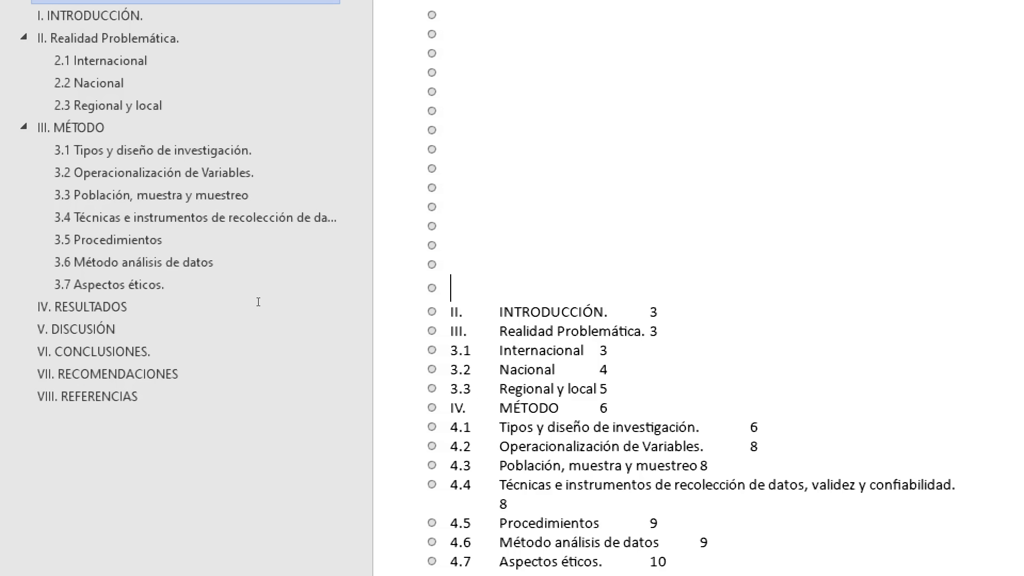
{"action": "type", "text": "p"}
{"action": "key", "text": "BackSpace"}
{"action": "type", "text": "Índice"}
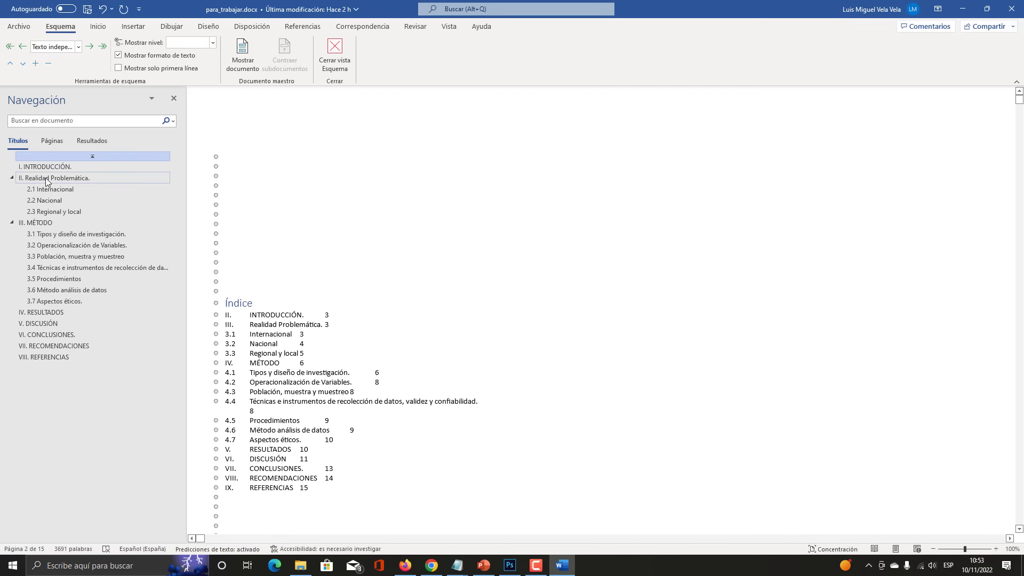
Go to the heading "Realidad Problemática." through the heading navigation and set its outline level to Nivel 2
{"action": "key", "text": "super+plus"}
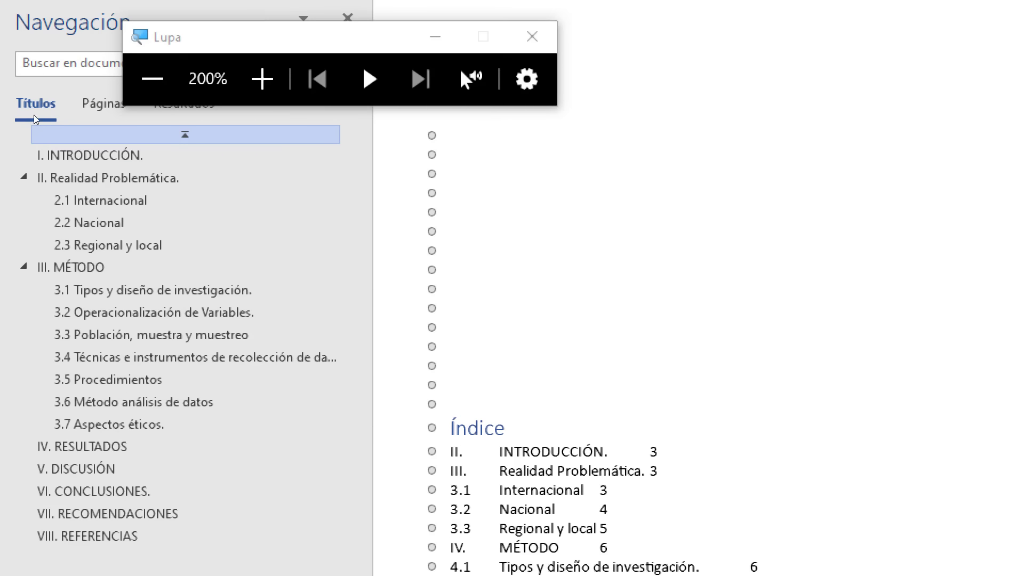
{"action": "left_click", "coordinate": [514, 452]}
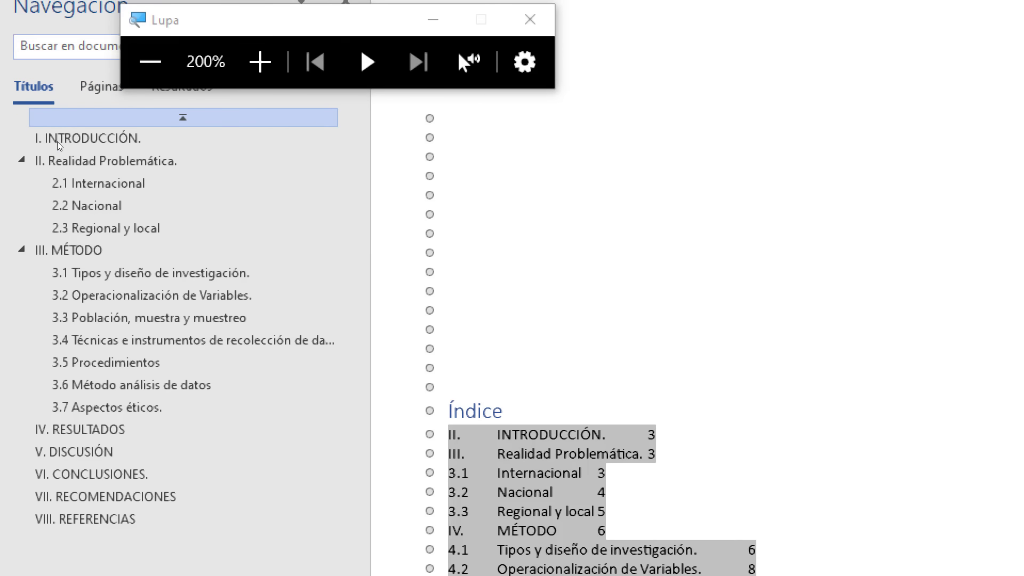
{"action": "key", "text": "super+Escape"}
{"action": "left_click", "coordinate": [55, 179]}
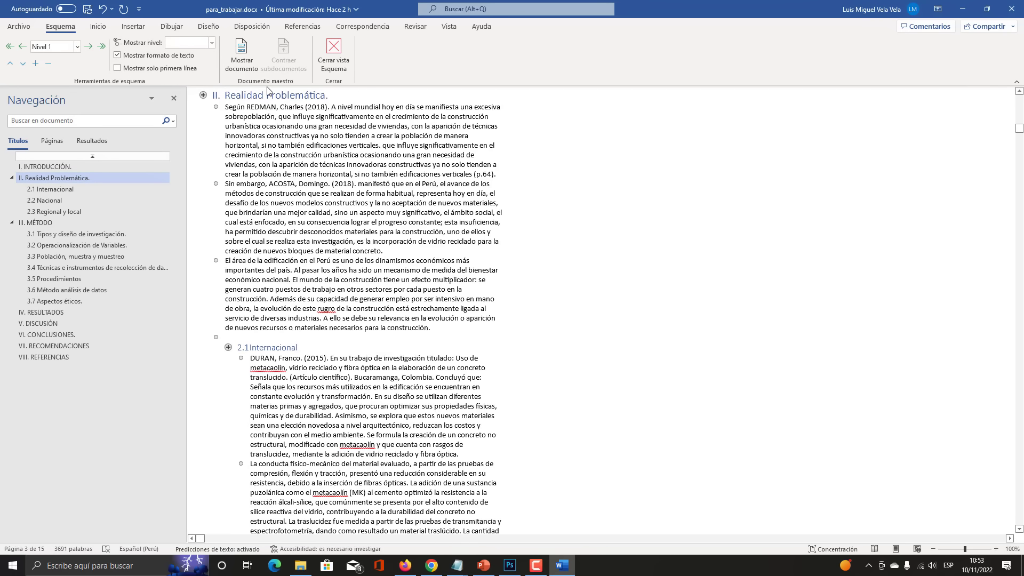
{"action": "key", "text": "super+plus"}
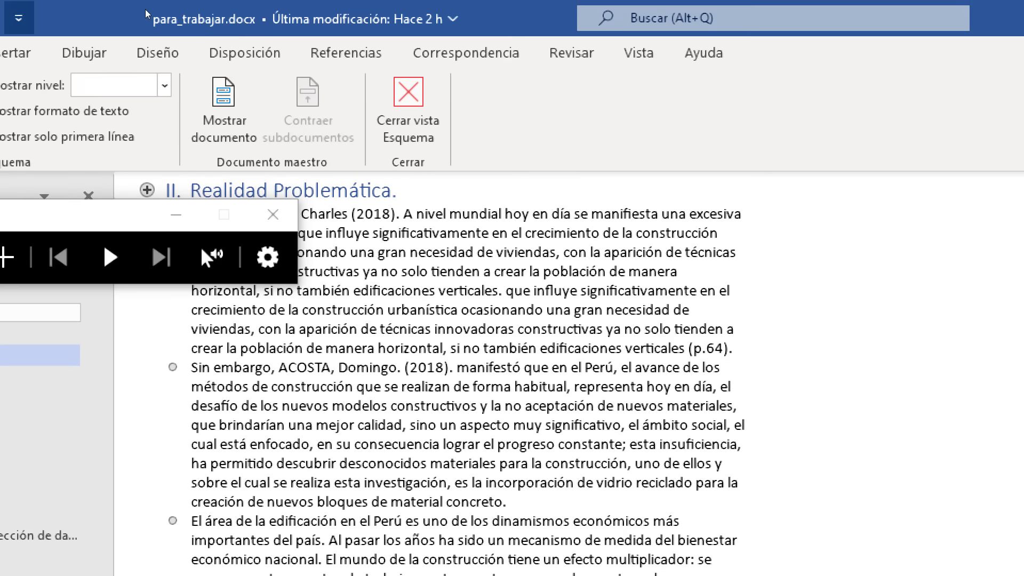
{"action": "left_click", "coordinate": [155, 94]}
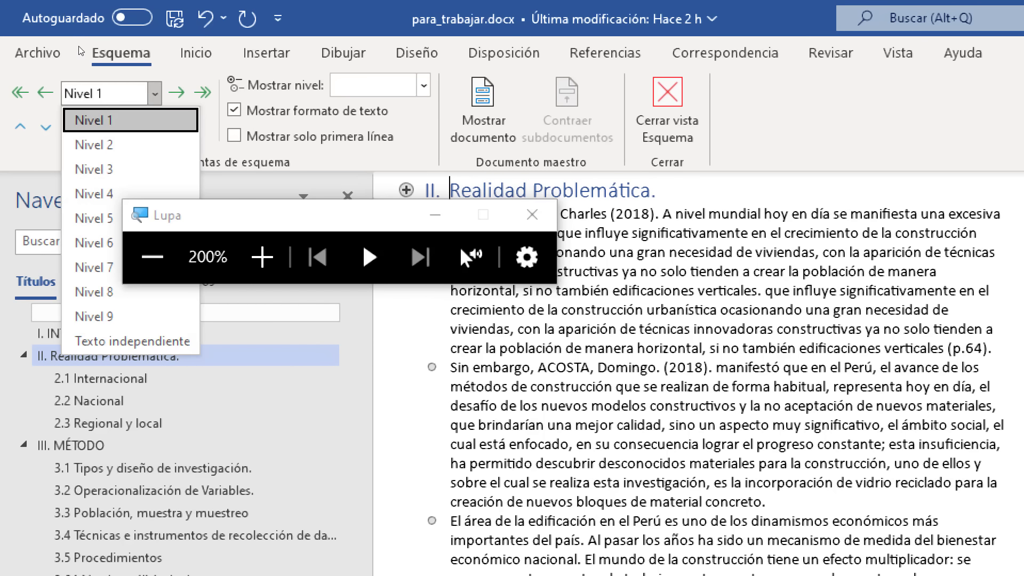
{"action": "left_click_drag", "start_coordinate": [231, 209], "coordinate": [611, 336]}
{"action": "left_click", "coordinate": [154, 92]}
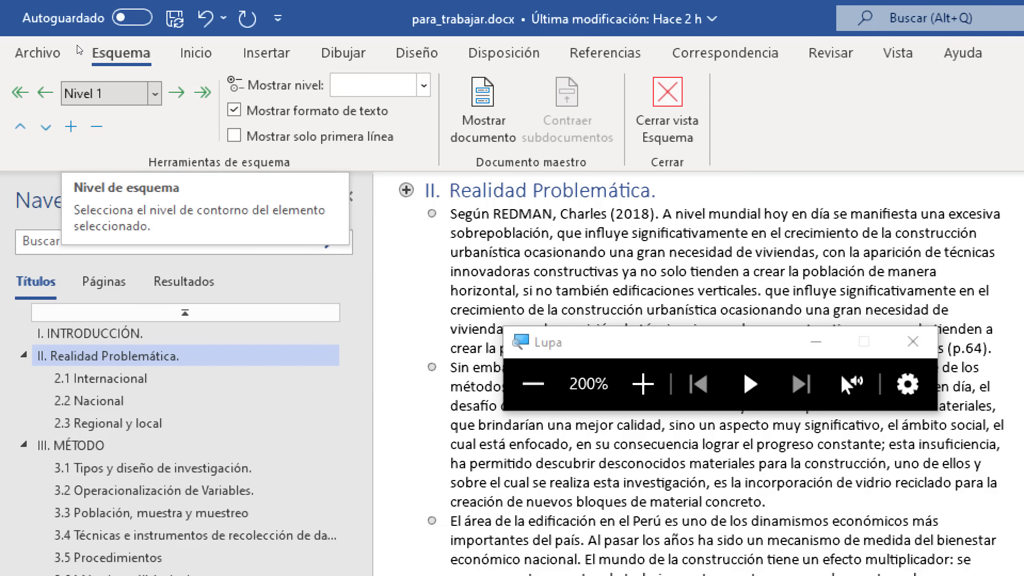
{"action": "left_click", "coordinate": [155, 94]}
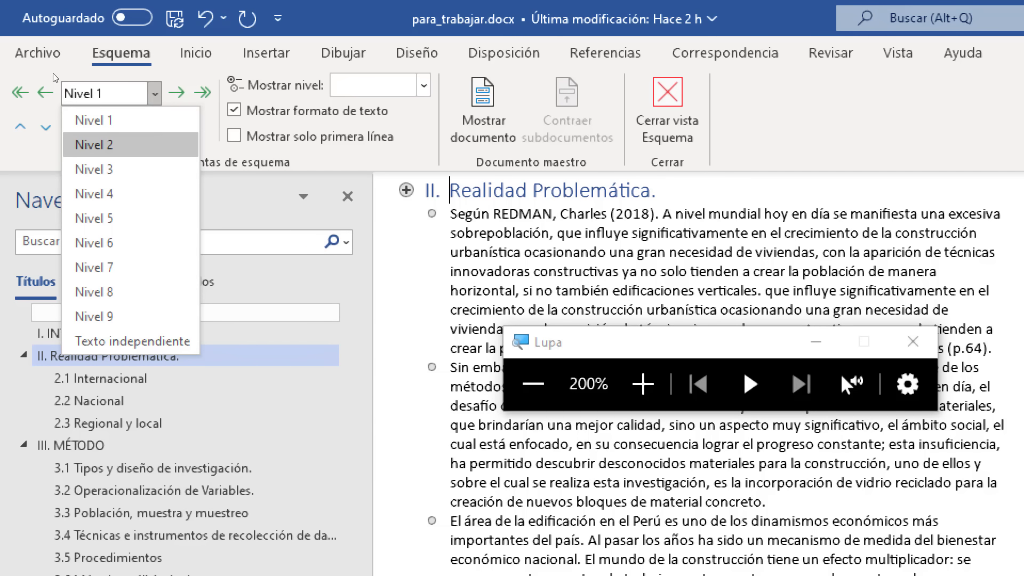
{"action": "left_click", "coordinate": [111, 152]}
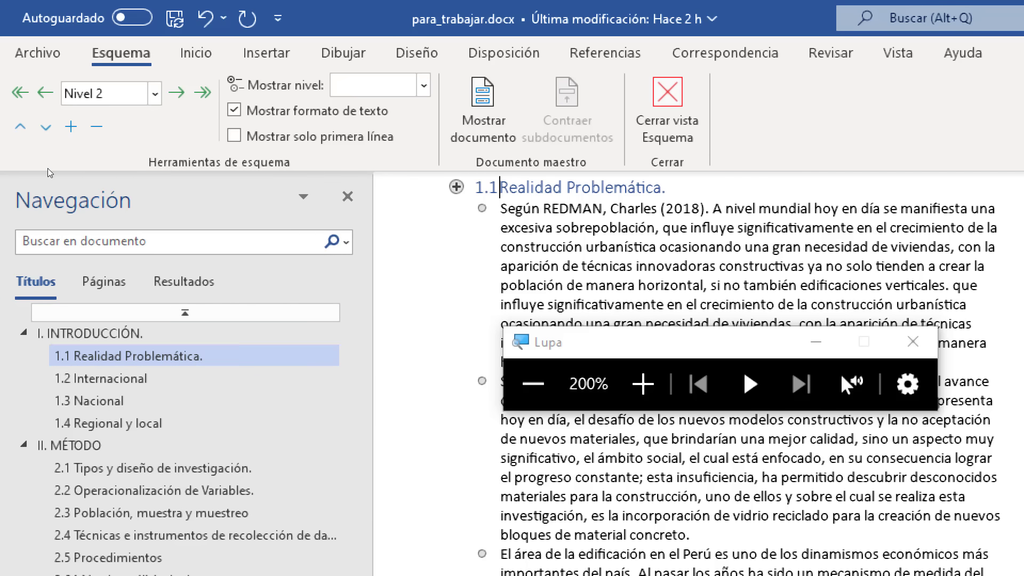
{"action": "key", "text": "super+Escape"}
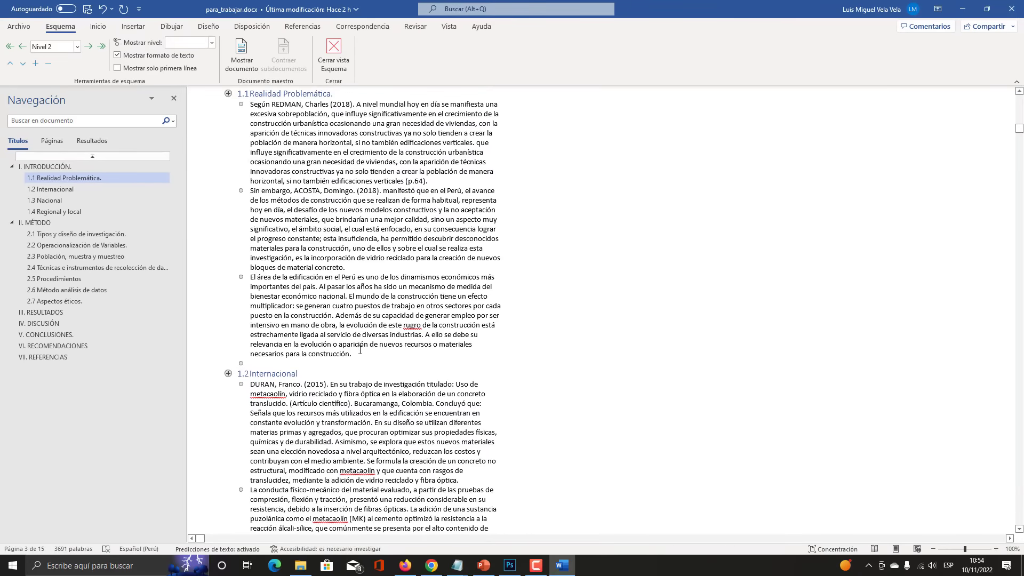
{"action": "left_click_drag", "start_coordinate": [360, 350], "coordinate": [250, 316]}
{"action": "left_click", "coordinate": [287, 292]}
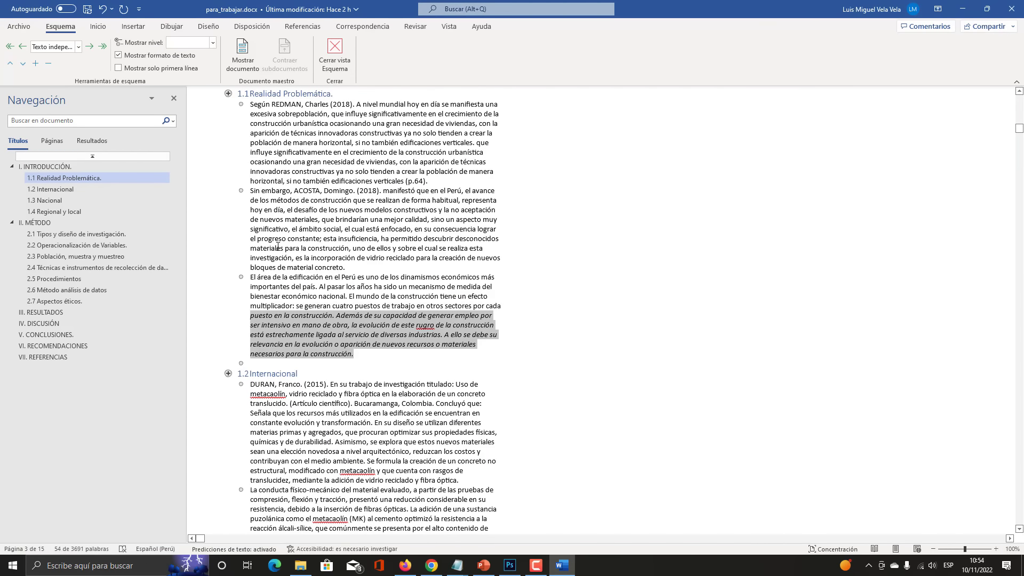
{"action": "key", "text": "ctrl+z"}
Set the outline level of the paragraph beginning "El área de la edificación en el Perú" to Nivel 2 and inspect the heading navigation
{"action": "left_click_drag", "start_coordinate": [250, 277], "coordinate": [486, 296]}
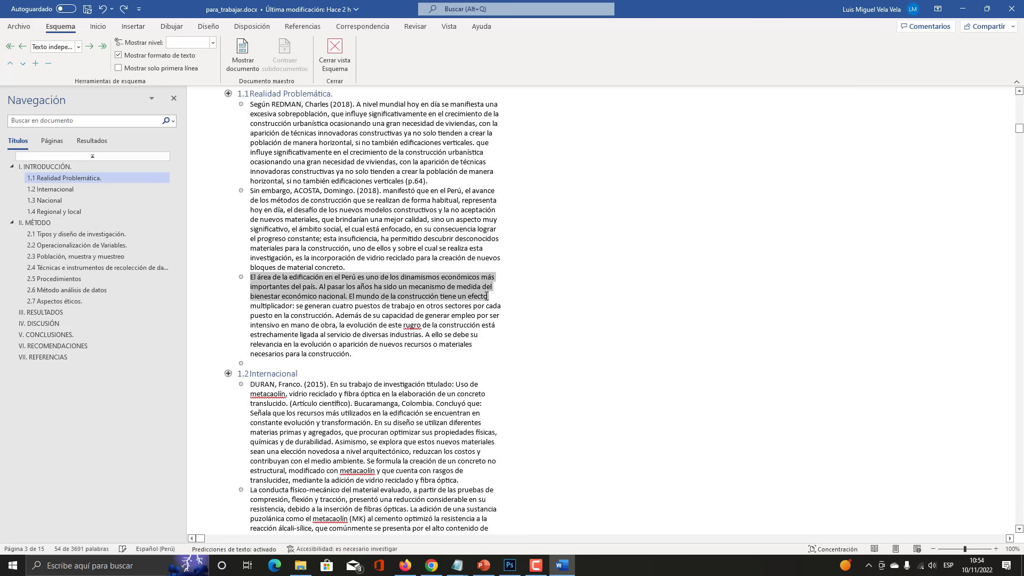
{"action": "left_click", "coordinate": [382, 297]}
{"action": "left_click_drag", "start_coordinate": [250, 277], "coordinate": [348, 297]}
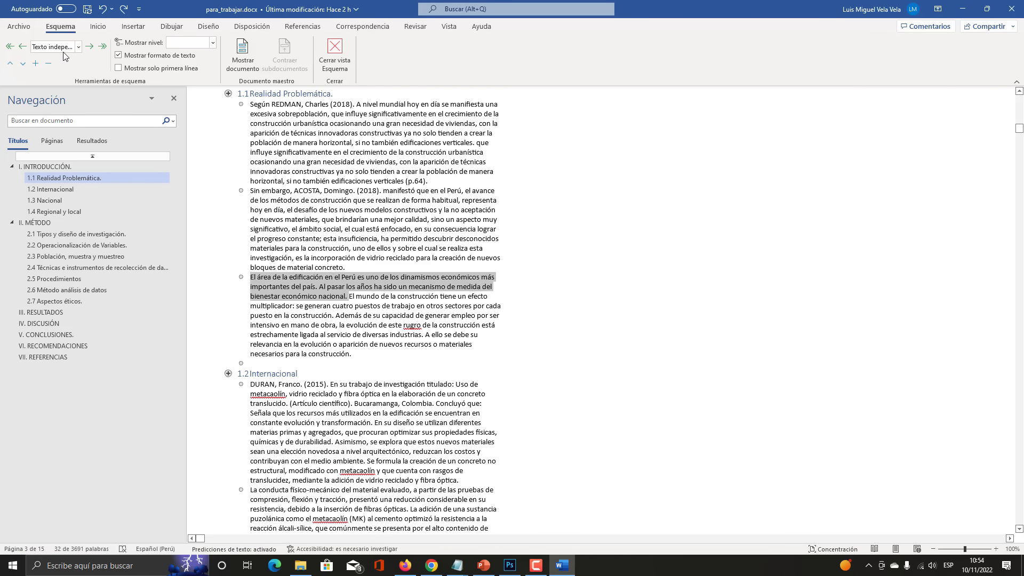
{"action": "left_click", "coordinate": [78, 47]}
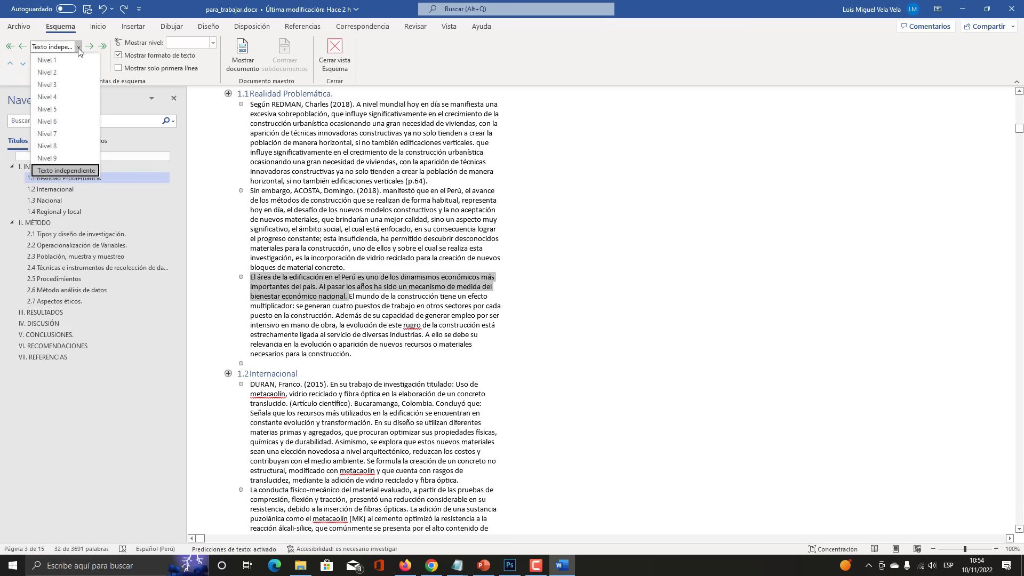
{"action": "left_click", "coordinate": [59, 73]}
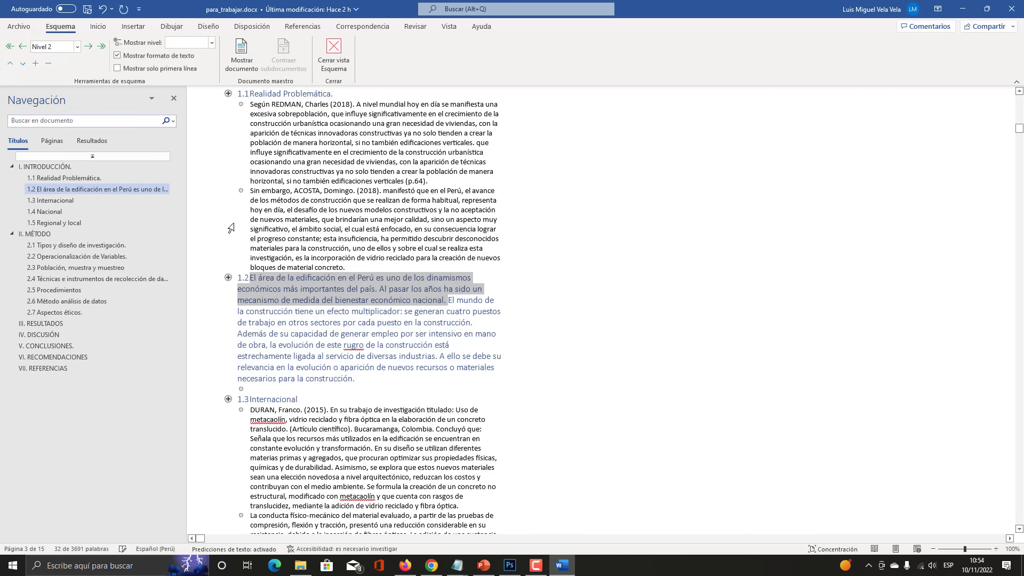
{"action": "left_click", "coordinate": [331, 339]}
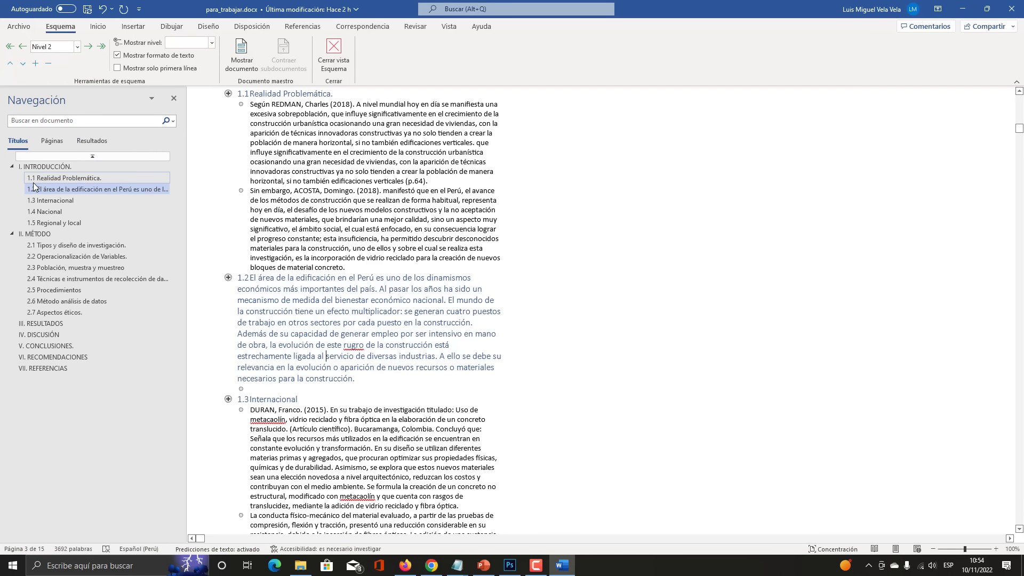
{"action": "key", "text": "super+plus"}
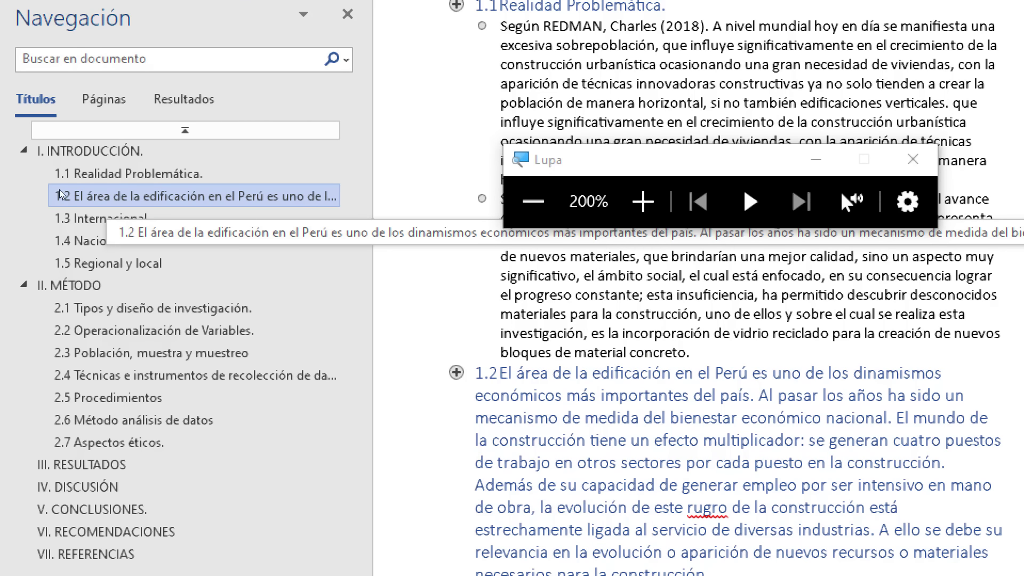
{"action": "key", "text": "super+Escape"}
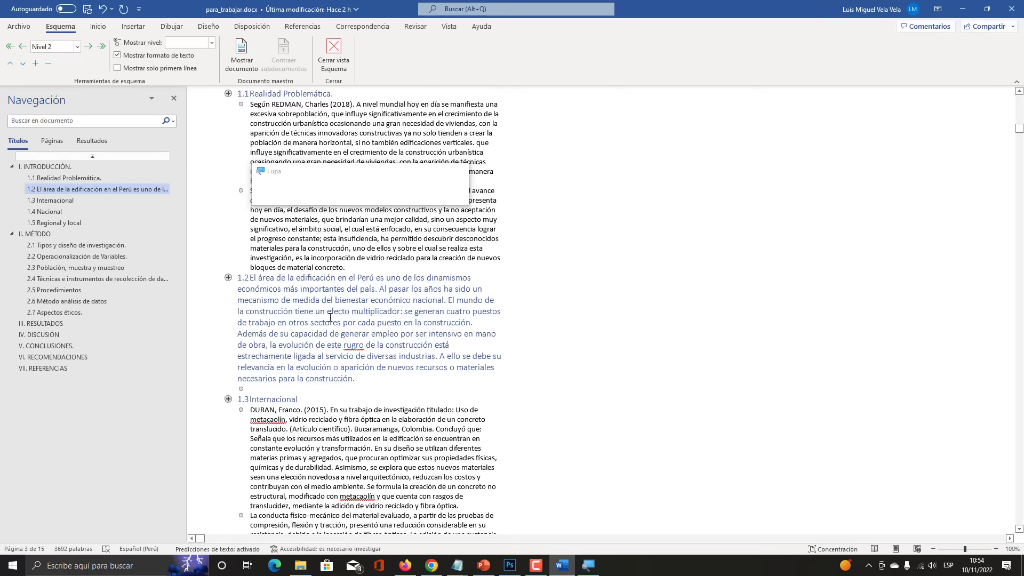
Return the whole paragraph beginning "El área de la edificación en el Perú" to the outline level Texto independiente
{"action": "left_click_drag", "start_coordinate": [360, 381], "coordinate": [228, 277]}
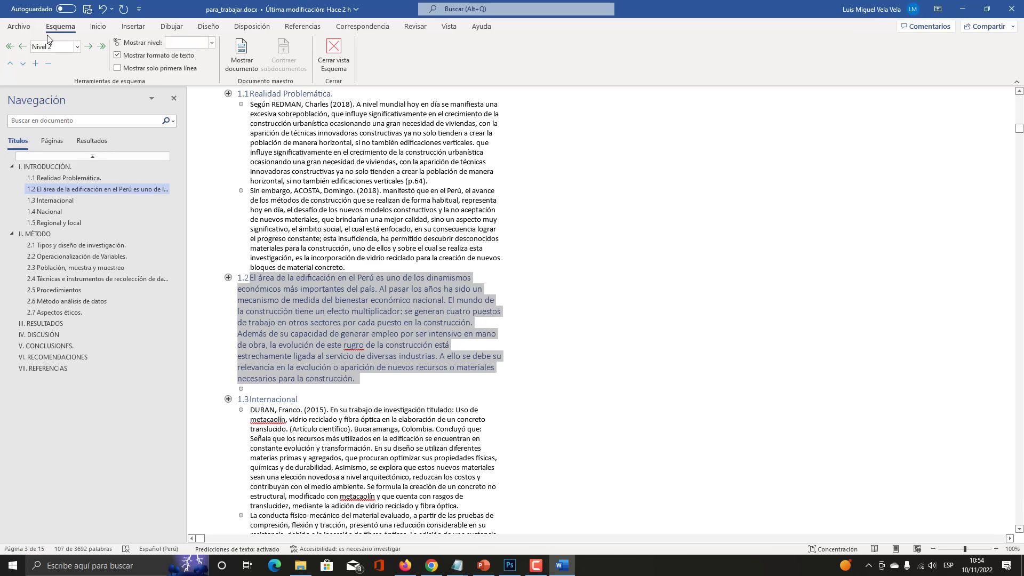
{"action": "key", "text": "super+plus"}
{"action": "left_click", "coordinate": [77, 47]}
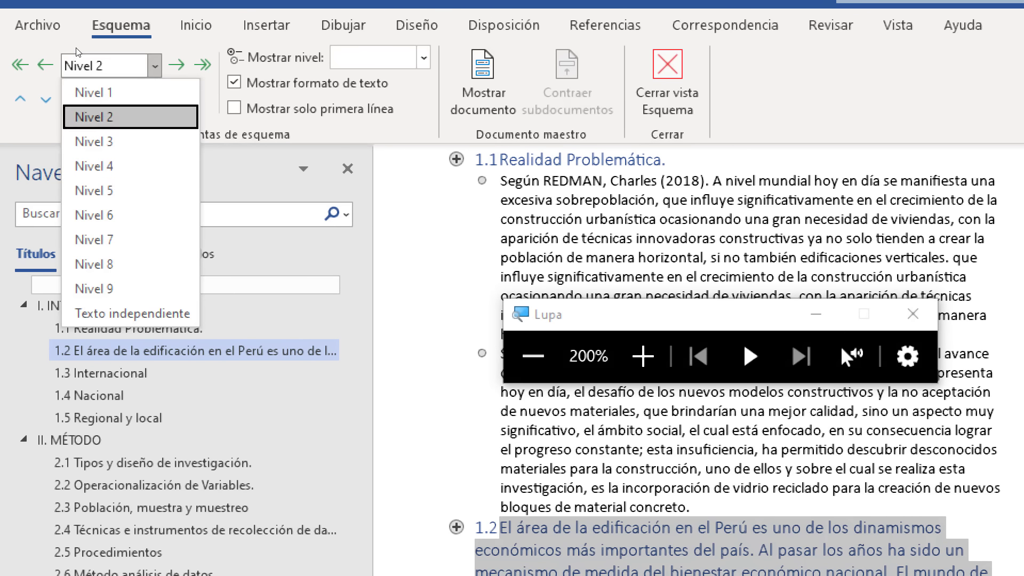
{"action": "key", "text": "super+Escape"}
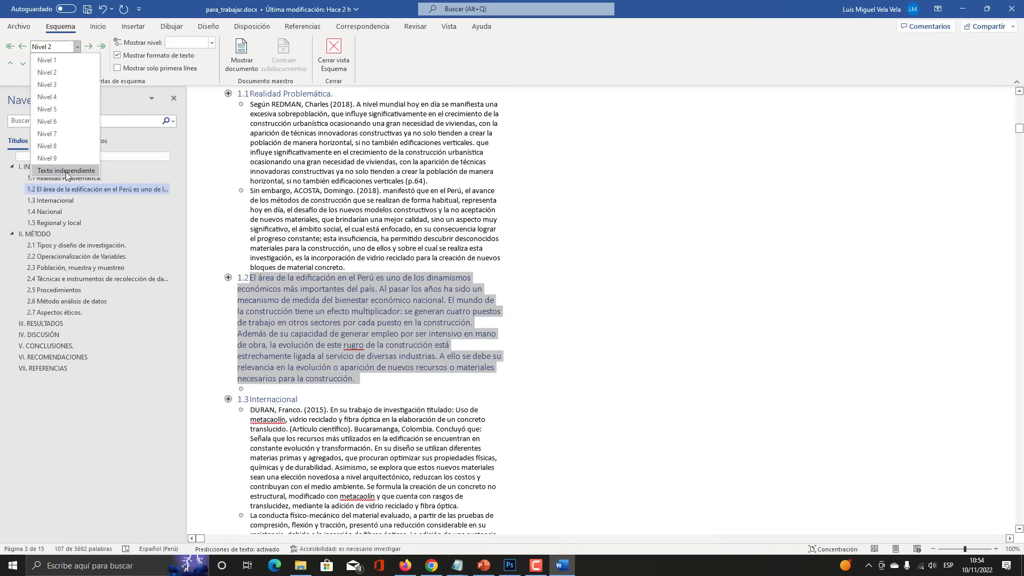
{"action": "left_click", "coordinate": [66, 171]}
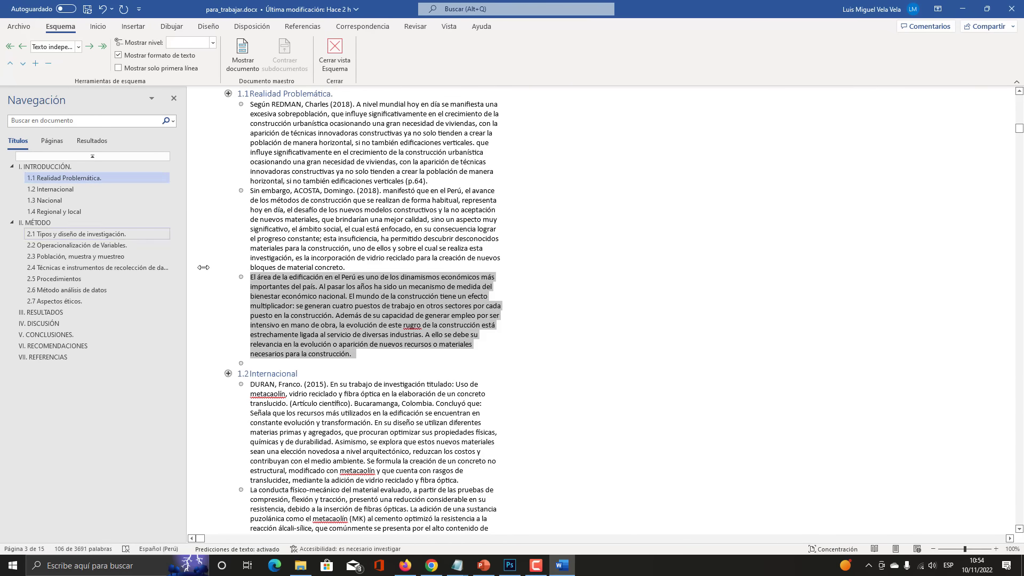
{"action": "left_click", "coordinate": [368, 358]}
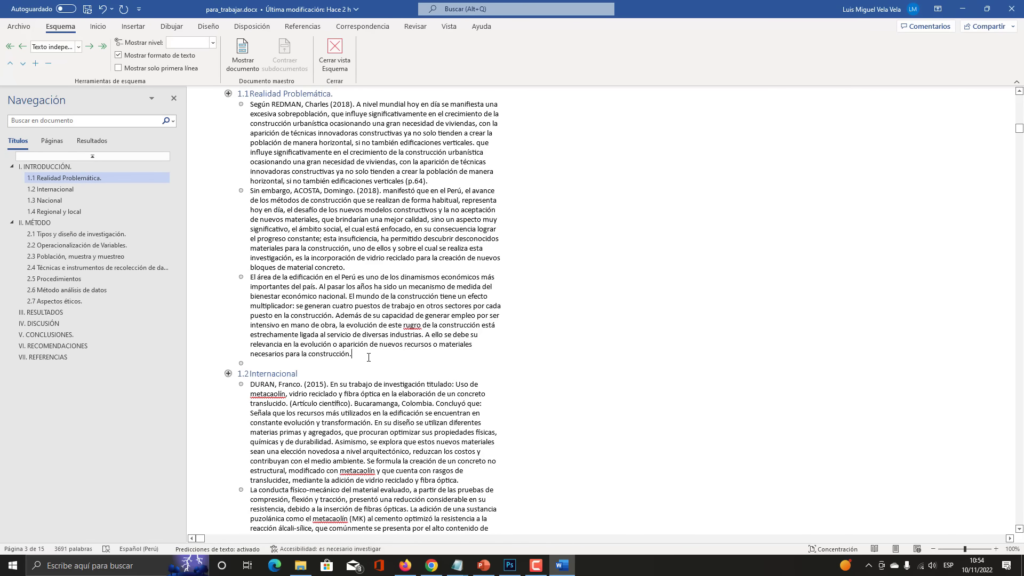
Add two blank paragraphs at the end of the "Internacional" section, just before the heading "Nacional"
{"action": "scroll", "coordinate": [368, 358], "scroll_direction": "down", "scroll_amount": 20}
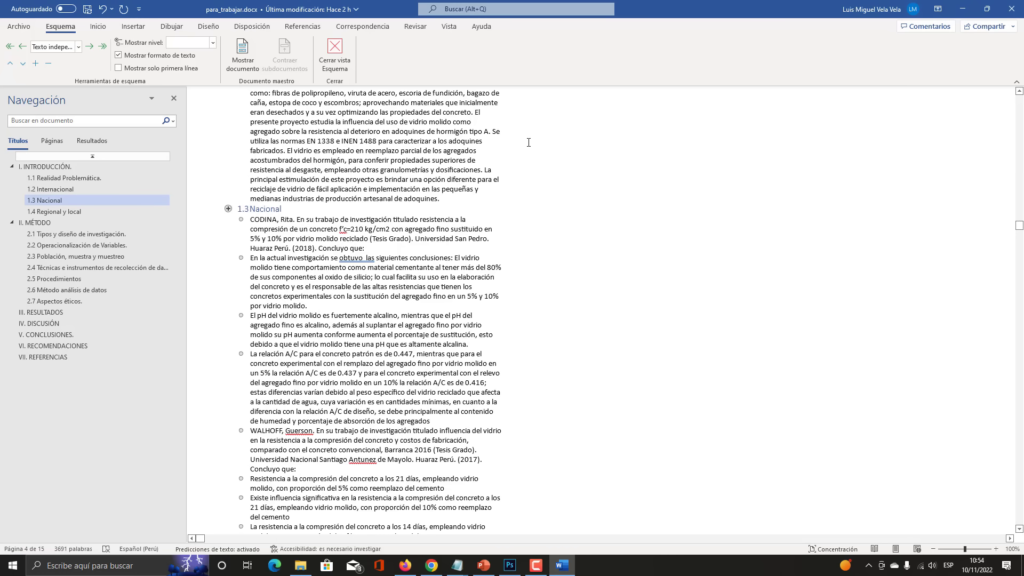
{"action": "left_click", "coordinate": [458, 199]}
{"action": "key", "text": "Return"}
{"action": "key", "text": "Return"}
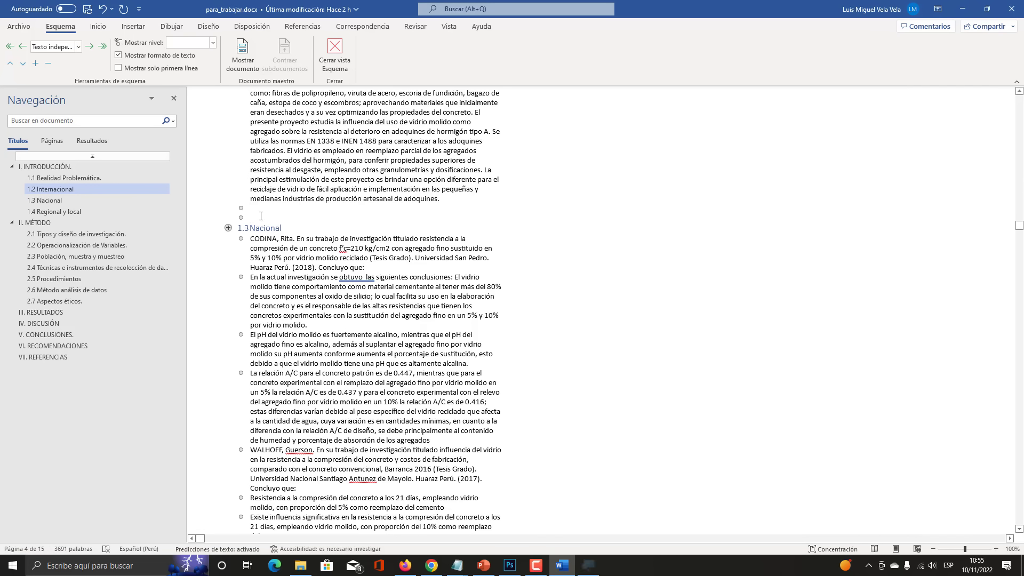
Set the outline level of the blank paragraph directly above the heading "Nacional" to Nivel 1
{"action": "key", "text": "super+plus"}
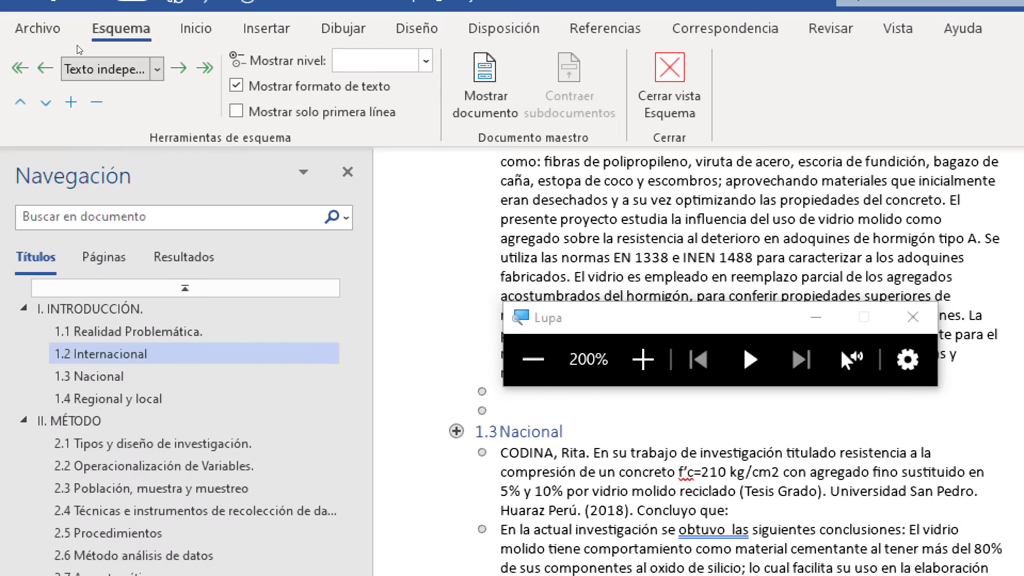
{"action": "left_click", "coordinate": [157, 68]}
{"action": "left_click", "coordinate": [128, 96]}
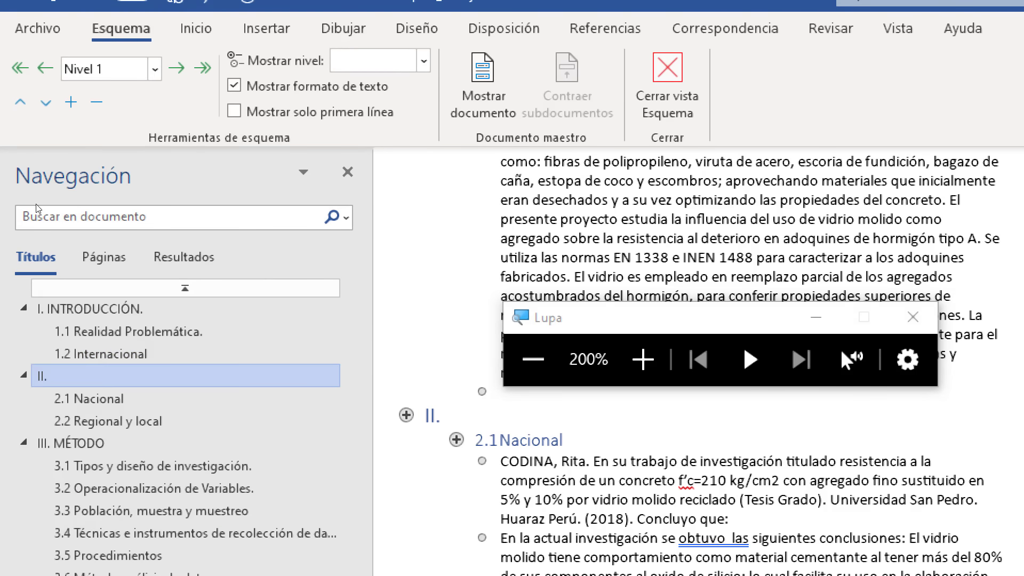
{"action": "key", "text": "super+Escape"}
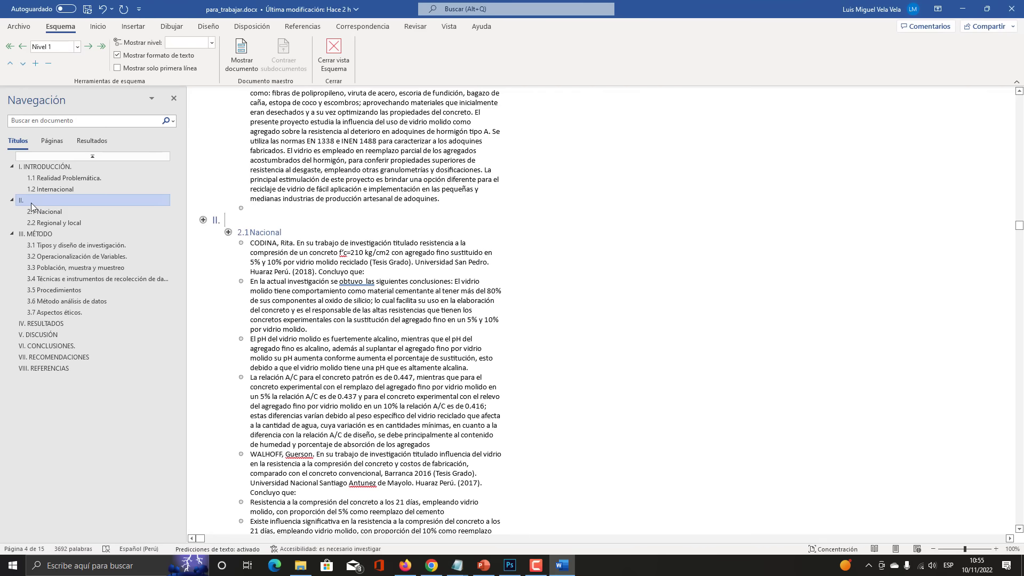
Go to the empty heading above "Nacional" through the heading navigation and set its outline level to Texto independiente
{"action": "key", "text": "super+plus"}
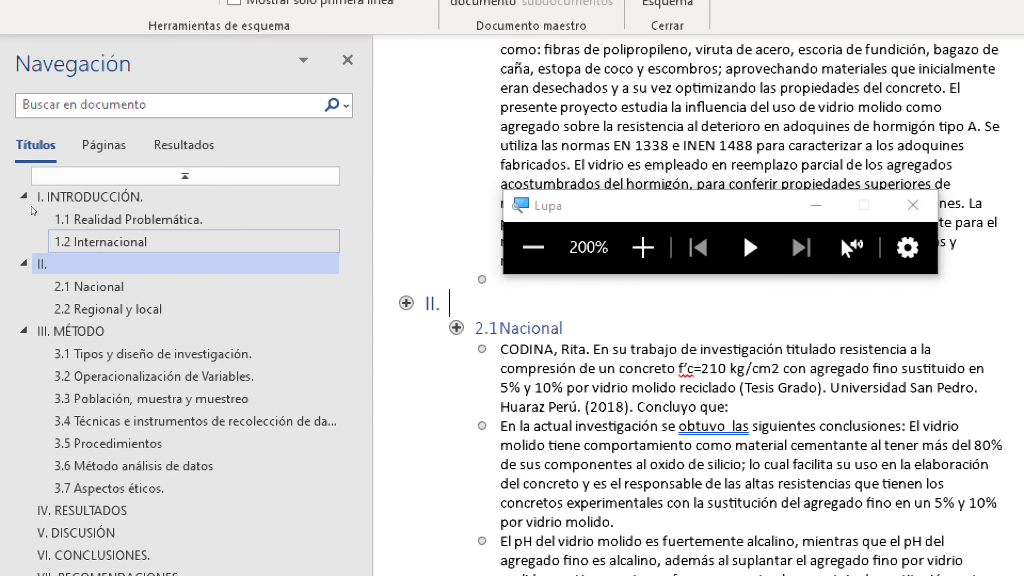
{"action": "left_click", "coordinate": [39, 212]}
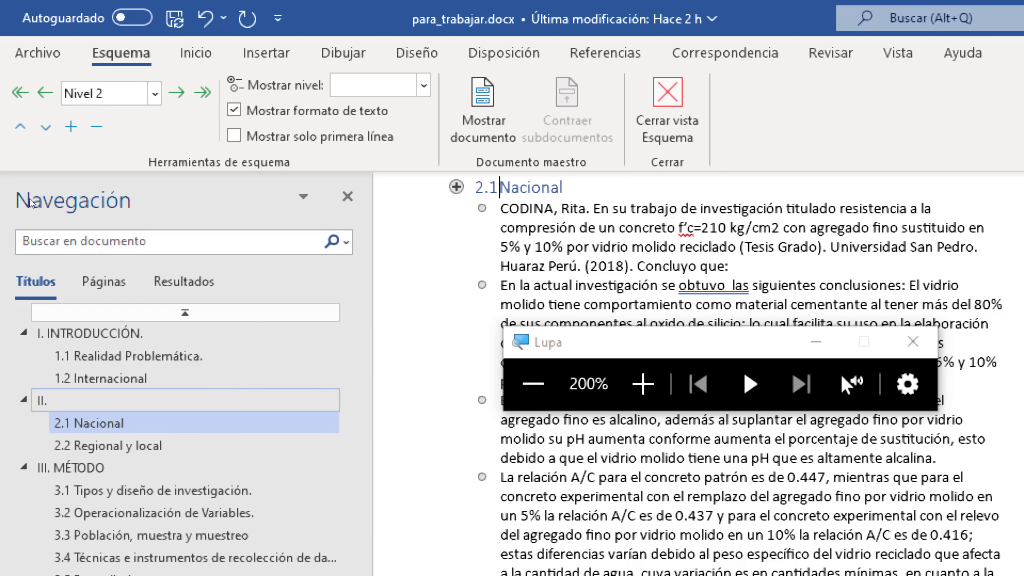
{"action": "left_click", "coordinate": [33, 200]}
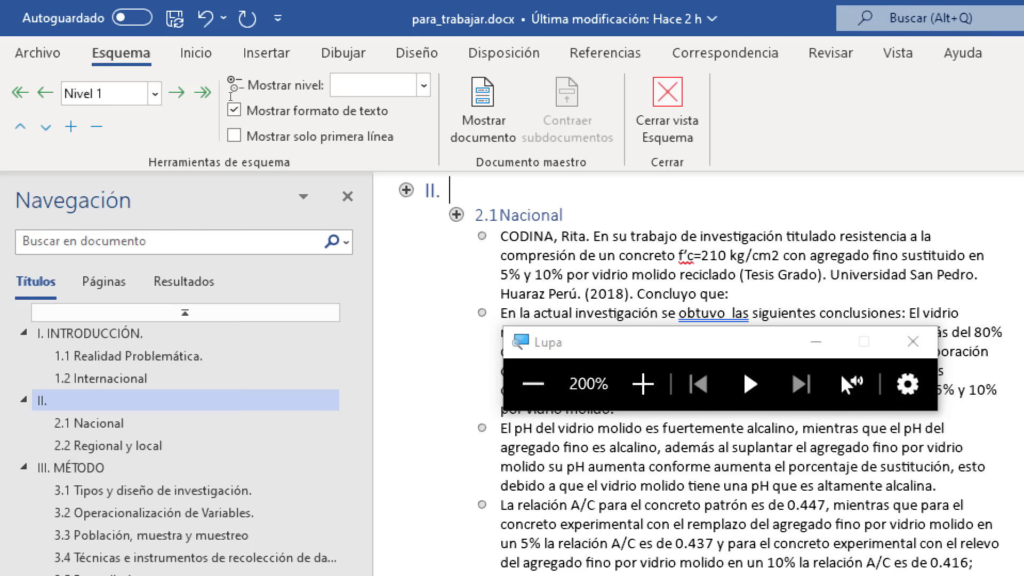
{"action": "left_click", "coordinate": [154, 94]}
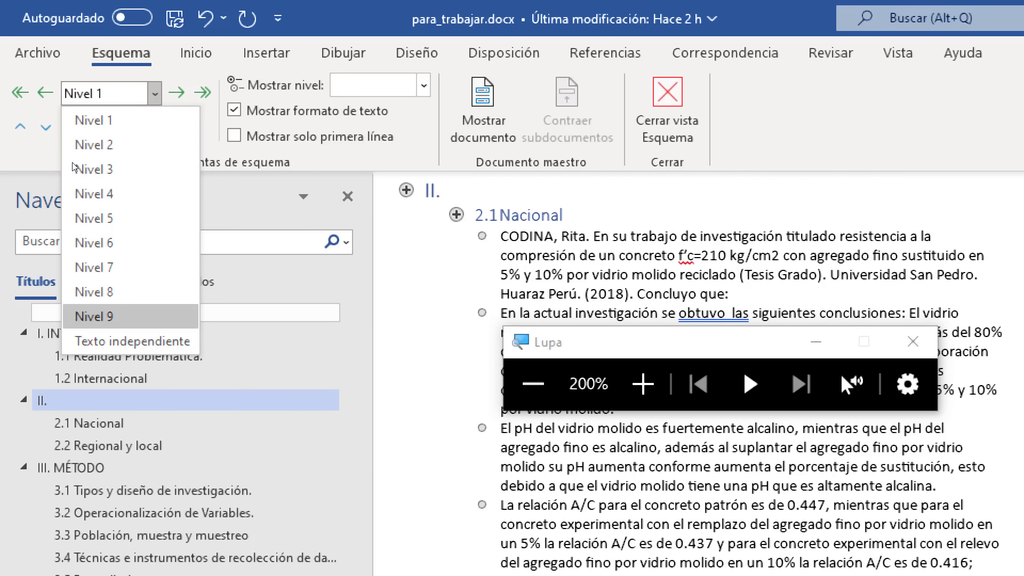
{"action": "left_click", "coordinate": [140, 345]}
{"action": "key", "text": "super+Escape"}
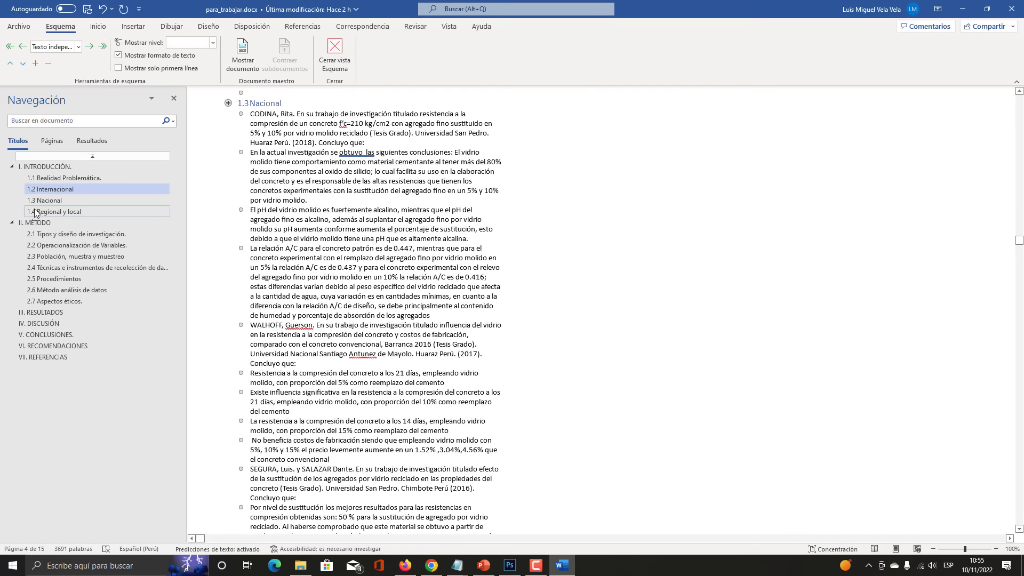
Review the heading hierarchy by jumping to "Tipos y diseño de investigación.", "Internacional", "Realidad Problemática." and "INTRODUCCIÓN.", and return to the document's beginning
{"action": "key", "text": "super+plus"}
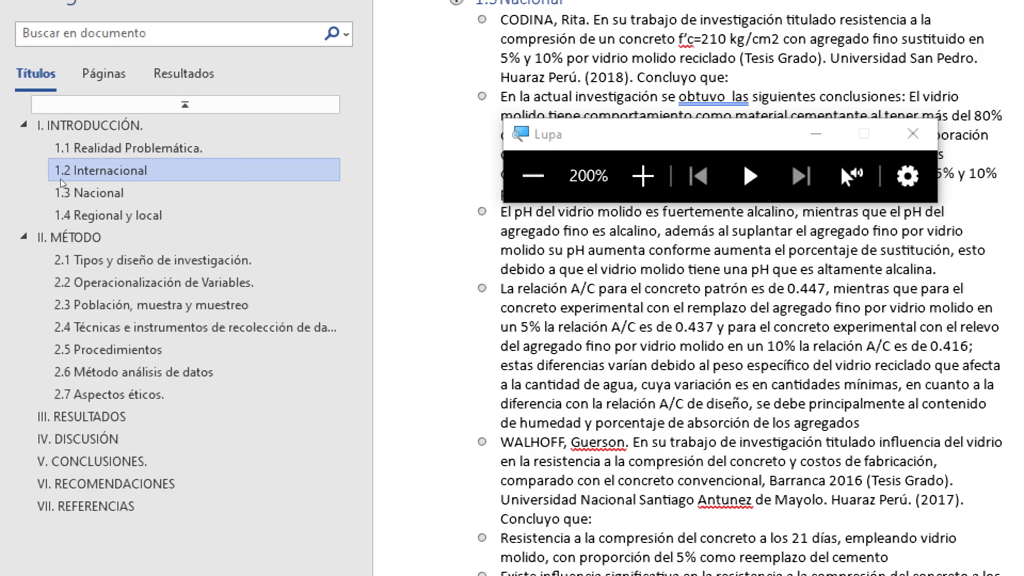
{"action": "left_click", "coordinate": [80, 260]}
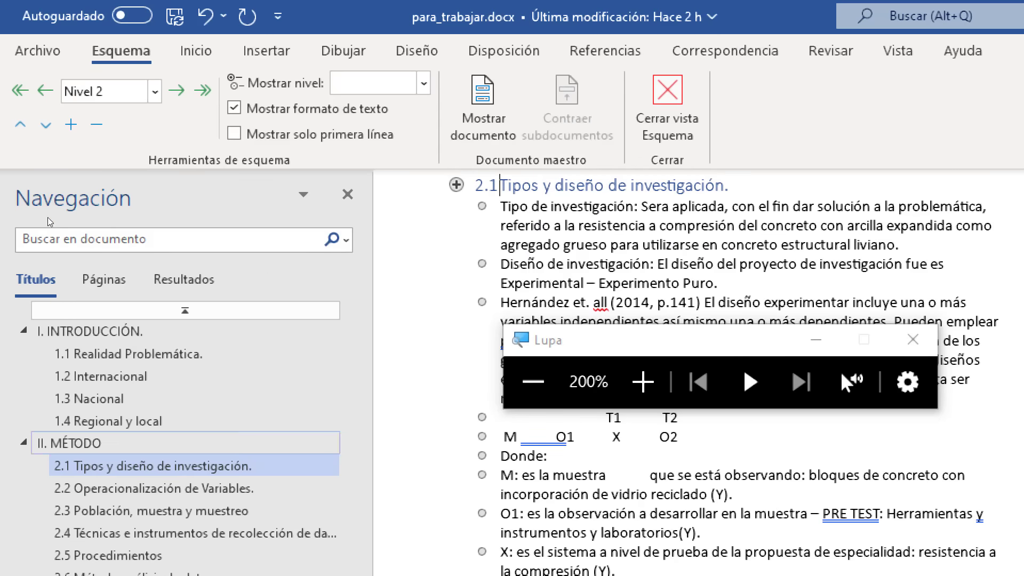
{"action": "left_click", "coordinate": [96, 376]}
{"action": "left_click", "coordinate": [96, 355]}
{"action": "left_click", "coordinate": [96, 335]}
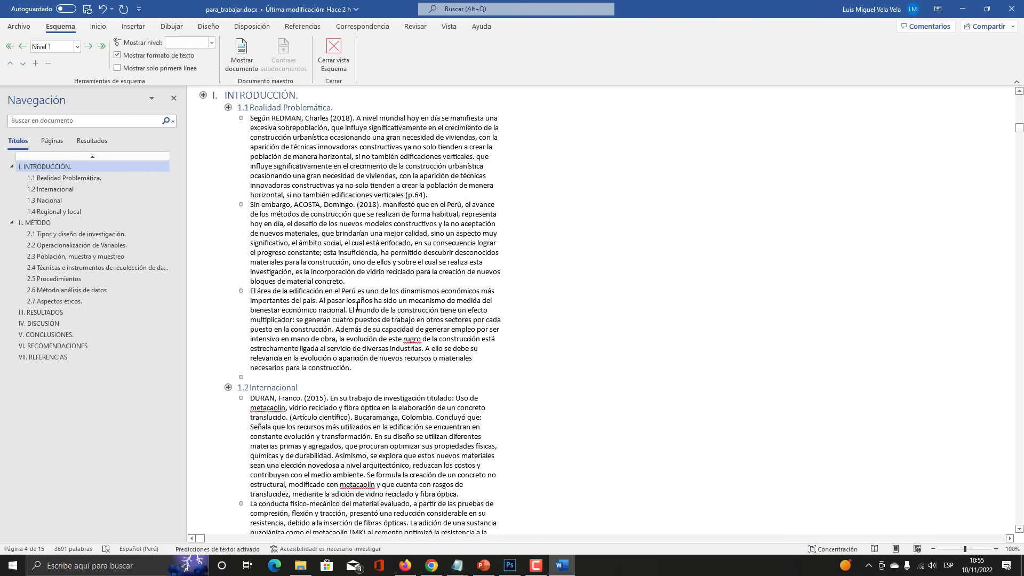
{"action": "scroll", "coordinate": [358, 307], "scroll_direction": "up", "scroll_amount": 10}
{"action": "scroll", "coordinate": [357, 306], "scroll_direction": "up", "scroll_amount": 10}
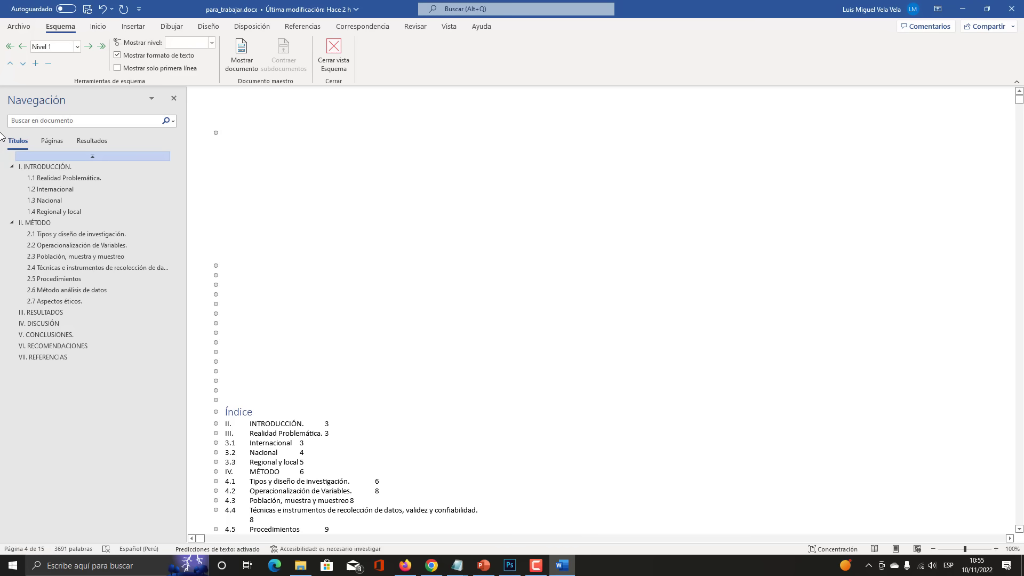
{"action": "key", "text": "super+plus"}
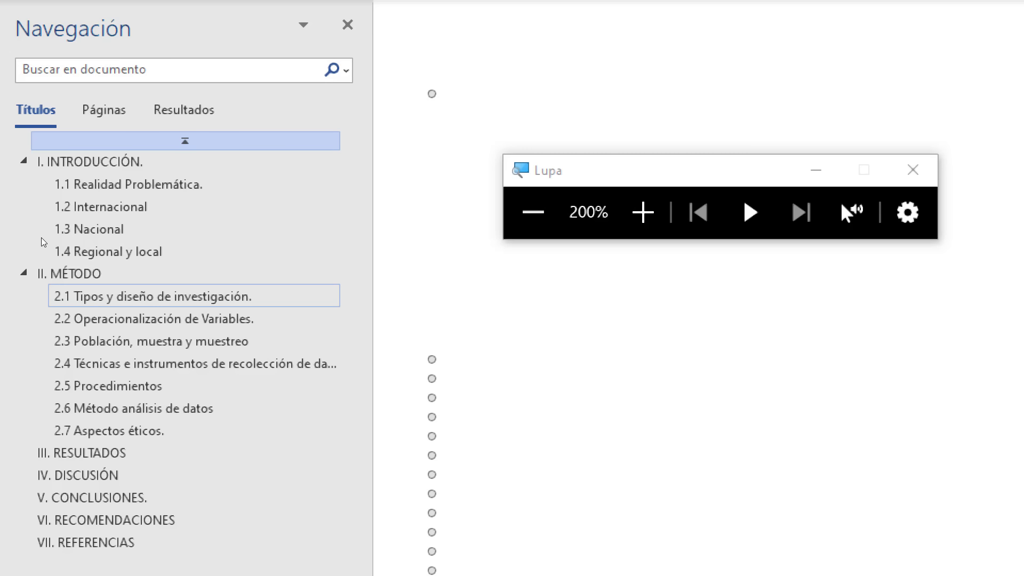
{"action": "key", "text": "super+Escape"}
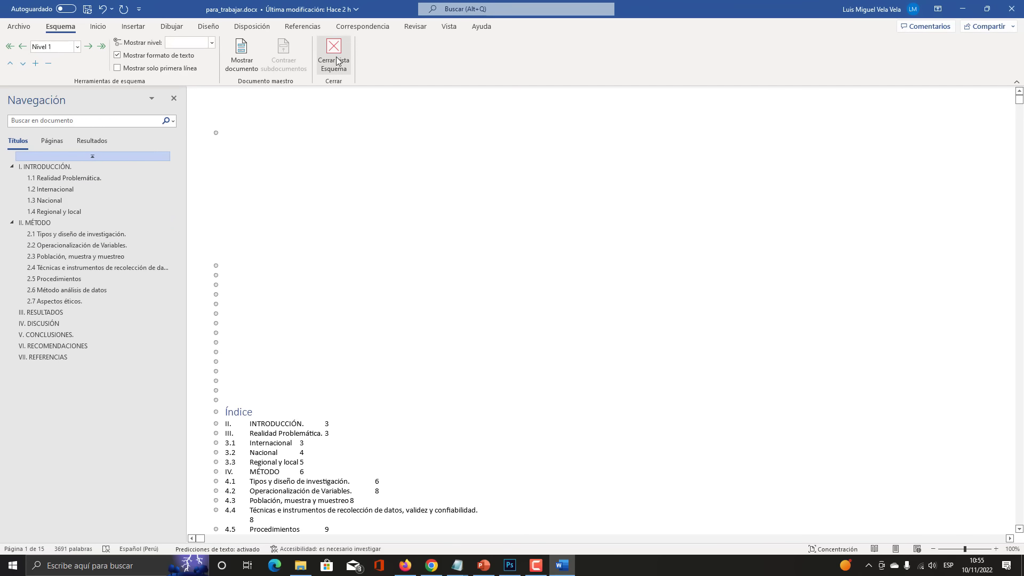
Close the Esquema (outline) view and return to the normal page layout
{"action": "key", "text": "super+plus"}
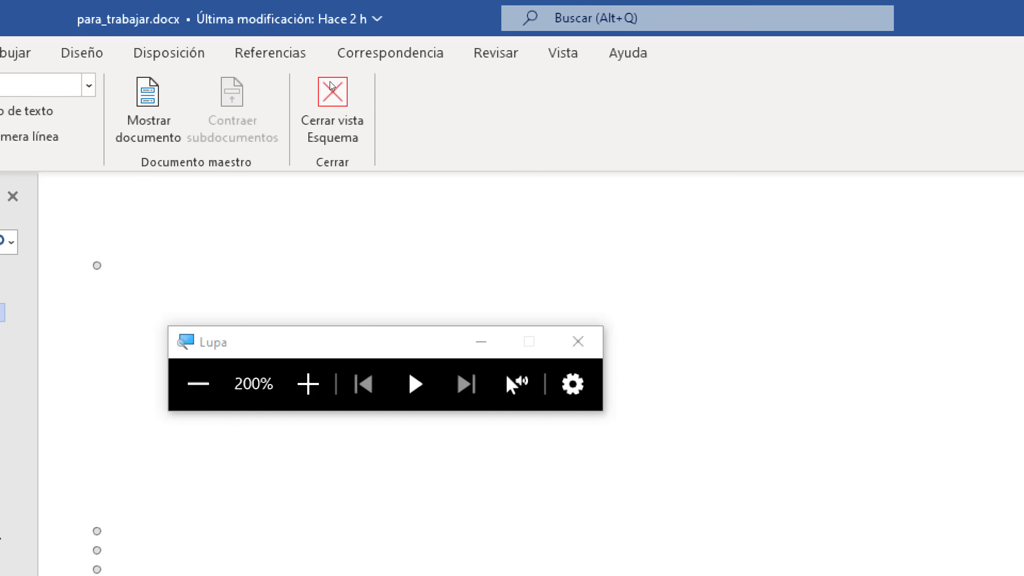
{"action": "key", "text": "super+Escape"}
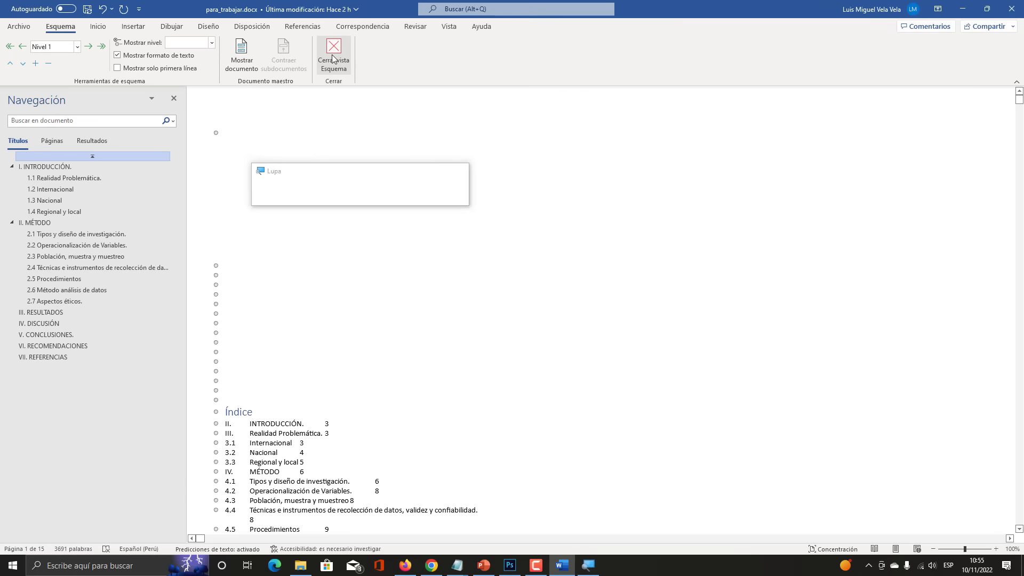
{"action": "left_click", "coordinate": [333, 77]}
Update the table of contents under "Índice" with the option Actualizar toda la tabla
{"action": "scroll", "coordinate": [419, 397], "scroll_direction": "up", "scroll_amount": 10}
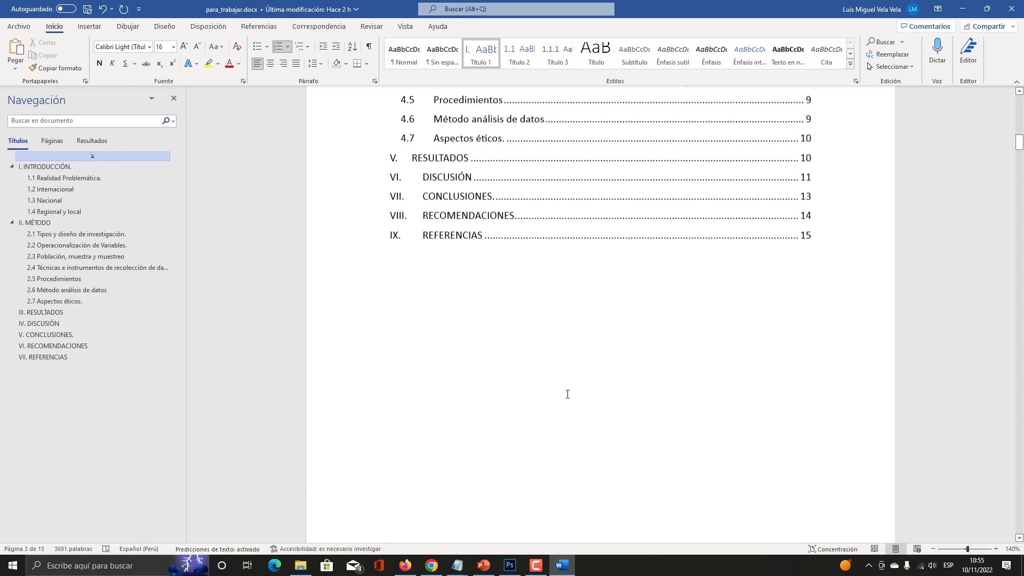
{"action": "left_click", "coordinate": [508, 271]}
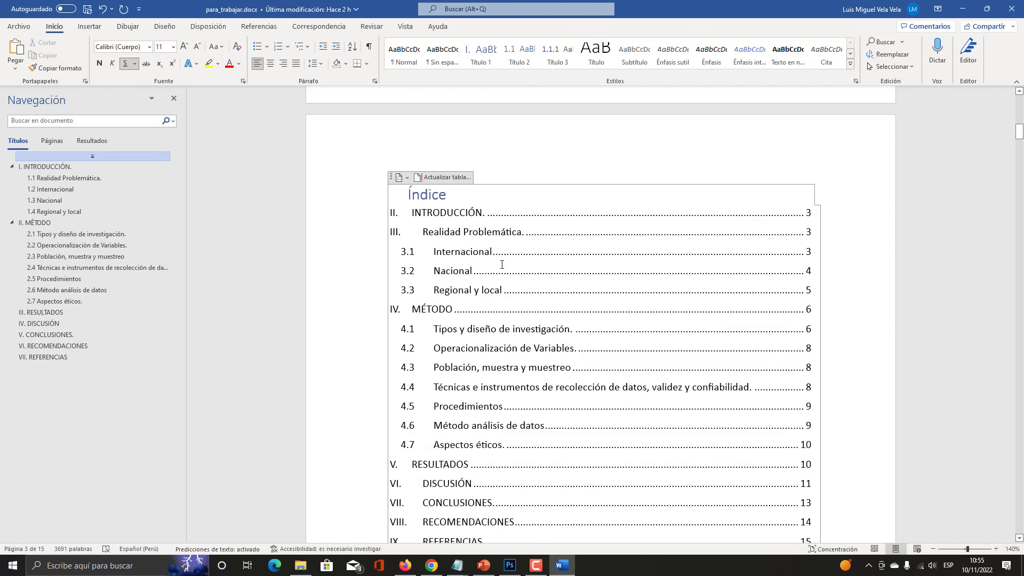
{"action": "right_click", "coordinate": [455, 252]}
{"action": "left_click", "coordinate": [492, 343]}
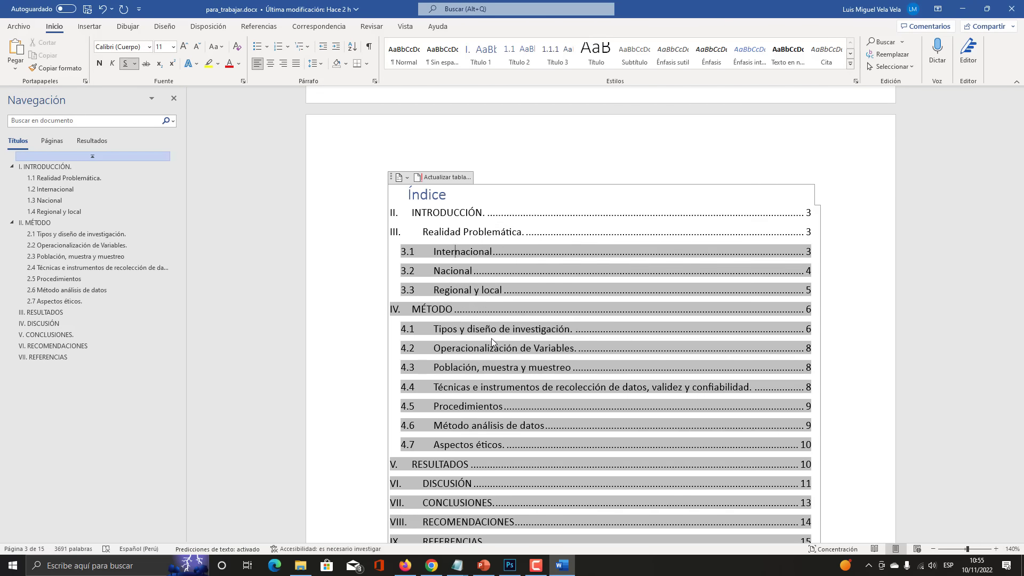
{"action": "left_click", "coordinate": [496, 282]}
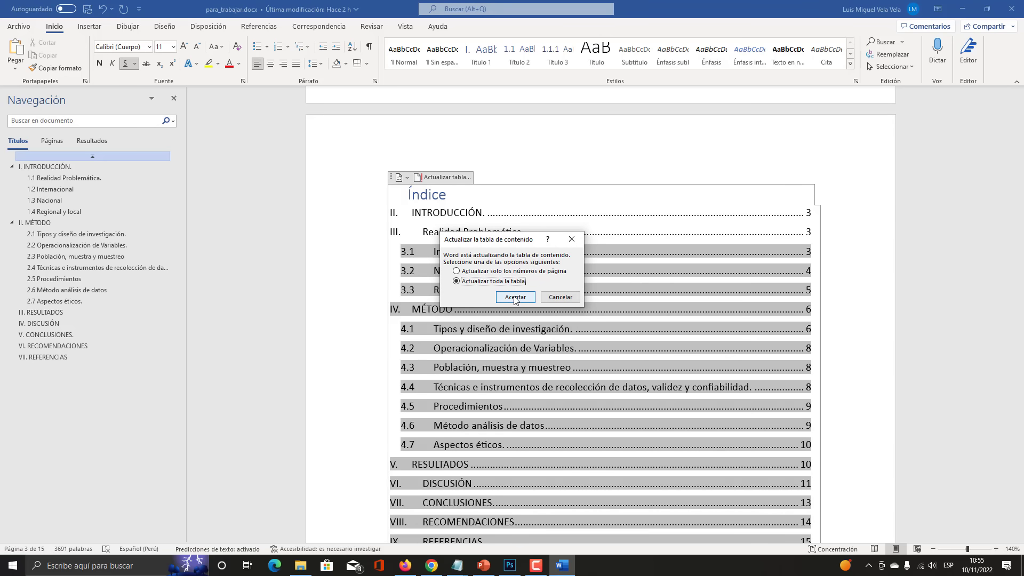
{"action": "left_click", "coordinate": [515, 297]}
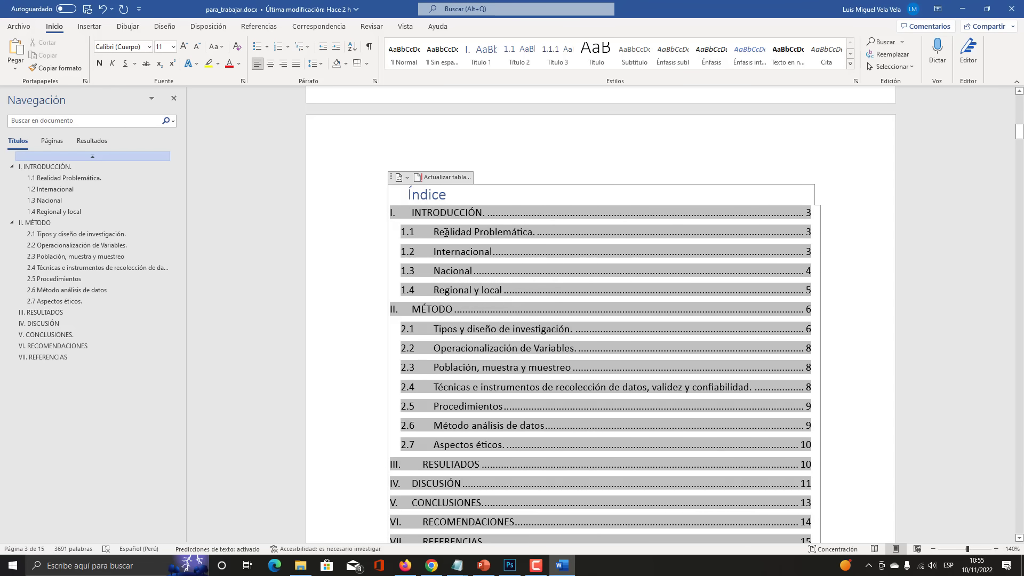
Center the "Índice" title above the table of contents and look over the list down to "REFERENCIAS"
{"action": "left_click", "coordinate": [429, 194]}
{"action": "left_click", "coordinate": [271, 64]}
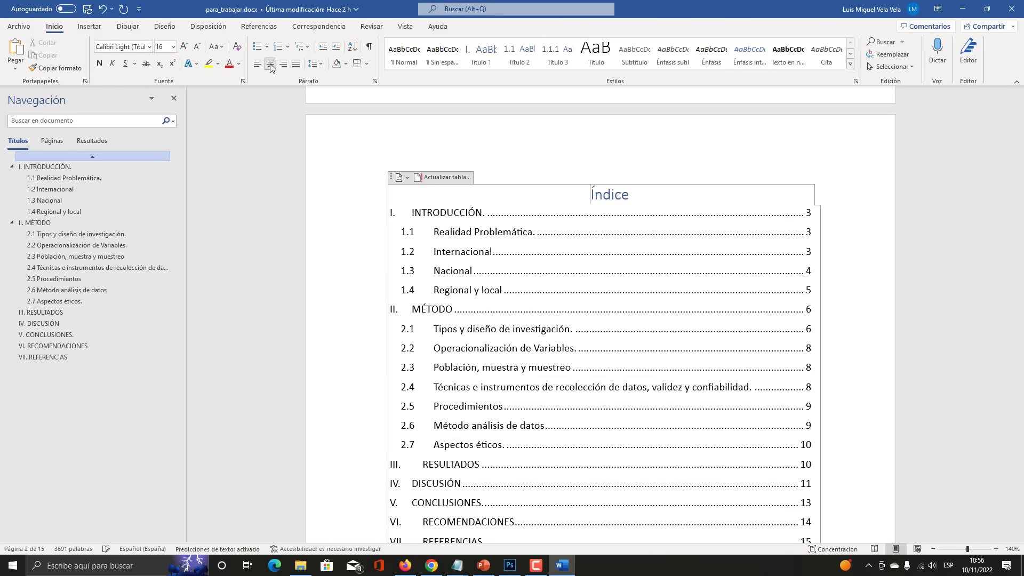
{"action": "scroll", "coordinate": [575, 310], "scroll_direction": "down", "scroll_amount": 8}
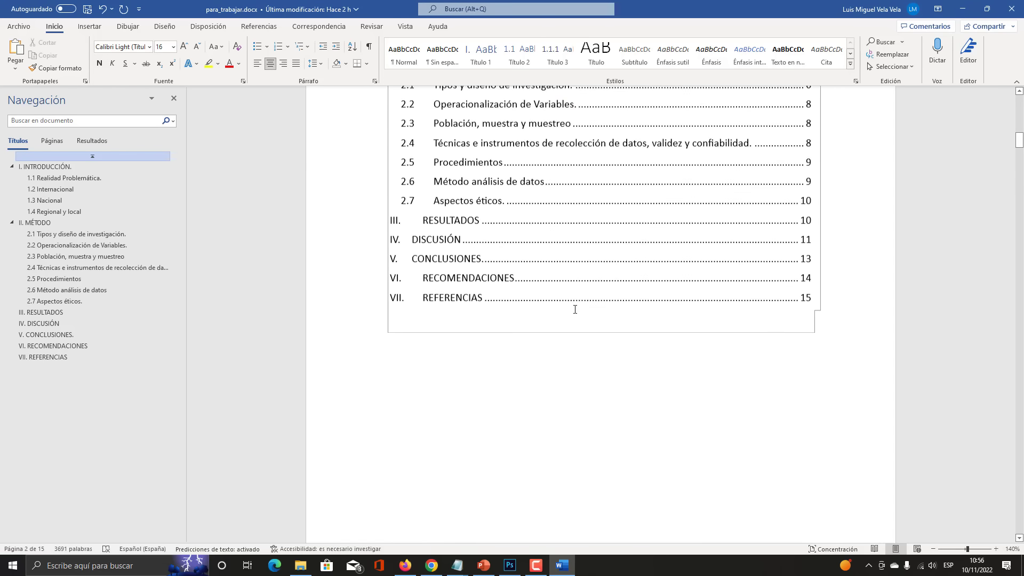
{"action": "scroll", "coordinate": [575, 309], "scroll_direction": "up", "scroll_amount": 3}
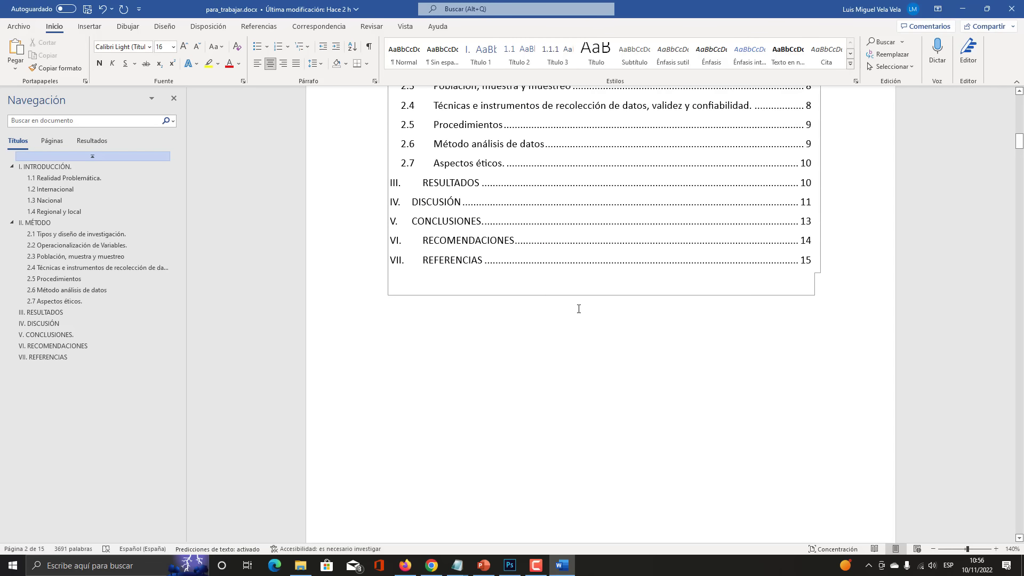
Modify the Título 1 style used by "INTRODUCCIÓN." so its text is black and bold
{"action": "scroll", "coordinate": [541, 465], "scroll_direction": "down", "scroll_amount": 8}
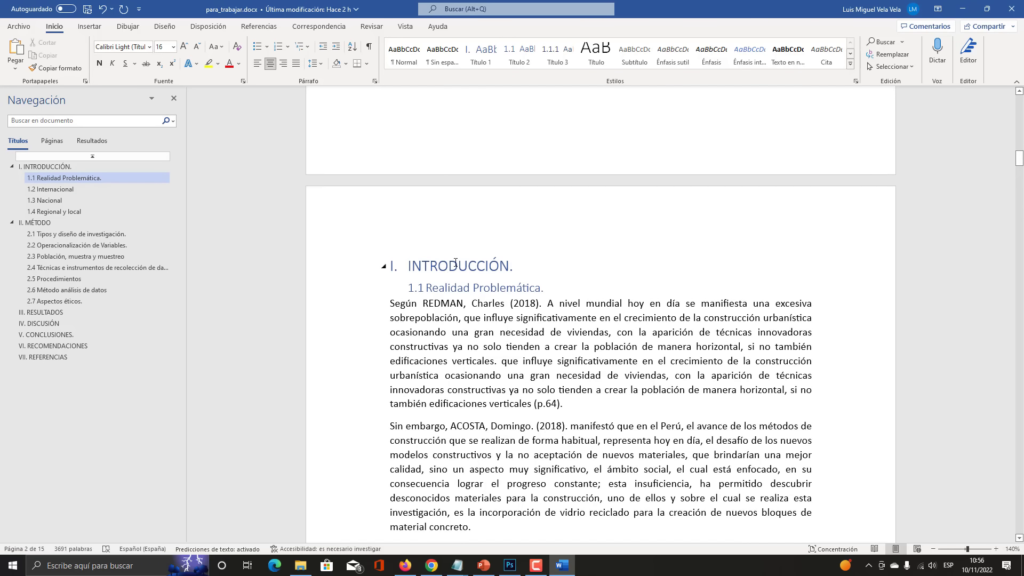
{"action": "left_click", "coordinate": [455, 263]}
{"action": "left_click_drag", "start_coordinate": [481, 266], "coordinate": [404, 268]}
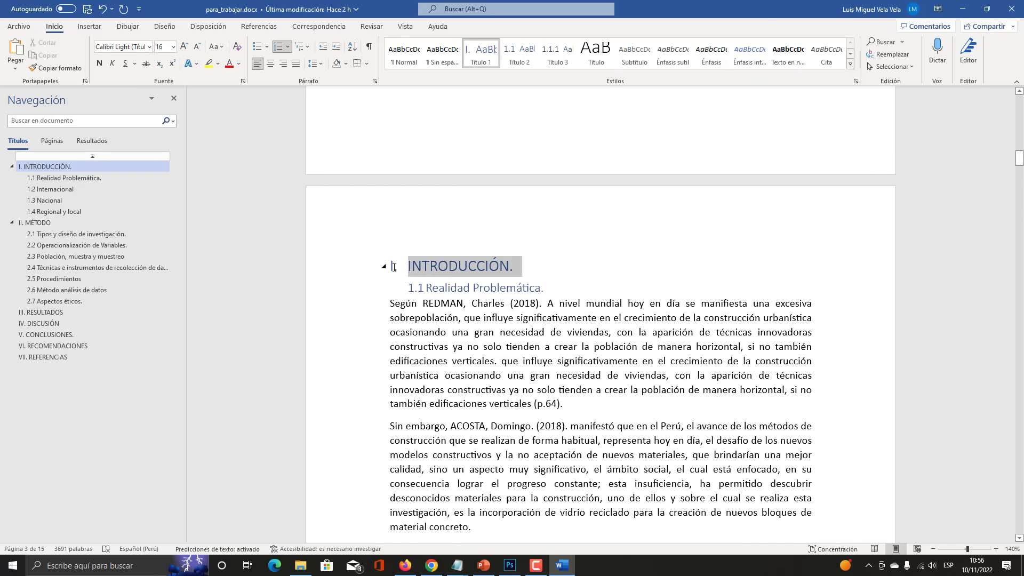
{"action": "left_click", "coordinate": [448, 287]}
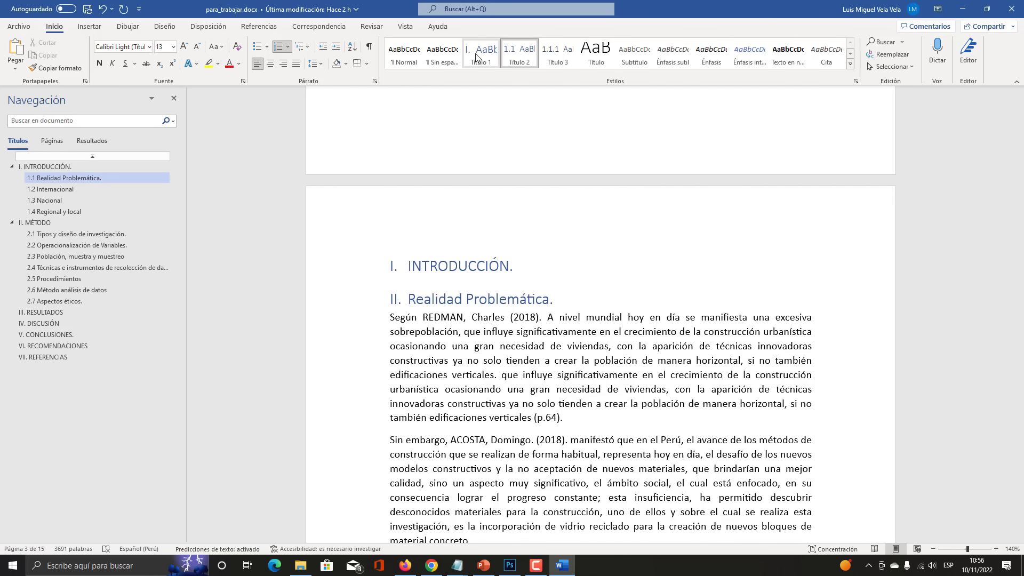
{"action": "key", "text": "super+plus"}
{"action": "right_click", "coordinate": [490, 107]}
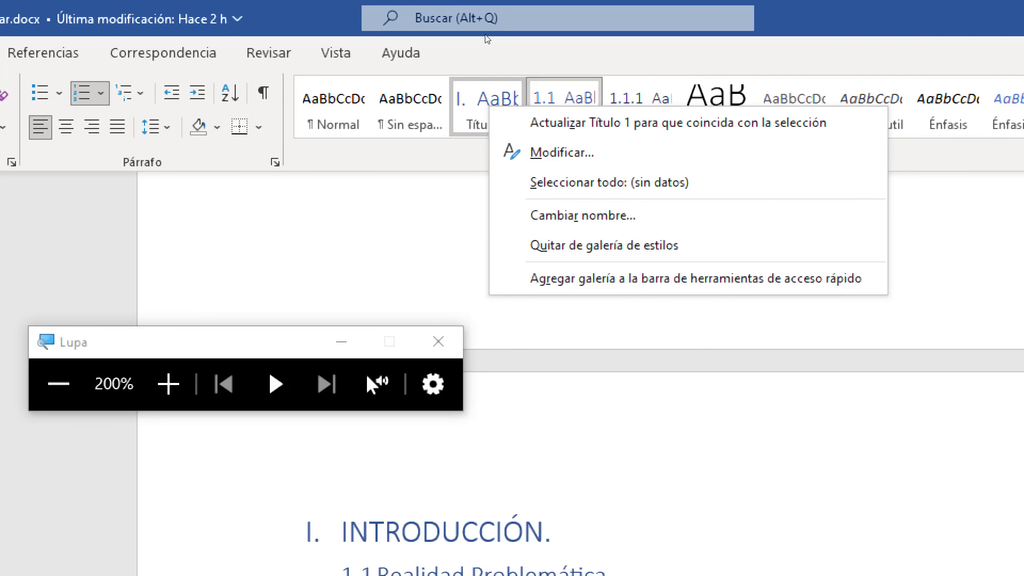
{"action": "left_click", "coordinate": [499, 38]}
{"action": "right_click", "coordinate": [487, 97]}
{"action": "left_click", "coordinate": [555, 144]}
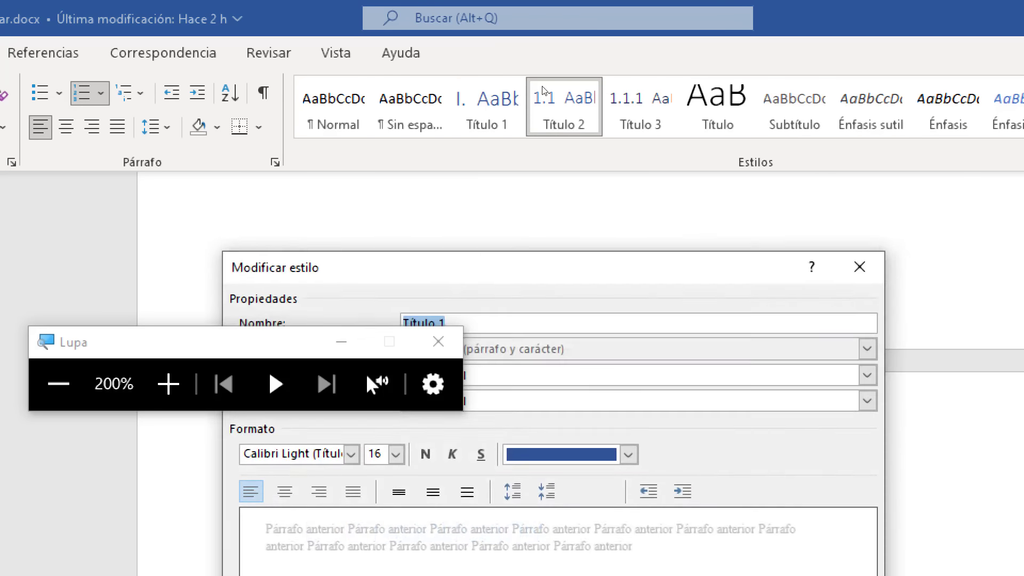
{"action": "key", "text": "super+Escape"}
{"action": "left_click", "coordinate": [552, 228]}
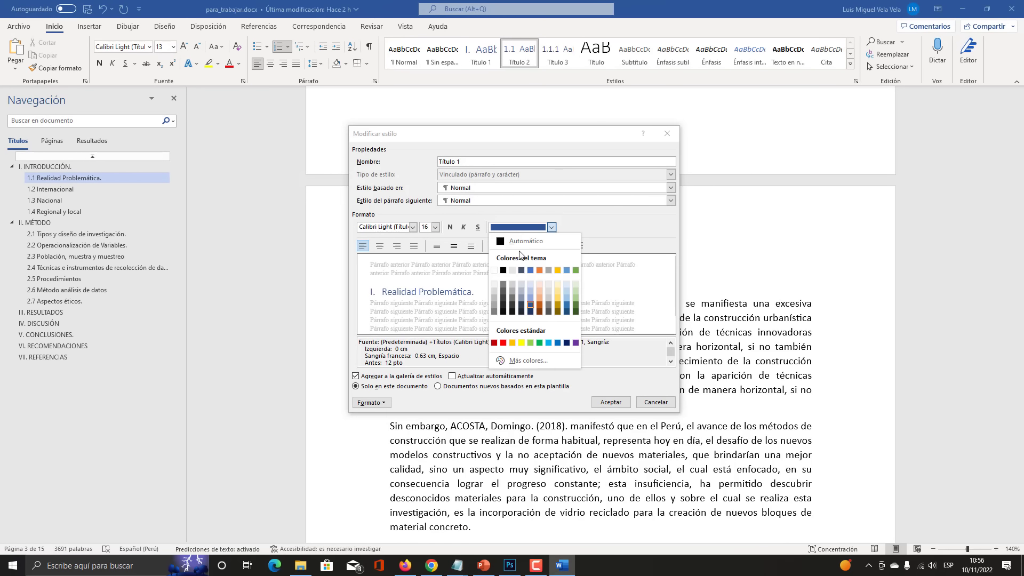
{"action": "left_click", "coordinate": [503, 269]}
{"action": "left_click", "coordinate": [450, 228]}
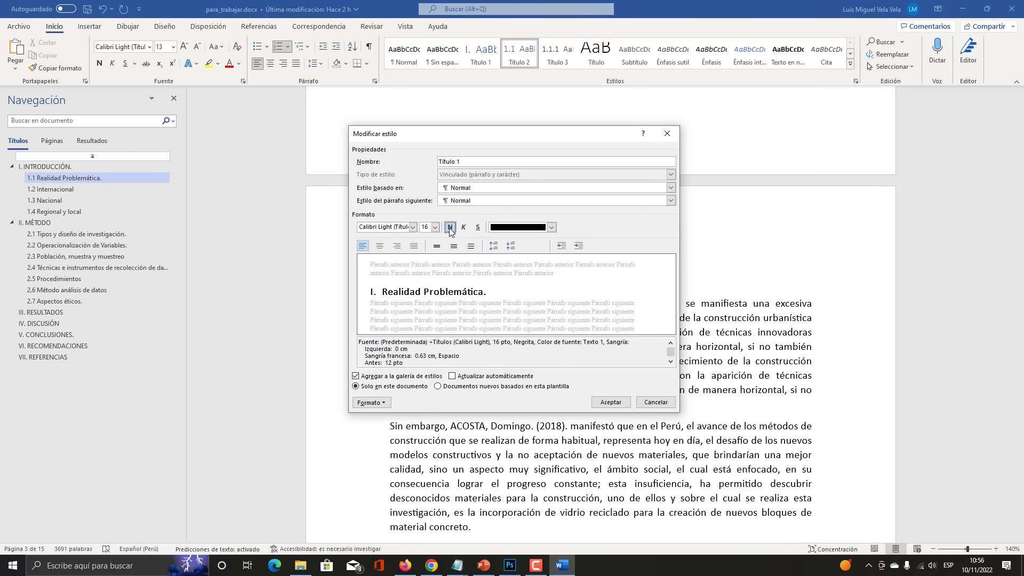
Set the font size of the Título 1 style to 12 and apply the style changes
{"action": "key", "text": "super+plus"}
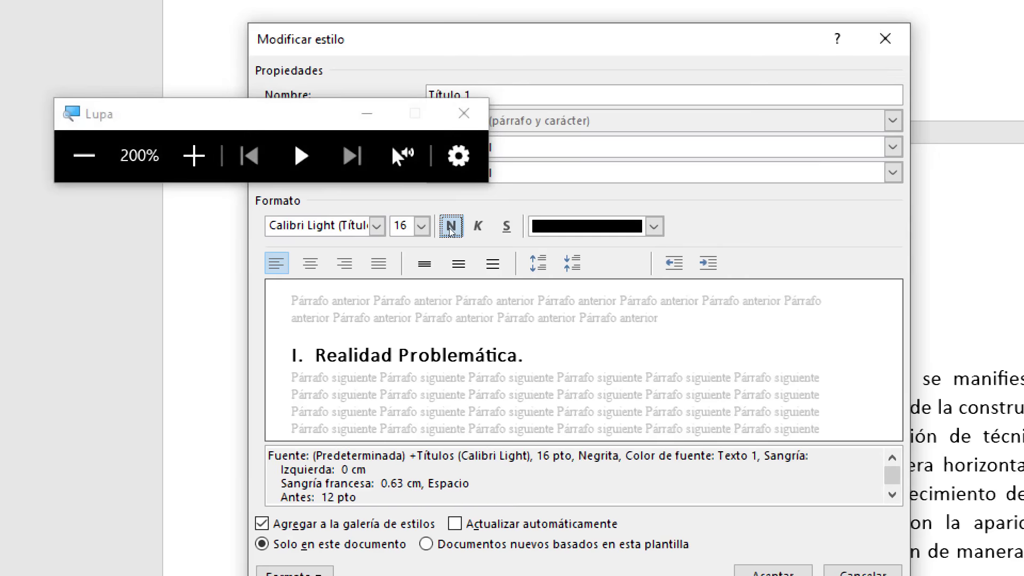
{"action": "left_click", "coordinate": [413, 227]}
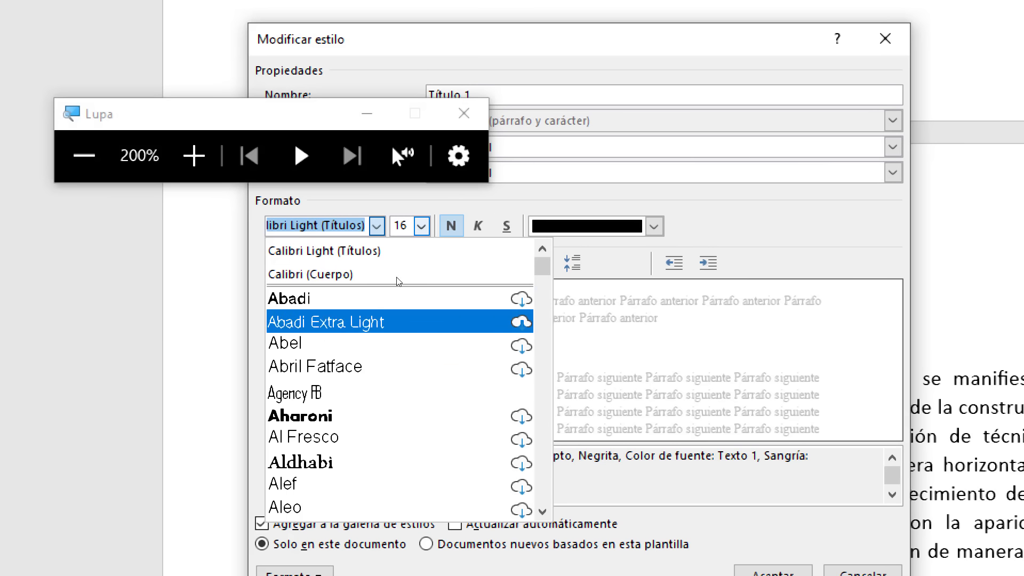
{"action": "left_click", "coordinate": [422, 226]}
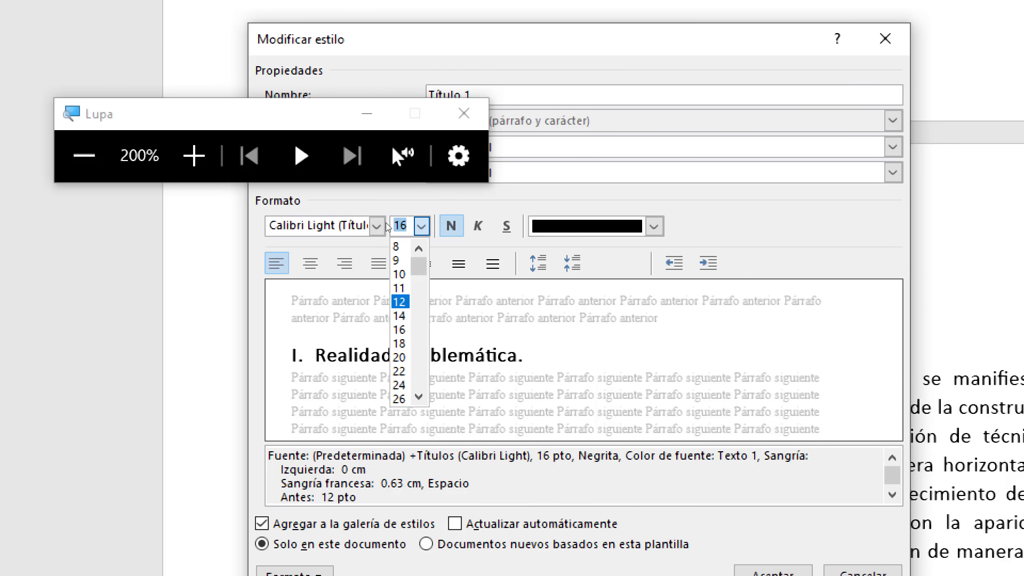
{"action": "left_click", "coordinate": [437, 228]}
{"action": "key", "text": "super+Escape"}
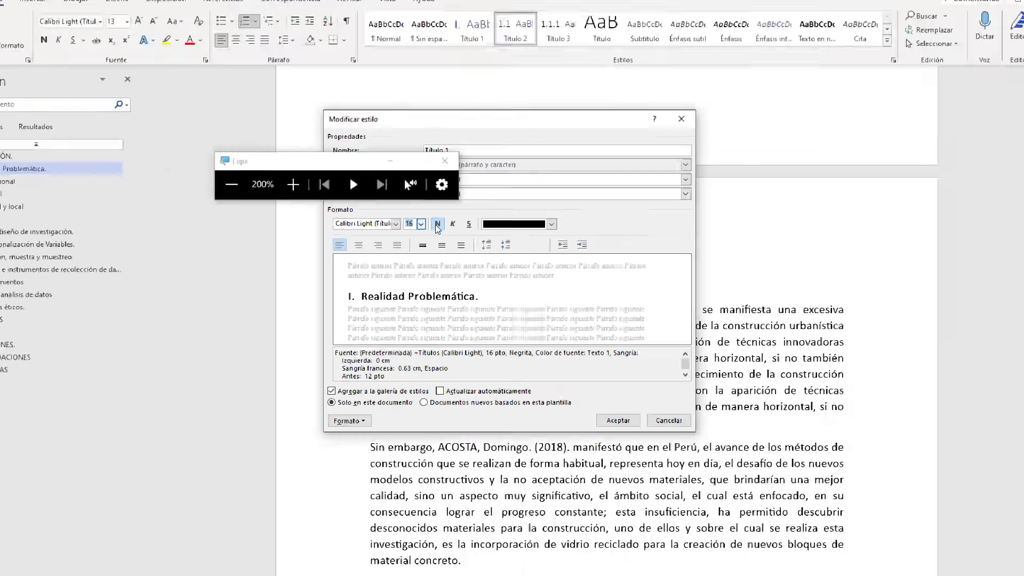
{"action": "type", "text": "12"}
{"action": "left_click", "coordinate": [621, 404]}
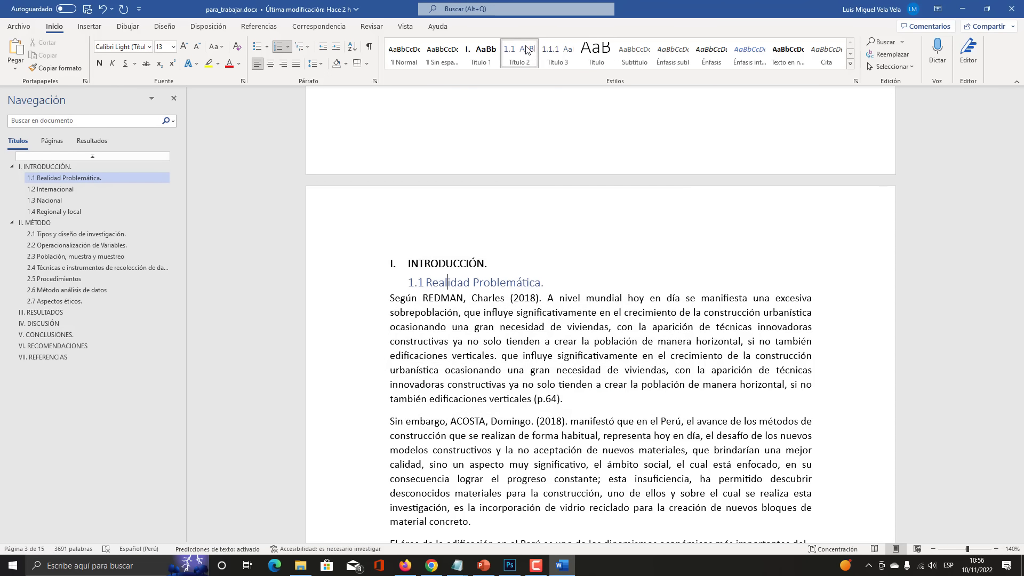
Modify the Título 2 style so its text is black and bold, keeping its Calibri Light font, and apply the changes
{"action": "key", "text": "super+plus"}
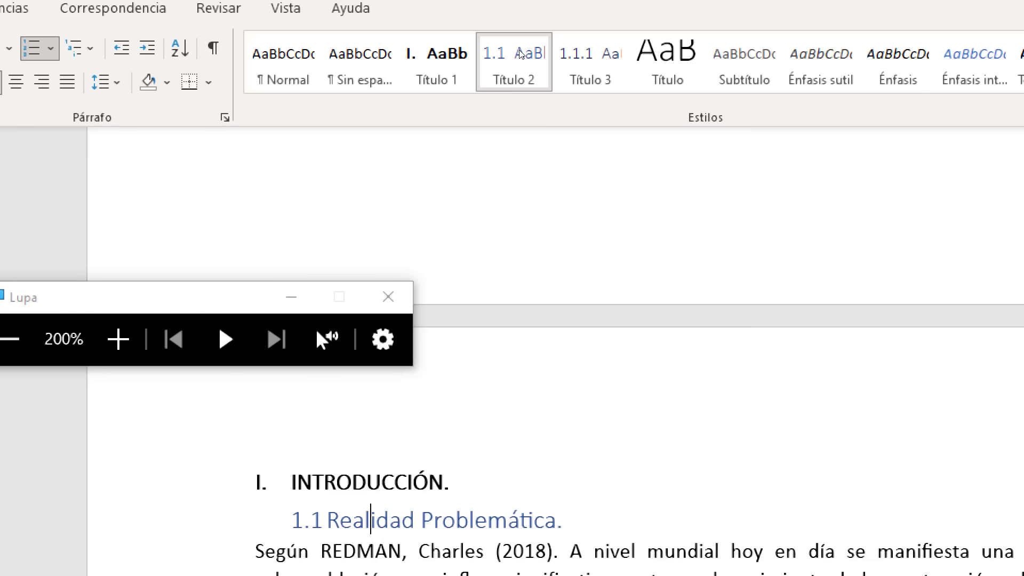
{"action": "right_click", "coordinate": [526, 49]}
{"action": "key", "text": "Down"}
{"action": "key", "text": "Return"}
{"action": "key", "text": "super+Escape"}
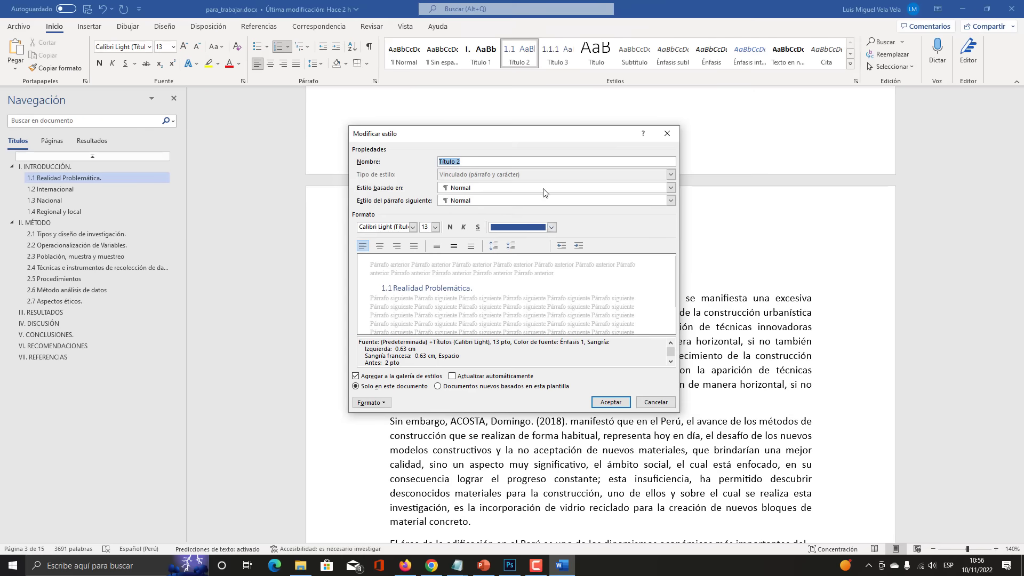
{"action": "left_click", "coordinate": [551, 227]}
{"action": "left_click", "coordinate": [505, 270]}
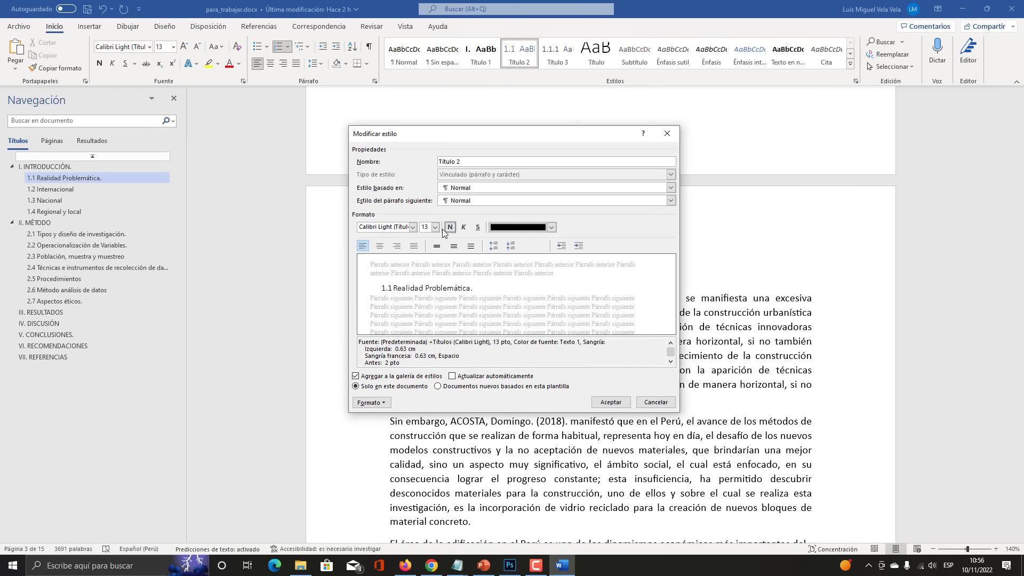
{"action": "left_click", "coordinate": [451, 232]}
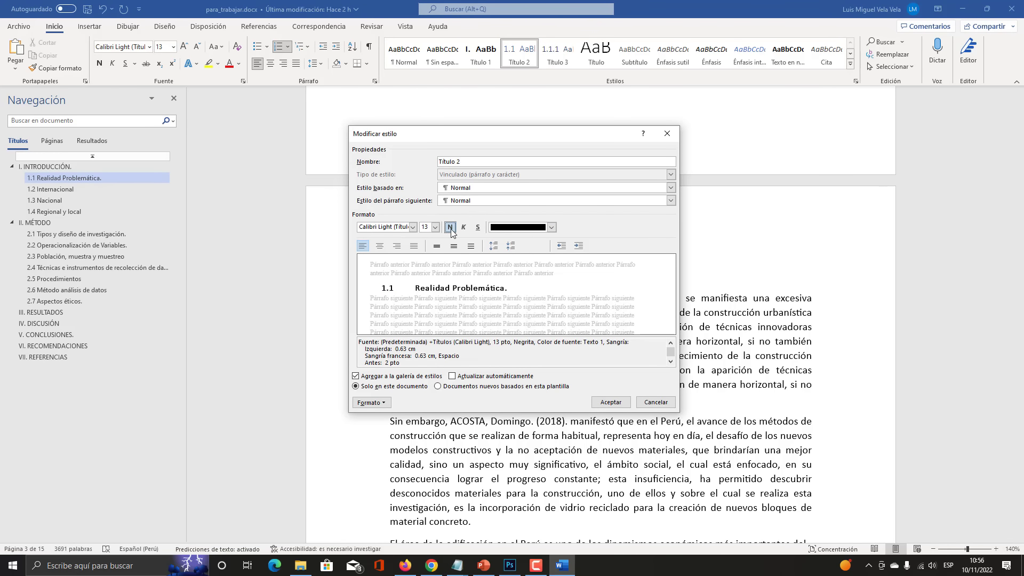
{"action": "key", "text": "super+plus"}
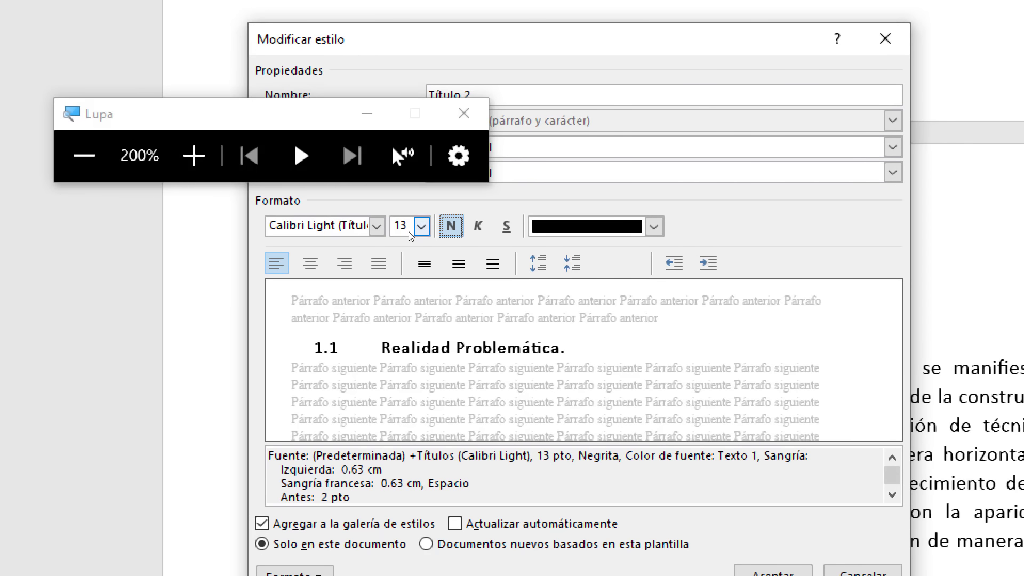
{"action": "left_click", "coordinate": [377, 227]}
{"action": "left_click", "coordinate": [376, 227]}
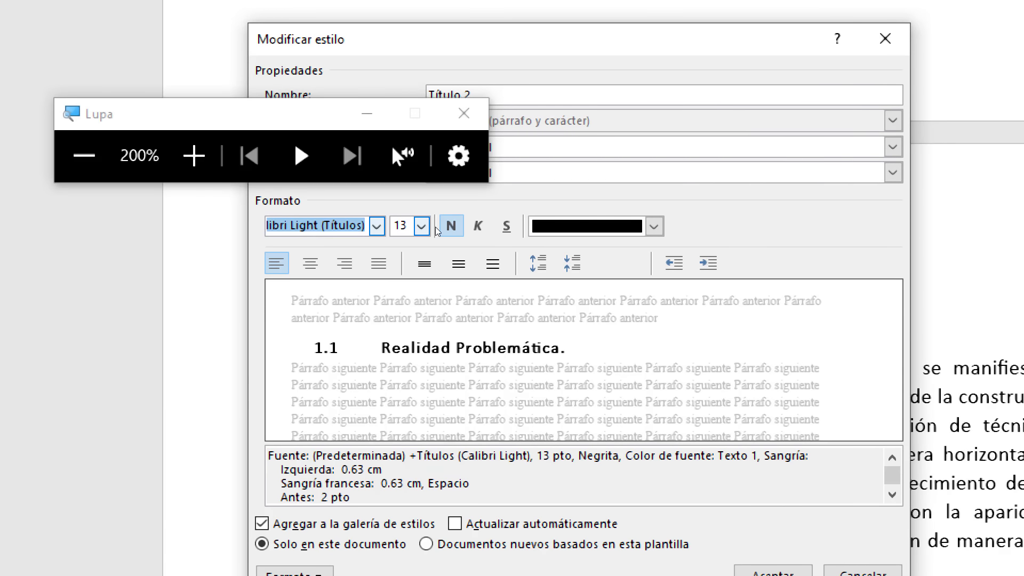
{"action": "key", "text": "super+Escape"}
{"action": "left_click", "coordinate": [607, 397]}
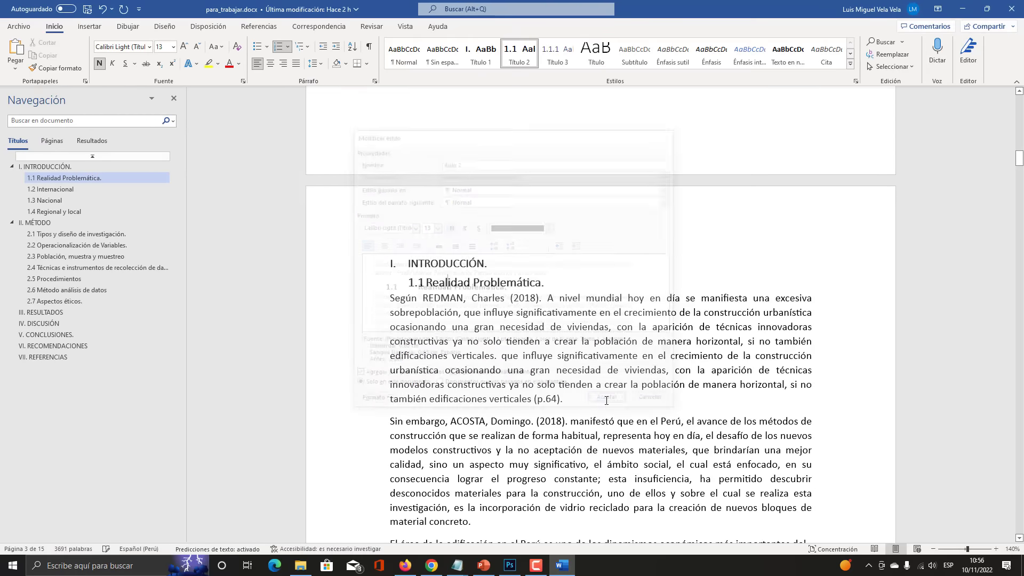
Go to the "Regional y local" heading and examine how its number is formatted compared with its text
{"action": "scroll", "coordinate": [874, 138], "scroll_direction": "down", "scroll_amount": 10}
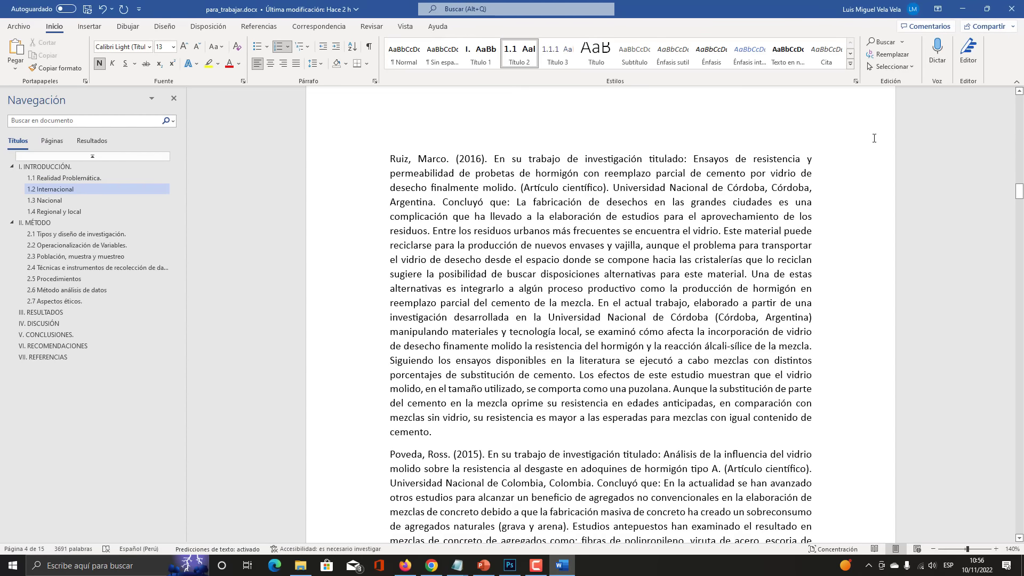
{"action": "left_click_drag", "start_coordinate": [1020, 191], "coordinate": [1020, 237]}
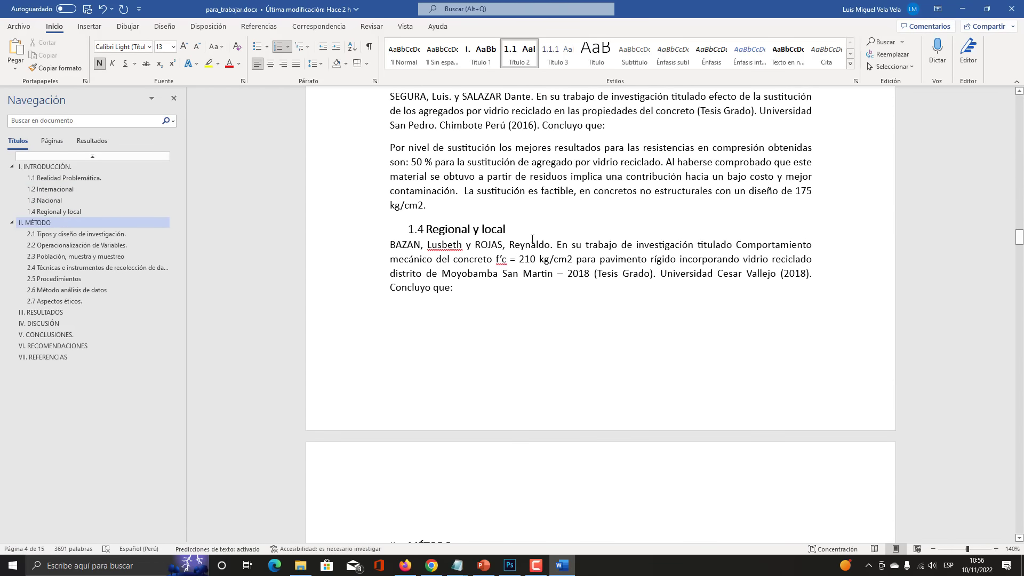
{"action": "left_click", "coordinate": [419, 229]}
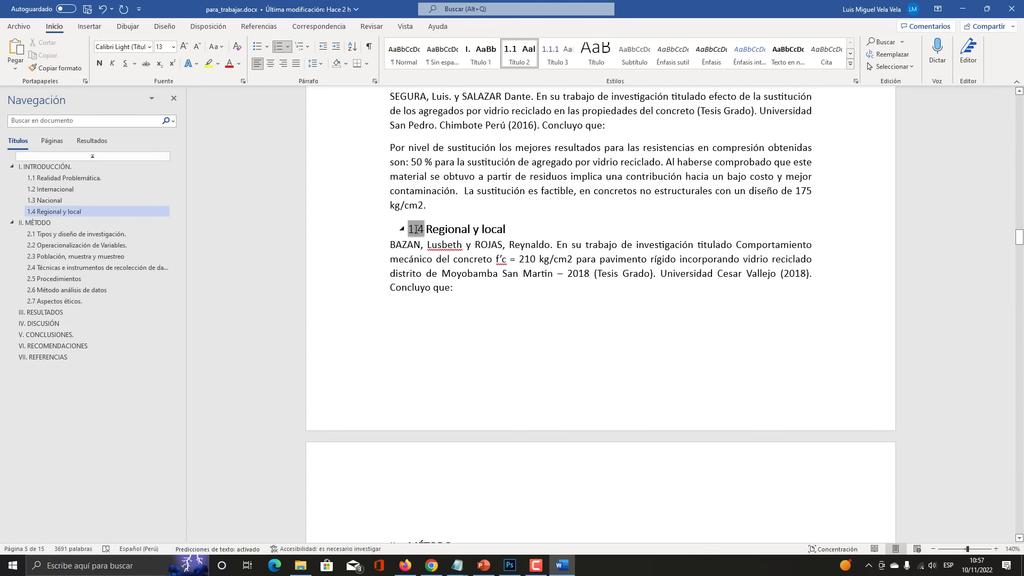
{"action": "key", "text": "super+plus"}
{"action": "left_click", "coordinate": [474, 231]}
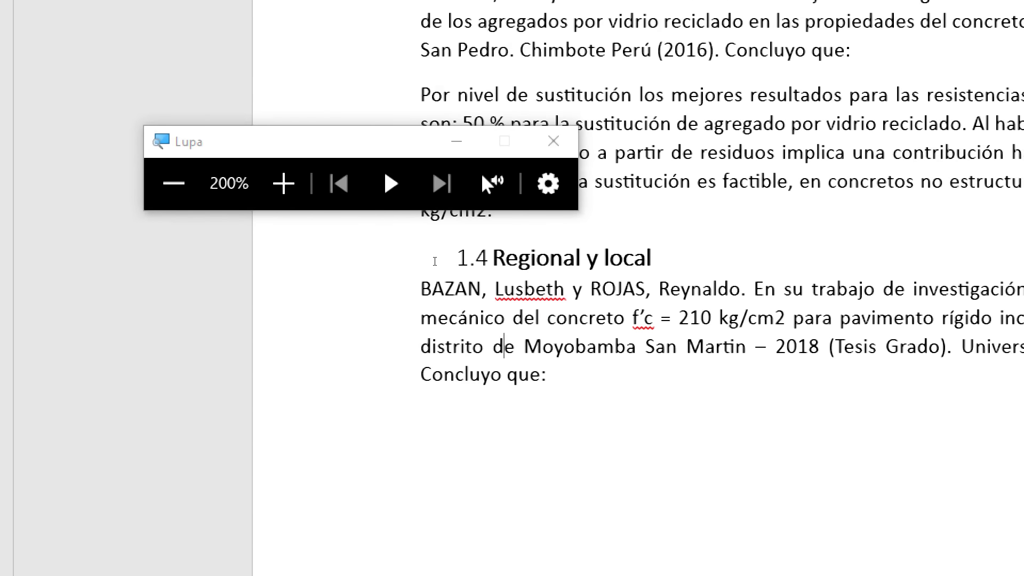
{"action": "key", "text": "super+Escape"}
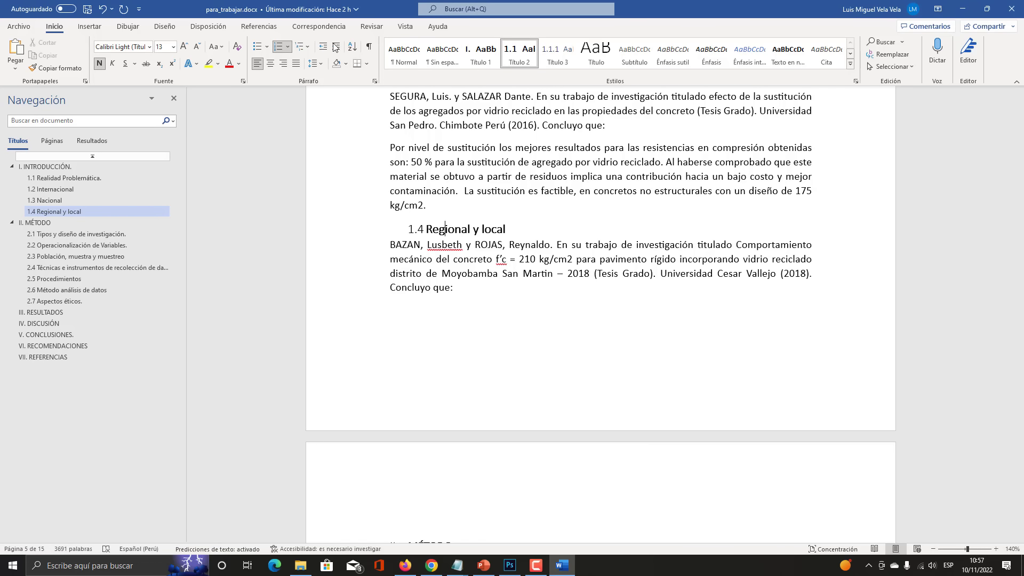
Open the multilevel list style "Estilo el tío tech" for modification
{"action": "key", "text": "super+plus"}
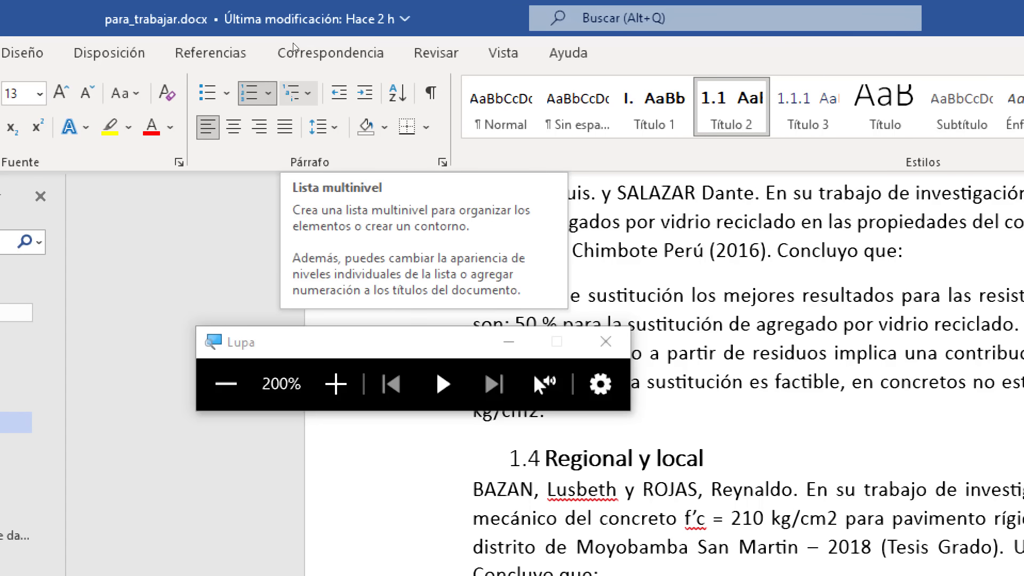
{"action": "key", "text": "super+Escape"}
{"action": "left_click", "coordinate": [303, 47]}
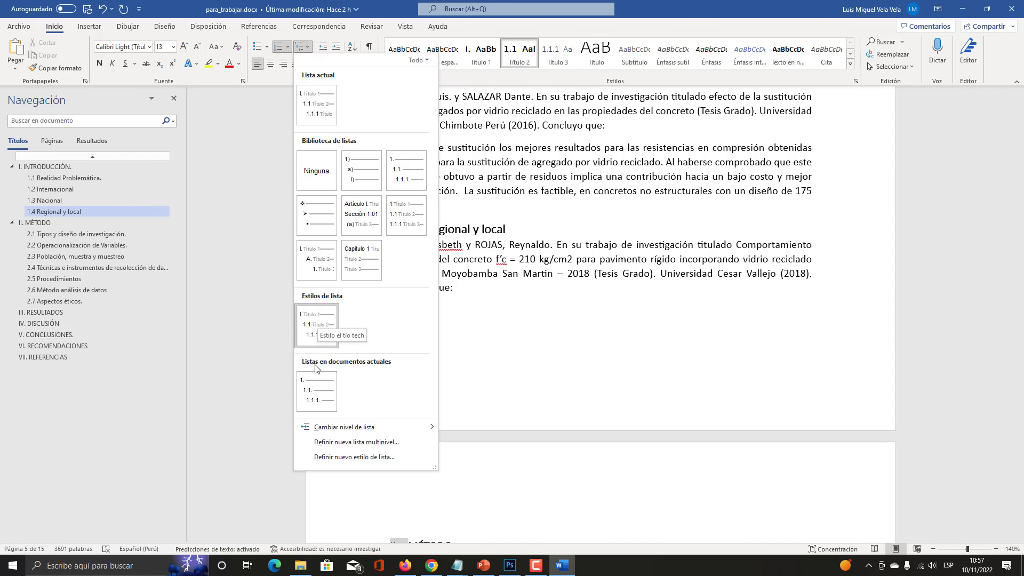
{"action": "mouse_move", "coordinate": [310, 331]}
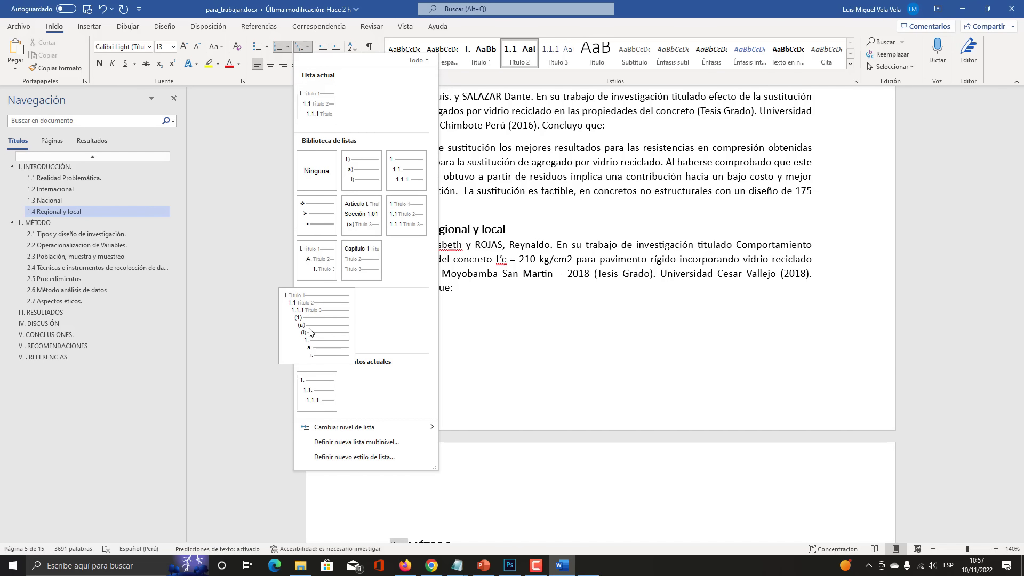
{"action": "key", "text": "super+plus"}
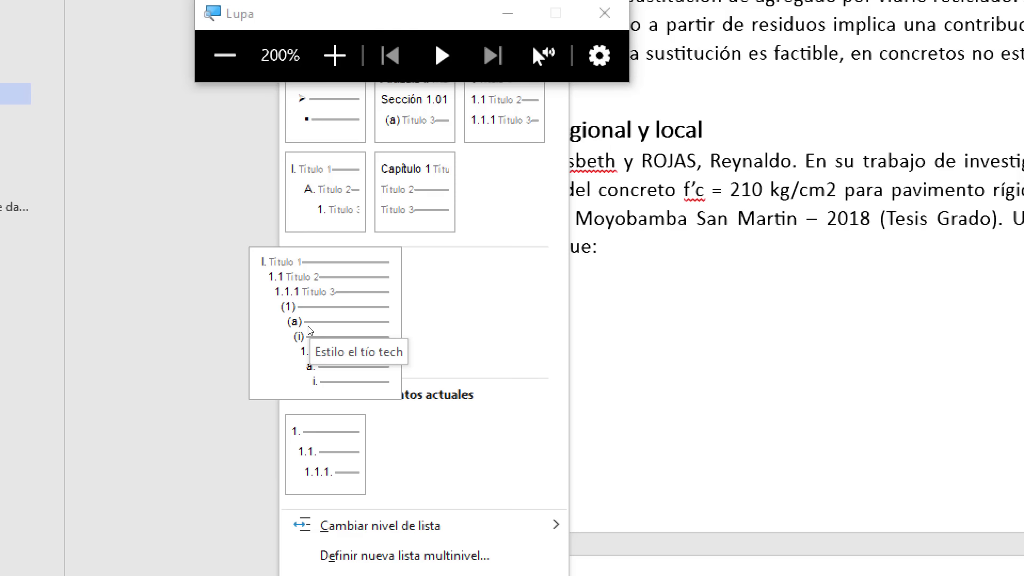
{"action": "right_click", "coordinate": [311, 331]}
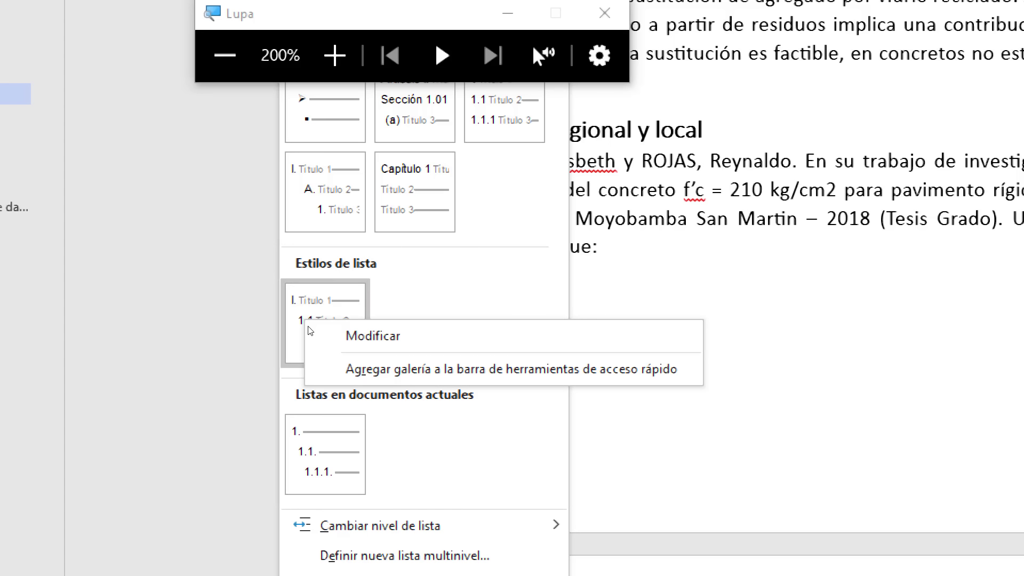
{"action": "left_click", "coordinate": [344, 336]}
{"action": "key", "text": "super+Escape"}
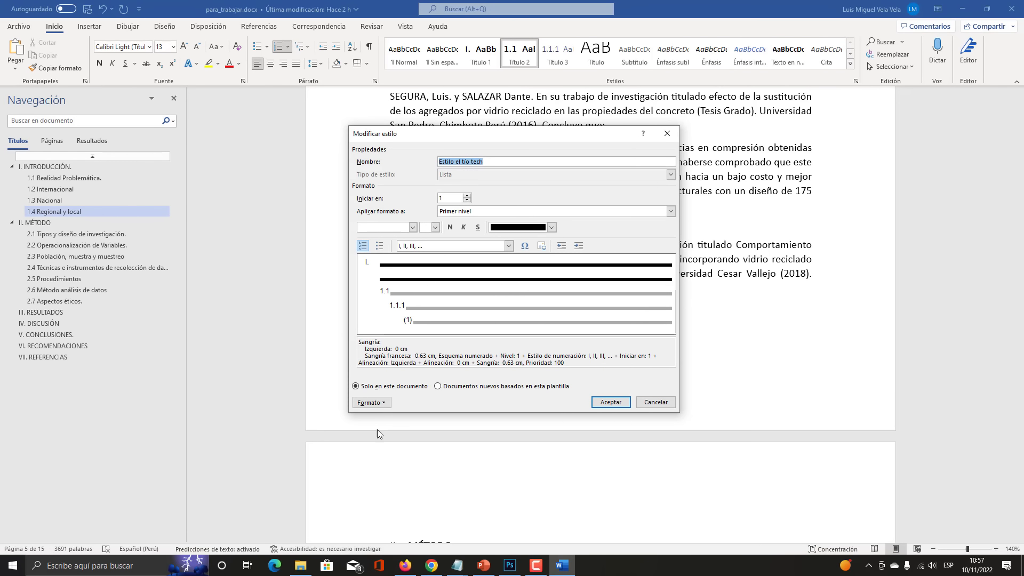
Open the list style's Numeración settings and go through its levels, selecting level 3
{"action": "left_click", "coordinate": [383, 404]}
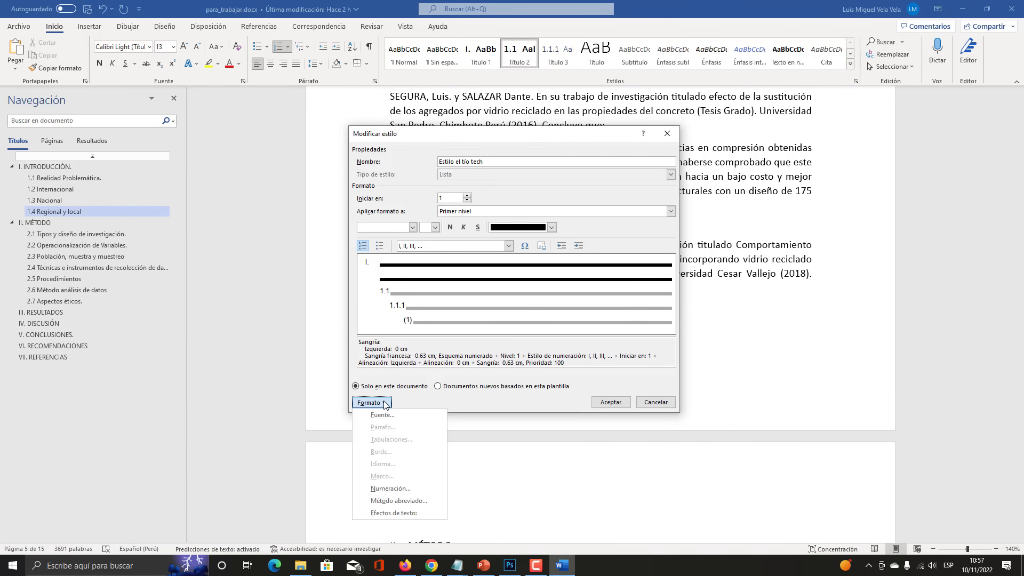
{"action": "key", "text": "super+plus"}
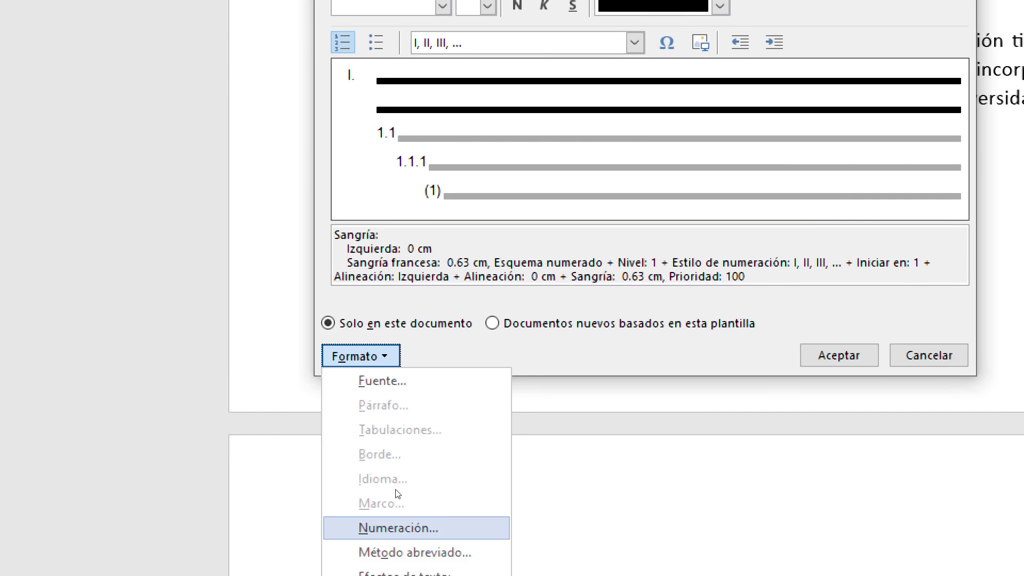
{"action": "left_click", "coordinate": [396, 489]}
{"action": "key", "text": "super+Escape"}
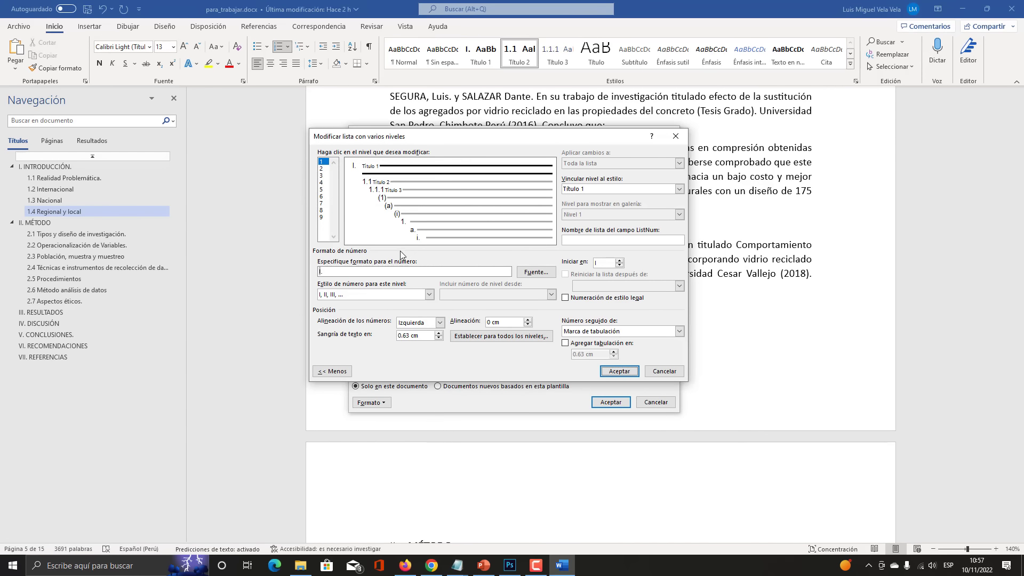
{"action": "key", "text": "super+plus"}
{"action": "left_click_drag", "start_coordinate": [340, 179], "coordinate": [555, 62]}
{"action": "left_click", "coordinate": [319, 164]}
{"action": "left_click", "coordinate": [322, 179]}
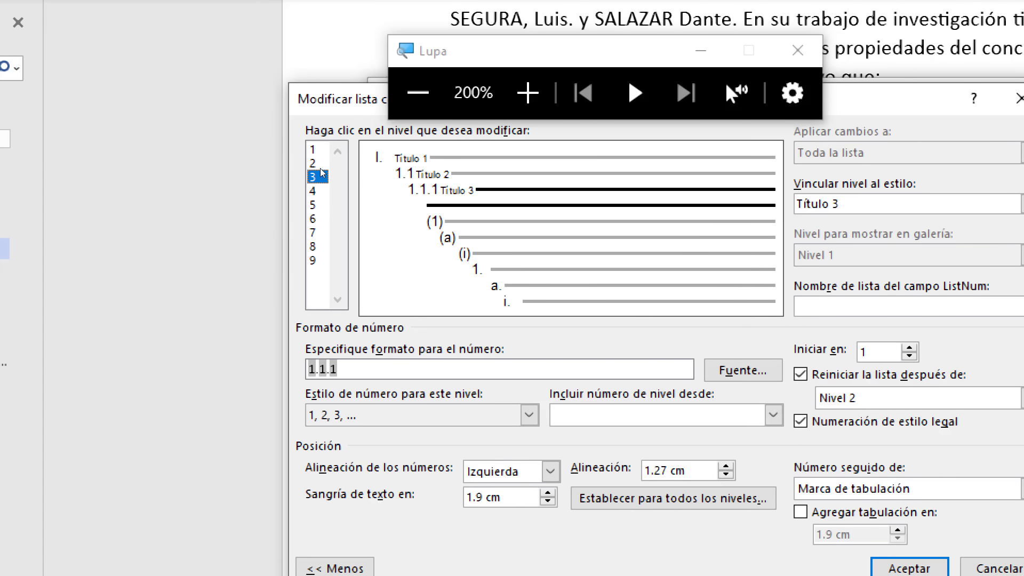
Format the level 1 number of the multilevel list in bold (Negrita) with the black Texto 1 font colour
{"action": "left_click", "coordinate": [321, 151]}
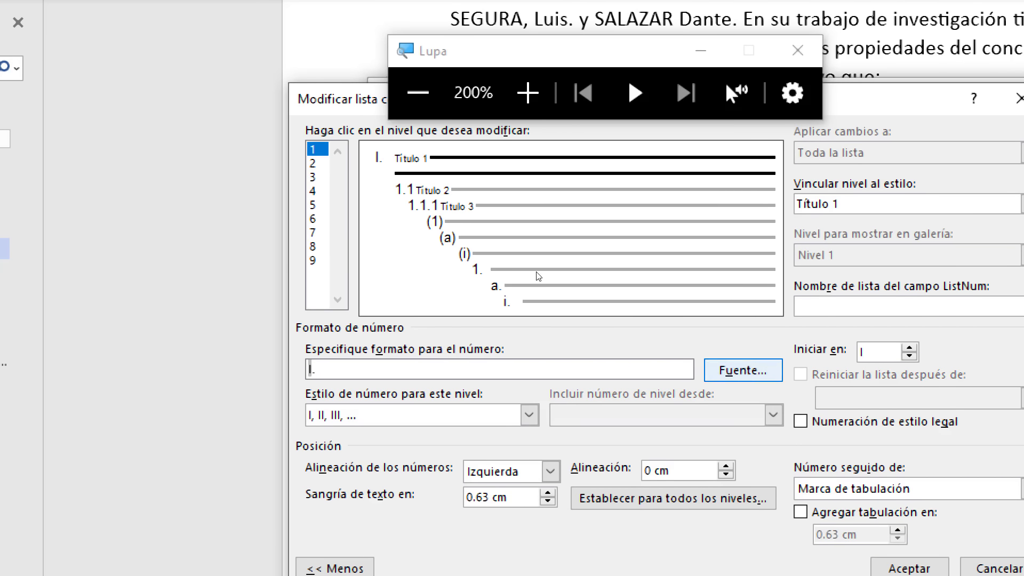
{"action": "left_click", "coordinate": [743, 370]}
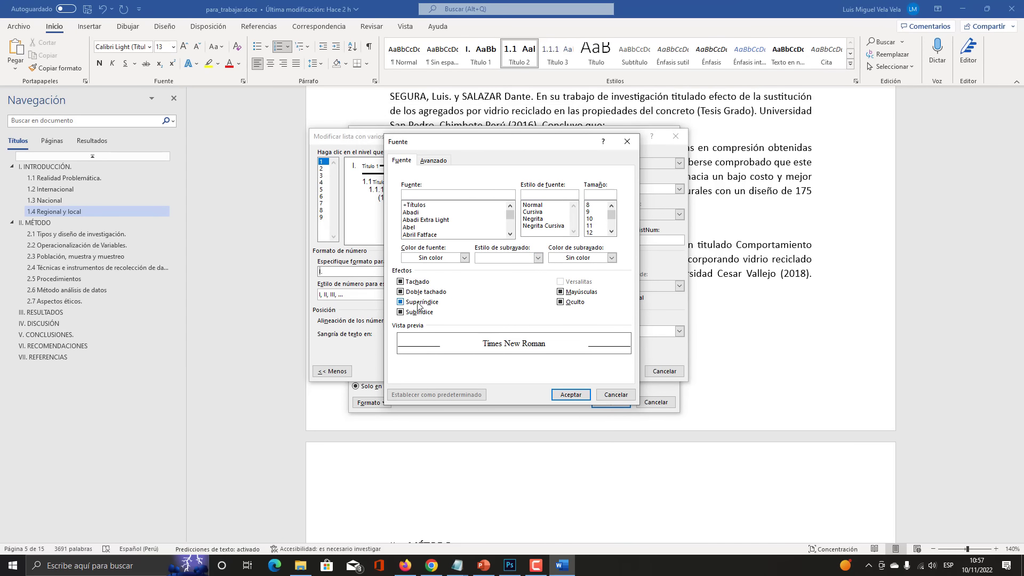
{"action": "left_click", "coordinate": [533, 219]}
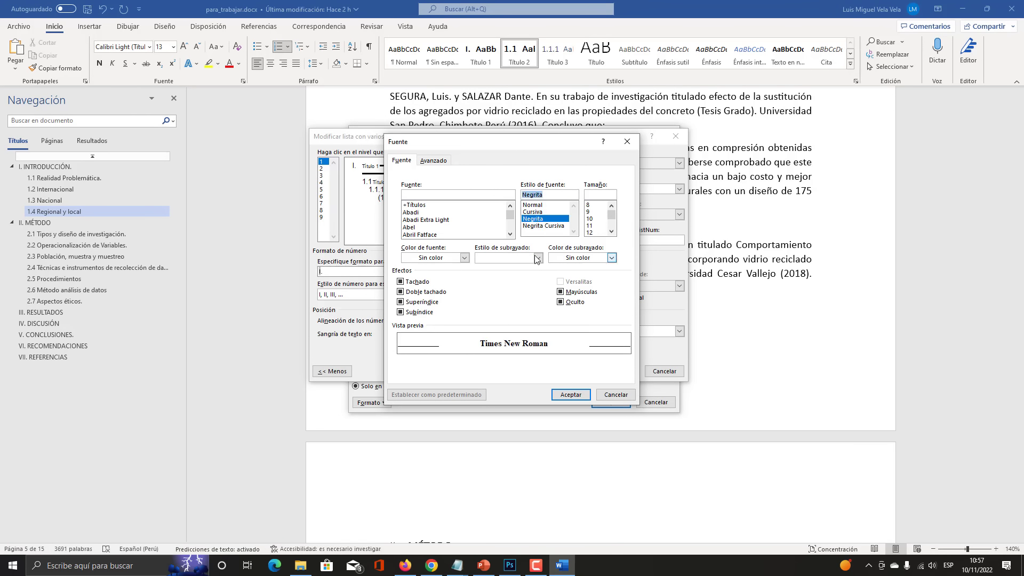
{"action": "left_click", "coordinate": [464, 258]}
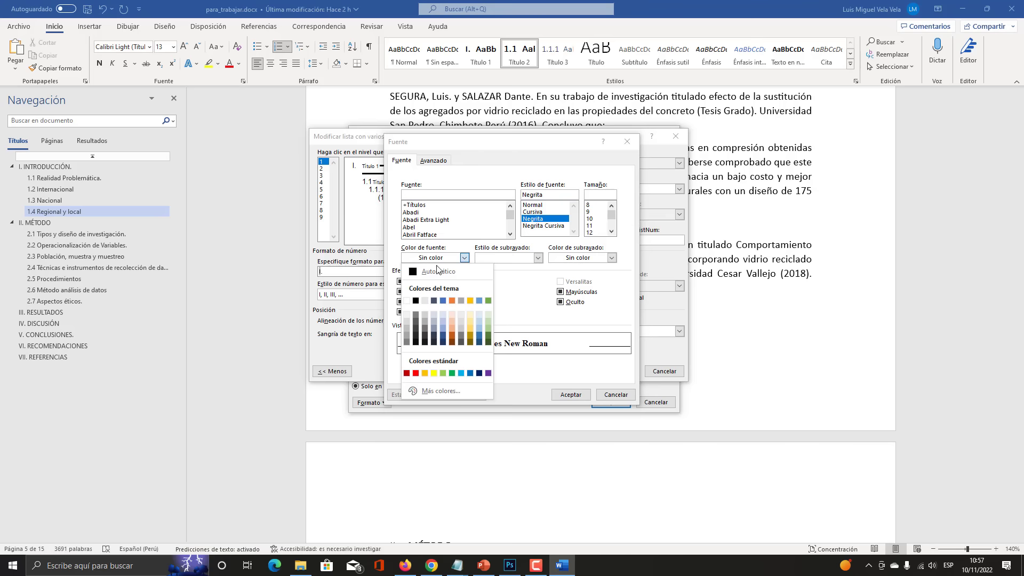
{"action": "left_click", "coordinate": [423, 297]}
{"action": "left_click", "coordinate": [570, 395]}
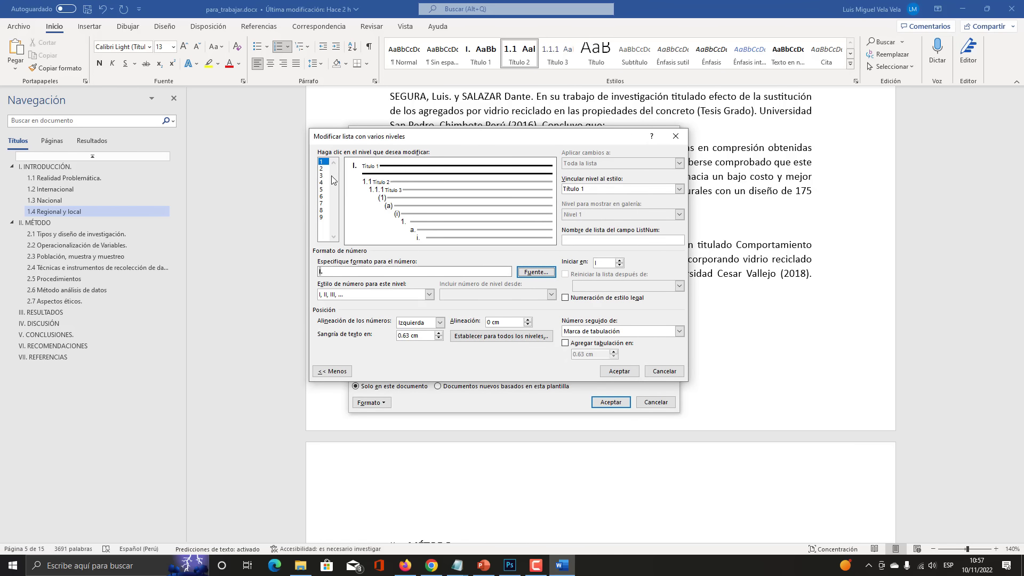
Format the level 2 number of the multilevel list in black and bold (Negrita)
{"action": "key", "text": "super+plus"}
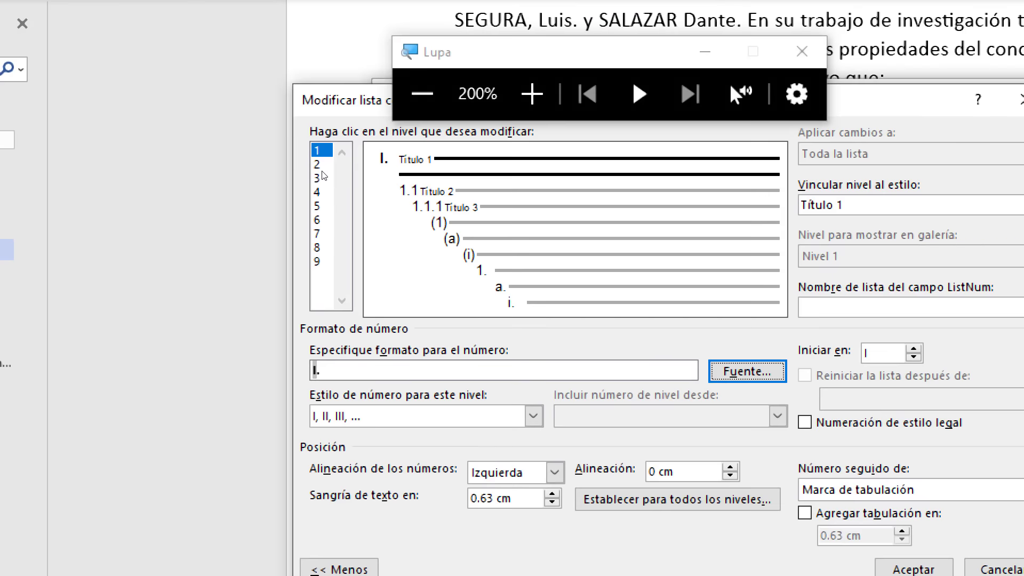
{"action": "left_click", "coordinate": [323, 170]}
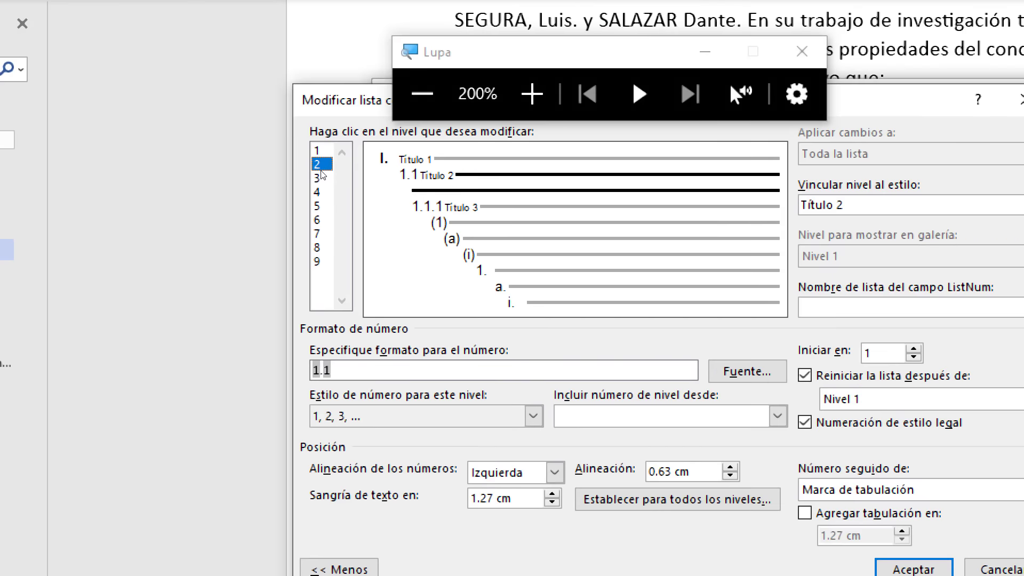
{"action": "key", "text": "super+Escape"}
{"action": "left_click", "coordinate": [526, 273]}
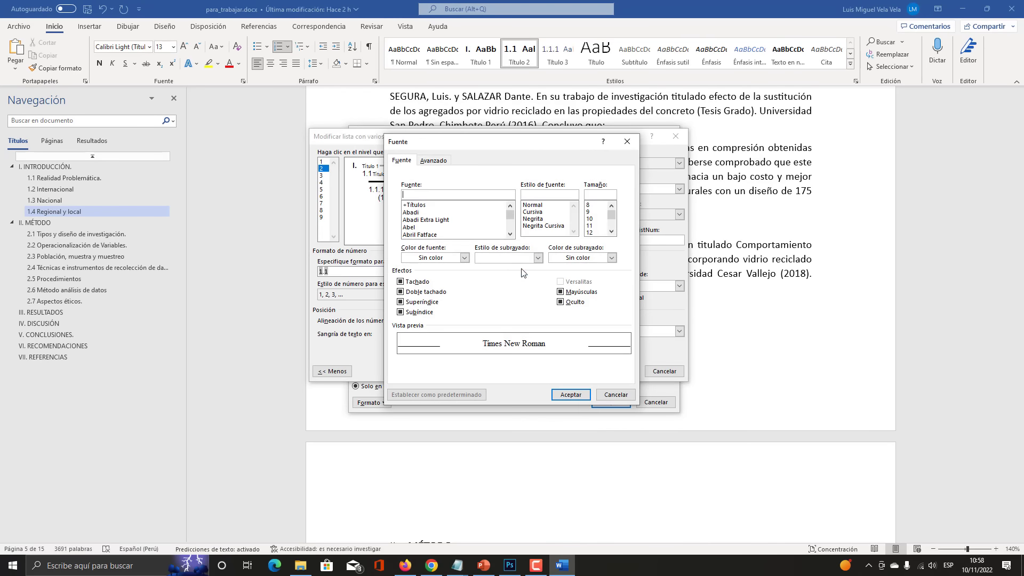
{"action": "left_click", "coordinate": [464, 258]}
{"action": "left_click", "coordinate": [416, 301]}
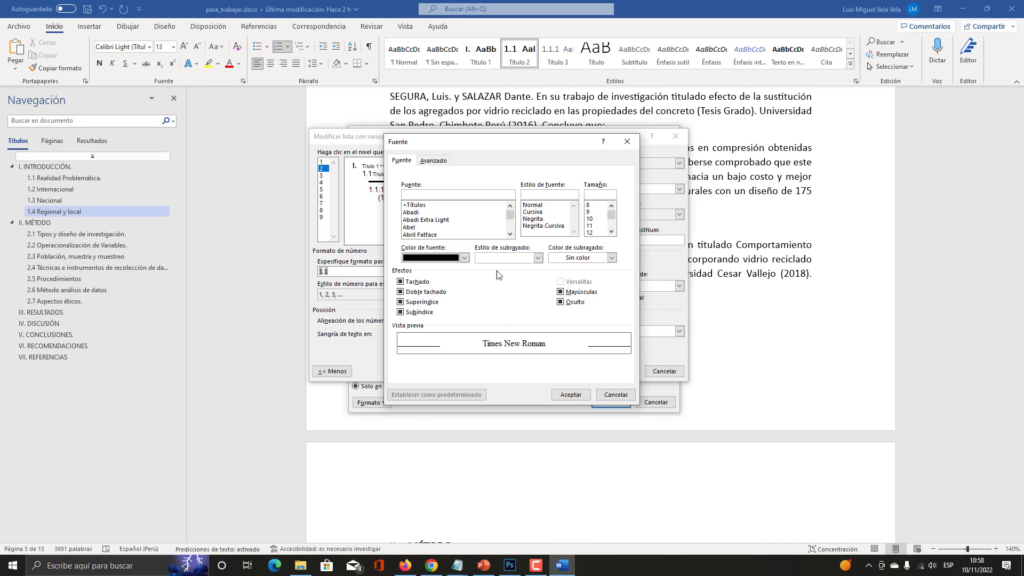
{"action": "left_click", "coordinate": [533, 219]}
{"action": "left_click", "coordinate": [571, 395]}
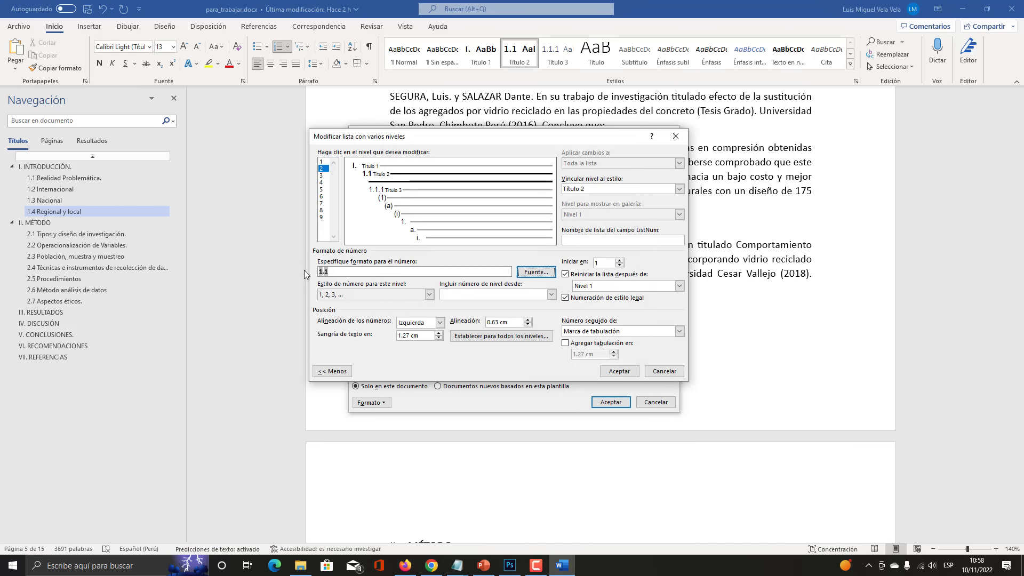
Format the level 3 number in bold with the Automático font colour, and accept the list and style changes
{"action": "left_click", "coordinate": [332, 371]}
{"action": "key", "text": "super+plus"}
{"action": "left_click", "coordinate": [323, 175]}
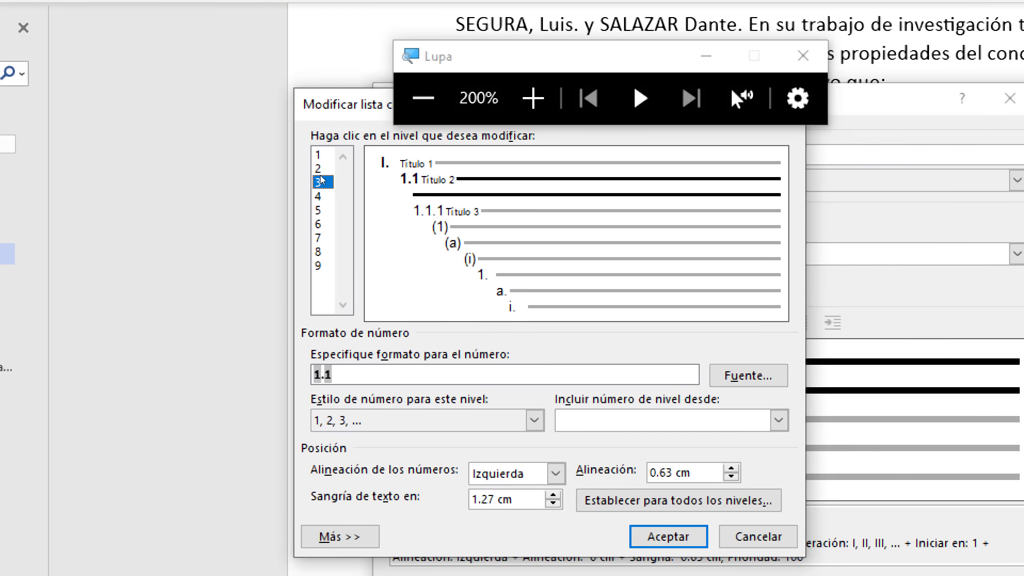
{"action": "key", "text": "super+Escape"}
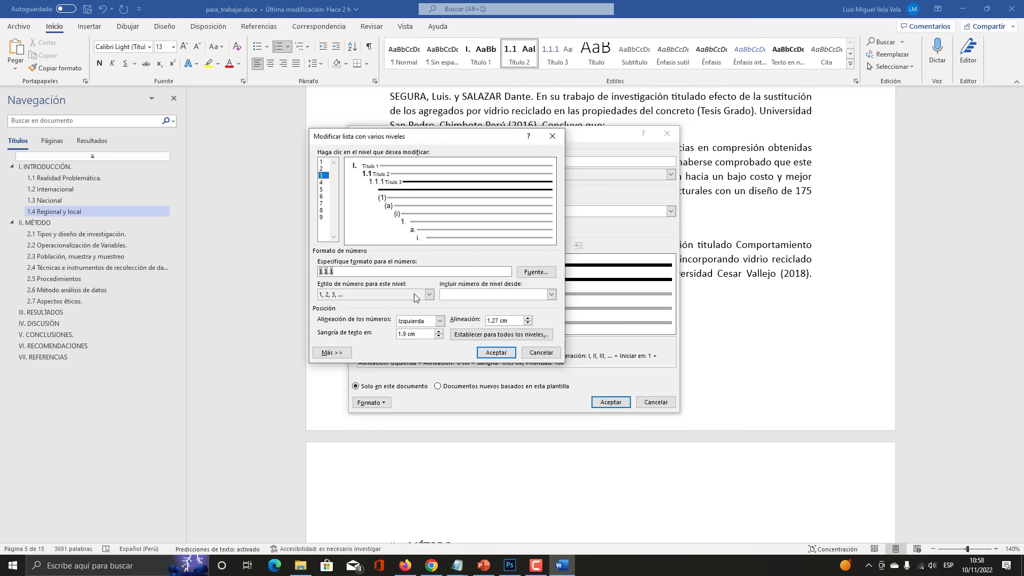
{"action": "left_click", "coordinate": [536, 272]}
{"action": "left_click", "coordinate": [464, 258]}
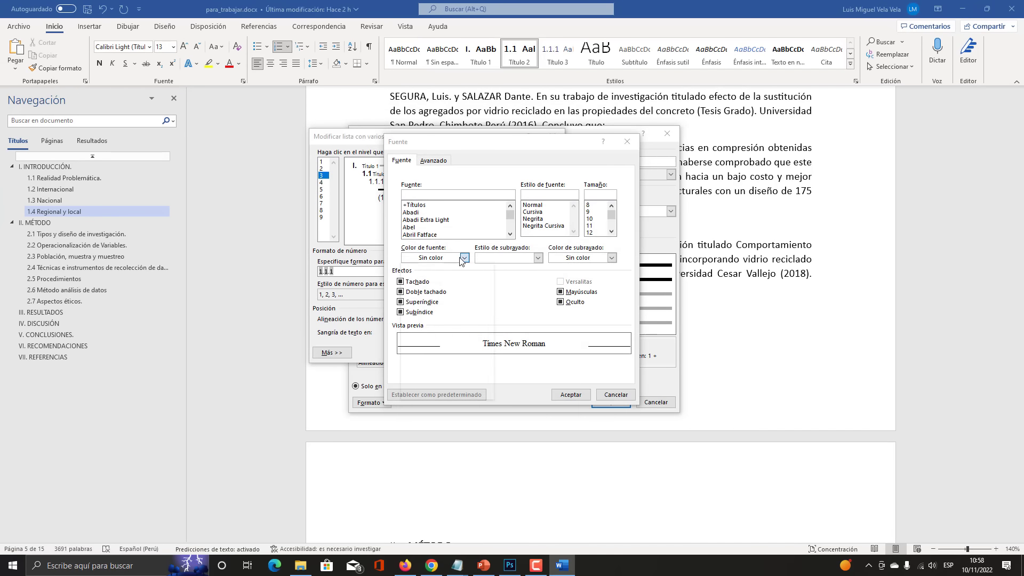
{"action": "left_click", "coordinate": [418, 278]}
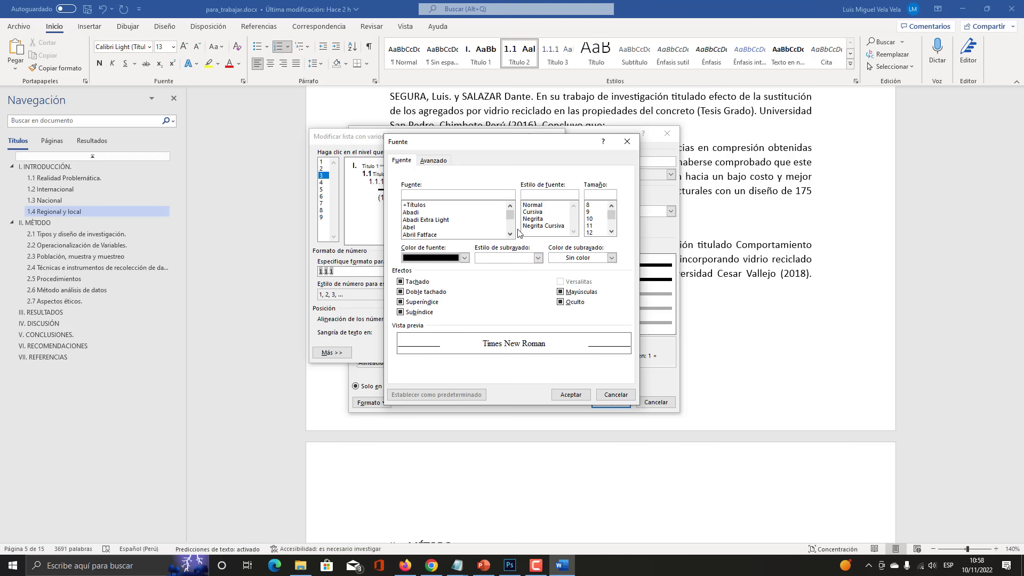
{"action": "left_click", "coordinate": [539, 219]}
{"action": "left_click", "coordinate": [570, 395]}
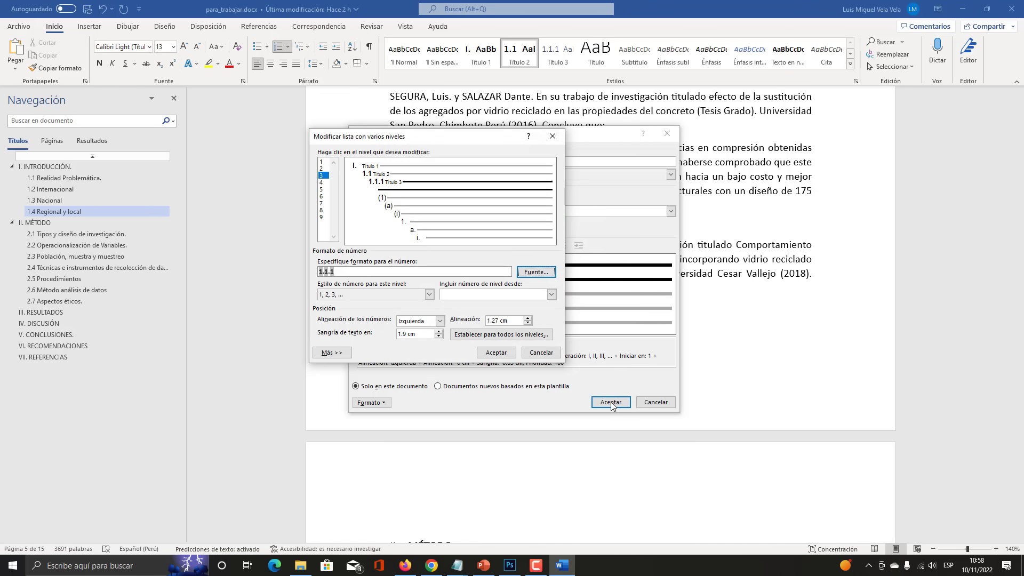
{"action": "left_click", "coordinate": [497, 353]}
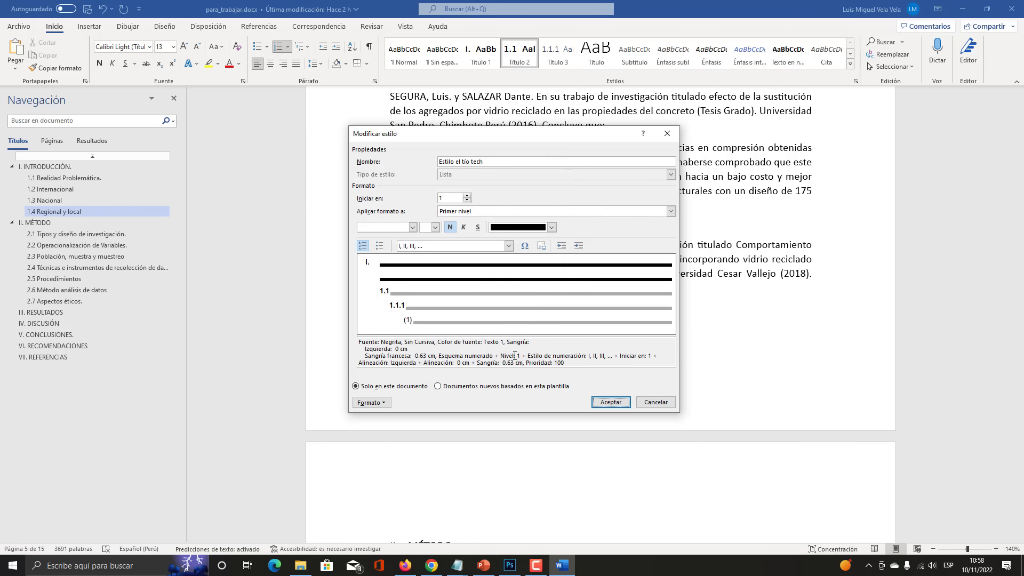
{"action": "left_click", "coordinate": [609, 404]}
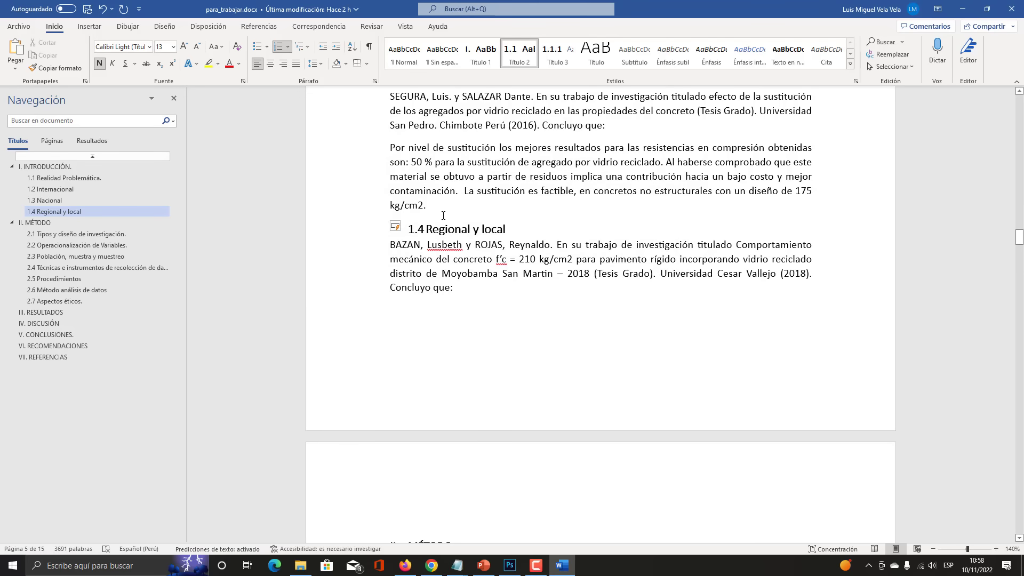
Open the numbering settings of the existing list style "Estilo el tío tech" for modification
{"action": "scroll", "coordinate": [443, 217], "scroll_direction": "up", "scroll_amount": 15}
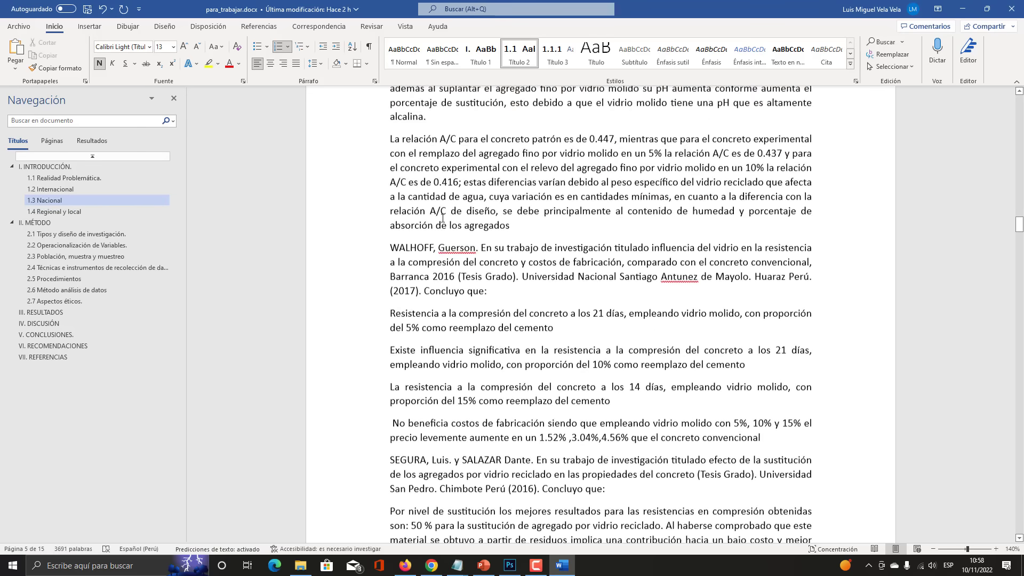
{"action": "scroll", "coordinate": [443, 217], "scroll_direction": "down", "scroll_amount": 15}
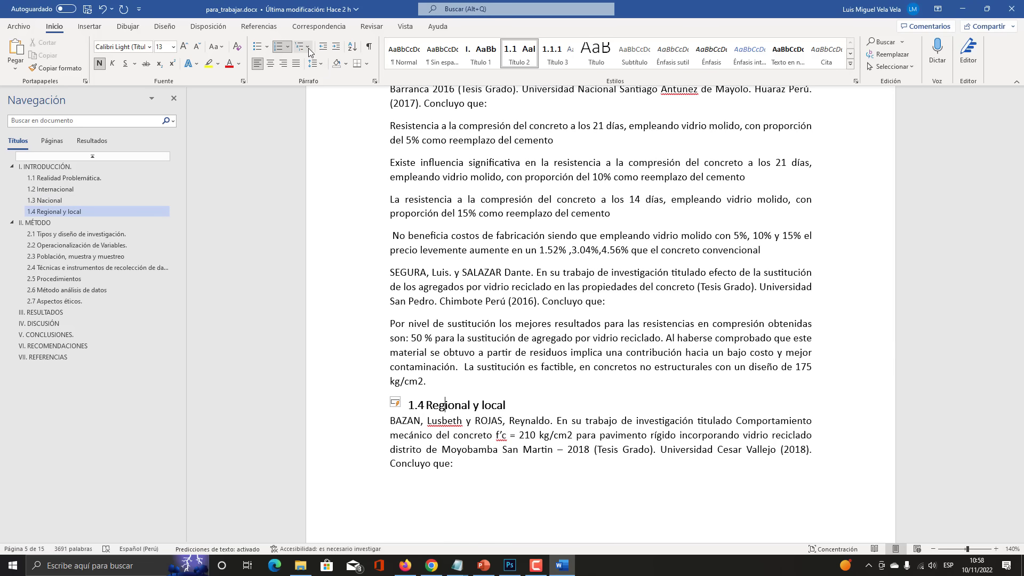
{"action": "key", "text": "super+plus"}
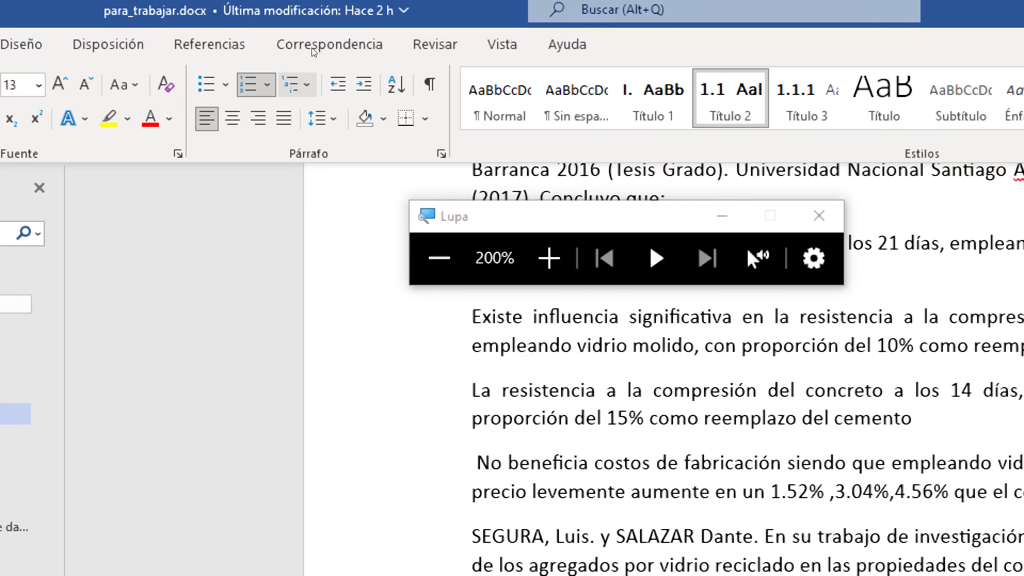
{"action": "left_click", "coordinate": [308, 49]}
{"action": "key", "text": "super+Escape"}
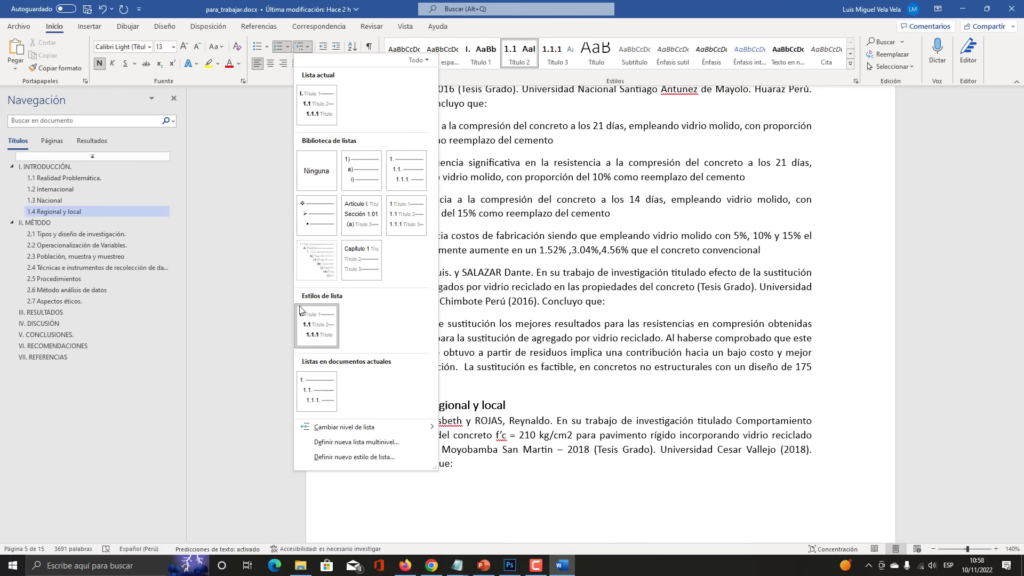
{"action": "mouse_move", "coordinate": [311, 326]}
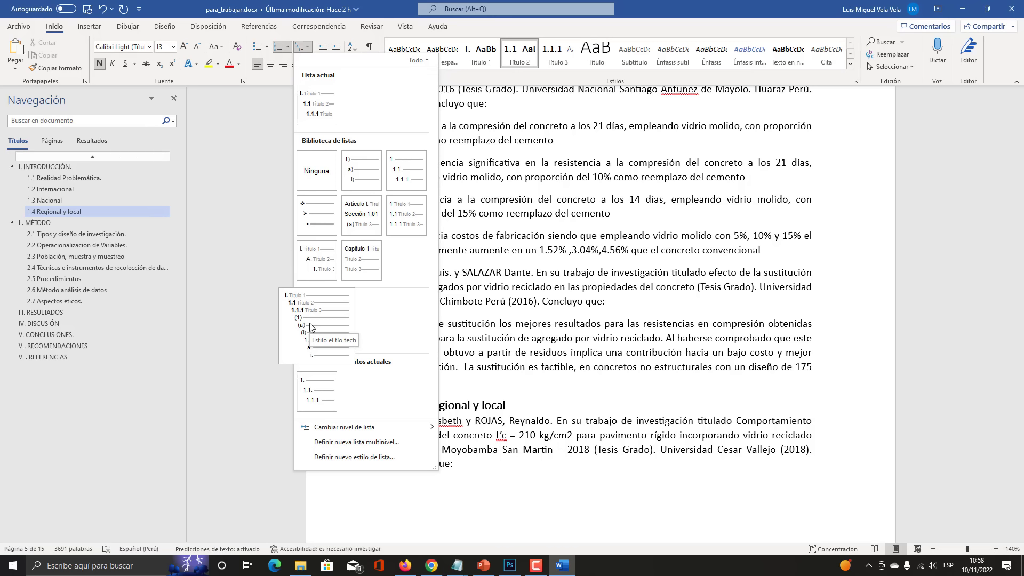
{"action": "right_click", "coordinate": [316, 317]}
{"action": "left_click", "coordinate": [341, 319]}
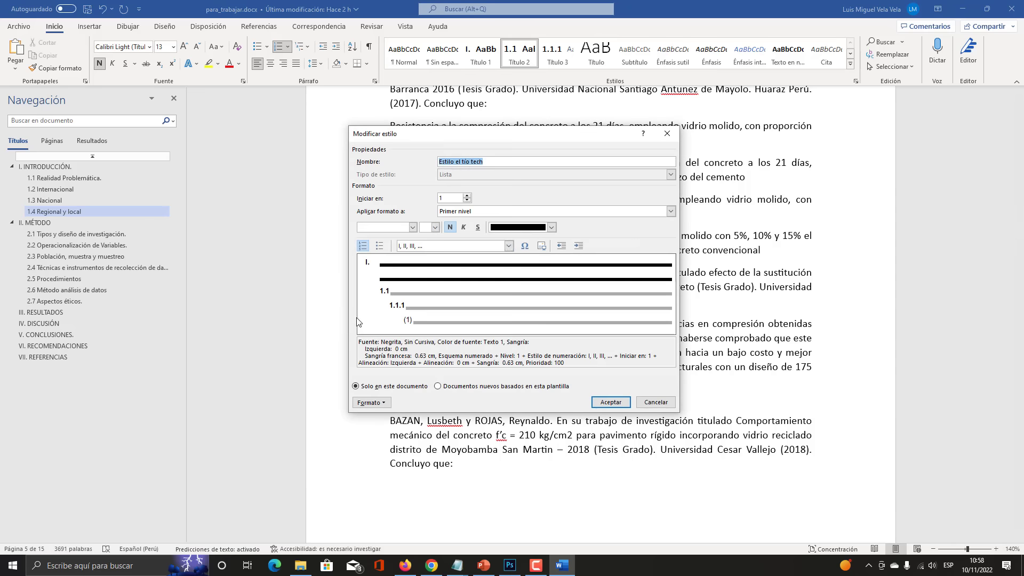
{"action": "left_click", "coordinate": [382, 405]}
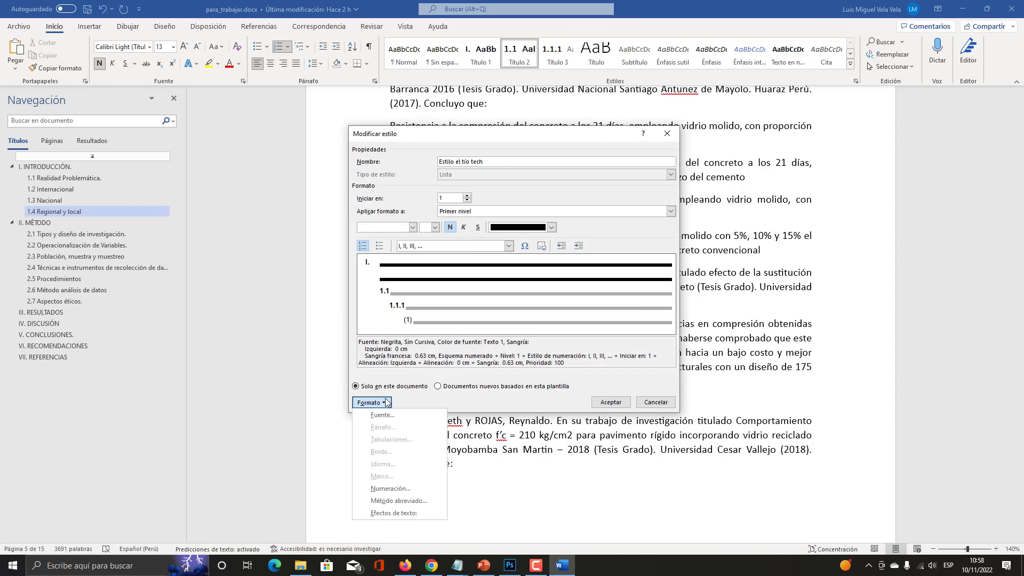
{"action": "left_click", "coordinate": [400, 489]}
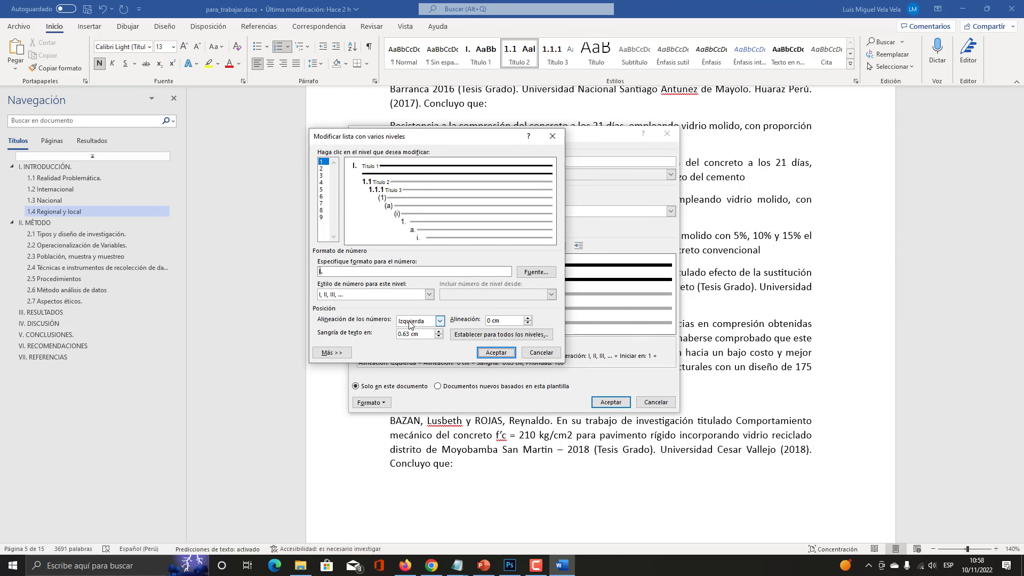
Try the Centrada and Derecha number alignments on level 1, and return it to Izquierda
{"action": "key", "text": "super+plus"}
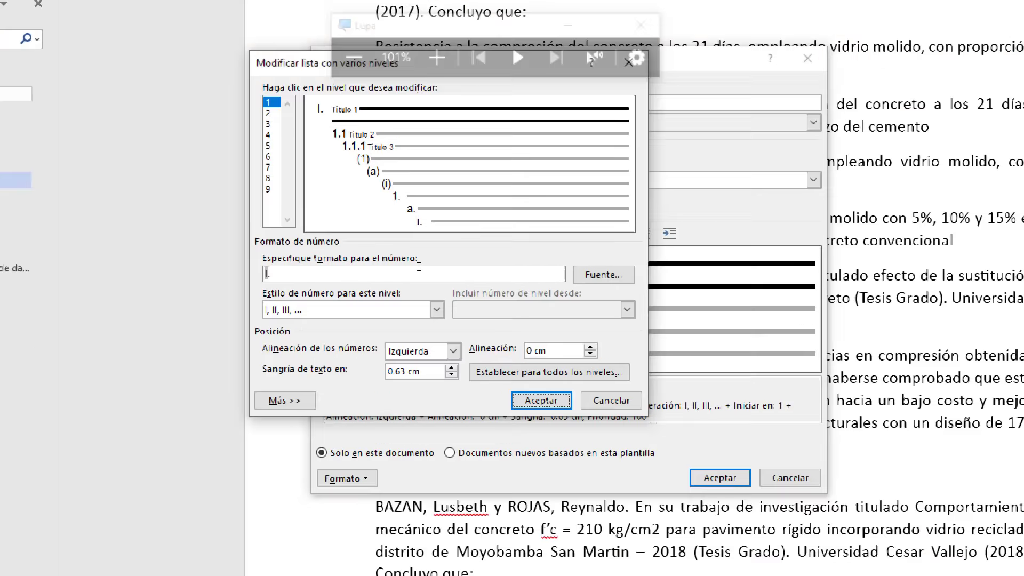
{"action": "left_click", "coordinate": [440, 321]}
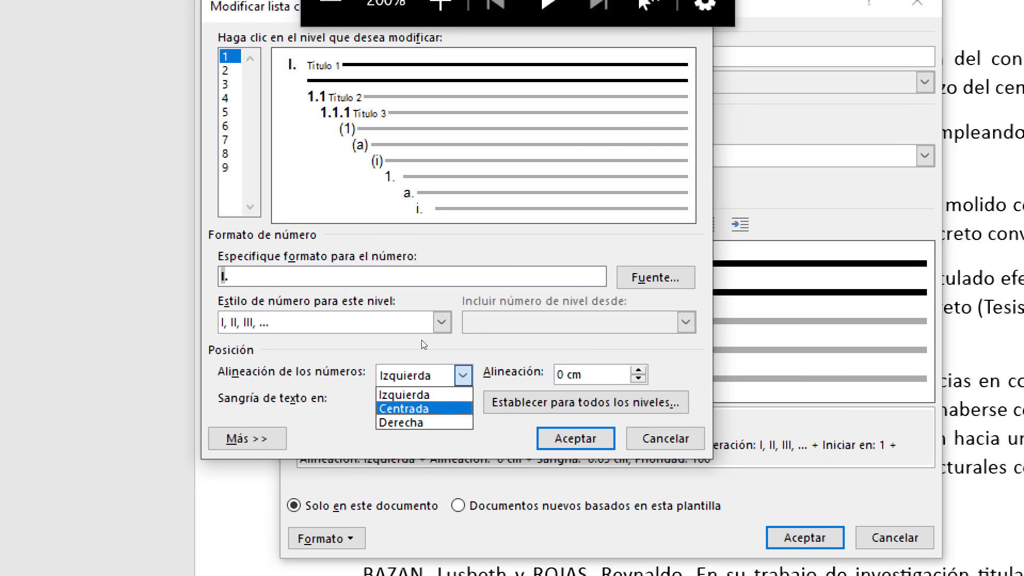
{"action": "left_click", "coordinate": [404, 409]}
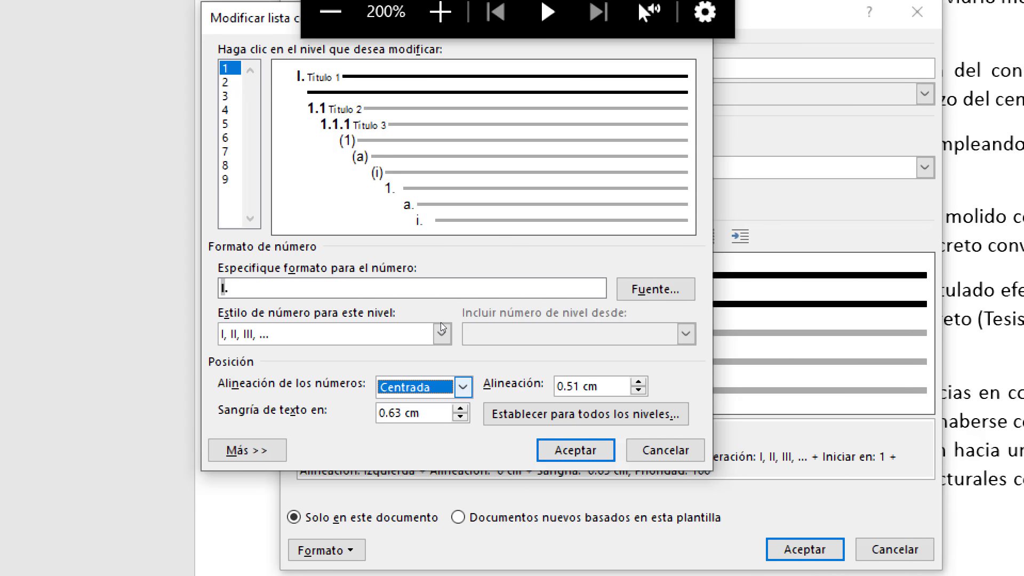
{"action": "left_click", "coordinate": [463, 387]}
{"action": "left_click", "coordinate": [424, 434]}
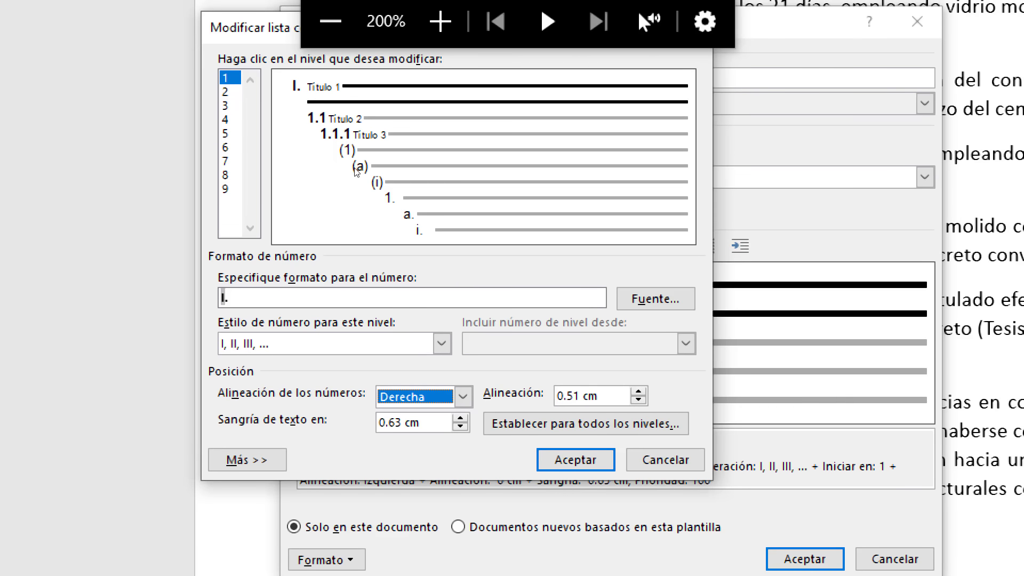
{"action": "left_click", "coordinate": [463, 386]}
{"action": "left_click", "coordinate": [405, 416]}
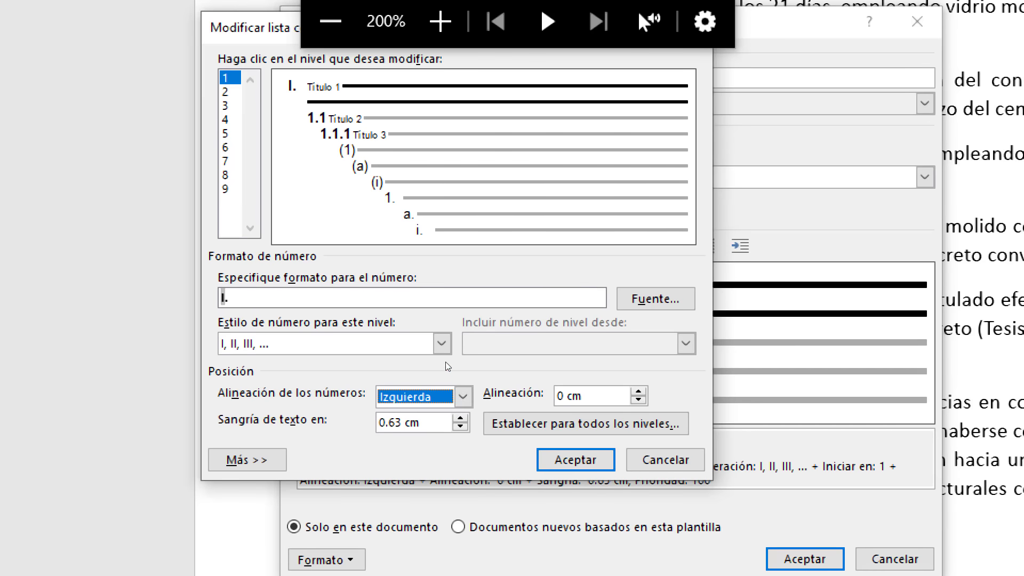
Try Centrada and Derecha once more as the level 1 number alignment, and select the Alineación value for editing
{"action": "left_click", "coordinate": [441, 328]}
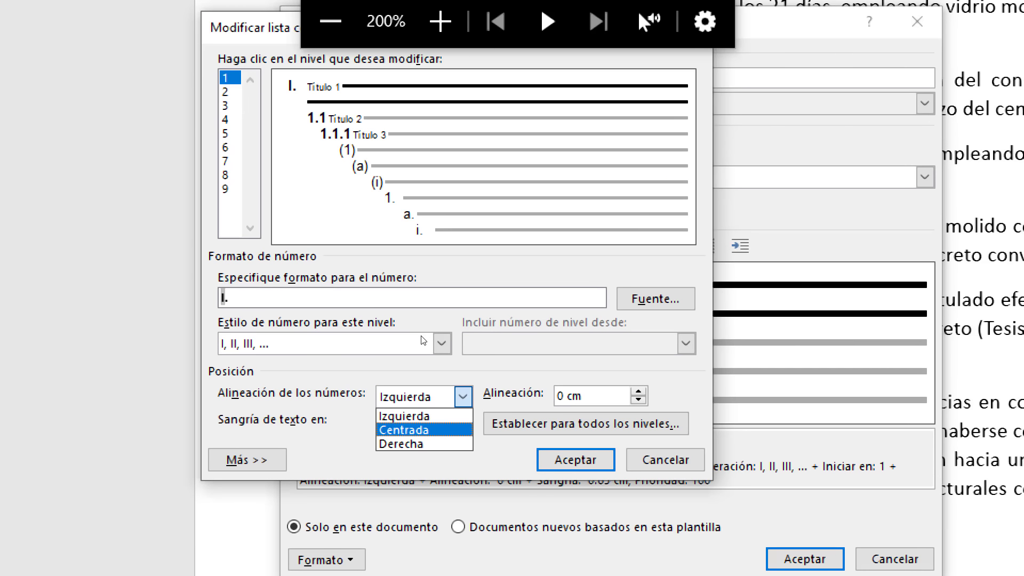
{"action": "left_click", "coordinate": [425, 338]}
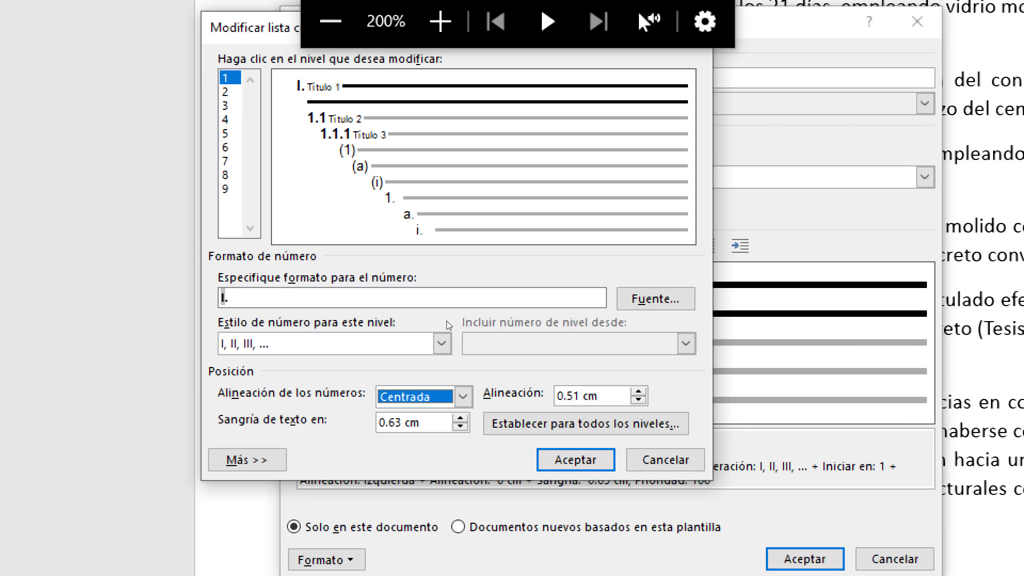
{"action": "left_click", "coordinate": [446, 324]}
{"action": "left_click", "coordinate": [438, 350]}
{"action": "left_click", "coordinate": [491, 323]}
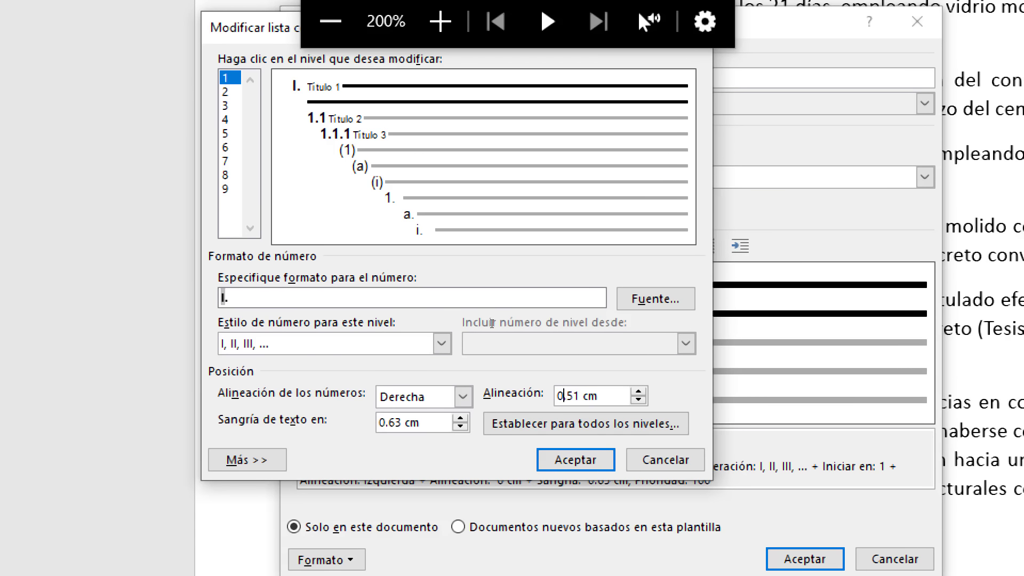
{"action": "left_click_drag", "start_coordinate": [498, 322], "coordinate": [487, 322]}
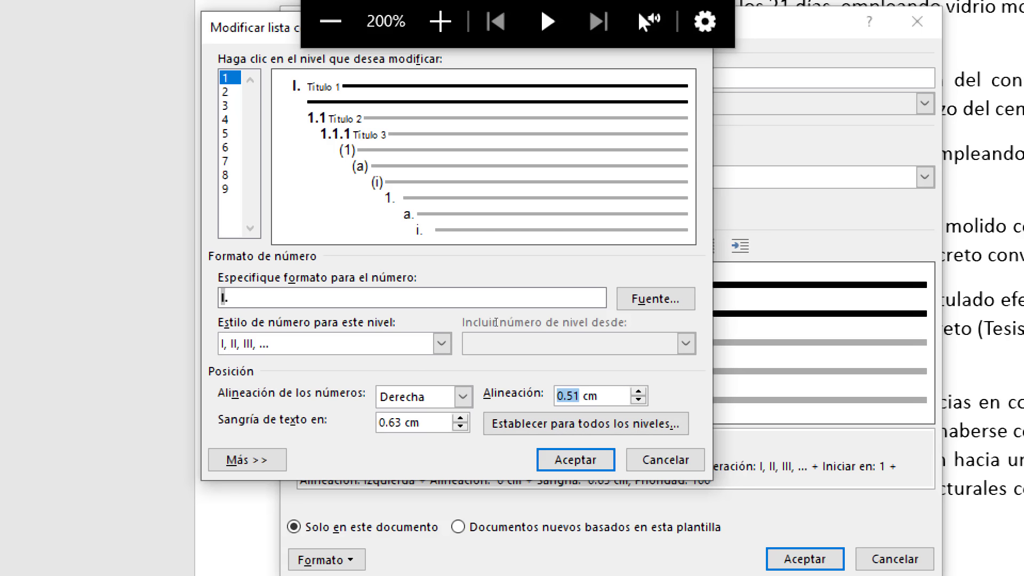
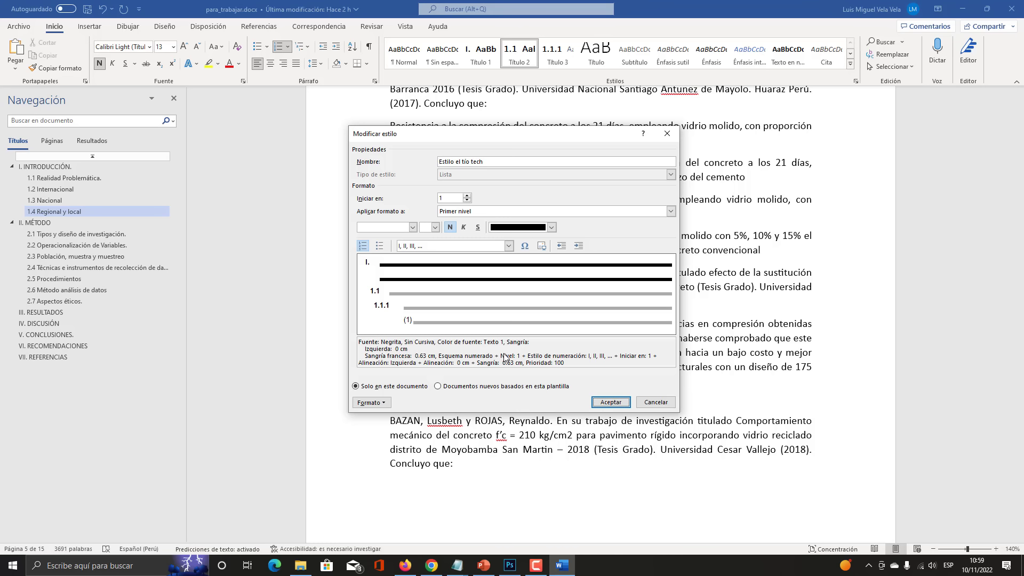
Reopen the list style's numbering settings, review level 1's alignment and text indent, and accept the list and style changes
{"action": "left_click_drag", "start_coordinate": [491, 134], "coordinate": [594, 135]}
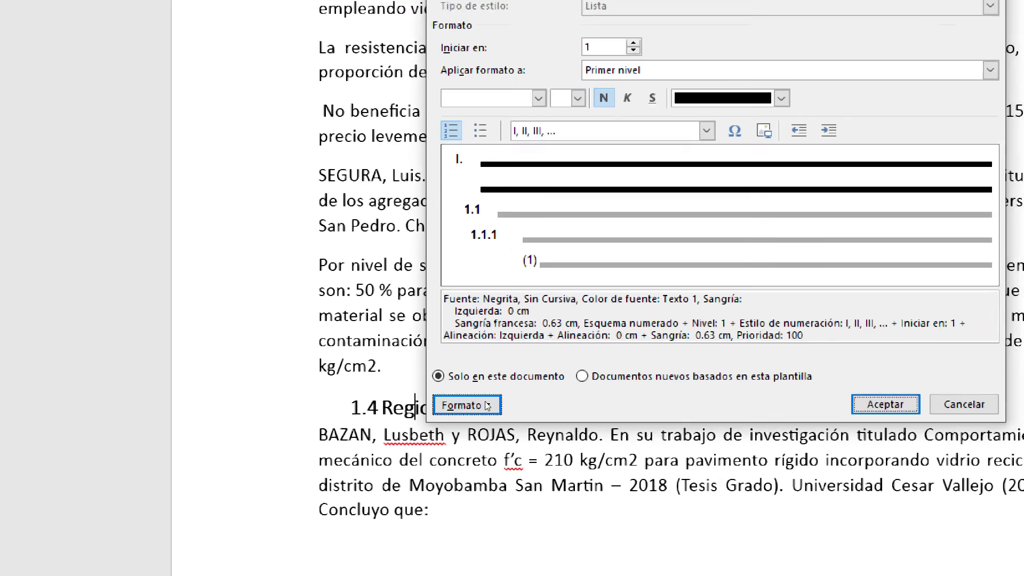
{"action": "left_click", "coordinate": [486, 404]}
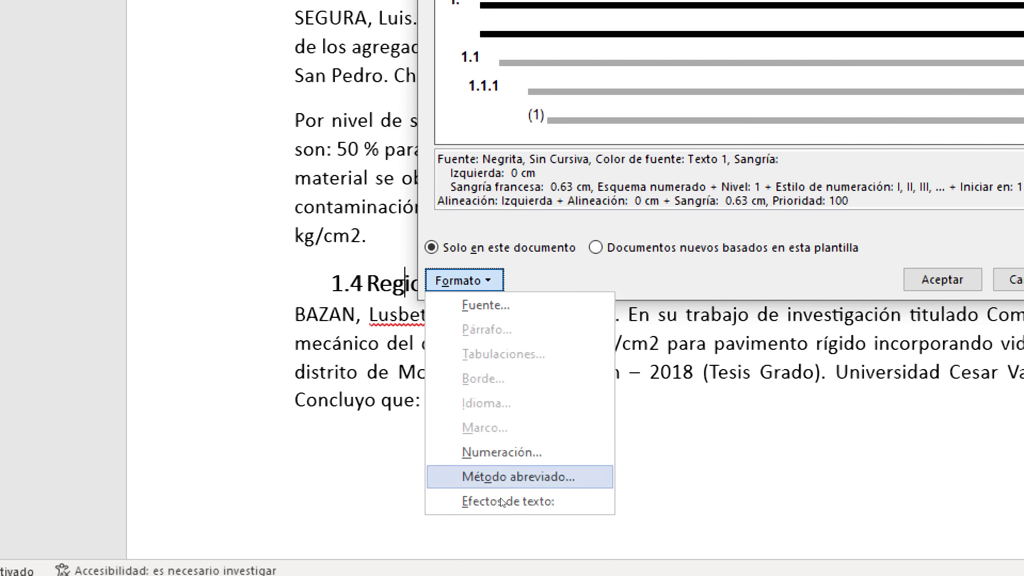
{"action": "left_click", "coordinate": [502, 453]}
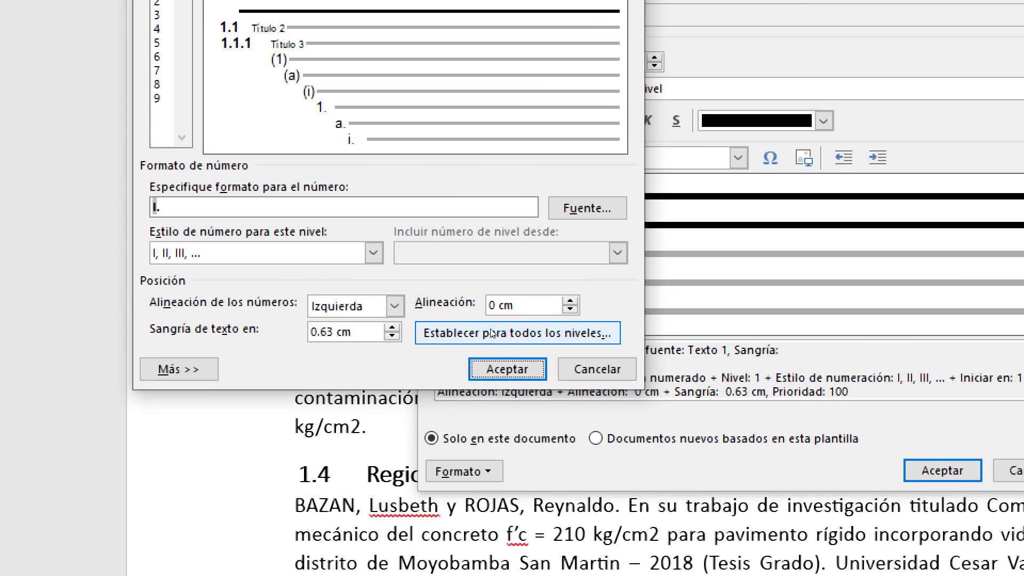
{"action": "left_click_drag", "start_coordinate": [496, 306], "coordinate": [429, 335]}
{"action": "left_click_drag", "start_coordinate": [326, 332], "coordinate": [310, 331]}
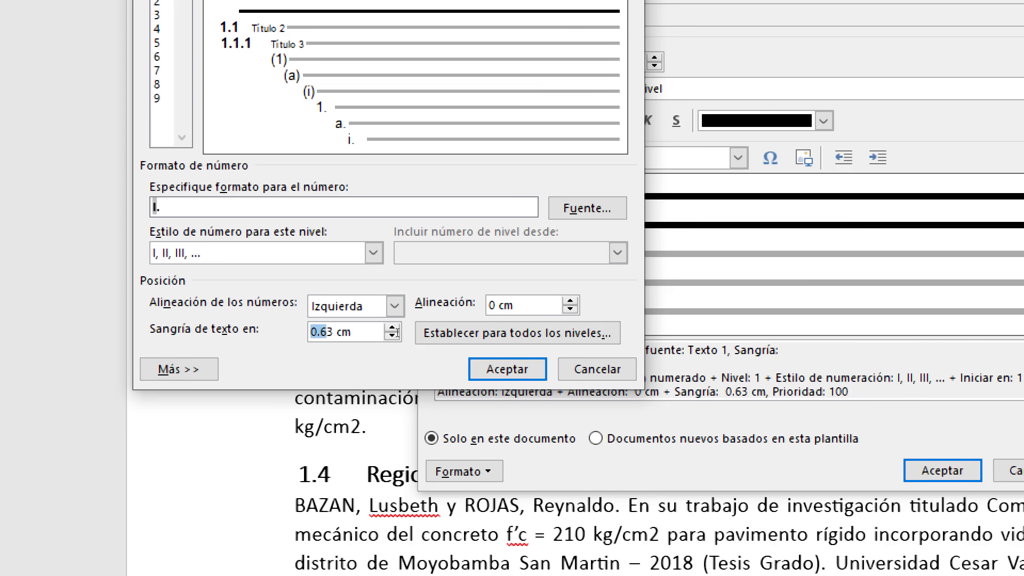
{"action": "key", "text": "super+Escape"}
{"action": "left_click", "coordinate": [485, 354]}
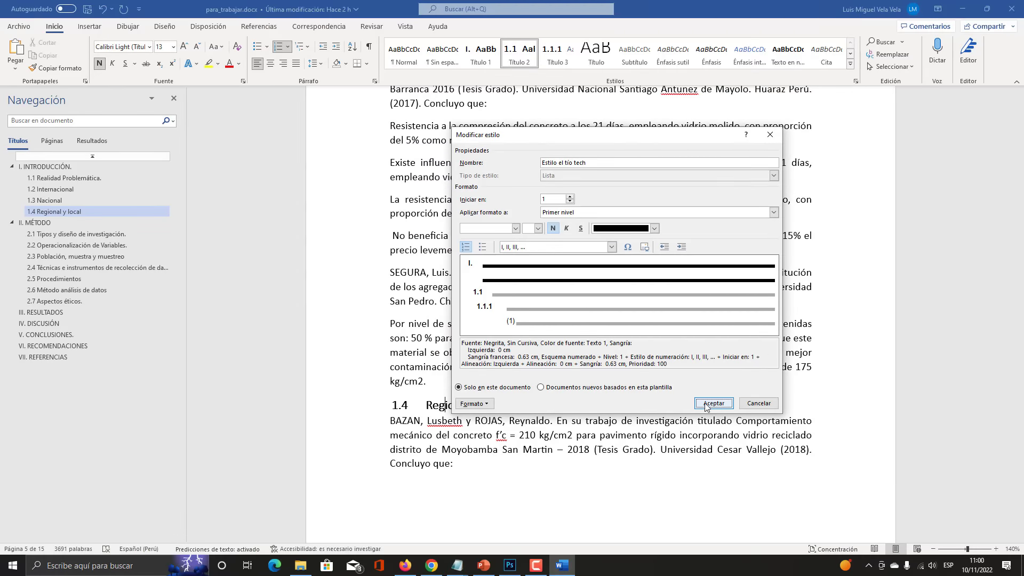
{"action": "left_click", "coordinate": [709, 405]}
Examine the number format and spacing of the INTRODUCCIÓN and Realidad Problemática headings in the thesis
{"action": "scroll", "coordinate": [431, 463], "scroll_direction": "up", "scroll_amount": 20}
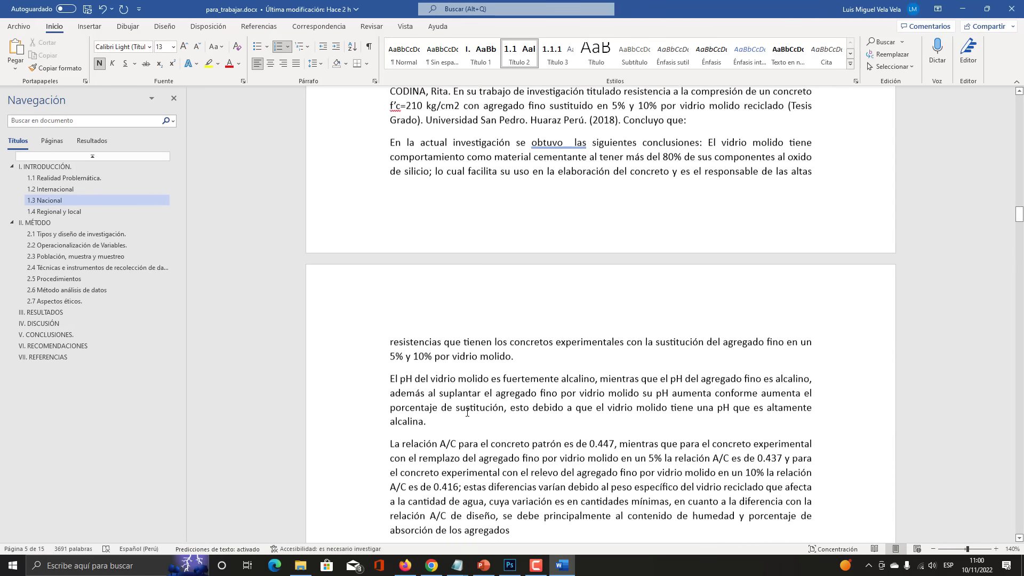
{"action": "scroll", "coordinate": [467, 412], "scroll_direction": "up", "scroll_amount": 6}
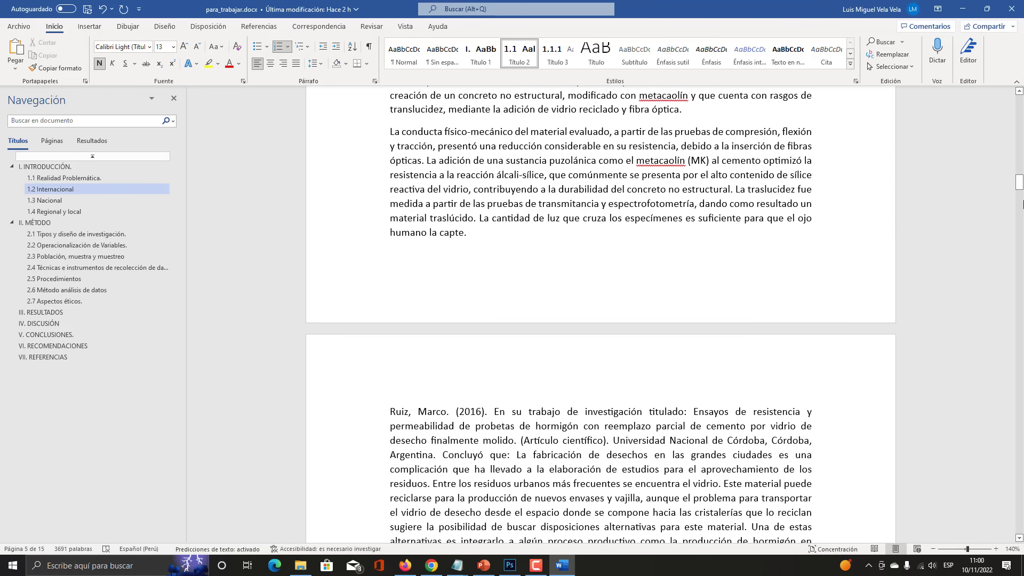
{"action": "left_click_drag", "start_coordinate": [1020, 196], "coordinate": [1019, 161]}
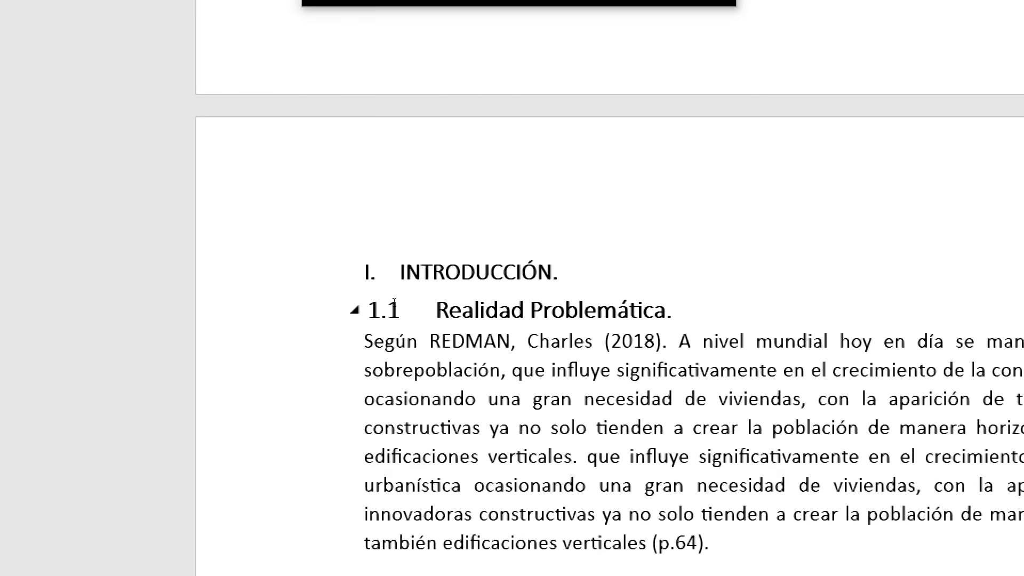
{"action": "left_click", "coordinate": [399, 299]}
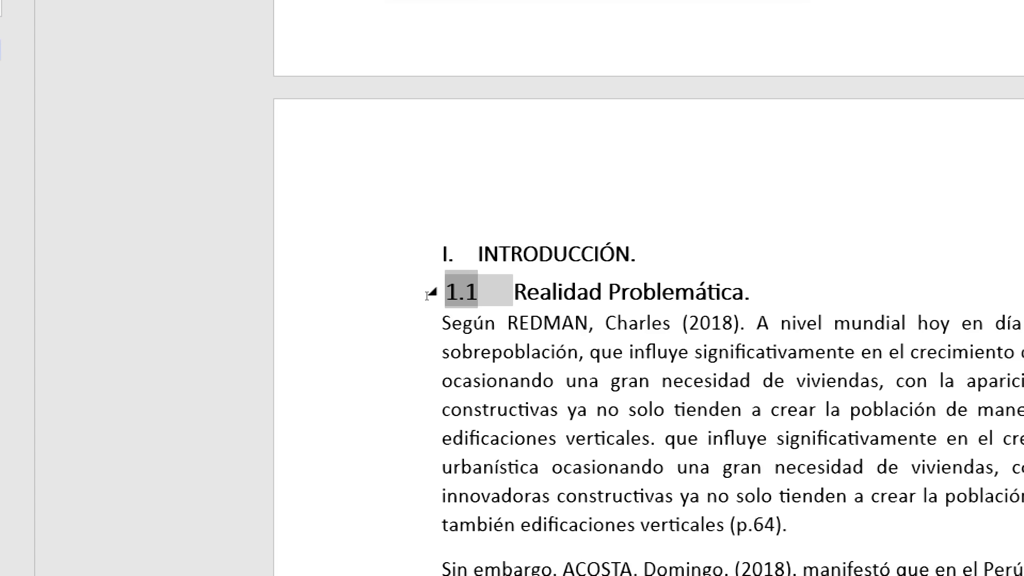
{"action": "left_click", "coordinate": [426, 296]}
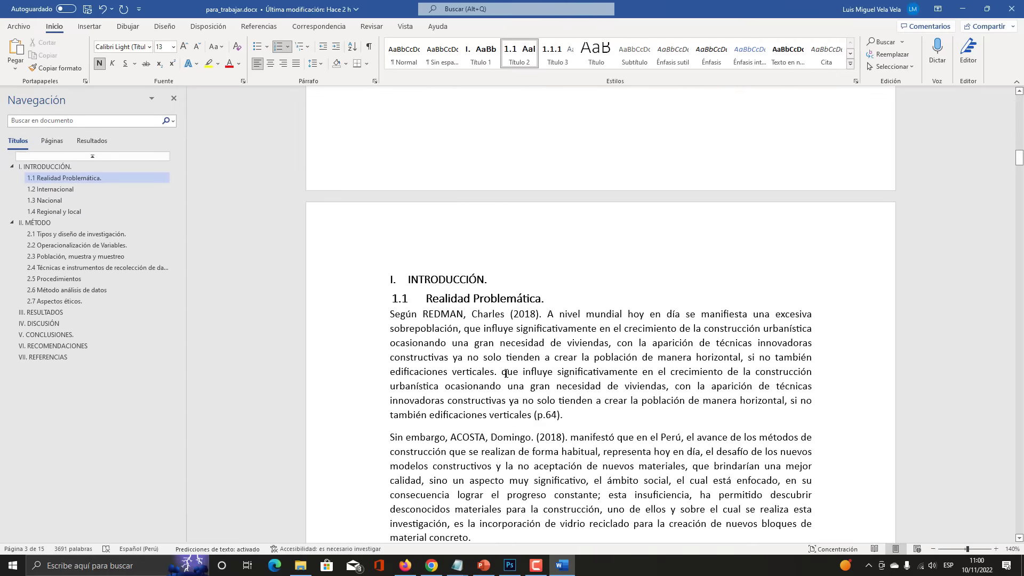
{"action": "scroll", "coordinate": [505, 373], "scroll_direction": "up", "scroll_amount": 15}
{"action": "scroll", "coordinate": [505, 373], "scroll_direction": "down", "scroll_amount": 18}
{"action": "scroll", "coordinate": [505, 373], "scroll_direction": "down", "scroll_amount": 10}
Update the entire table of contents under Índice, including its headings and page numbers
{"action": "scroll", "coordinate": [514, 345], "scroll_direction": "up", "scroll_amount": 20}
{"action": "scroll", "coordinate": [514, 344], "scroll_direction": "up", "scroll_amount": 6}
{"action": "right_click", "coordinate": [519, 315]}
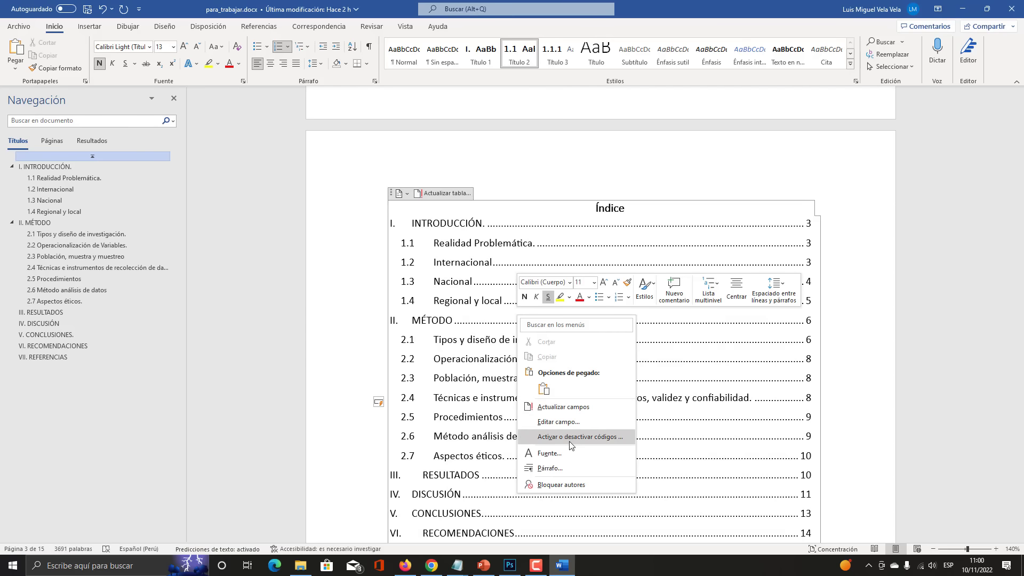
{"action": "left_click", "coordinate": [560, 407]}
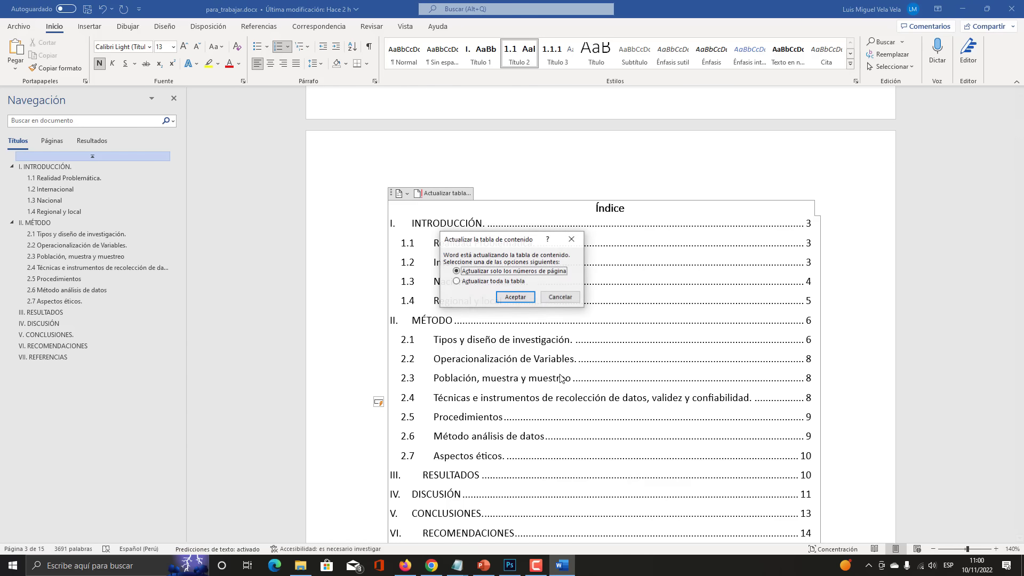
{"action": "left_click", "coordinate": [498, 283]}
{"action": "left_click", "coordinate": [533, 297]}
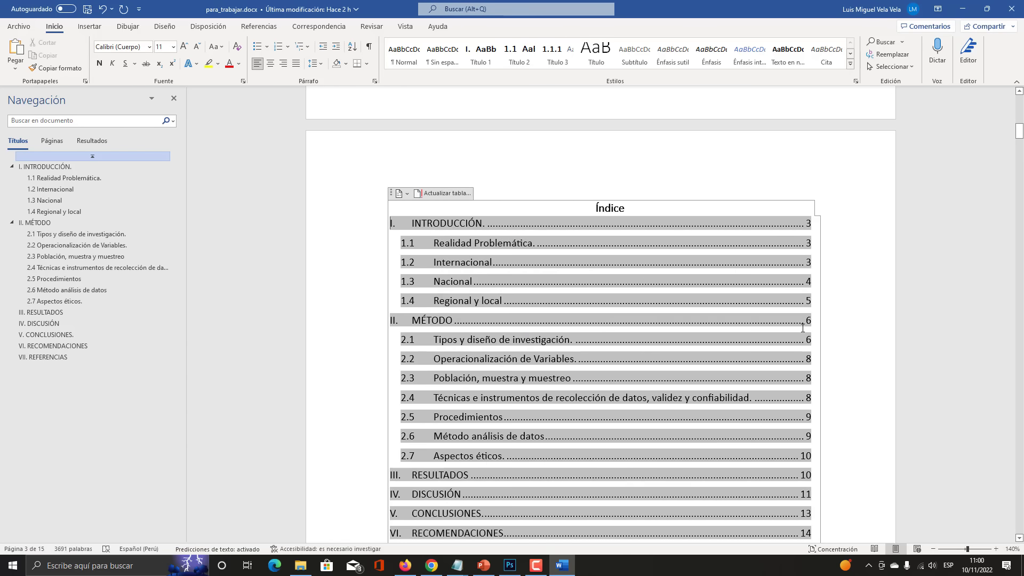
Check the final entries of the sample index image on the first page, and remove the number from the RECOMENDACIONES heading
{"action": "scroll", "coordinate": [859, 331], "scroll_direction": "up", "scroll_amount": 15}
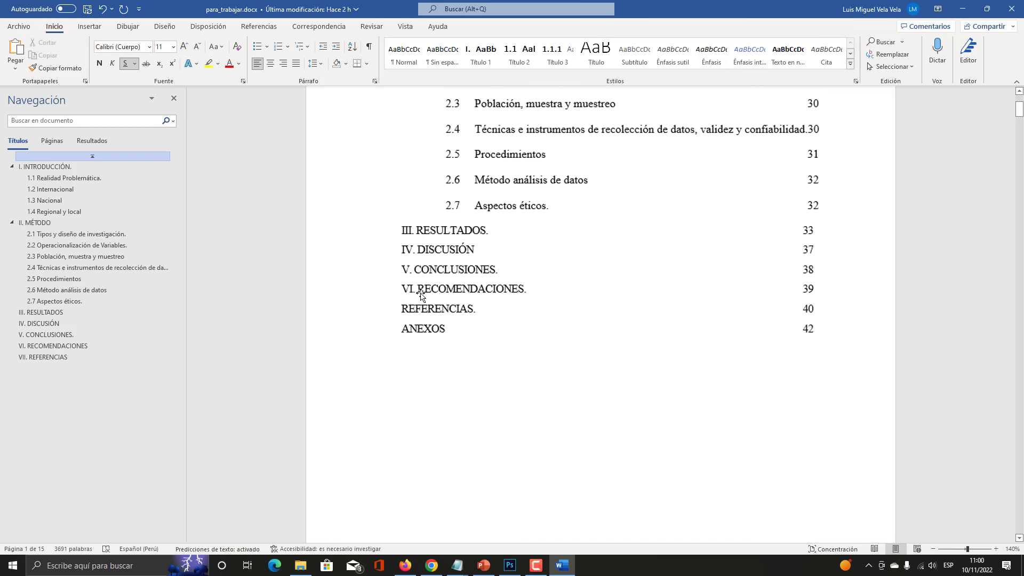
{"action": "left_click", "coordinate": [453, 323]}
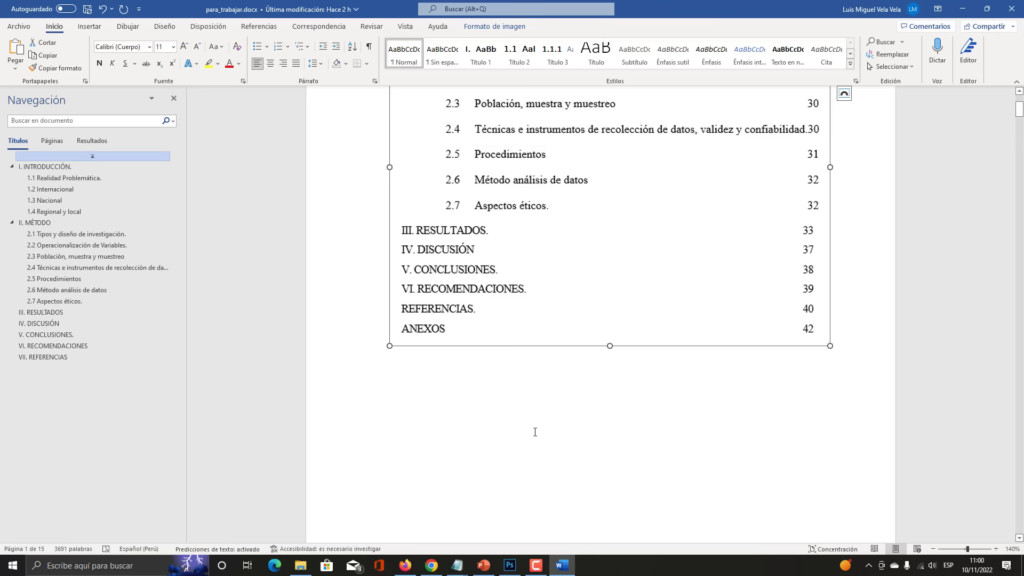
{"action": "left_click", "coordinate": [799, 538]}
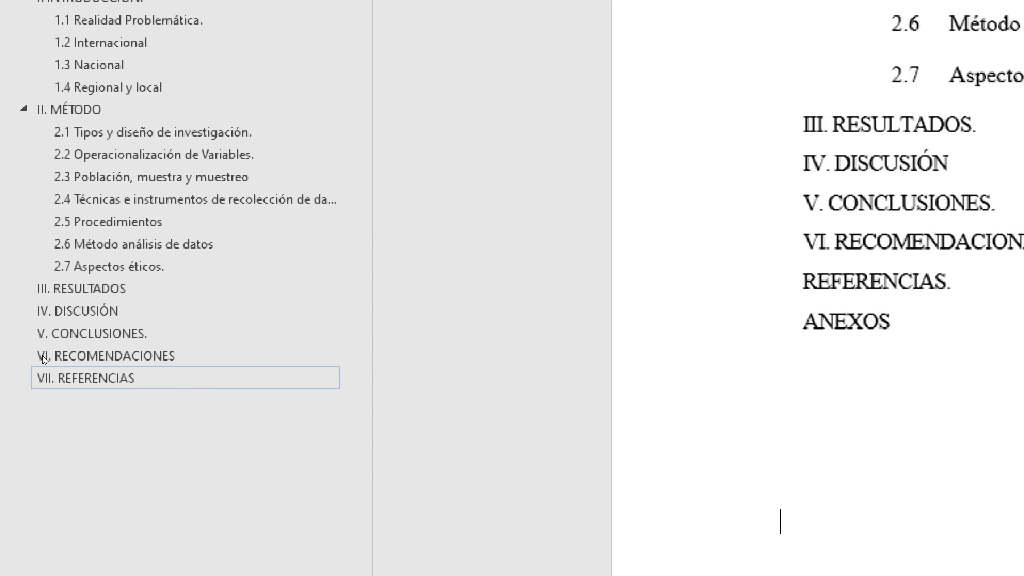
{"action": "left_click", "coordinate": [40, 347]}
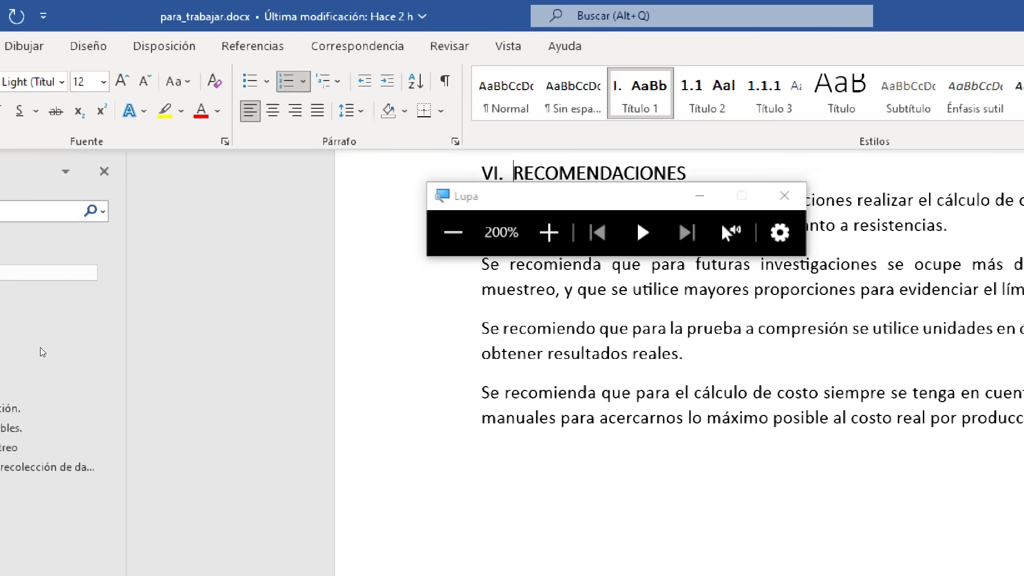
{"action": "scroll", "coordinate": [396, 263], "scroll_direction": "up", "scroll_amount": 3}
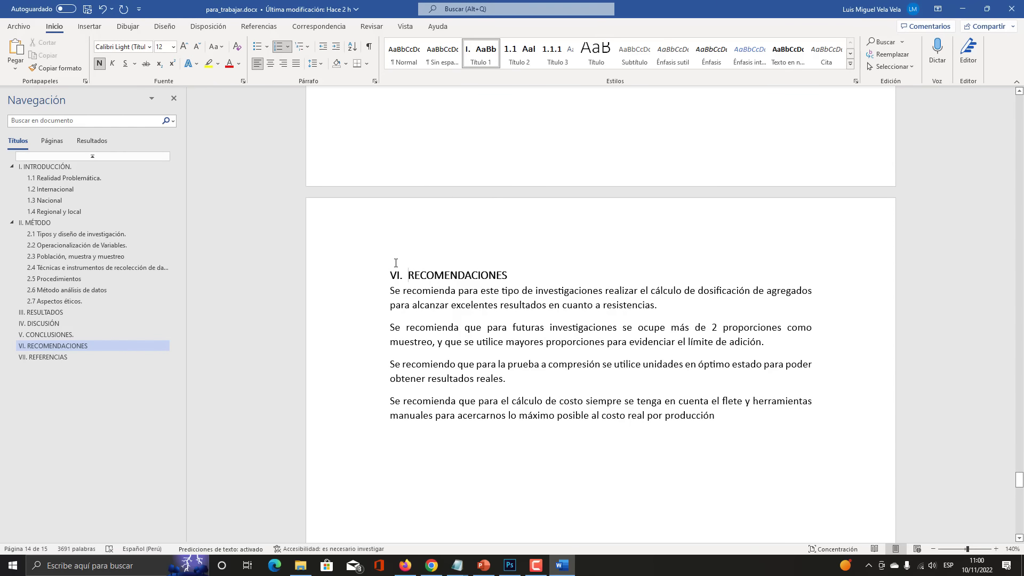
{"action": "key", "text": "super+plus"}
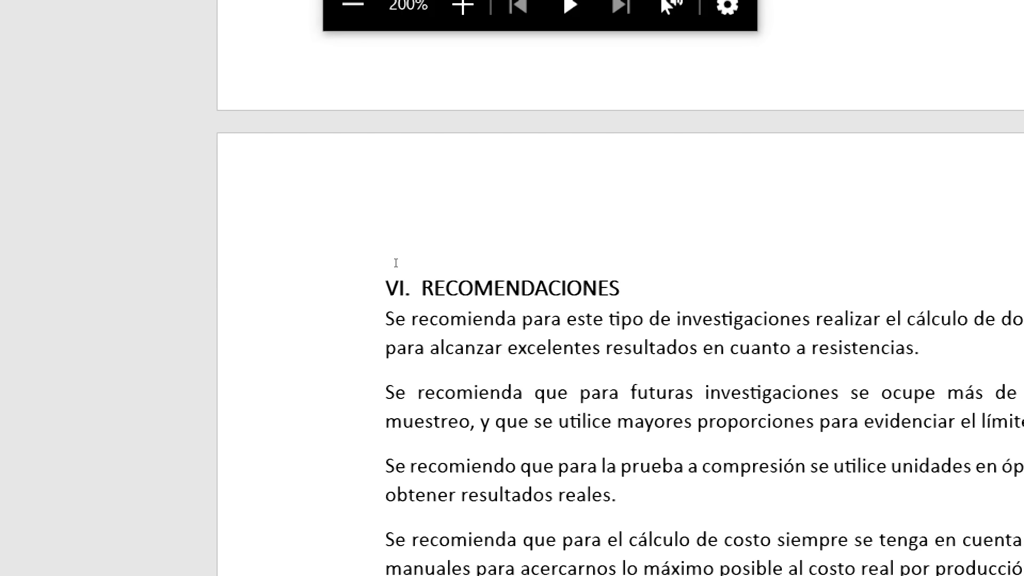
{"action": "key", "text": "BackSpace"}
{"action": "key", "text": "super+Escape"}
{"action": "key", "text": "BackSpace"}
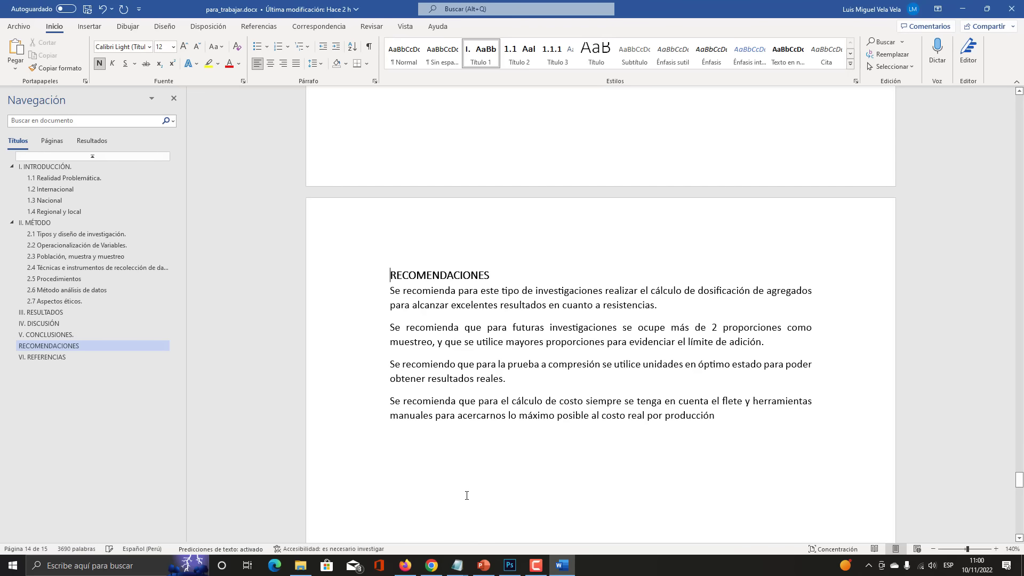
Switch to Photoshop, mark the Backspace key in red on the keyboard image with the brush, and return to Word
{"action": "left_click", "coordinate": [510, 565]}
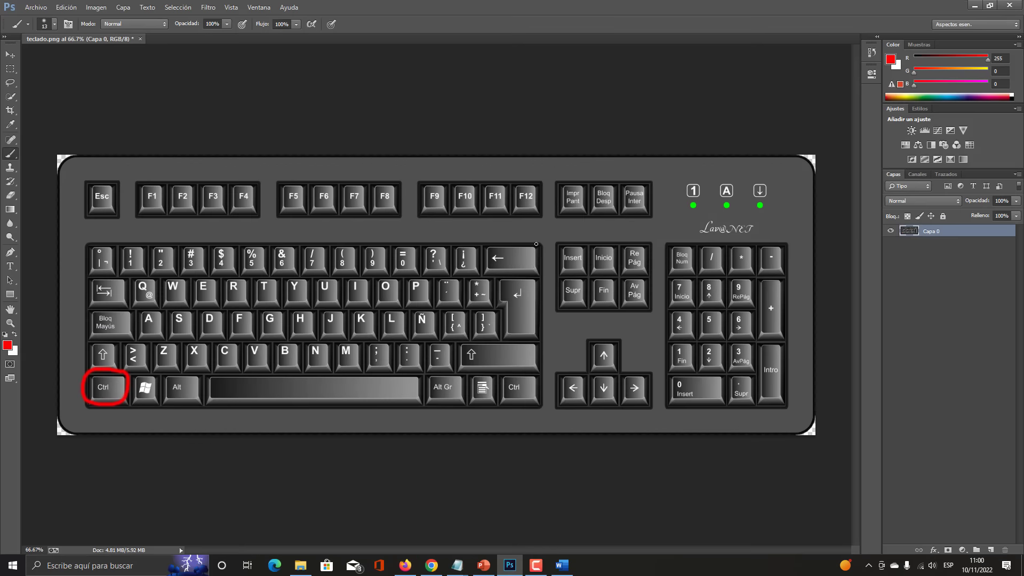
{"action": "mouse_move", "coordinate": [478, 258]}
{"action": "left_mouse_down"}
{"action": "mouse_move", "coordinate": [543, 237]}
{"action": "mouse_move", "coordinate": [587, 244]}
{"action": "left_mouse_up"}
{"action": "left_click", "coordinate": [561, 565]}
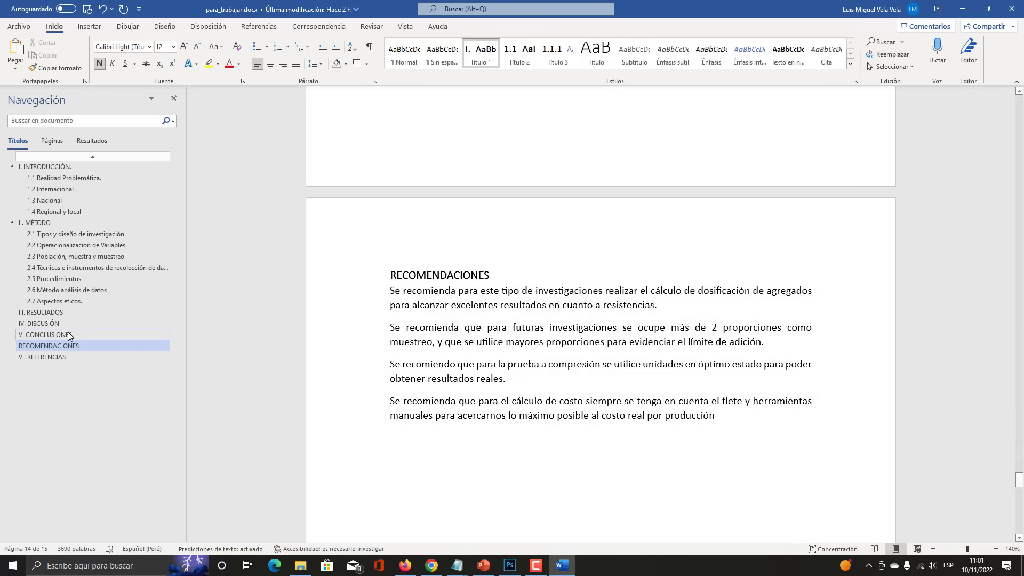
Go to the REFERENCIAS heading and remove its number and indent
{"action": "left_click", "coordinate": [37, 357]}
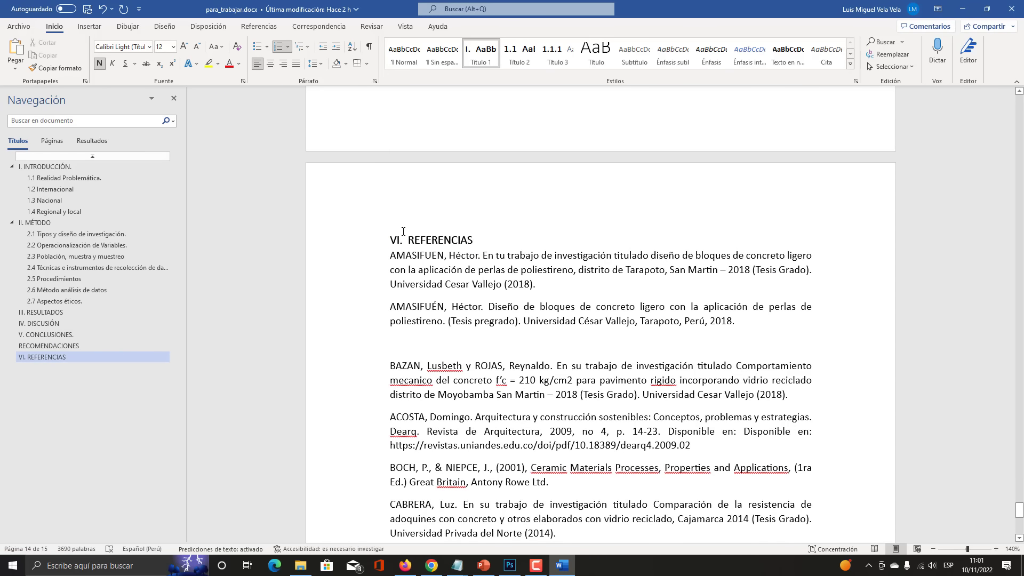
{"action": "key", "text": "super+plus"}
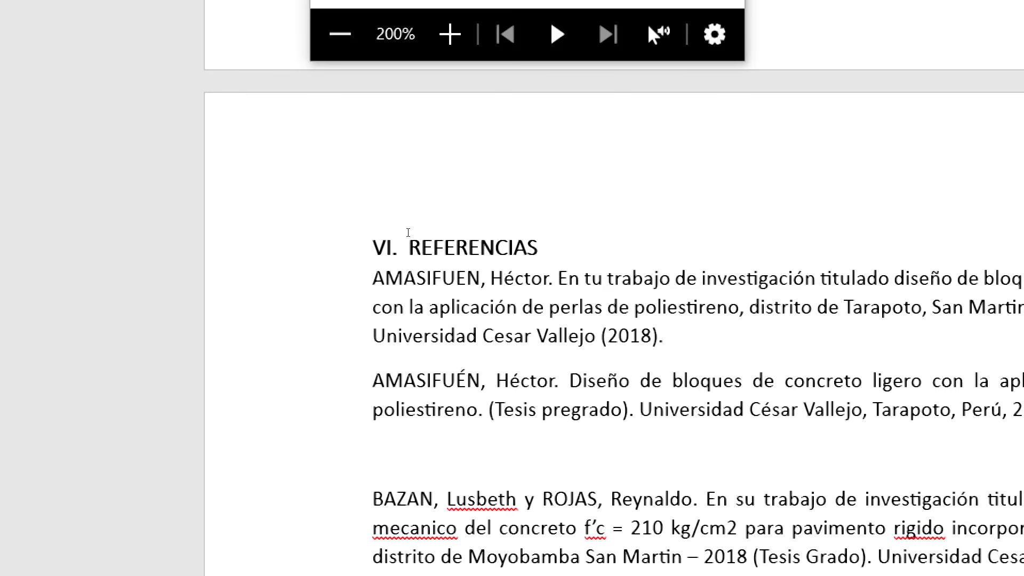
{"action": "key", "text": "BackSpace"}
{"action": "key", "text": "BackSpace"}
{"action": "key", "text": "super+Escape"}
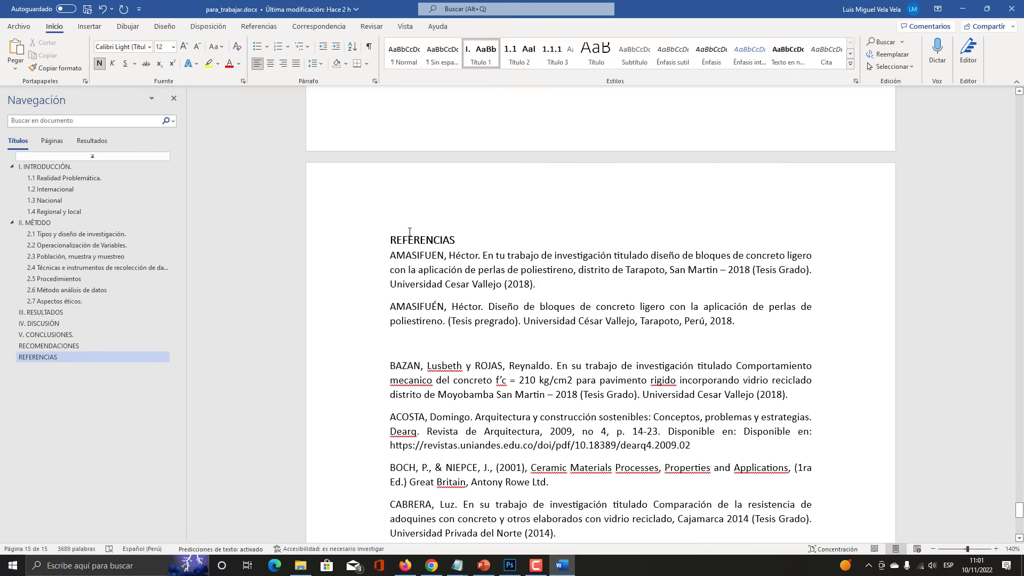
Update the whole table of contents again to include the unnumbered RECOMENDACIONES and REFERENCIAS headings, and place the cursor below it
{"action": "left_click", "coordinate": [45, 166]}
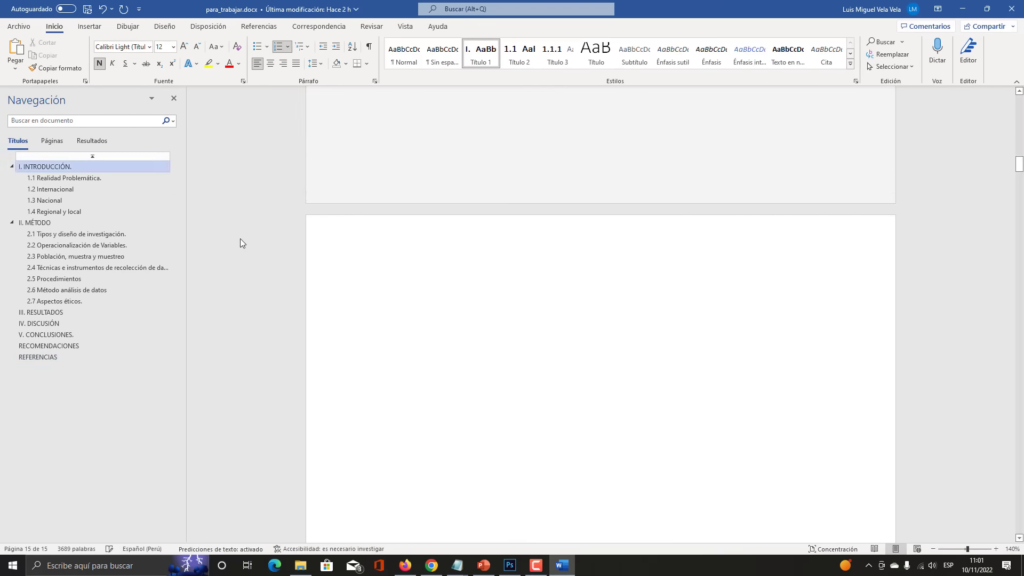
{"action": "scroll", "coordinate": [542, 375], "scroll_direction": "up", "scroll_amount": 10}
{"action": "scroll", "coordinate": [542, 375], "scroll_direction": "up", "scroll_amount": 3}
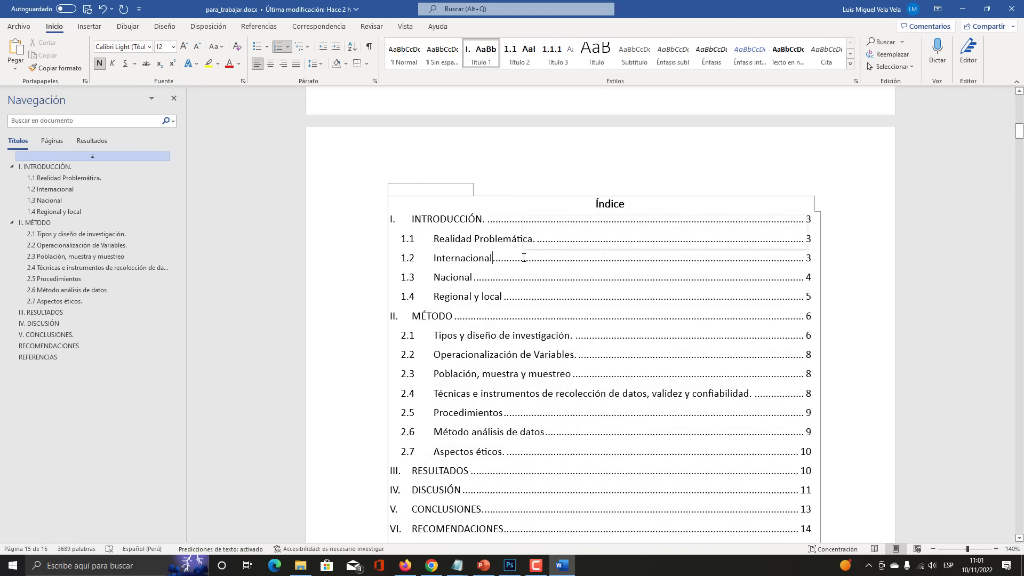
{"action": "right_click", "coordinate": [525, 259]}
{"action": "left_click", "coordinate": [573, 351]}
{"action": "left_click", "coordinate": [457, 281]}
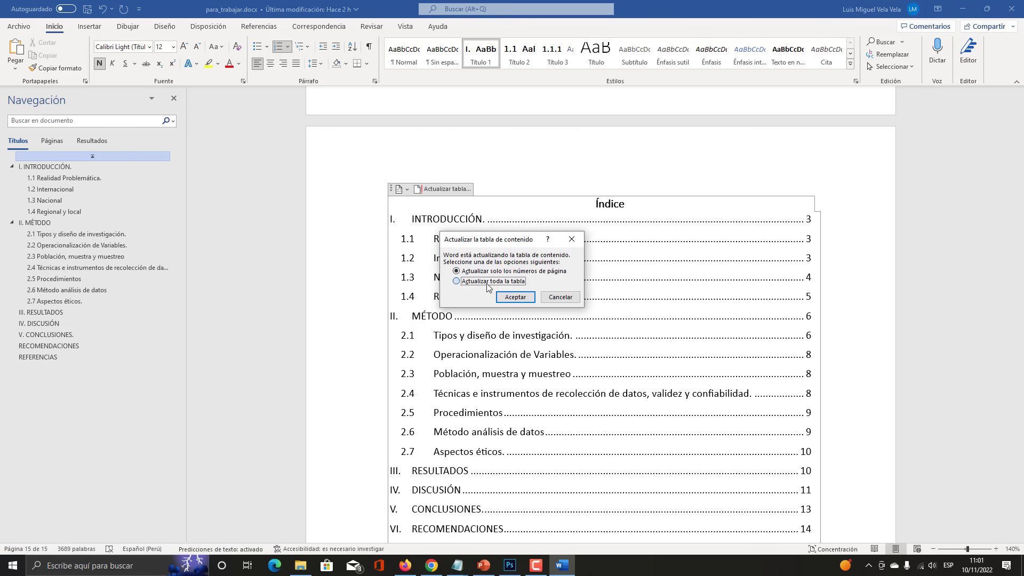
{"action": "left_click", "coordinate": [516, 298]}
{"action": "scroll", "coordinate": [516, 298], "scroll_direction": "down", "scroll_amount": 4}
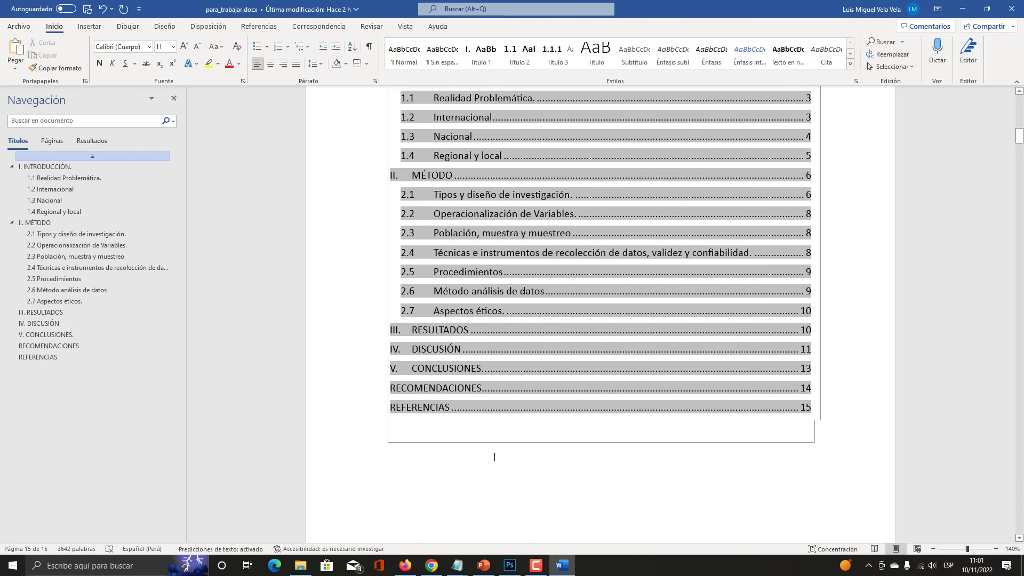
{"action": "left_click", "coordinate": [493, 517]}
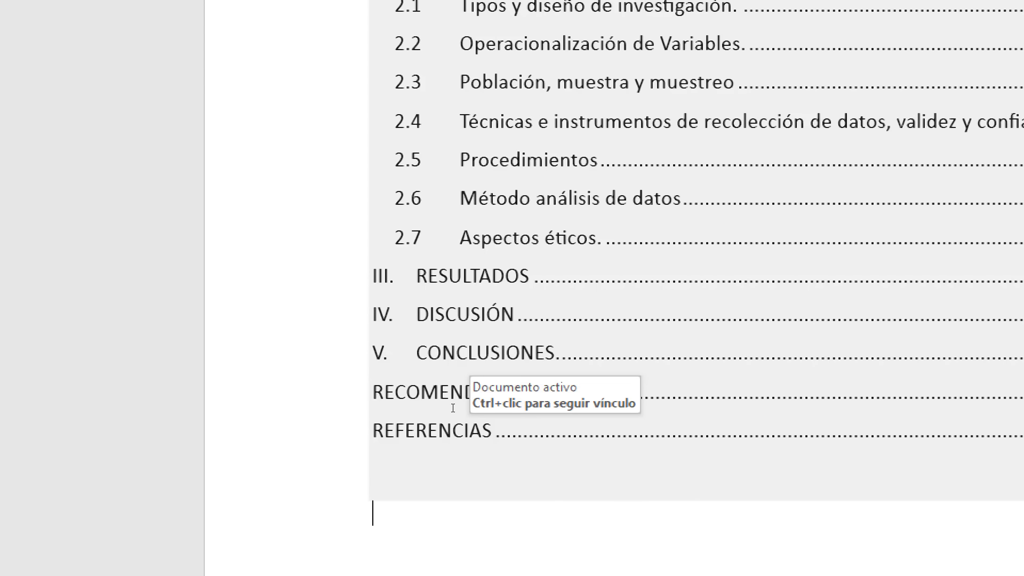
Write the note "Número 1 de página no tiene paginación" below the sample index image on the first page
{"action": "scroll", "coordinate": [430, 406], "scroll_direction": "up", "scroll_amount": 10}
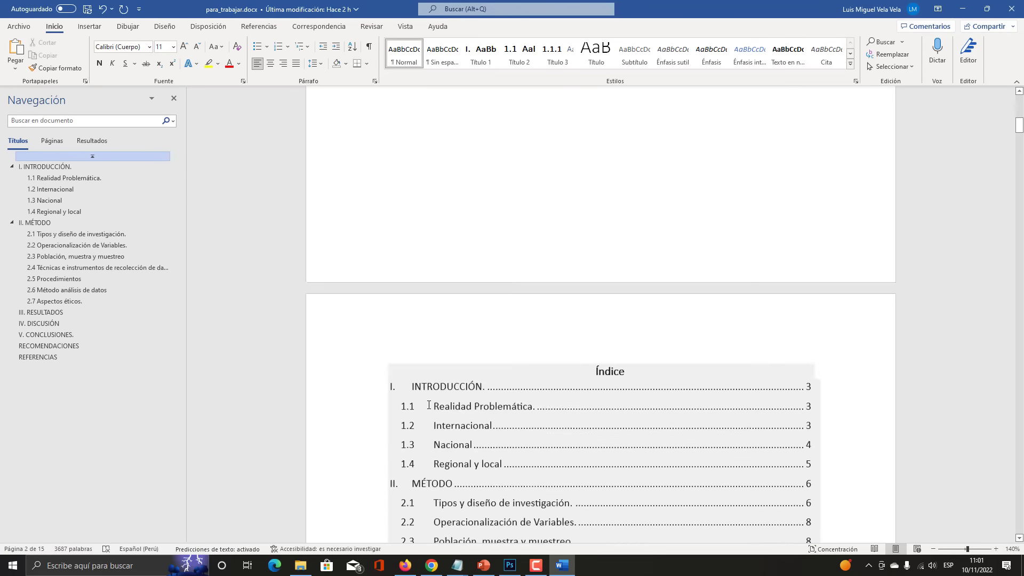
{"action": "scroll", "coordinate": [428, 405], "scroll_direction": "down", "scroll_amount": 5}
{"action": "scroll", "coordinate": [428, 405], "scroll_direction": "up", "scroll_amount": 5}
{"action": "scroll", "coordinate": [428, 405], "scroll_direction": "down", "scroll_amount": 5}
{"action": "scroll", "coordinate": [428, 405], "scroll_direction": "up", "scroll_amount": 4}
{"action": "scroll", "coordinate": [429, 405], "scroll_direction": "up", "scroll_amount": 5}
{"action": "scroll", "coordinate": [425, 443], "scroll_direction": "down", "scroll_amount": 5}
{"action": "scroll", "coordinate": [437, 437], "scroll_direction": "up", "scroll_amount": 5}
{"action": "type", "text": "Número 1 de página no tiene paginación"}
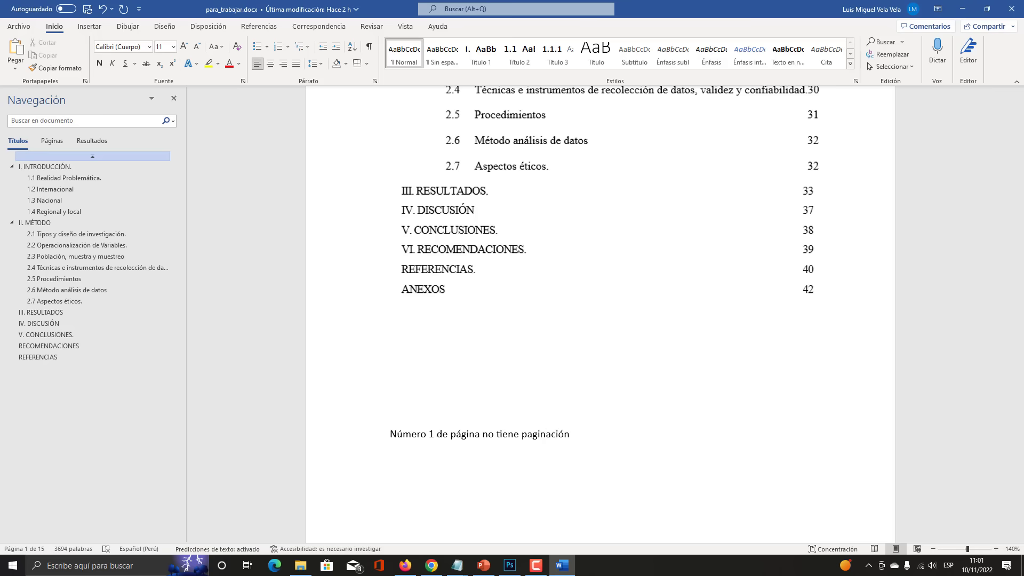
Replace the note below the sample index image with "Las dos primeras páginas sin paginación", correcting its misspelled words
{"action": "scroll", "coordinate": [439, 435], "scroll_direction": "down", "scroll_amount": 8}
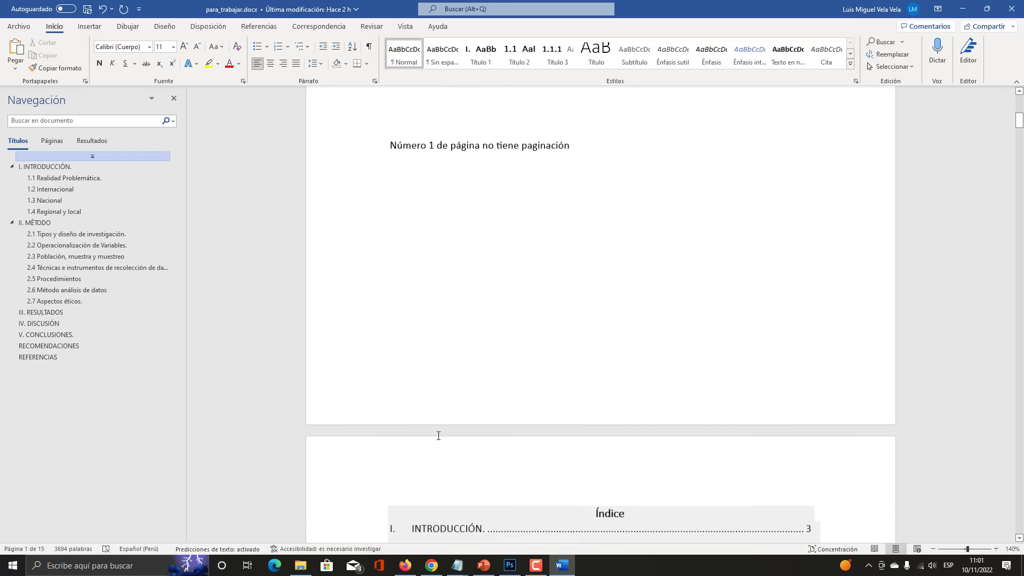
{"action": "scroll", "coordinate": [438, 436], "scroll_direction": "up", "scroll_amount": 3}
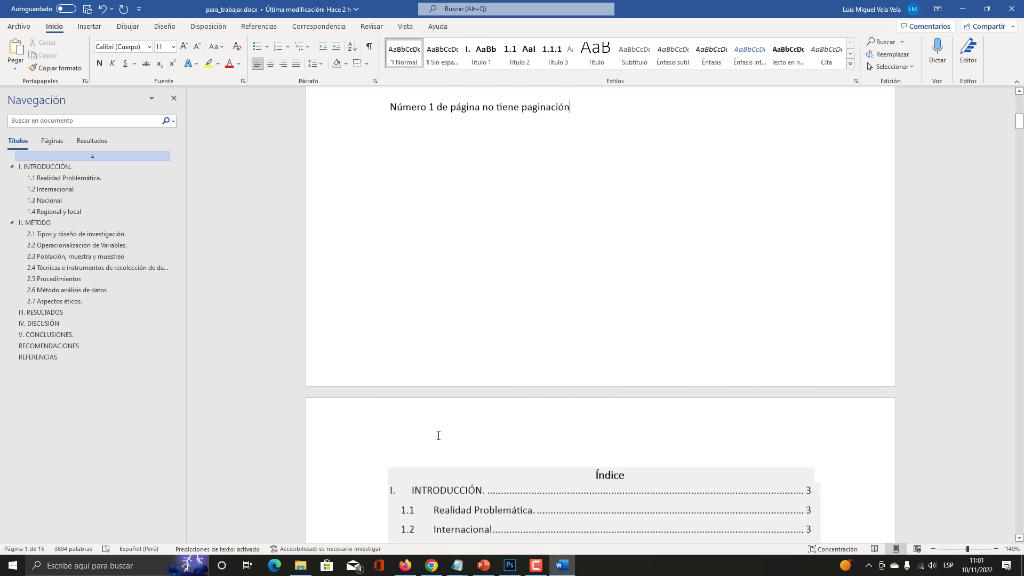
{"action": "scroll", "coordinate": [439, 436], "scroll_direction": "down", "scroll_amount": 6}
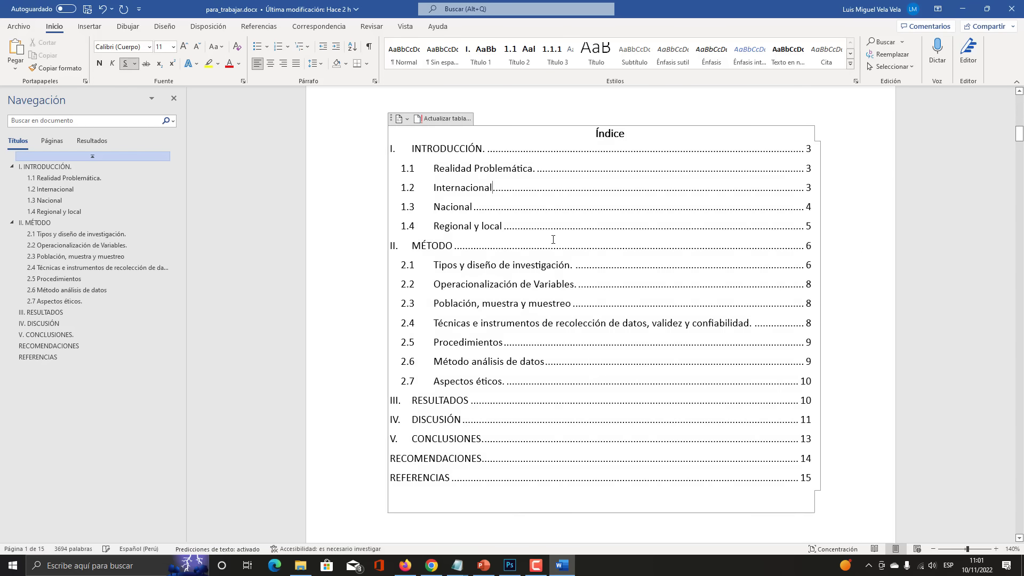
{"action": "scroll", "coordinate": [606, 374], "scroll_direction": "up", "scroll_amount": 7}
{"action": "scroll", "coordinate": [606, 376], "scroll_direction": "down", "scroll_amount": 3}
{"action": "scroll", "coordinate": [606, 376], "scroll_direction": "up", "scroll_amount": 5}
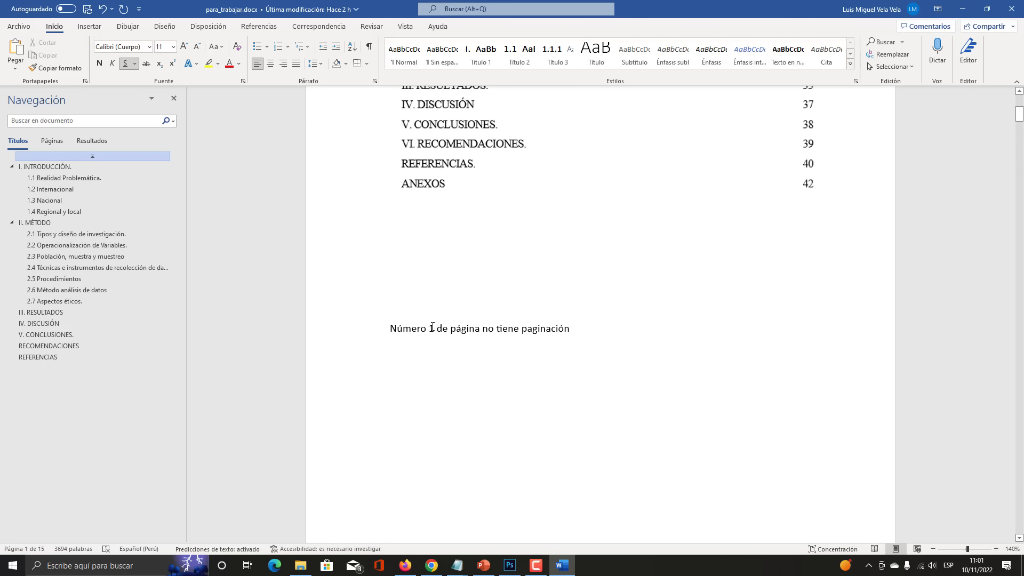
{"action": "left_click_drag", "start_coordinate": [433, 327], "coordinate": [375, 328]}
{"action": "triple_click", "coordinate": [592, 329]}
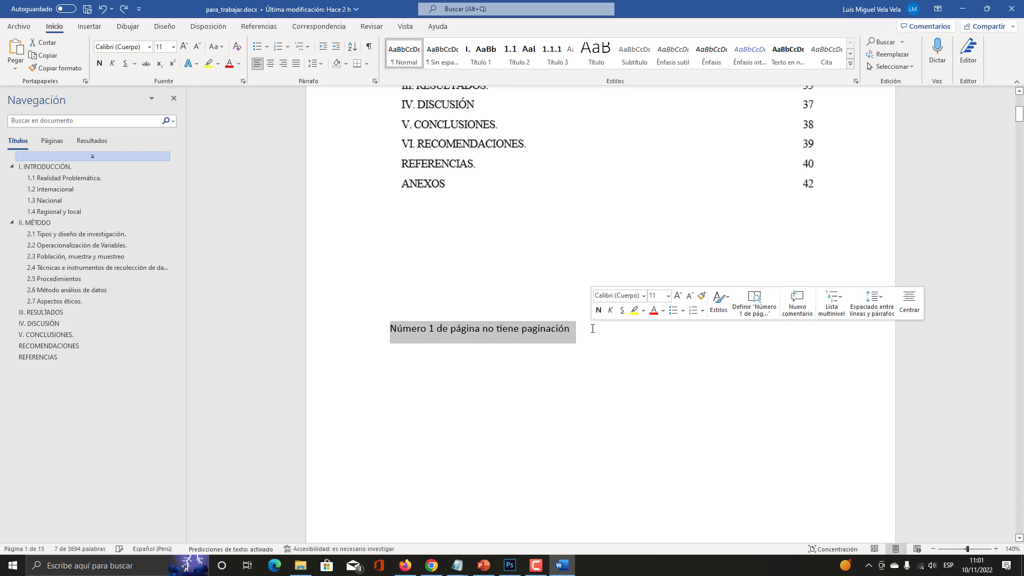
{"action": "type", "text": "Las dos primeras paginas sin paginacuión"}
{"action": "left_click", "coordinate": [479, 326]}
{"action": "key", "text": "BackSpace"}
{"action": "type", "text": "á"}
{"action": "right_click", "coordinate": [542, 328]}
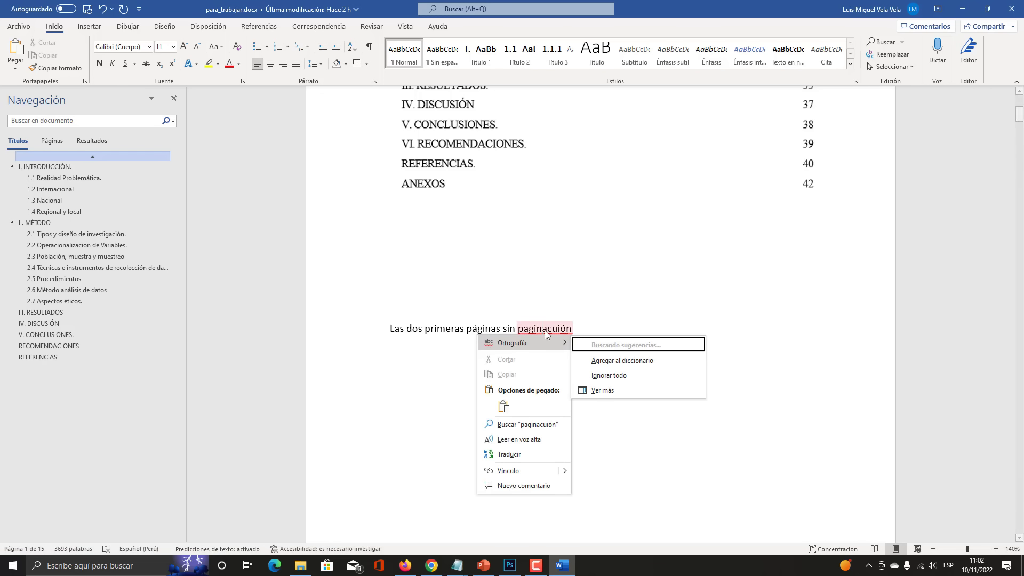
{"action": "left_click", "coordinate": [605, 347]}
Make the note about the first two pages bold and enlarge it to 20 pt
{"action": "left_click_drag", "start_coordinate": [601, 333], "coordinate": [343, 334]}
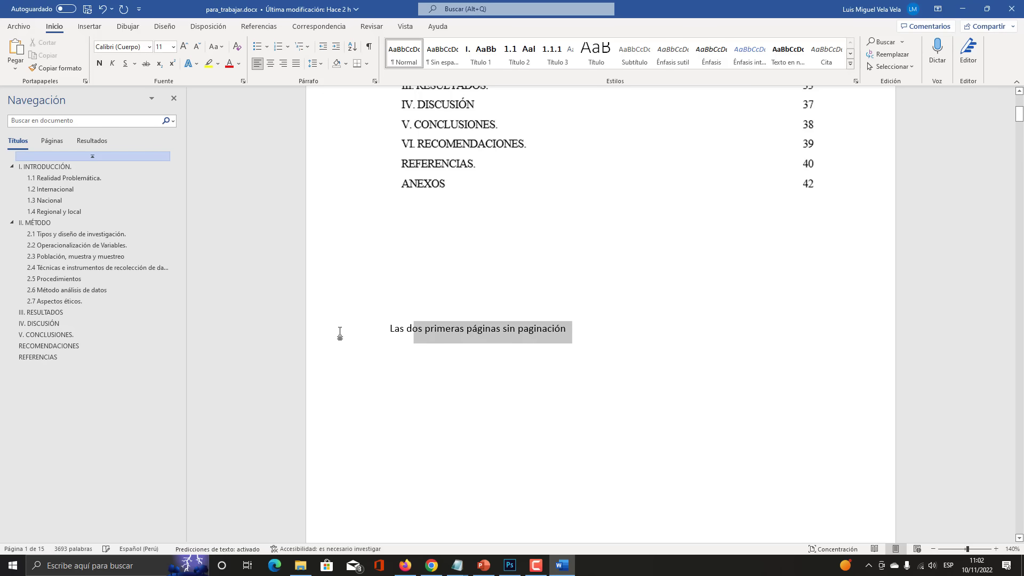
{"action": "left_click", "coordinate": [100, 63]}
{"action": "left_click", "coordinate": [184, 46]}
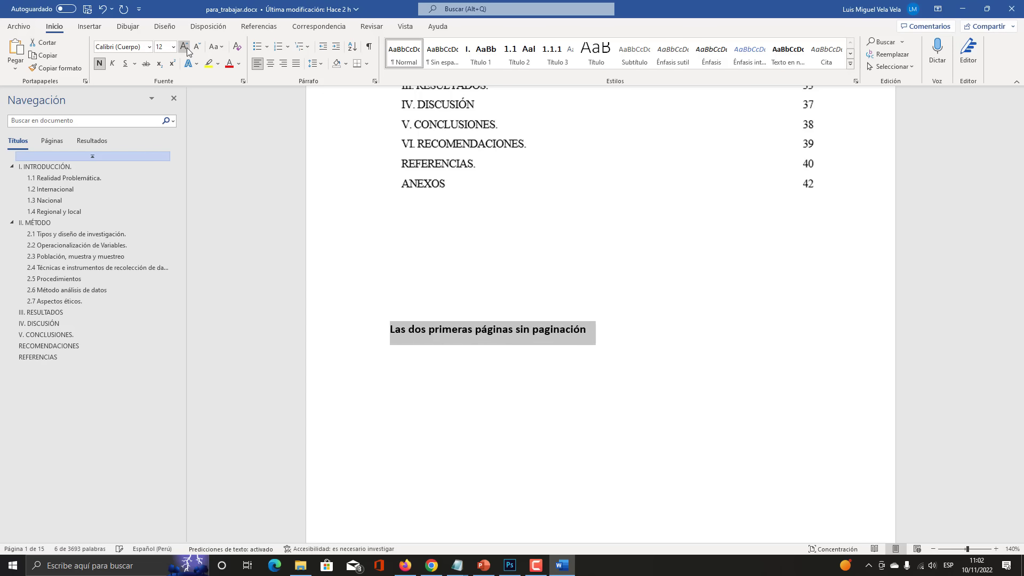
{"action": "left_click", "coordinate": [184, 47]}
{"action": "left_click", "coordinate": [184, 47]}
{"action": "left_click", "coordinate": [184, 46]}
{"action": "left_click", "coordinate": [184, 46]}
Reduce the document zoom to 90% and place the cursor in the empty area below the note on the first page
{"action": "scroll", "coordinate": [511, 279], "scroll_direction": "up", "scroll_amount": 3}
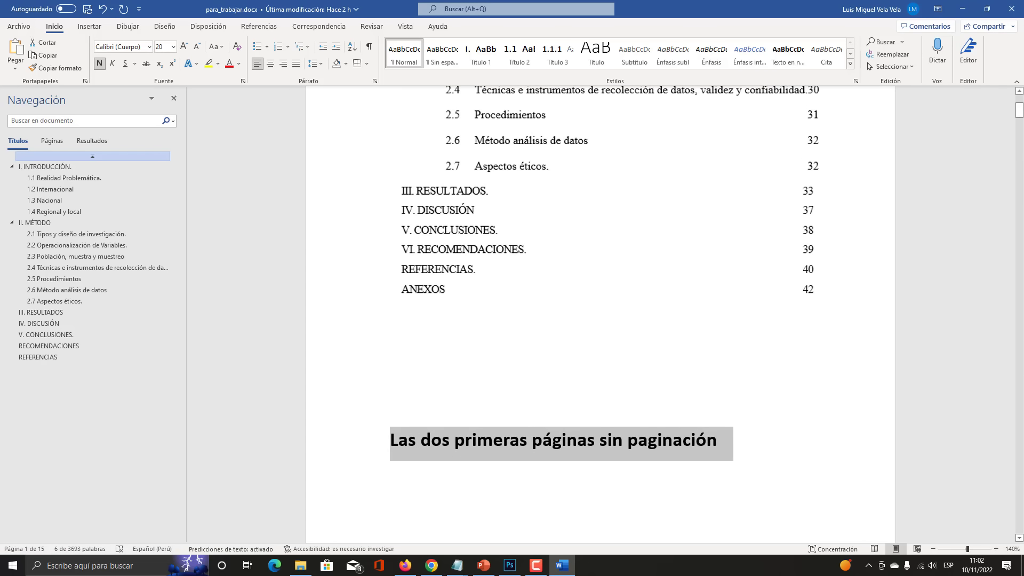
{"action": "left_click", "coordinate": [933, 549]}
{"action": "left_click", "coordinate": [933, 549]}
{"action": "left_click", "coordinate": [933, 549]}
{"action": "left_click", "coordinate": [933, 549]}
{"action": "left_click", "coordinate": [933, 549]}
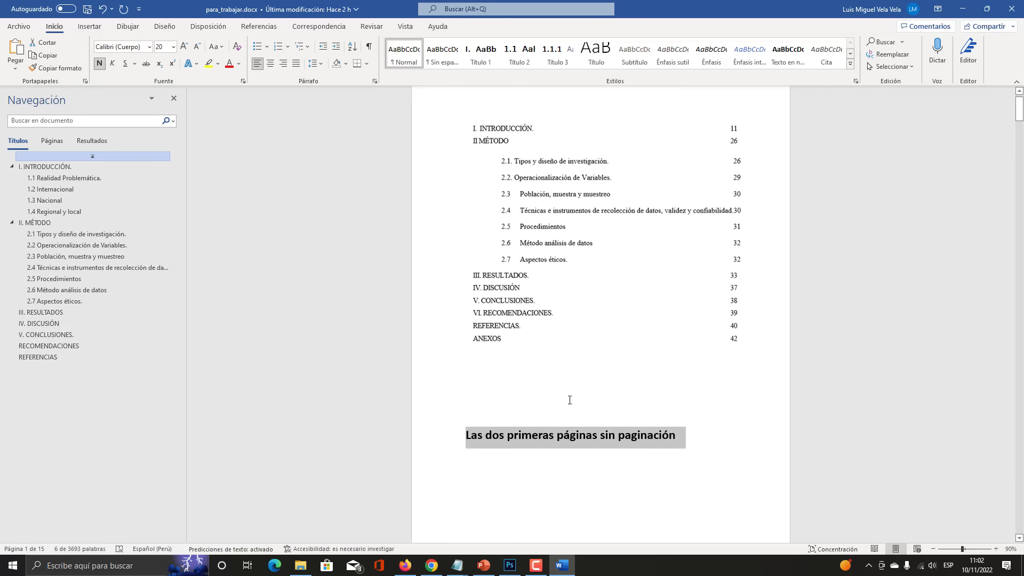
{"action": "scroll", "coordinate": [572, 406], "scroll_direction": "down", "scroll_amount": 3}
{"action": "scroll", "coordinate": [573, 403], "scroll_direction": "up", "scroll_amount": 1}
{"action": "scroll", "coordinate": [592, 395], "scroll_direction": "down", "scroll_amount": 1}
{"action": "left_click", "coordinate": [602, 390]}
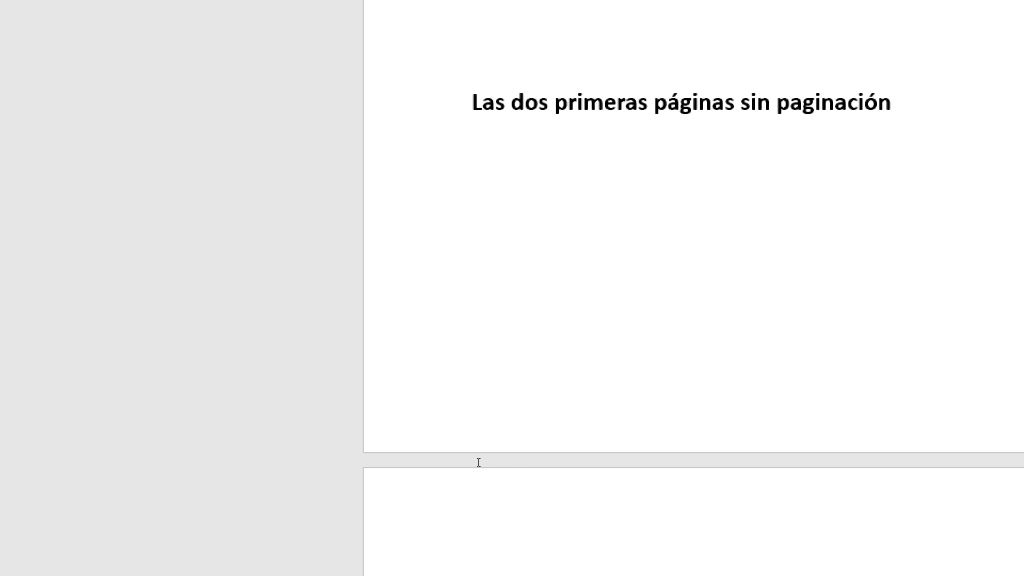
Open the first page's footer, examine the header and footer areas and their options, and return to the body text
{"action": "key", "text": "super+Escape"}
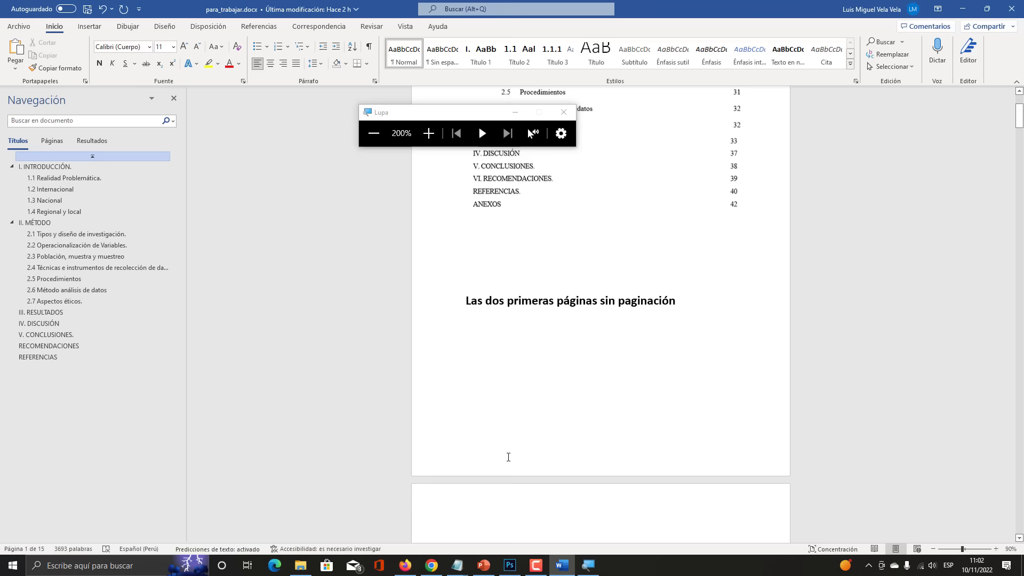
{"action": "scroll", "coordinate": [509, 457], "scroll_direction": "up", "scroll_amount": 1}
{"action": "scroll", "coordinate": [509, 458], "scroll_direction": "down", "scroll_amount": 1}
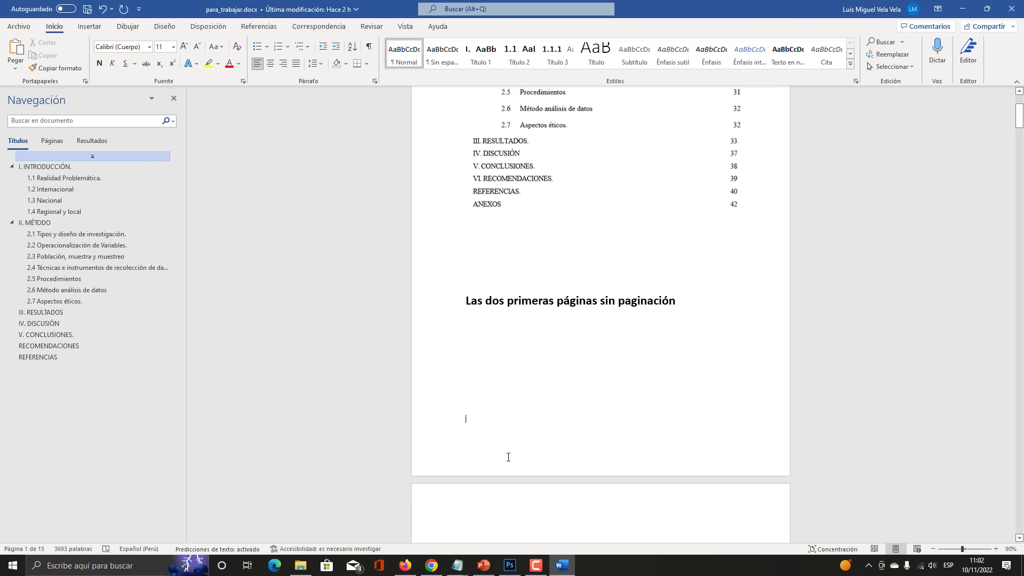
{"action": "double_click", "coordinate": [509, 457]}
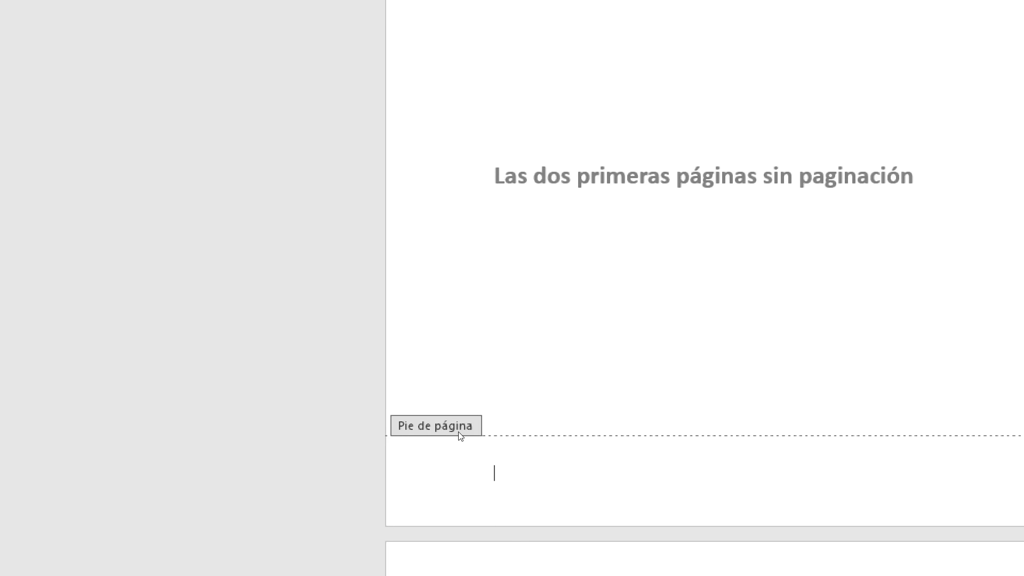
{"action": "scroll", "coordinate": [459, 432], "scroll_direction": "up", "scroll_amount": 3}
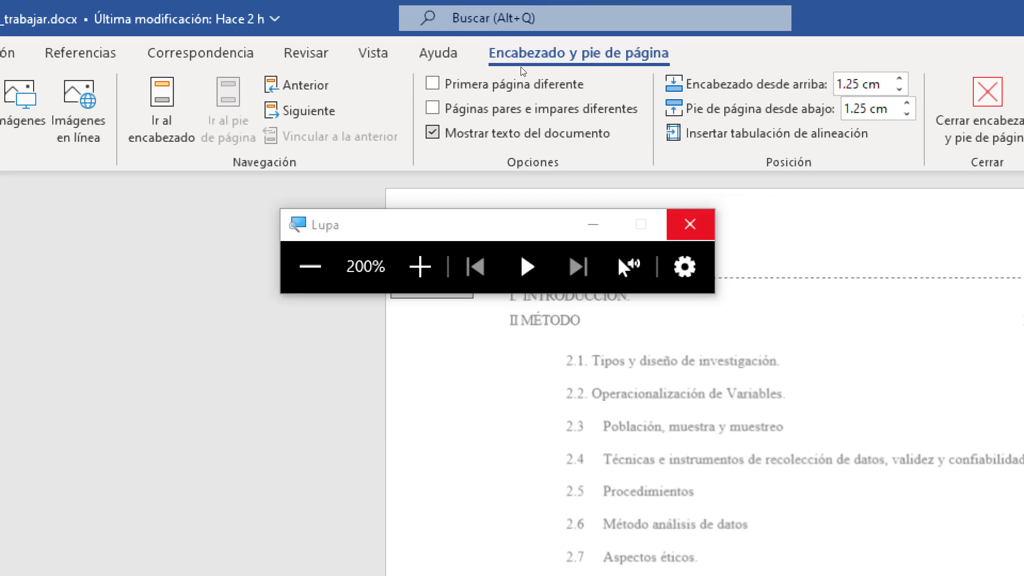
{"action": "left_click_drag", "start_coordinate": [479, 112], "coordinate": [467, 200]}
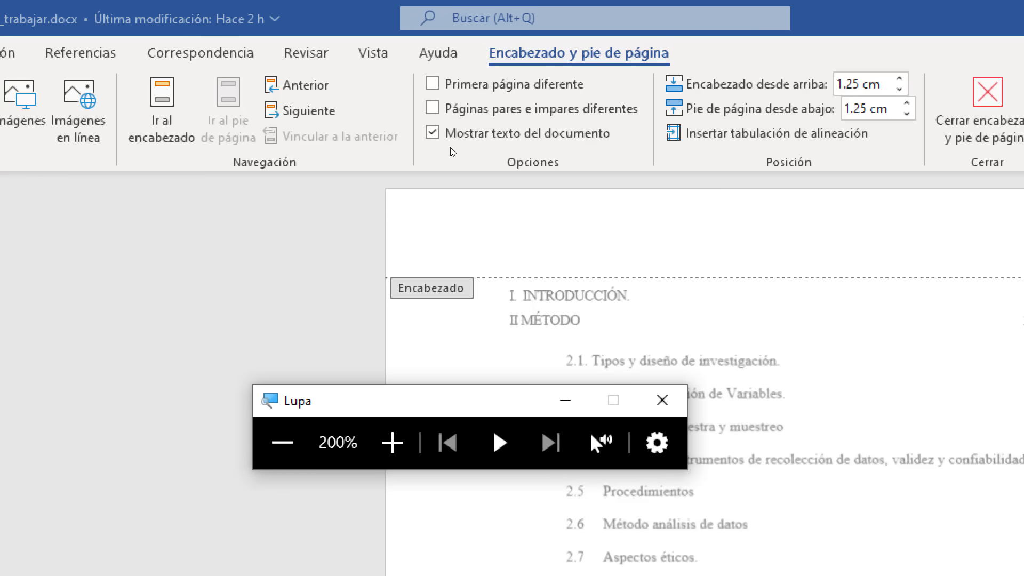
{"action": "key", "text": "super+Escape"}
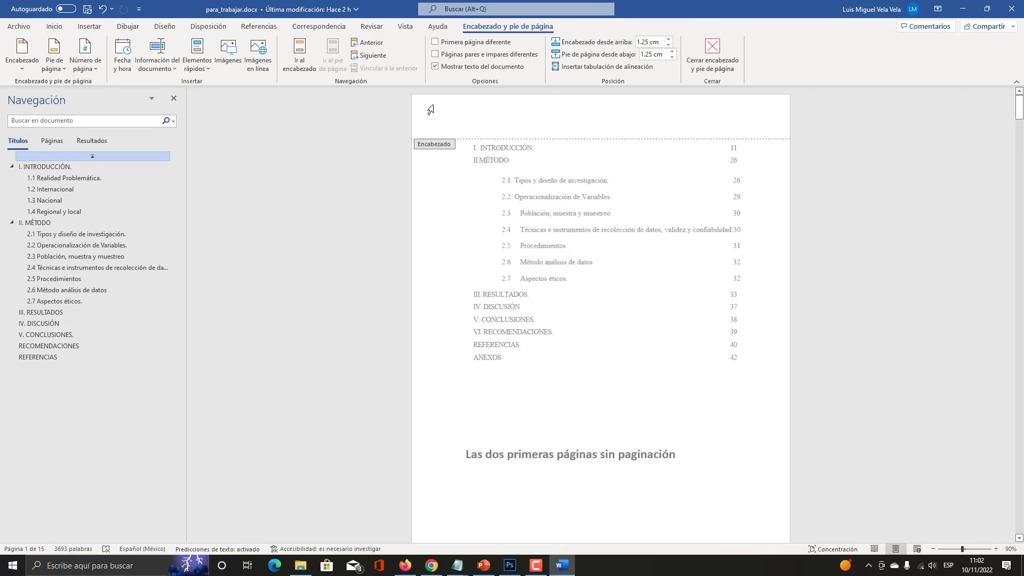
{"action": "key", "text": "super+plus"}
{"action": "key", "text": "super+Escape"}
{"action": "scroll", "coordinate": [454, 373], "scroll_direction": "down", "scroll_amount": 6}
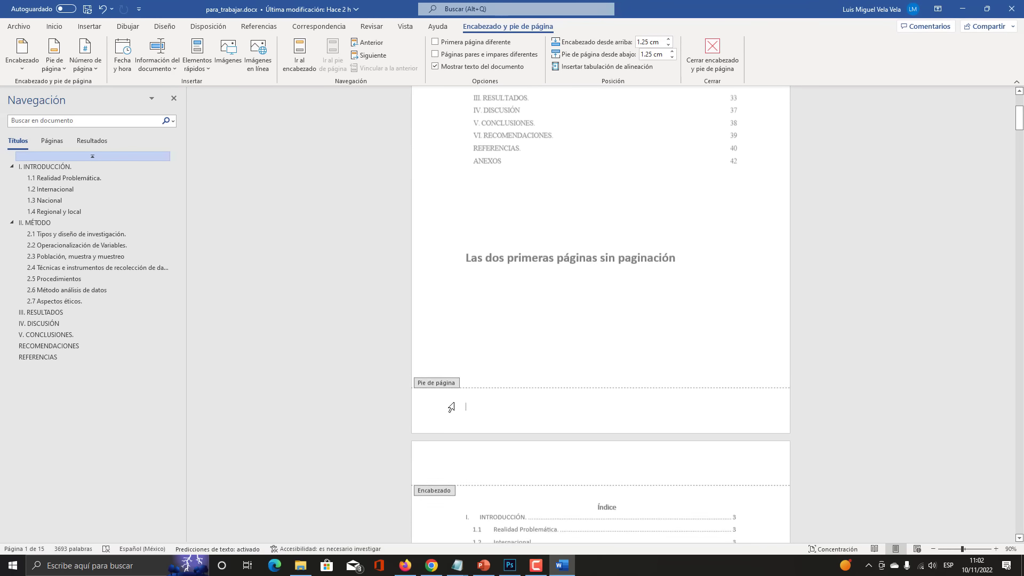
{"action": "key", "text": "super+plus"}
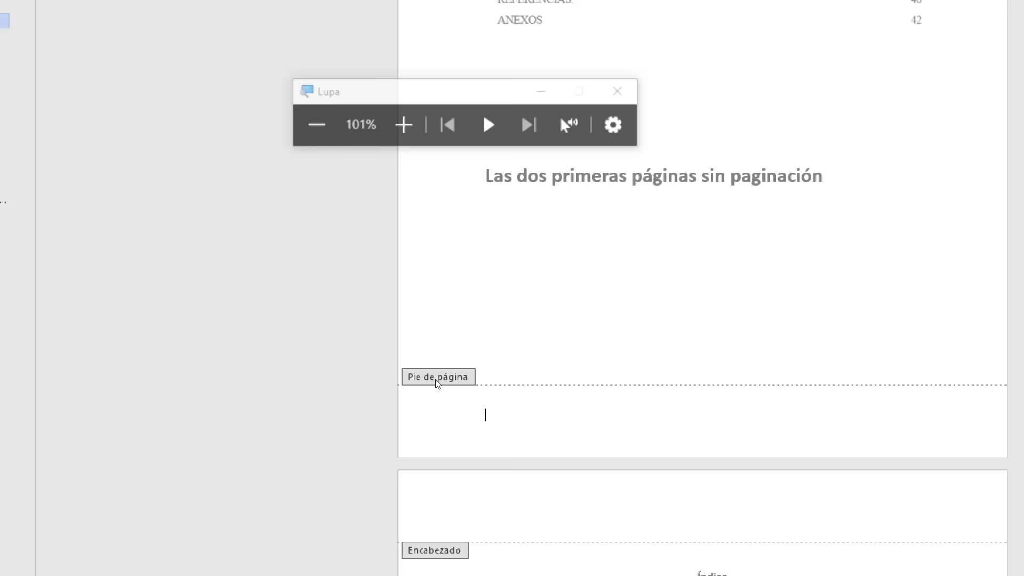
{"action": "key", "text": "super+Escape"}
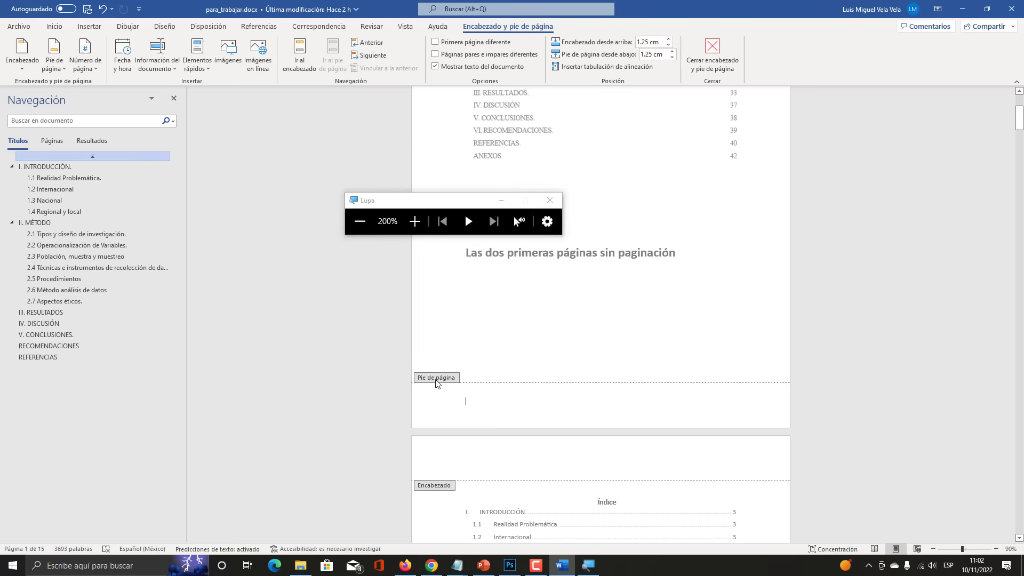
{"action": "double_click", "coordinate": [627, 329]}
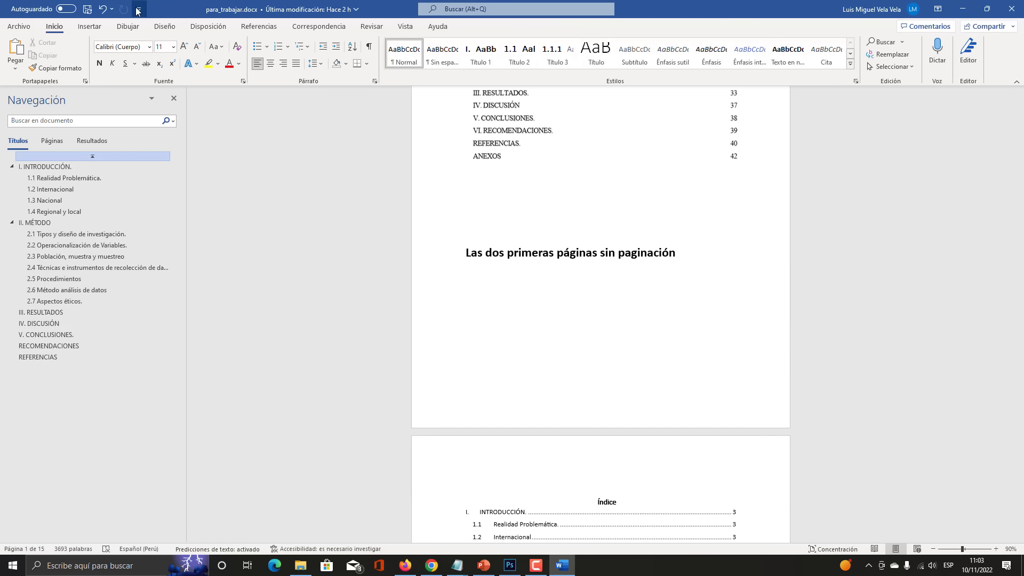
Examine the available page break and section break types, and return to the blank area below the note
{"action": "left_click", "coordinate": [216, 27]}
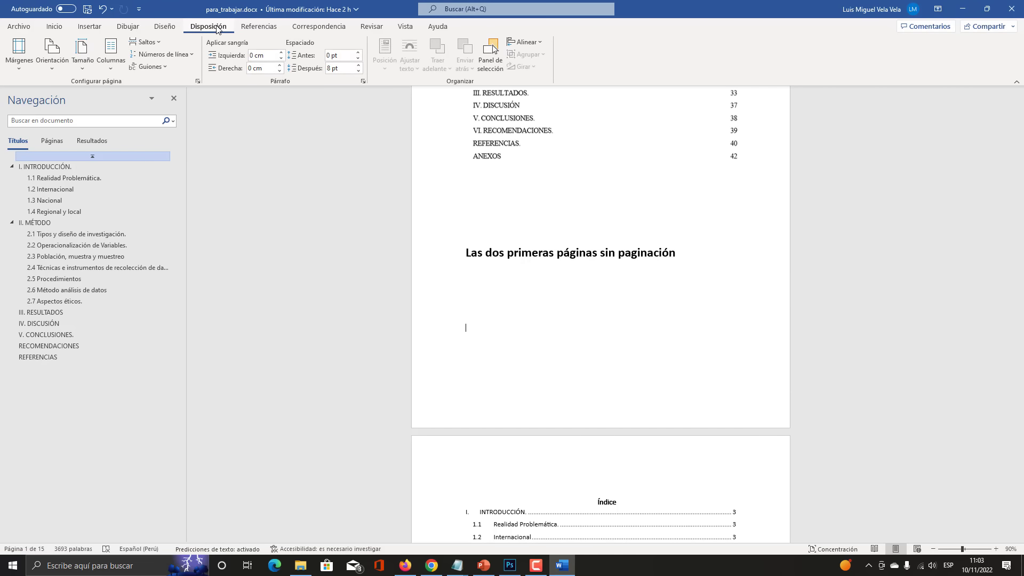
{"action": "key", "text": "super+plus"}
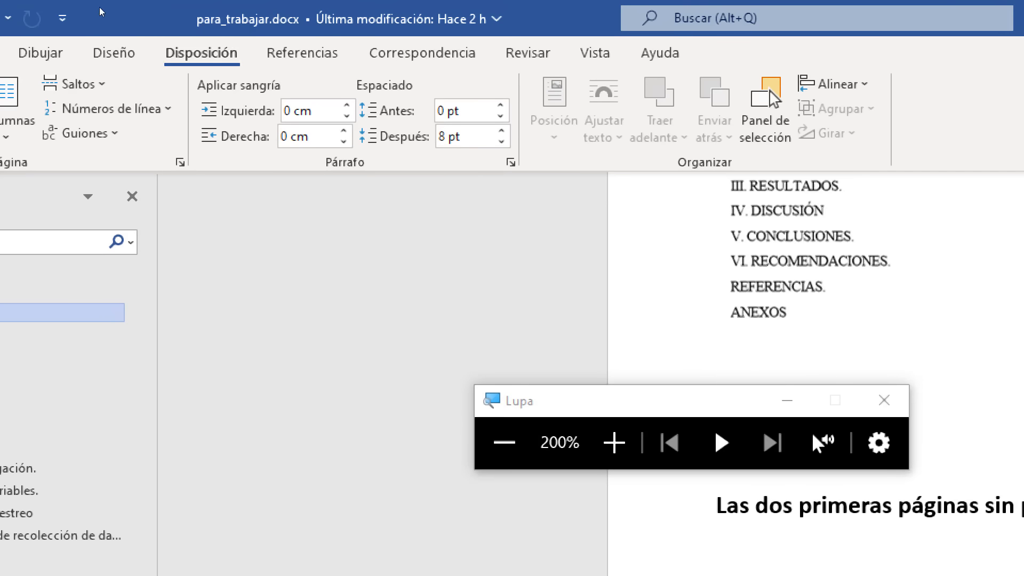
{"action": "left_click", "coordinate": [141, 41]}
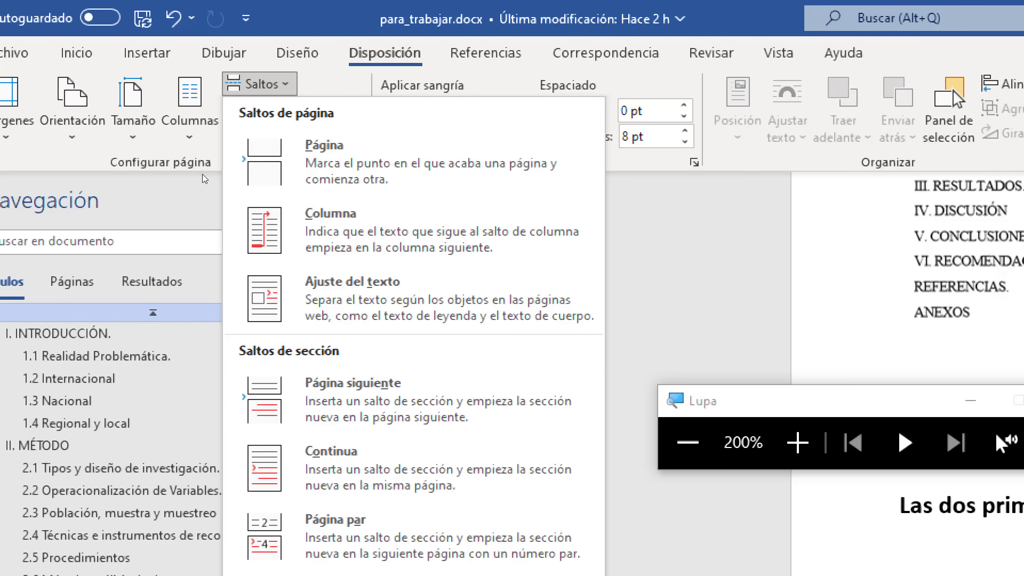
{"action": "key", "text": "super+Escape"}
{"action": "left_click", "coordinate": [512, 385]}
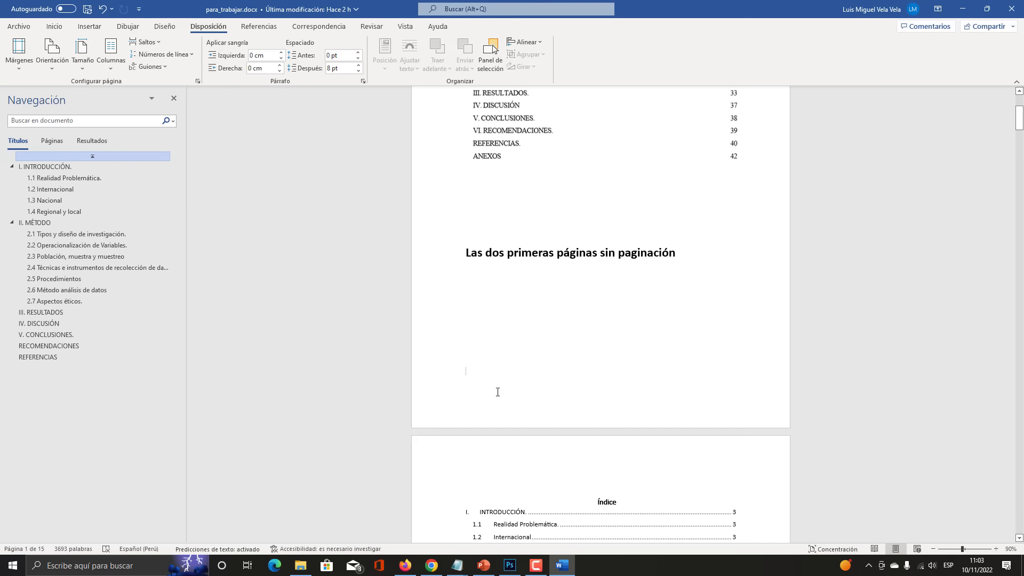
Insert a Página siguiente section break at the end of the first page, below the note
{"action": "left_click_drag", "start_coordinate": [463, 340], "coordinate": [450, 100]}
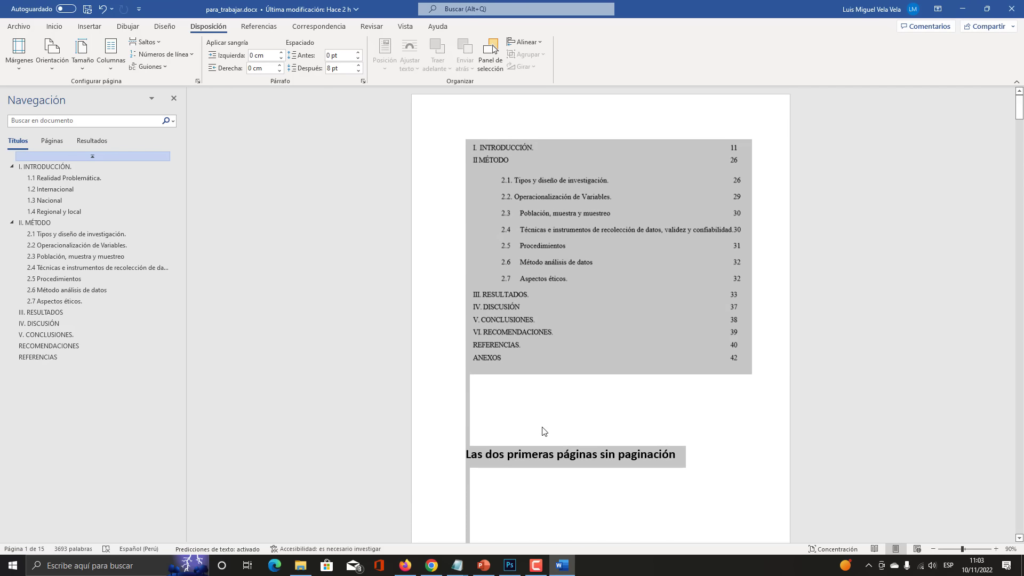
{"action": "scroll", "coordinate": [540, 432], "scroll_direction": "down", "scroll_amount": 3}
{"action": "key", "text": "super+plus"}
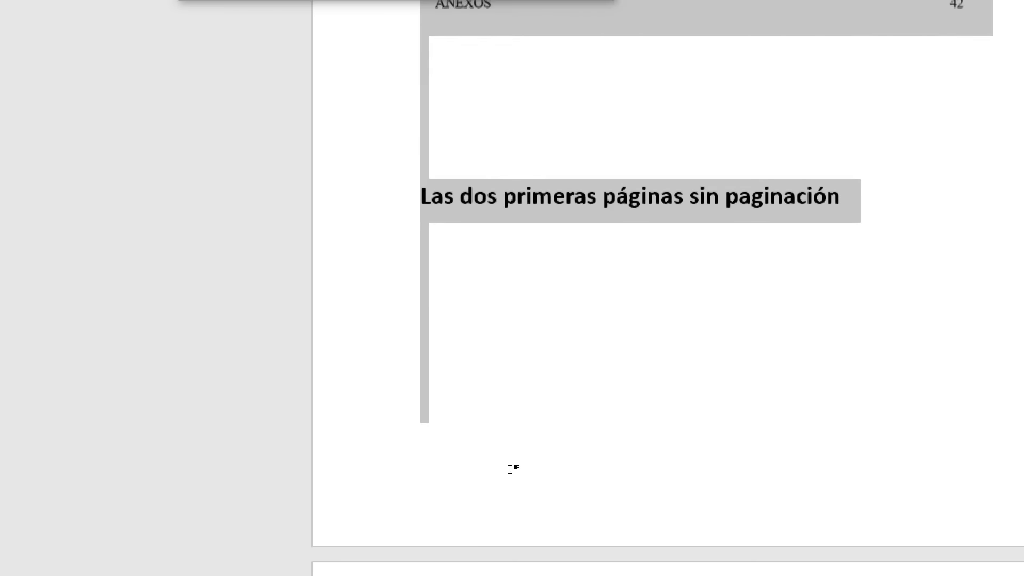
{"action": "left_click", "coordinate": [502, 459]}
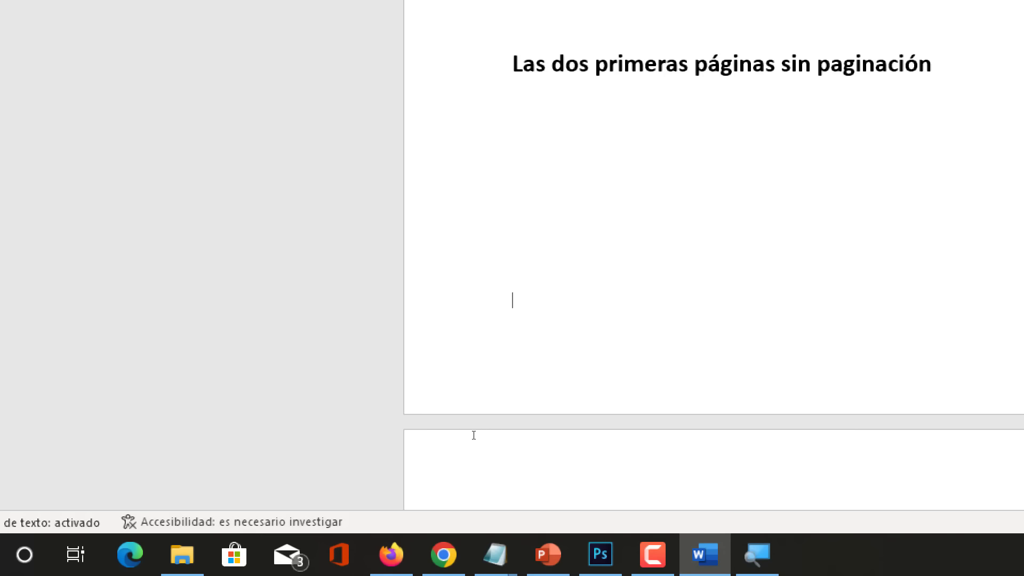
{"action": "key", "text": "super+minus"}
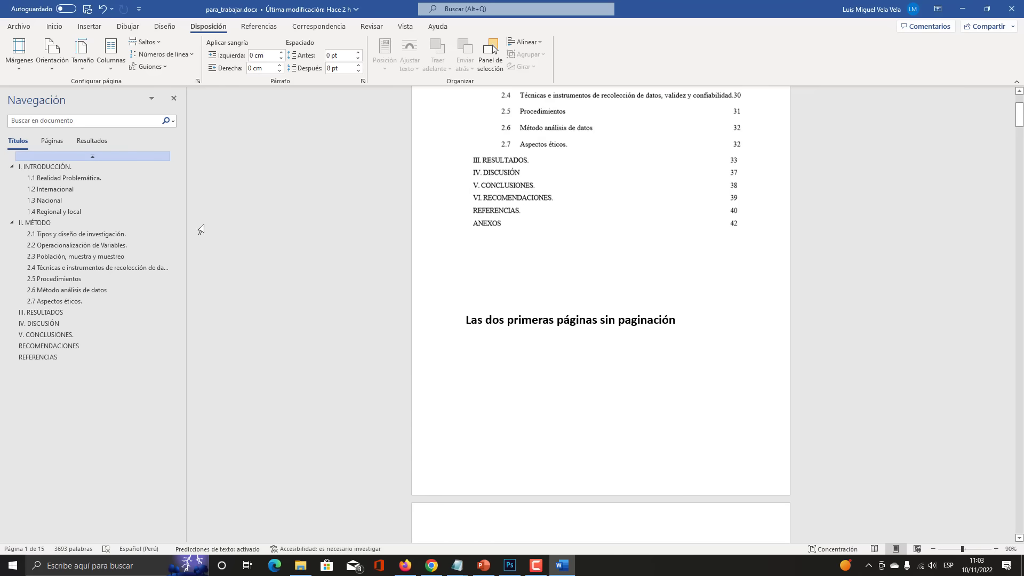
{"action": "left_click", "coordinate": [148, 42]}
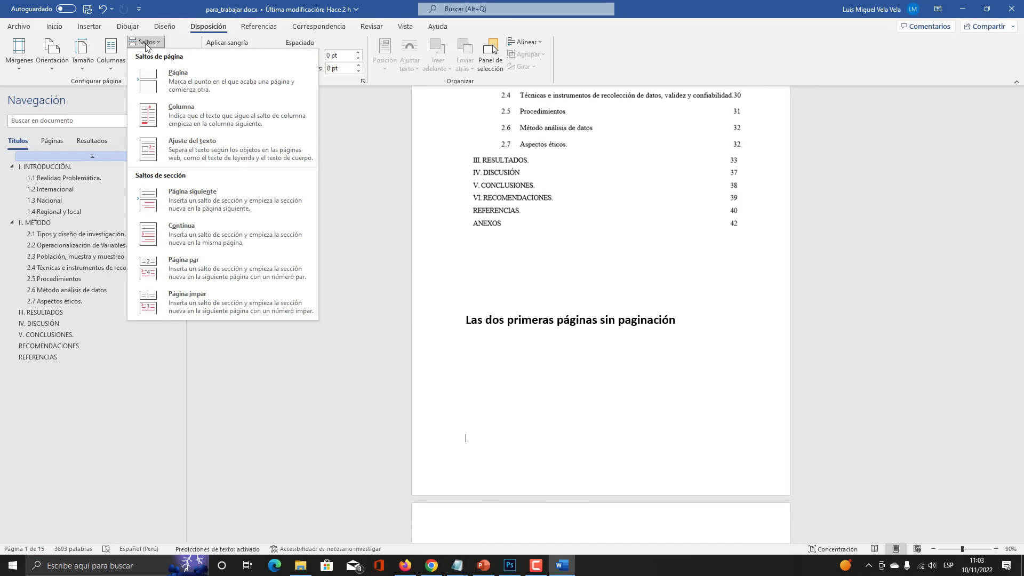
{"action": "key", "text": "super+plus"}
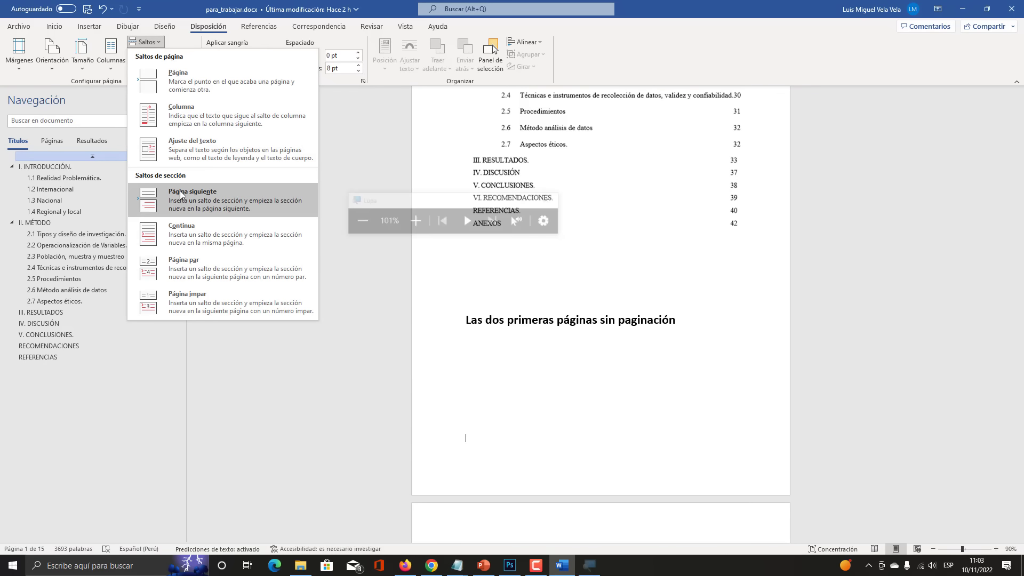
{"action": "key", "text": "super+minus"}
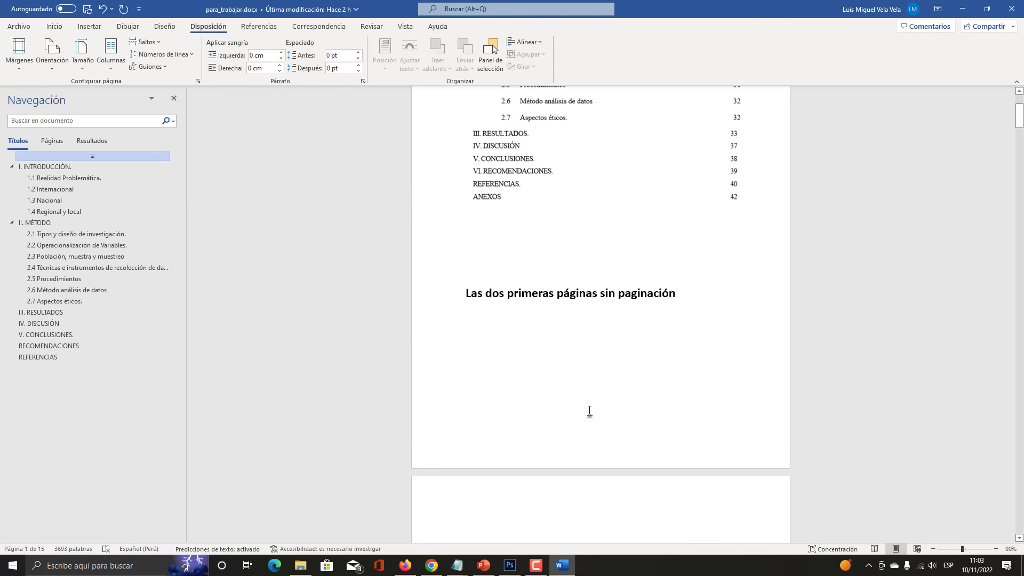
{"action": "scroll", "coordinate": [558, 405], "scroll_direction": "down", "scroll_amount": 3}
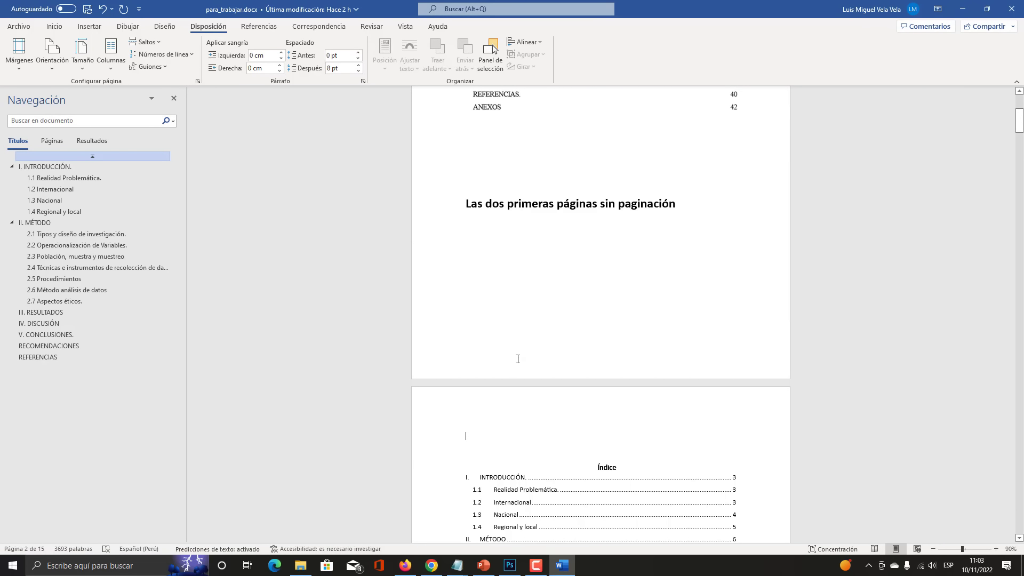
Open the first page's footer, check the section labels there and in the following page's header, and return to the body text
{"action": "key", "text": "super+plus"}
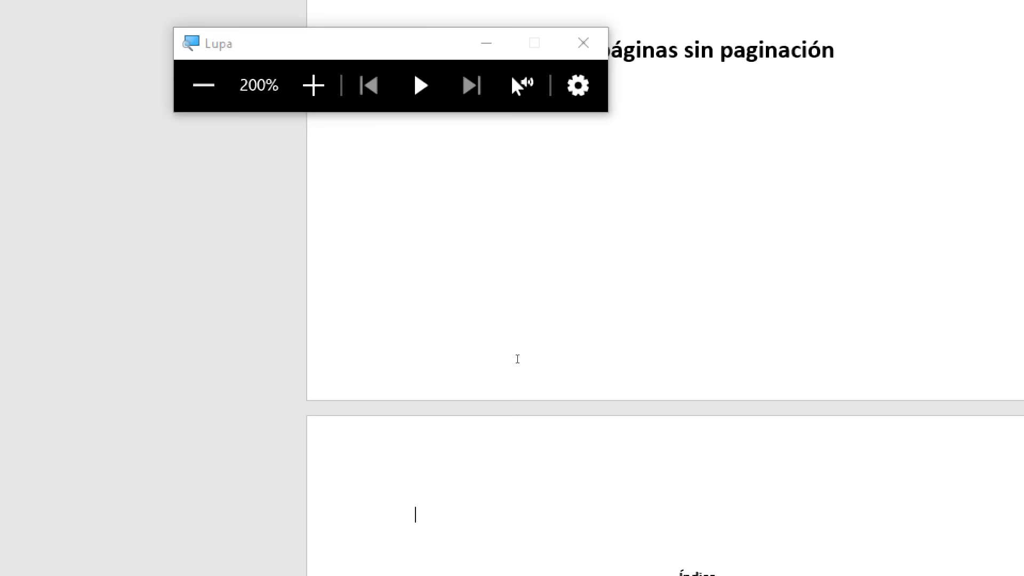
{"action": "double_click", "coordinate": [517, 358]}
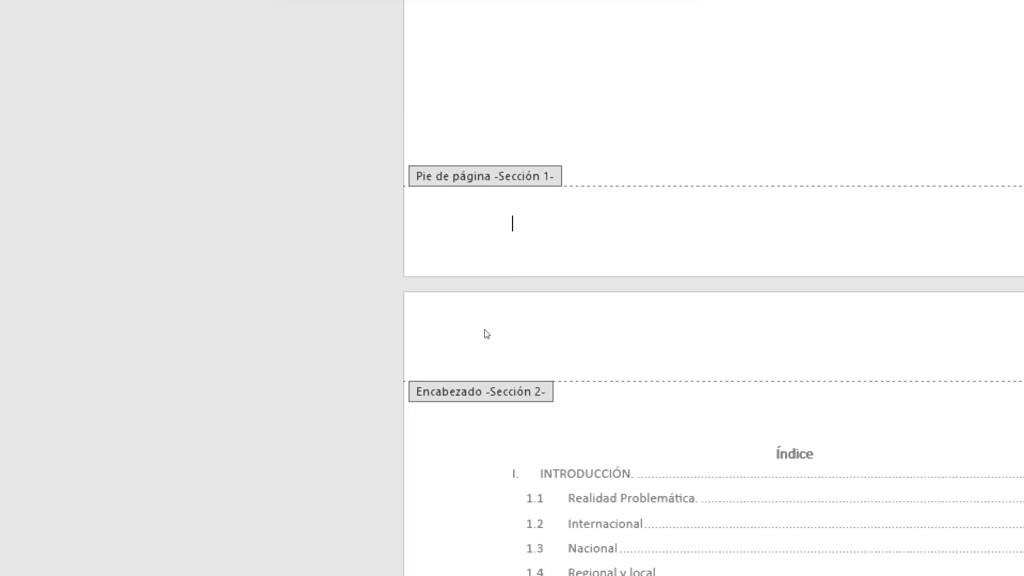
{"action": "key", "text": "super+minus"}
{"action": "key", "text": "super+Escape"}
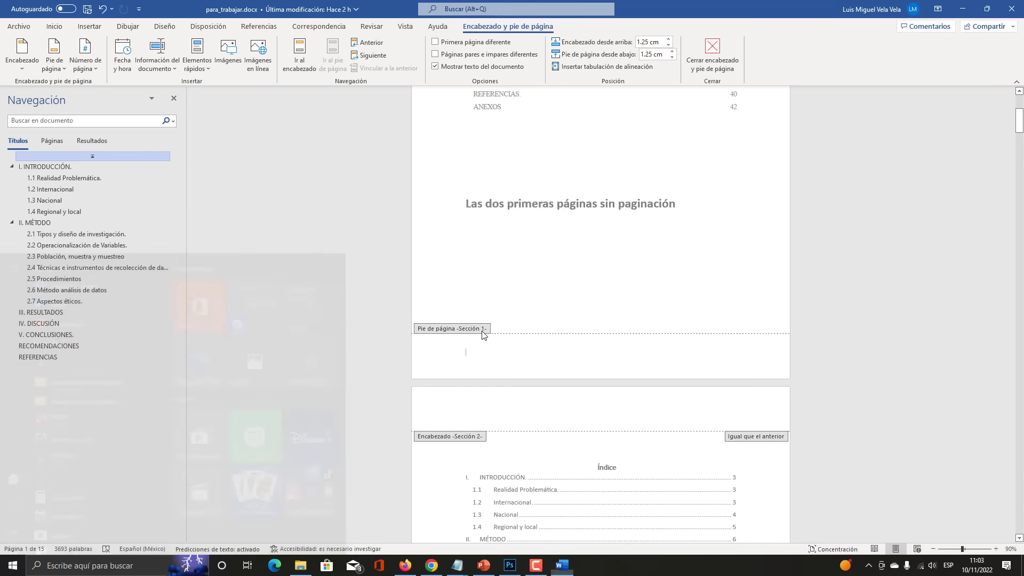
{"action": "key", "text": "super+plus"}
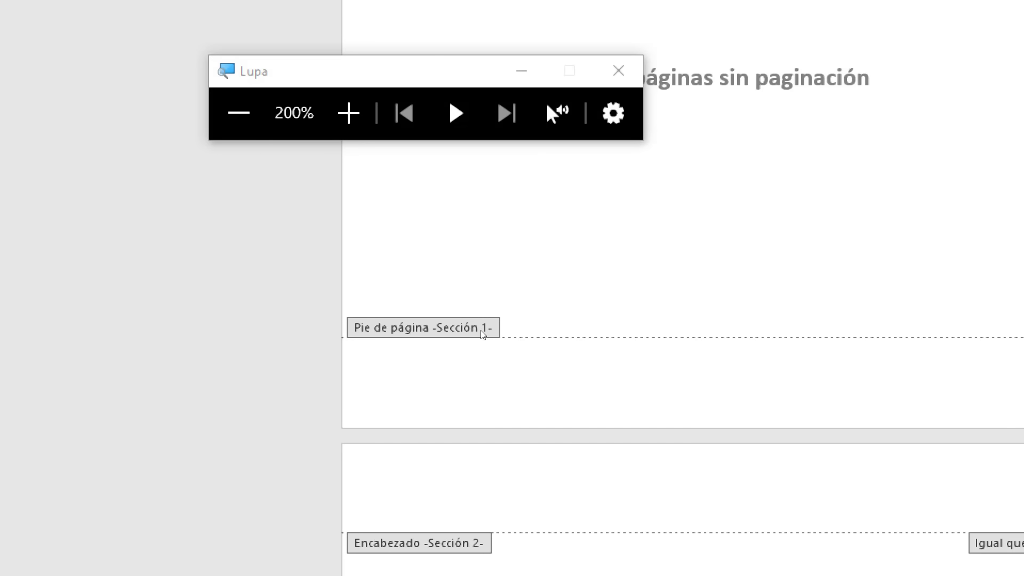
{"action": "key", "text": "super+Escape"}
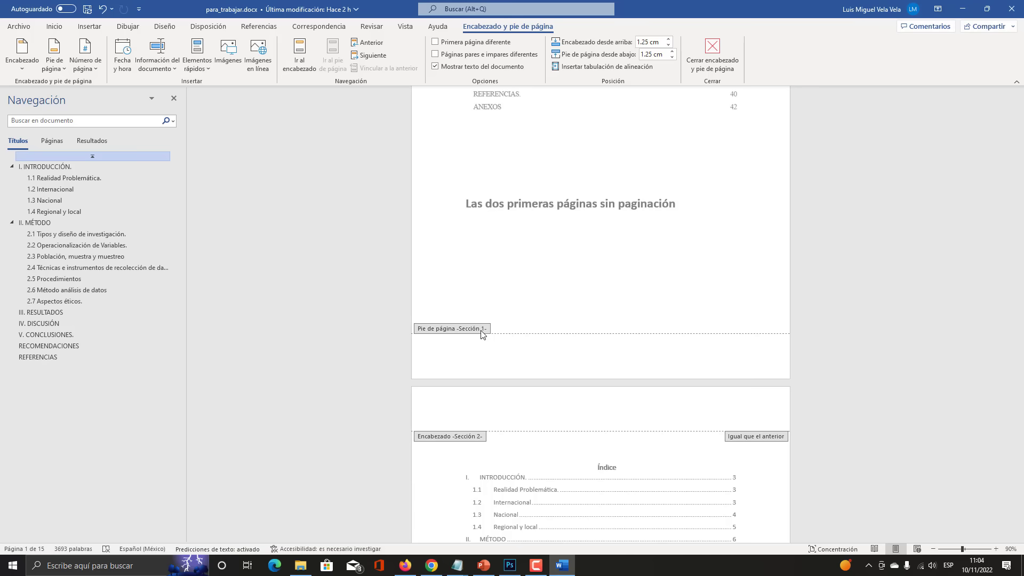
{"action": "double_click", "coordinate": [504, 291]}
Check the footer section label on the page where 1.4 Regional y local ends, and return to the end of that text
{"action": "scroll", "coordinate": [512, 288], "scroll_direction": "down", "scroll_amount": 10}
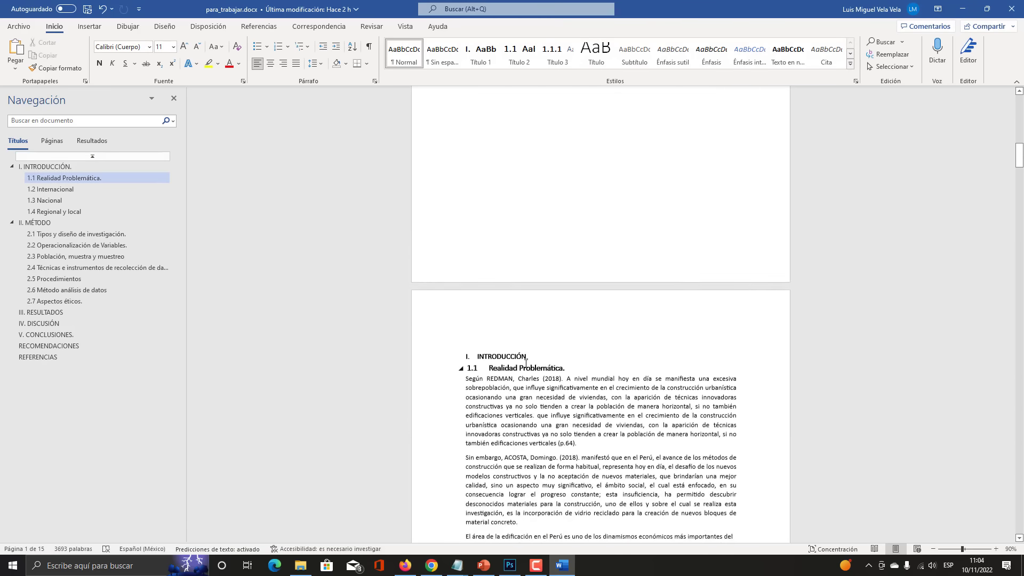
{"action": "scroll", "coordinate": [526, 362], "scroll_direction": "down", "scroll_amount": 15}
{"action": "left_click_drag", "start_coordinate": [1019, 190], "coordinate": [1016, 263]}
{"action": "scroll", "coordinate": [592, 305], "scroll_direction": "up", "scroll_amount": 6}
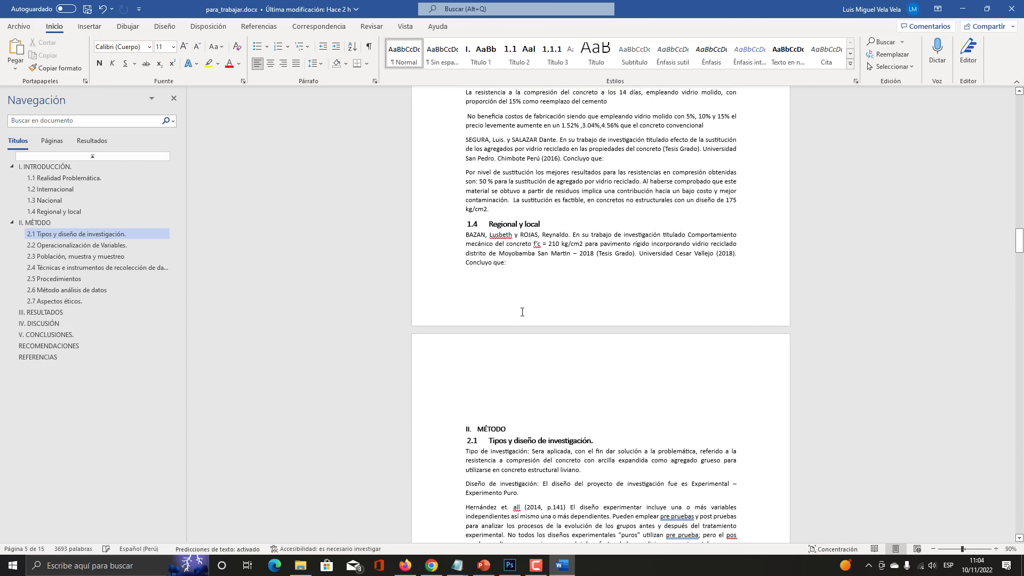
{"action": "double_click", "coordinate": [523, 312]}
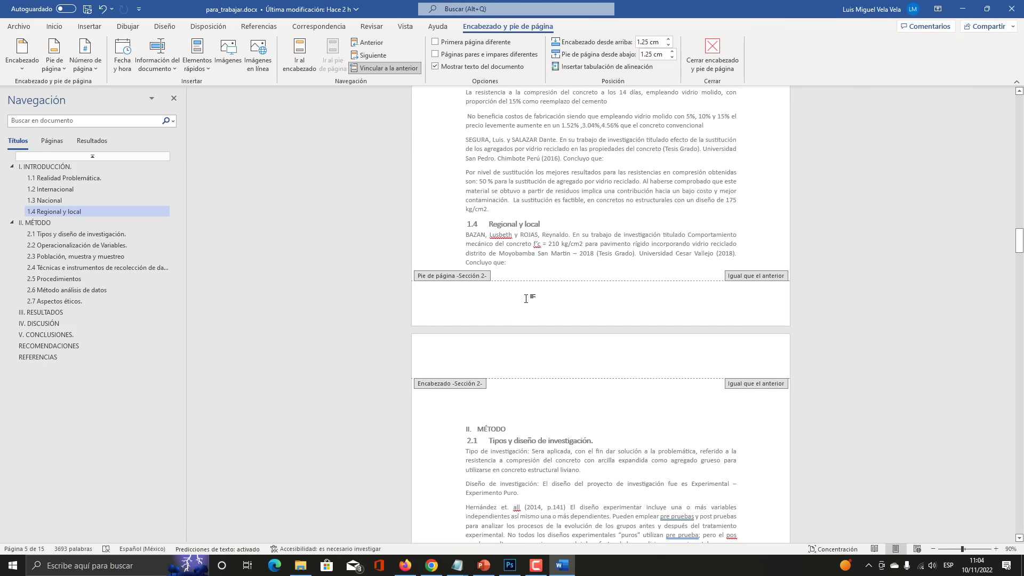
{"action": "double_click", "coordinate": [510, 269]}
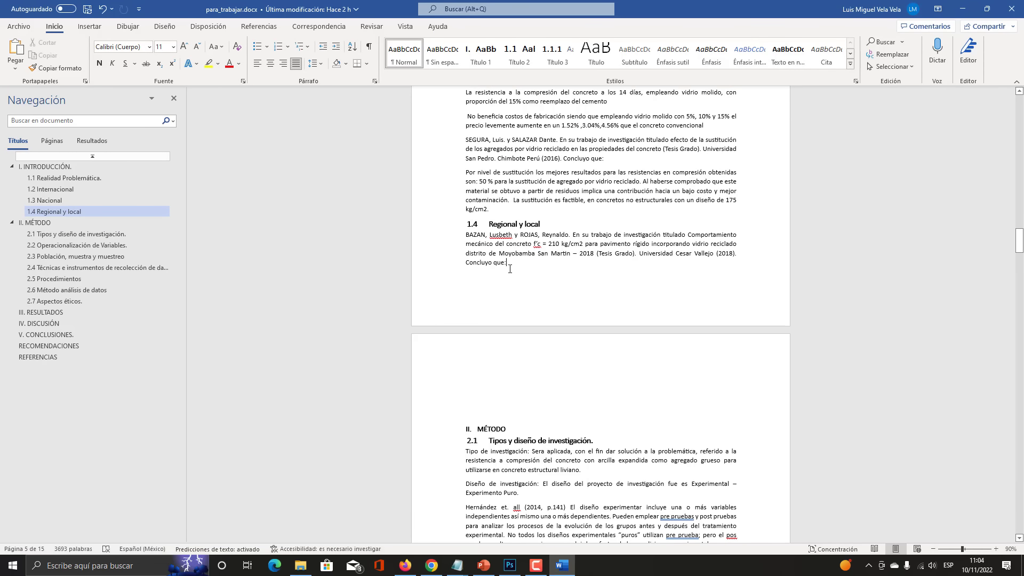
Insert a Página siguiente section break after "Concluyo que:" at the end of 1.4 Regional y local
{"action": "key", "text": "super+plus"}
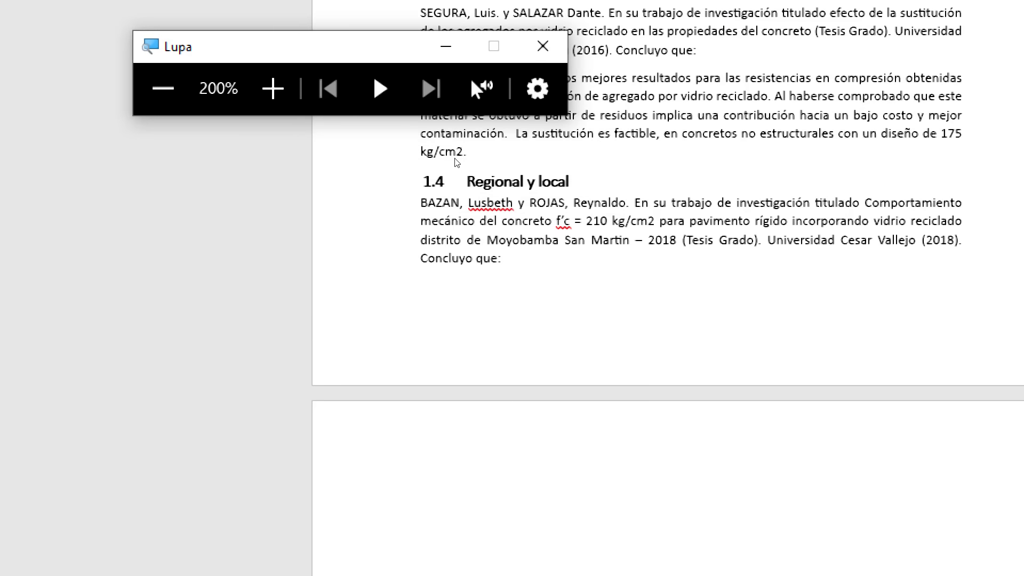
{"action": "left_click", "coordinate": [518, 269]}
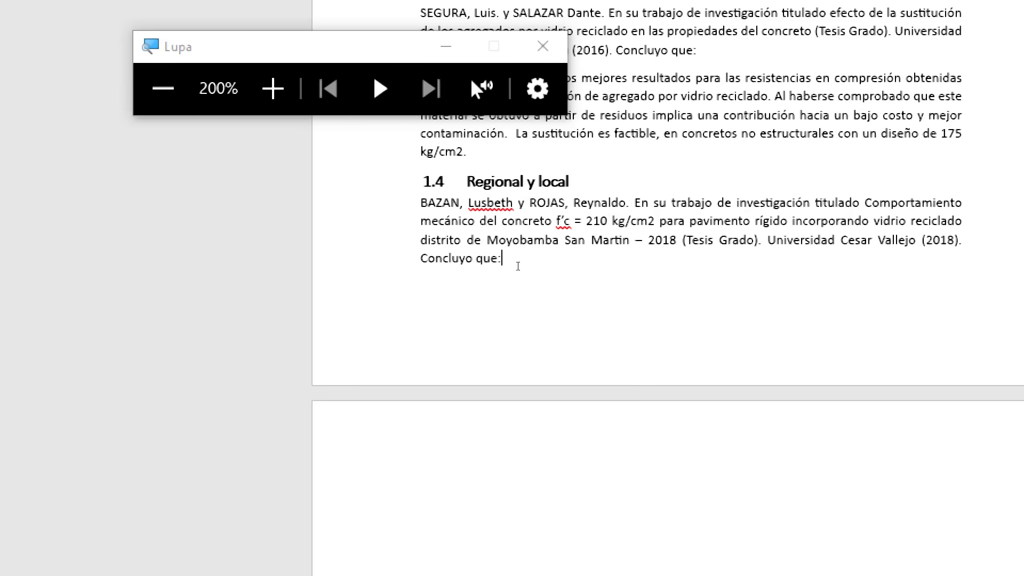
{"action": "key", "text": "super+Escape"}
{"action": "left_click", "coordinate": [208, 26]}
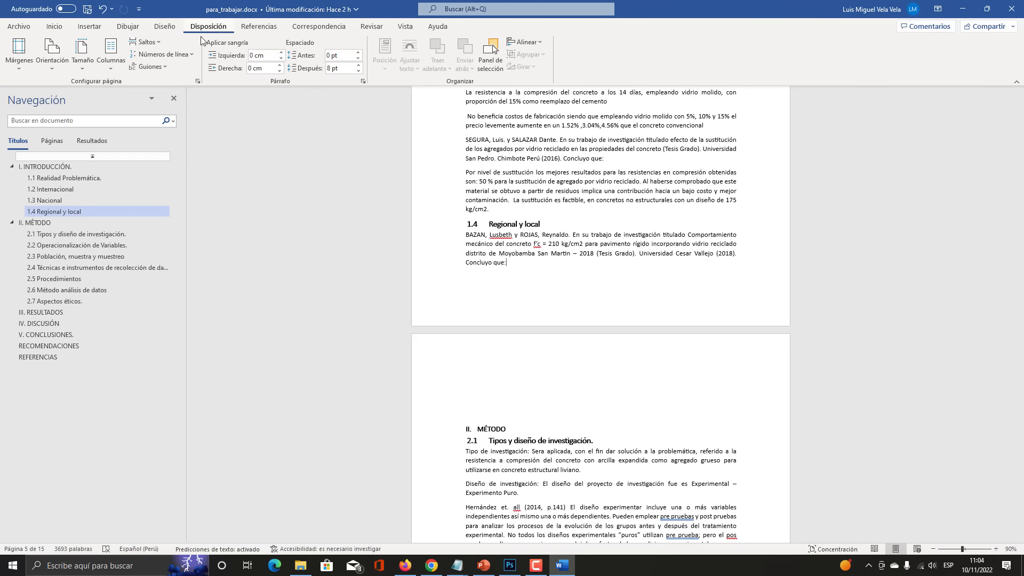
{"action": "left_click", "coordinate": [154, 46]}
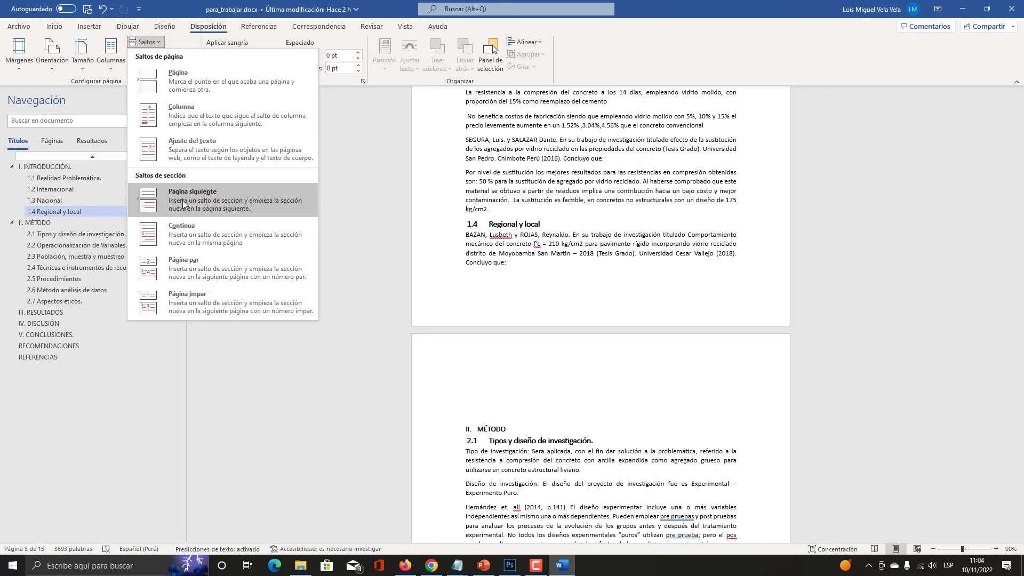
{"action": "key", "text": "super+plus"}
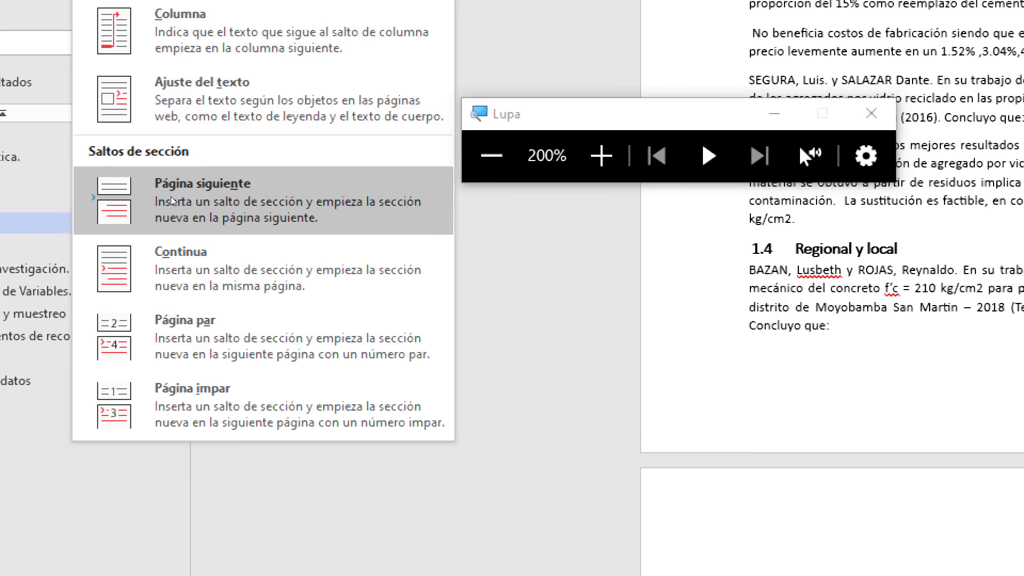
{"action": "key", "text": "super+Escape"}
{"action": "left_click", "coordinate": [171, 200]}
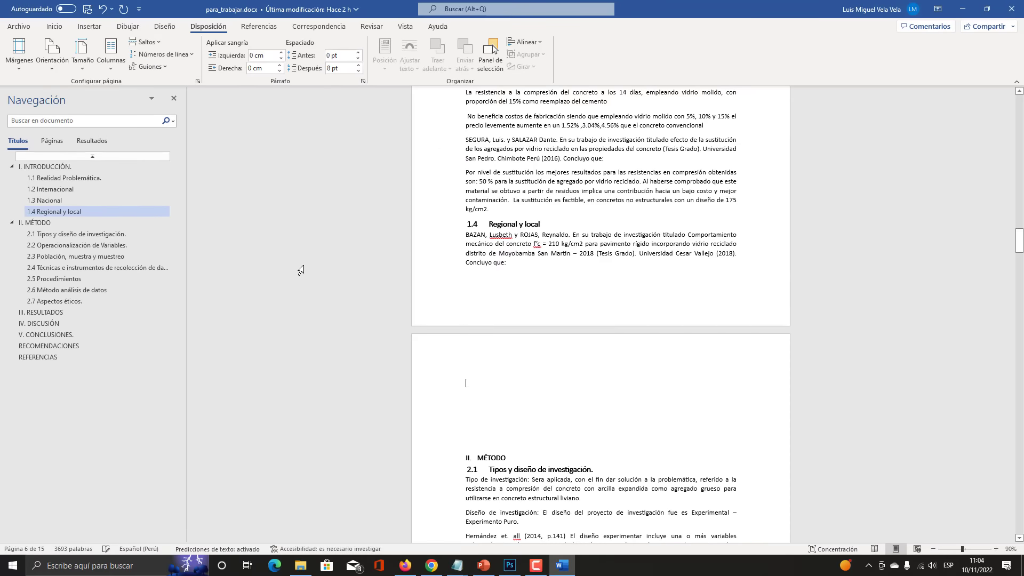
Examine the footer and header section labels on both sides of the new break before II. MÉTODO, and return to the body text
{"action": "double_click", "coordinate": [499, 308]}
{"action": "scroll", "coordinate": [504, 336], "scroll_direction": "up", "scroll_amount": 3}
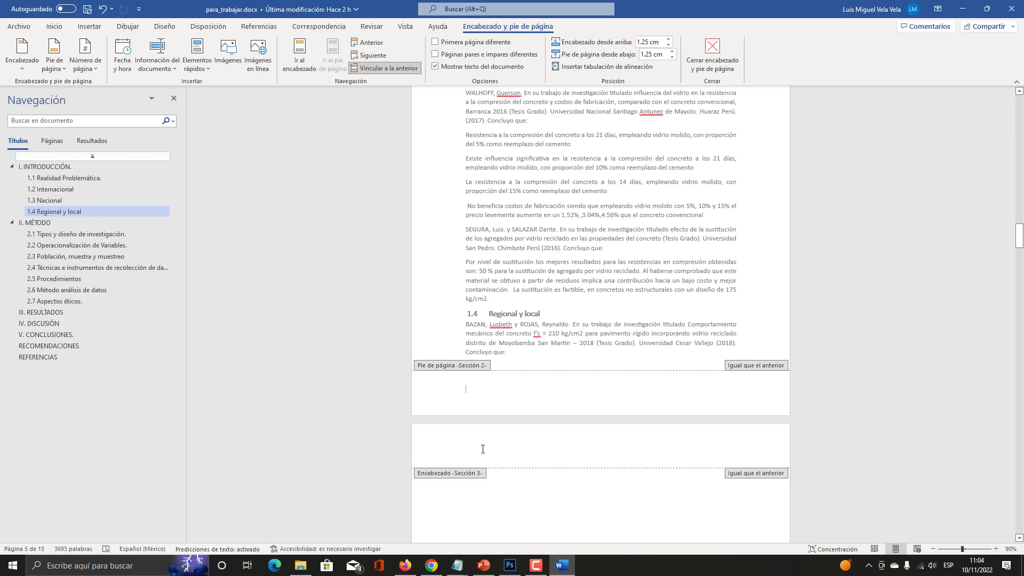
{"action": "double_click", "coordinate": [542, 353]}
Review the introduction pages and check the footer section label on the page containing 1.2 Internacional
{"action": "scroll", "coordinate": [540, 350], "scroll_direction": "up", "scroll_amount": 2}
{"action": "scroll", "coordinate": [540, 350], "scroll_direction": "down", "scroll_amount": 10}
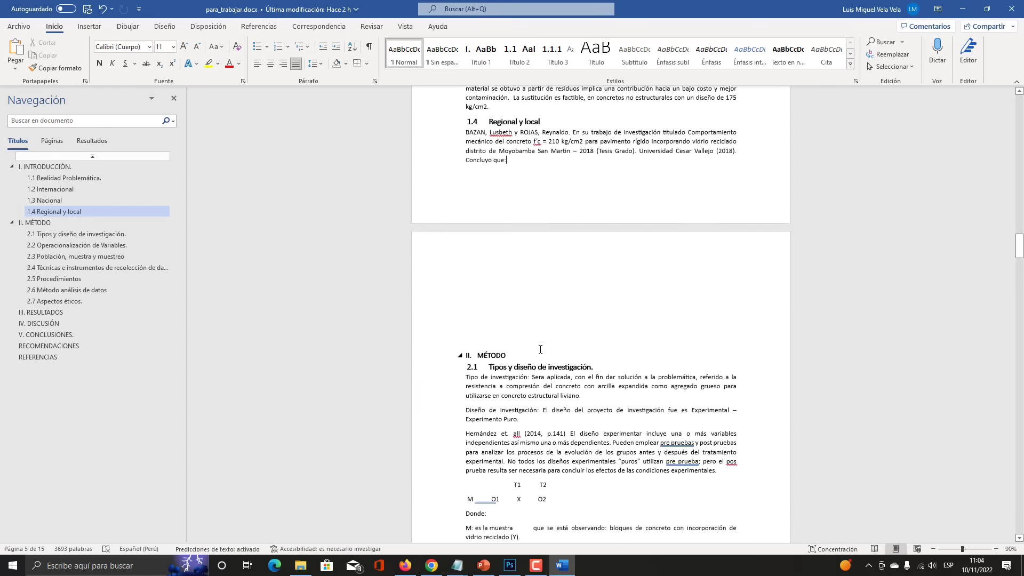
{"action": "scroll", "coordinate": [542, 349], "scroll_direction": "up", "scroll_amount": 20}
{"action": "scroll", "coordinate": [542, 348], "scroll_direction": "up", "scroll_amount": 8}
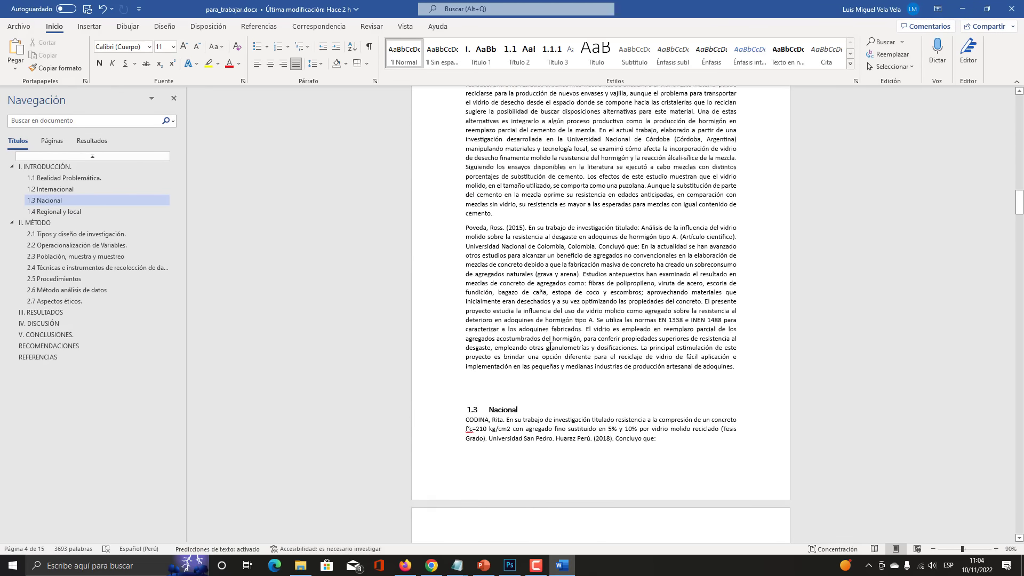
{"action": "scroll", "coordinate": [545, 410], "scroll_direction": "up", "scroll_amount": 5}
{"action": "scroll", "coordinate": [545, 410], "scroll_direction": "up", "scroll_amount": 4}
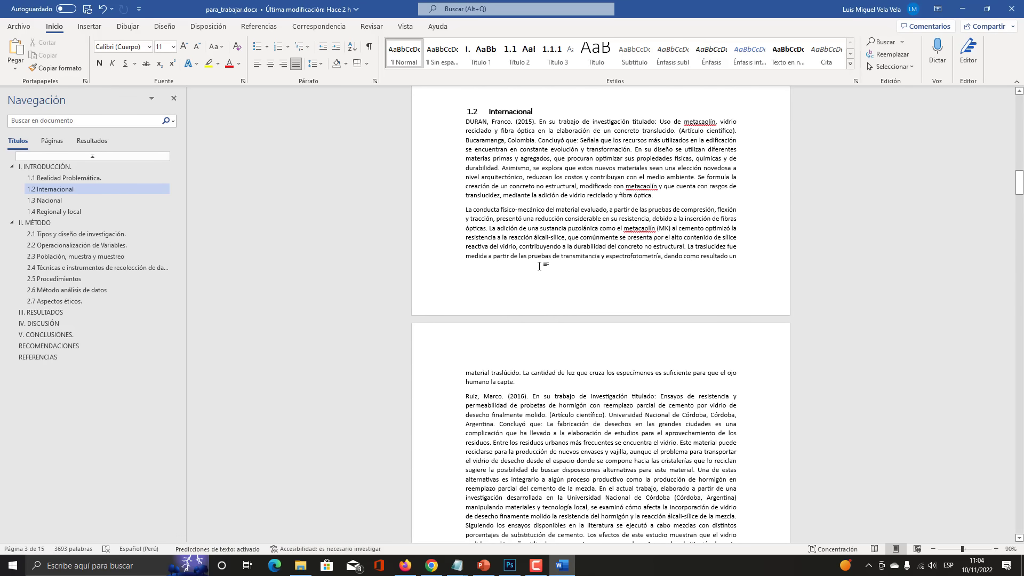
{"action": "double_click", "coordinate": [548, 293]}
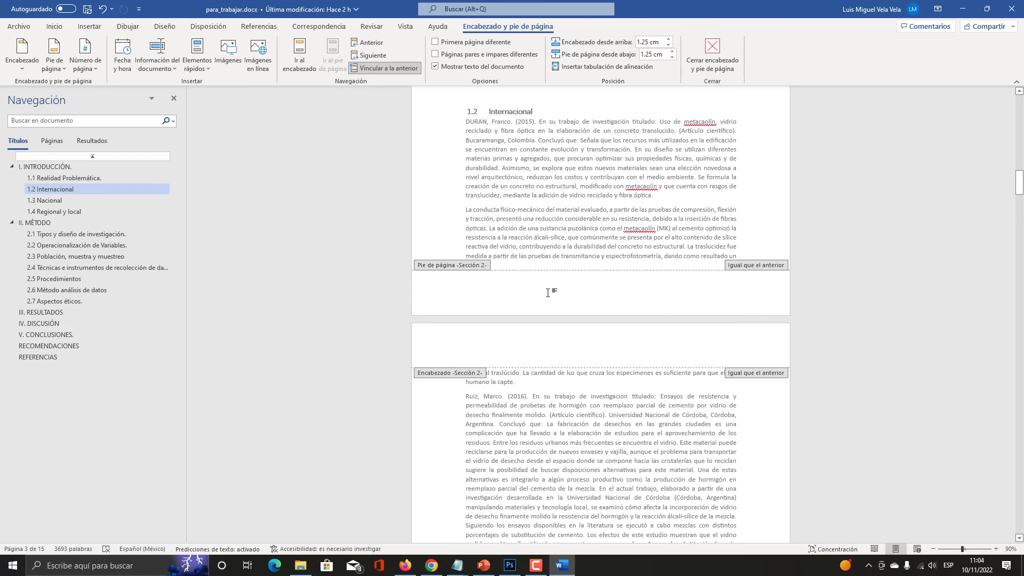
{"action": "key", "text": "super+plus"}
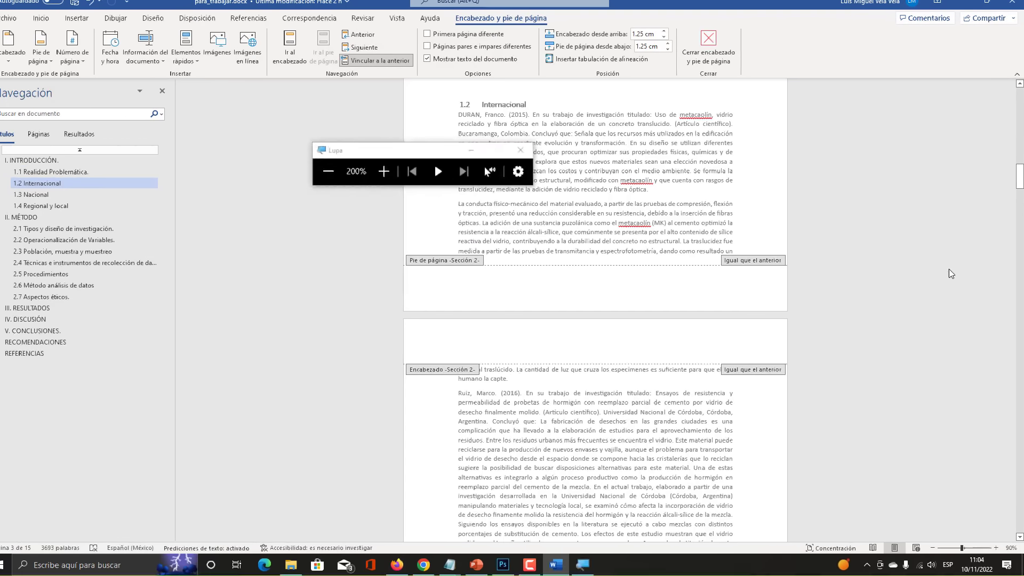
Check the footer section label on the last page, under REFERENCIAS, and return to the body text
{"action": "left_click_drag", "start_coordinate": [1019, 179], "coordinate": [1019, 527]}
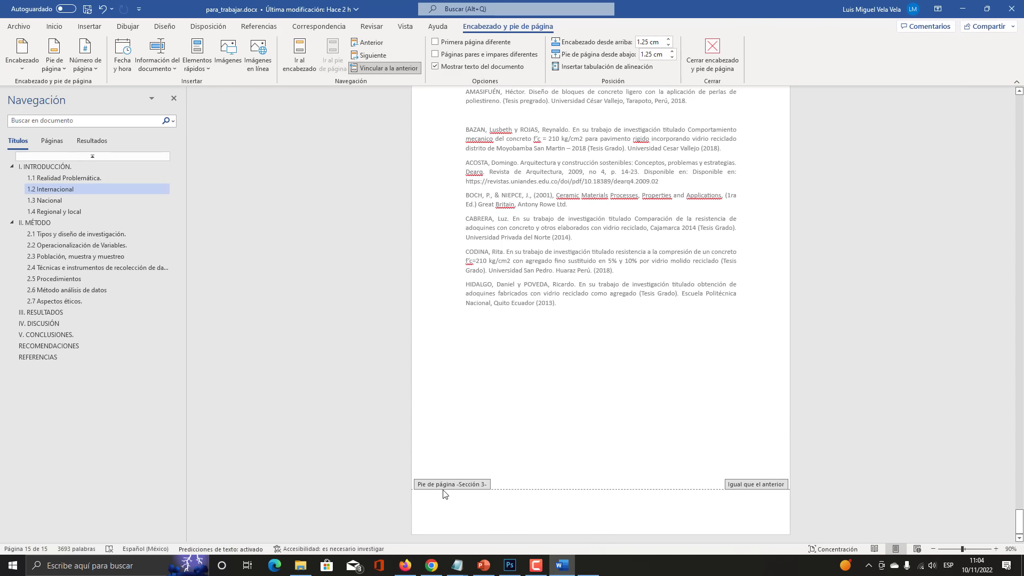
{"action": "key", "text": "super+plus"}
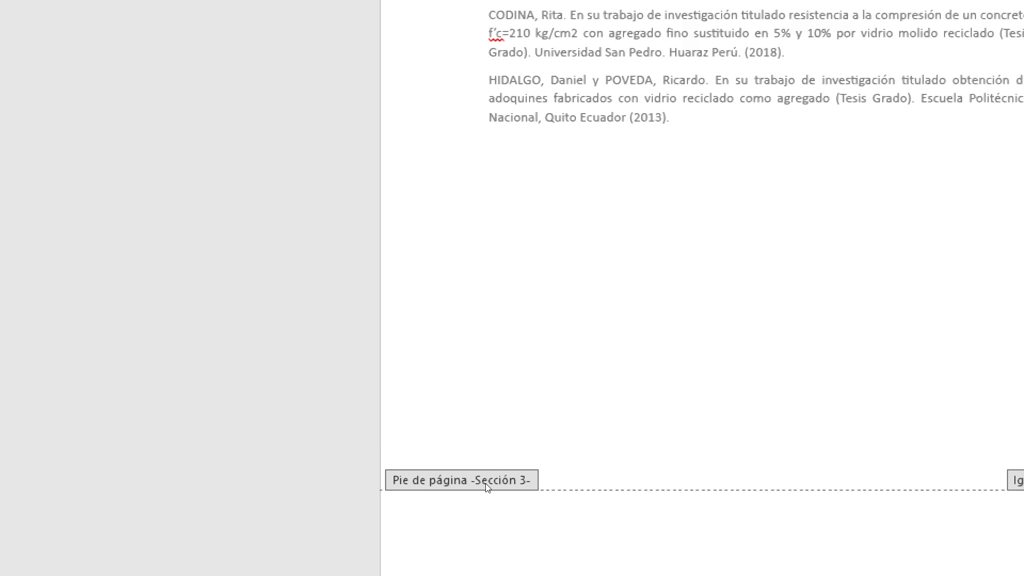
{"action": "key", "text": "super+minus"}
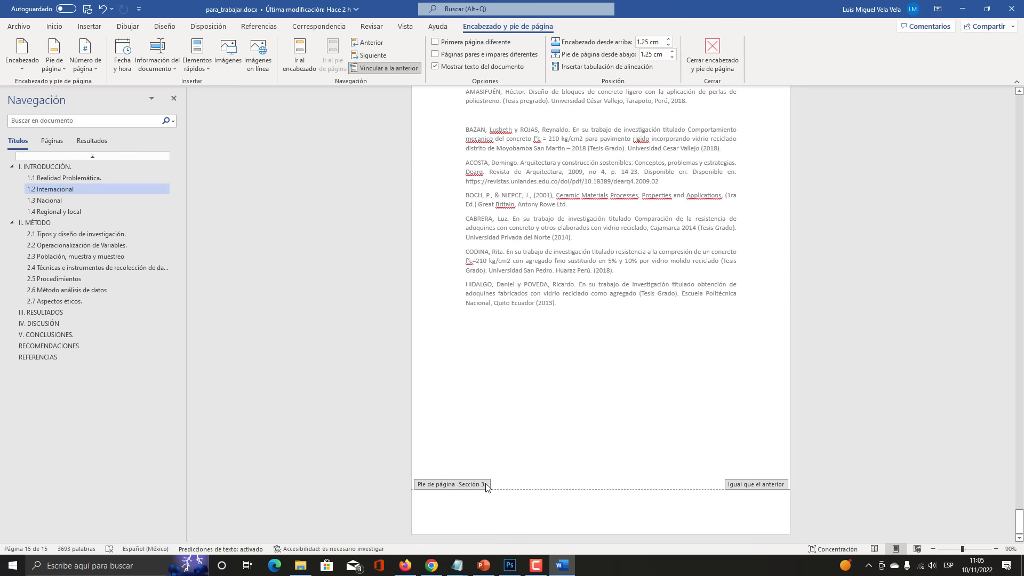
{"action": "double_click", "coordinate": [555, 328]}
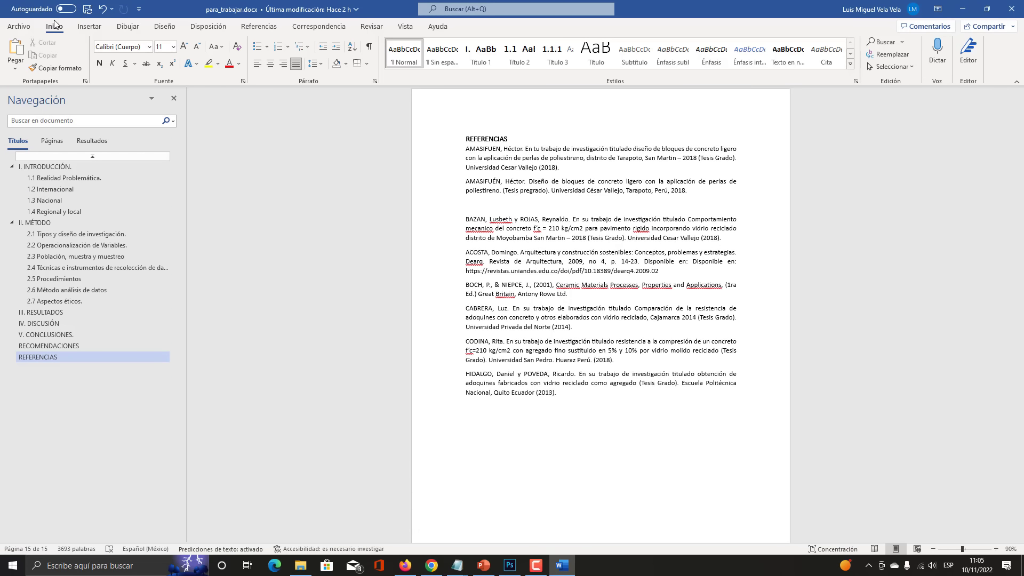
Show the paragraph marks and other hidden formatting symbols in the document
{"action": "key", "text": "super+plus"}
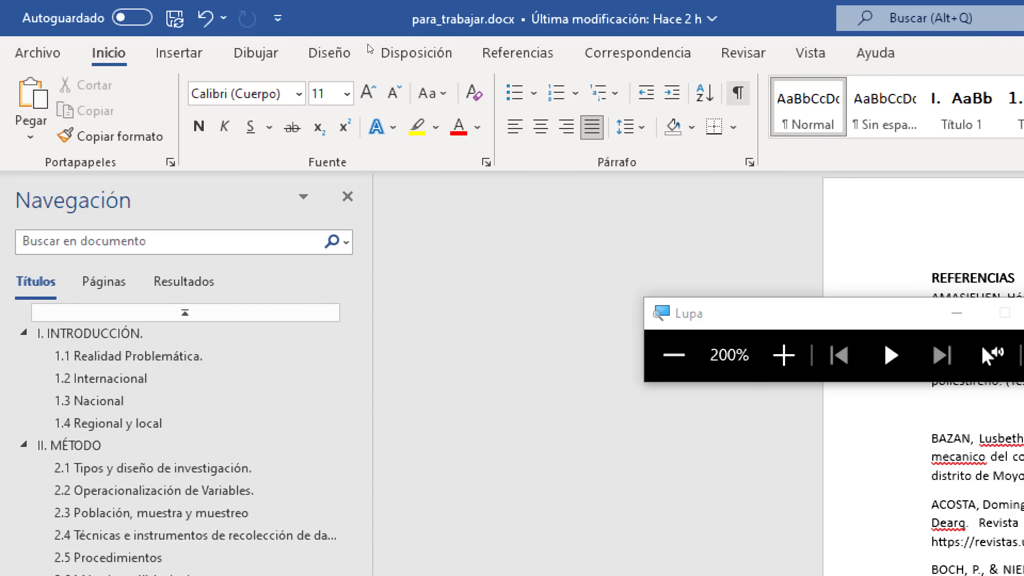
{"action": "key", "text": "super+Escape"}
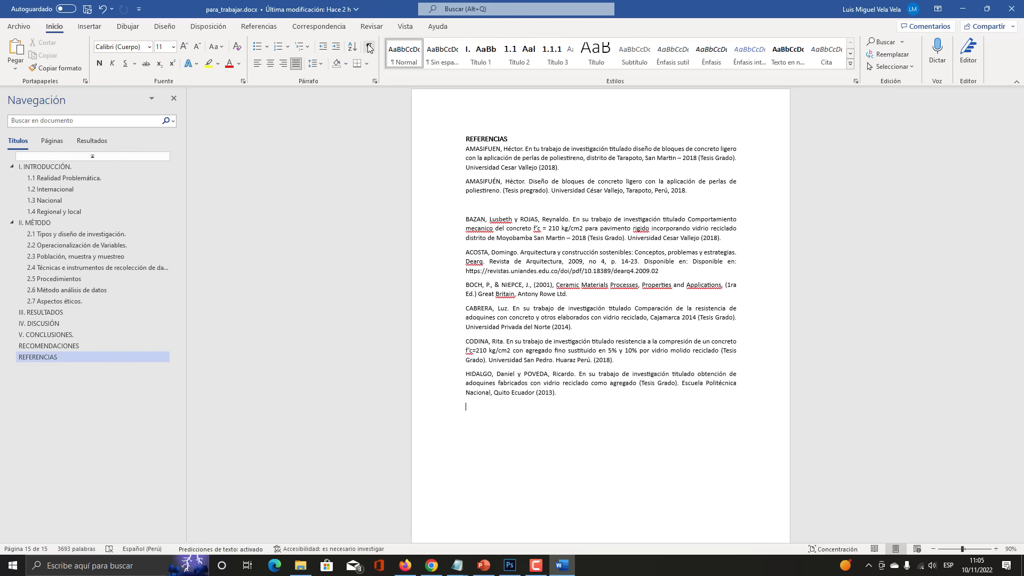
{"action": "key", "text": "super+plus"}
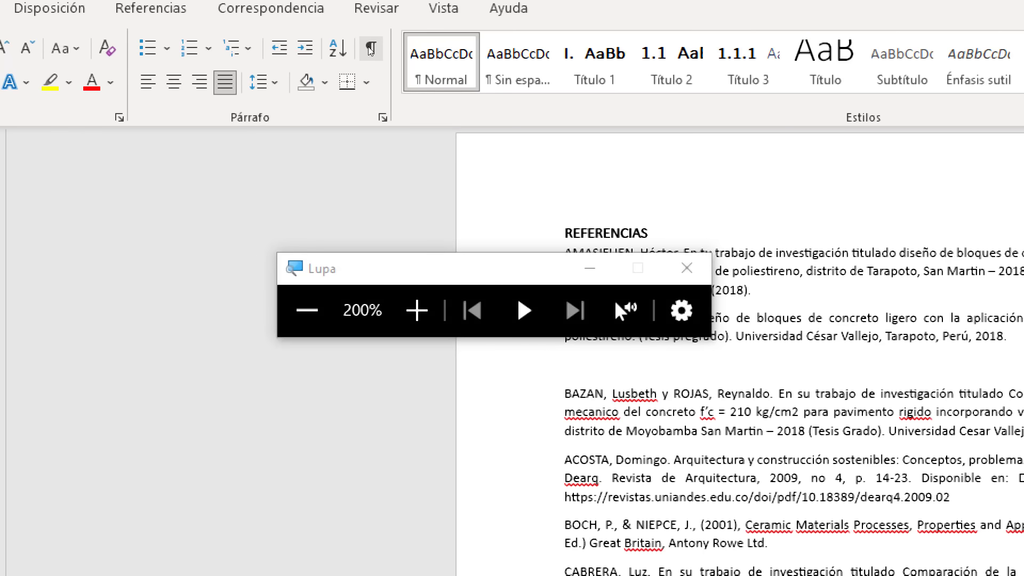
{"action": "left_click", "coordinate": [370, 48]}
{"action": "key", "text": "super+Escape"}
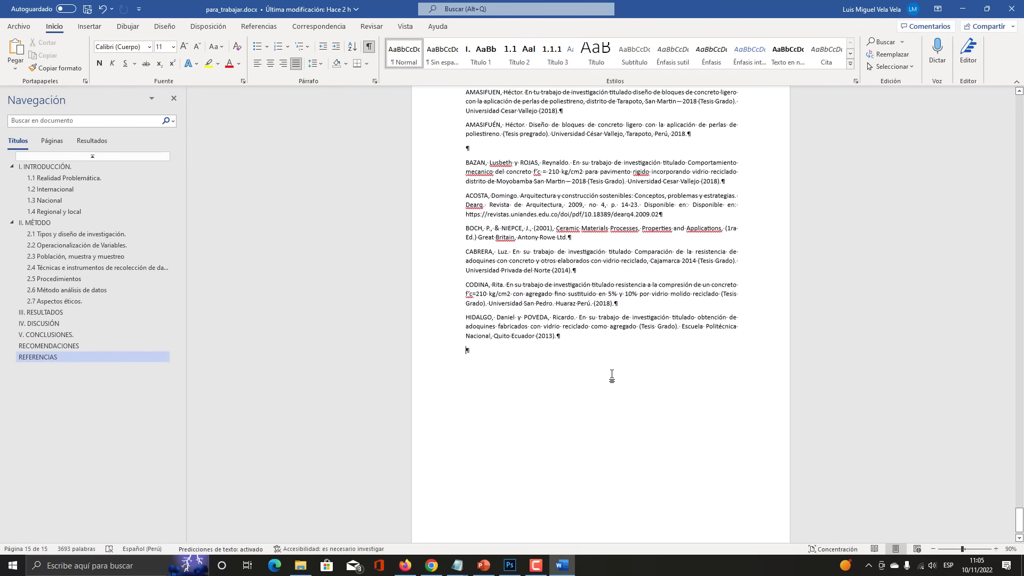
{"action": "scroll", "coordinate": [612, 376], "scroll_direction": "down", "scroll_amount": 1}
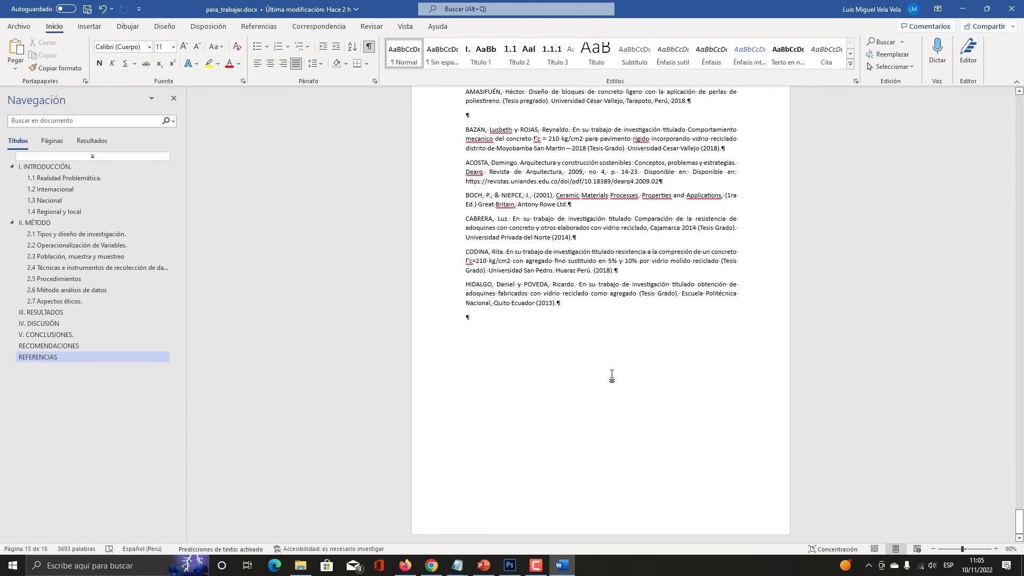
Check the last page's footer section label and examine the section break mark at the end of 1.4 Regional y local
{"action": "double_click", "coordinate": [533, 521]}
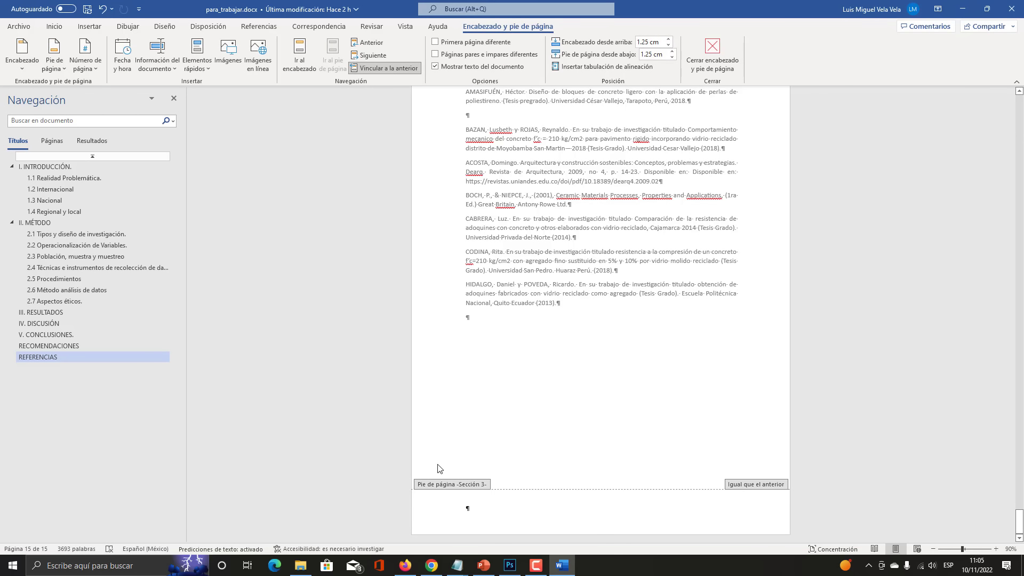
{"action": "key", "text": "super+plus"}
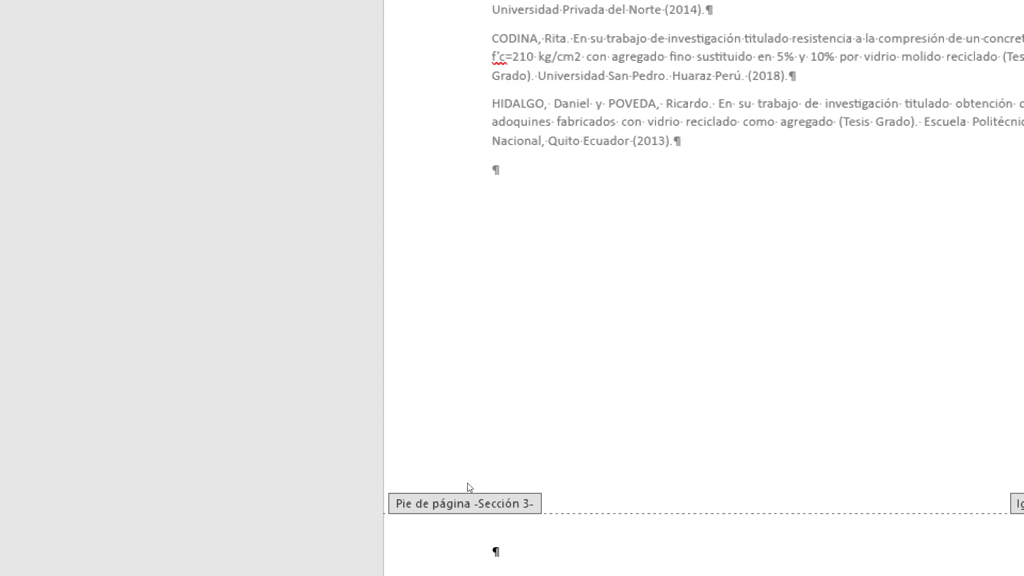
{"action": "key", "text": "super+Escape"}
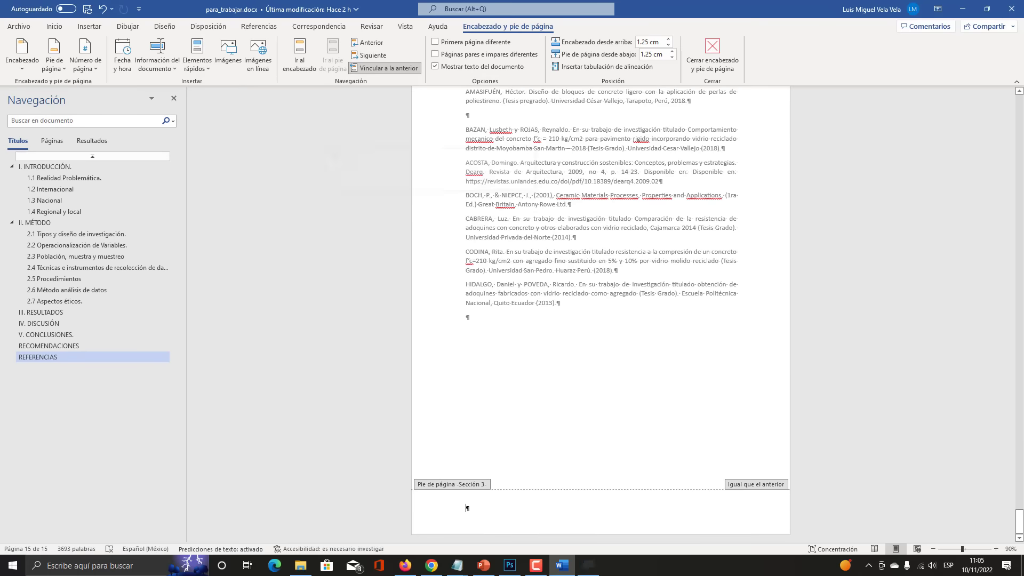
{"action": "left_click_drag", "start_coordinate": [1021, 507], "coordinate": [1017, 245]}
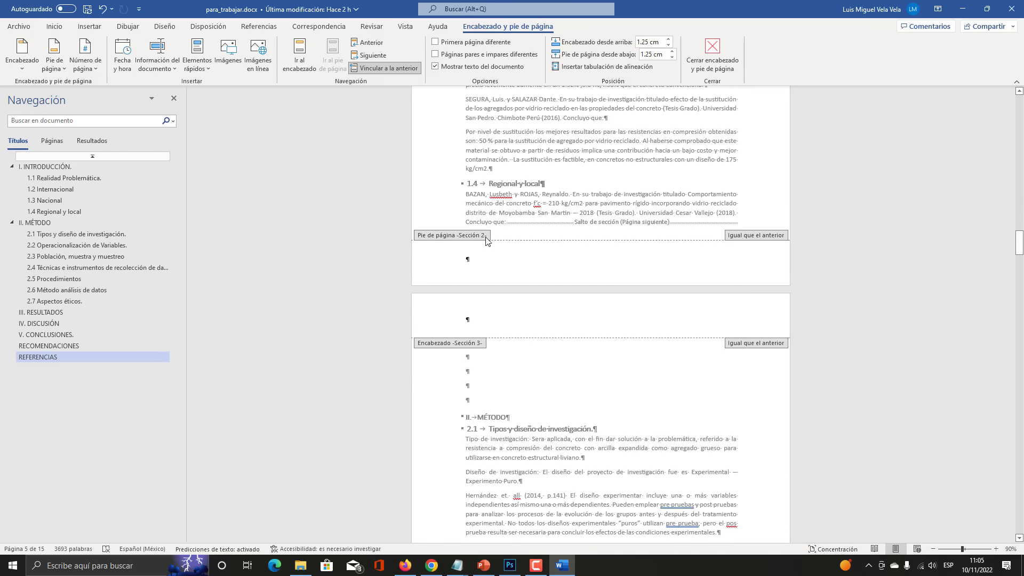
{"action": "key", "text": "super+plus"}
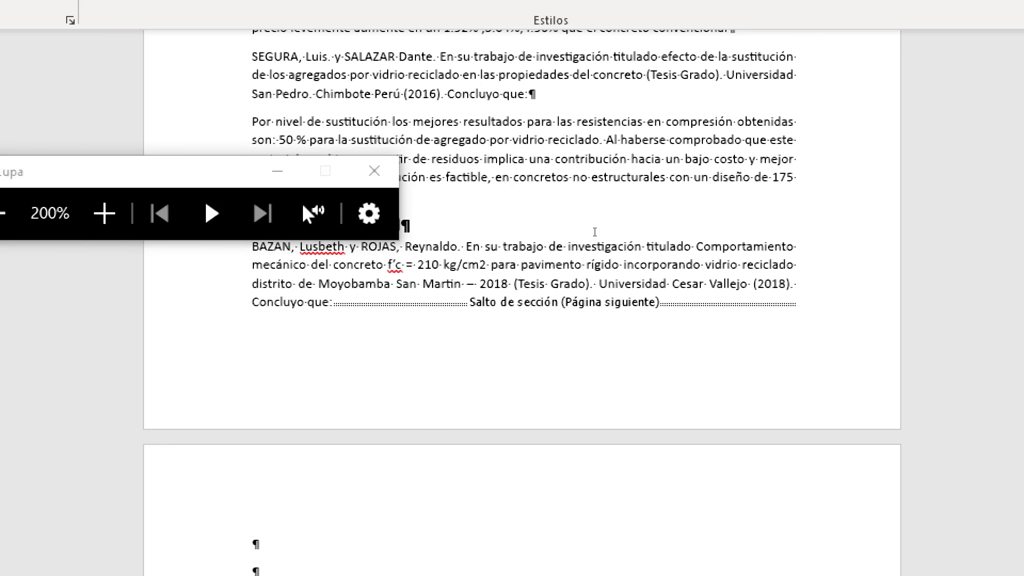
Delete the next-page section break after "Concluyo que:" at the end of 1.4 Regional y local, without leaving stray characters
{"action": "key", "text": "Down"}
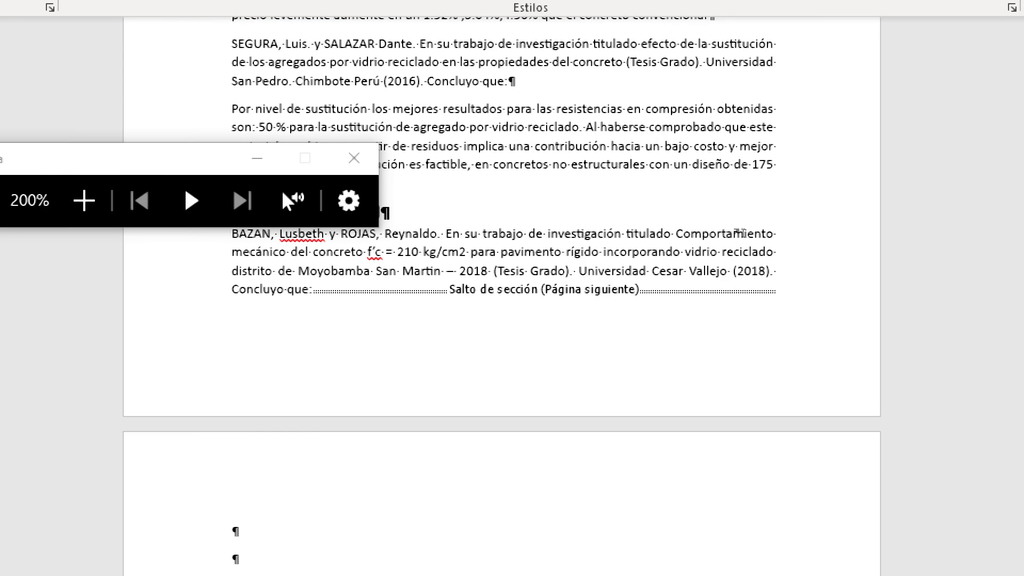
{"action": "key", "text": "Delete"}
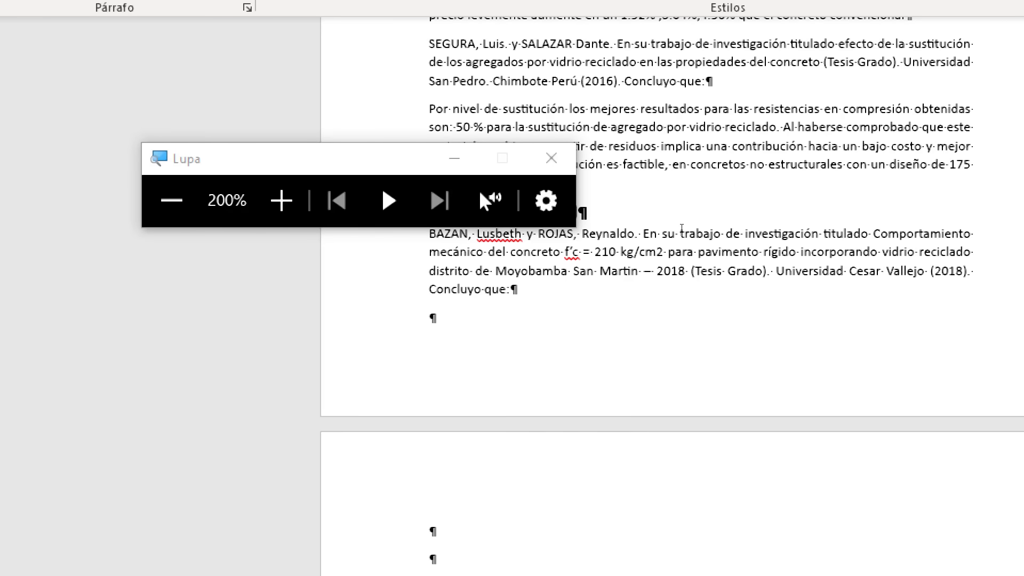
{"action": "key", "text": "super+Escape"}
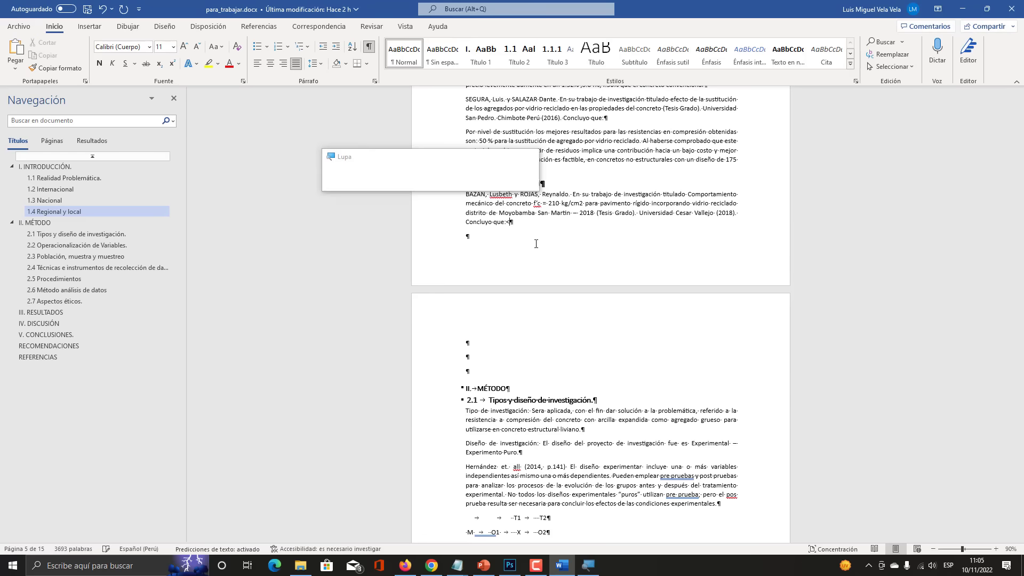
{"action": "type", "text": "<"}
{"action": "key", "text": "ctrl+z"}
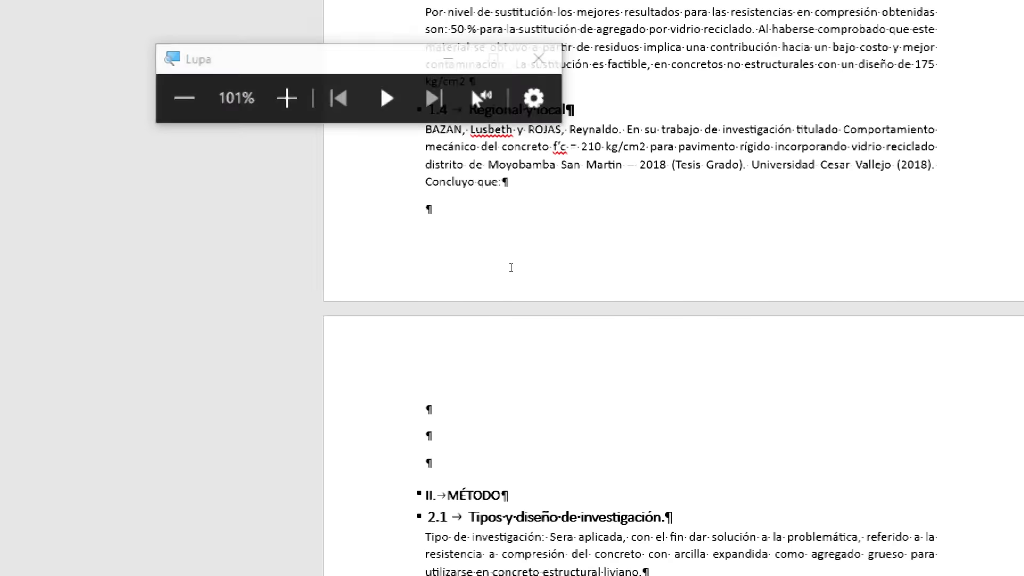
Check the footer section label on the page that ends with 1.4 Regional y local
{"action": "key", "text": "super+plus"}
{"action": "double_click", "coordinate": [459, 227]}
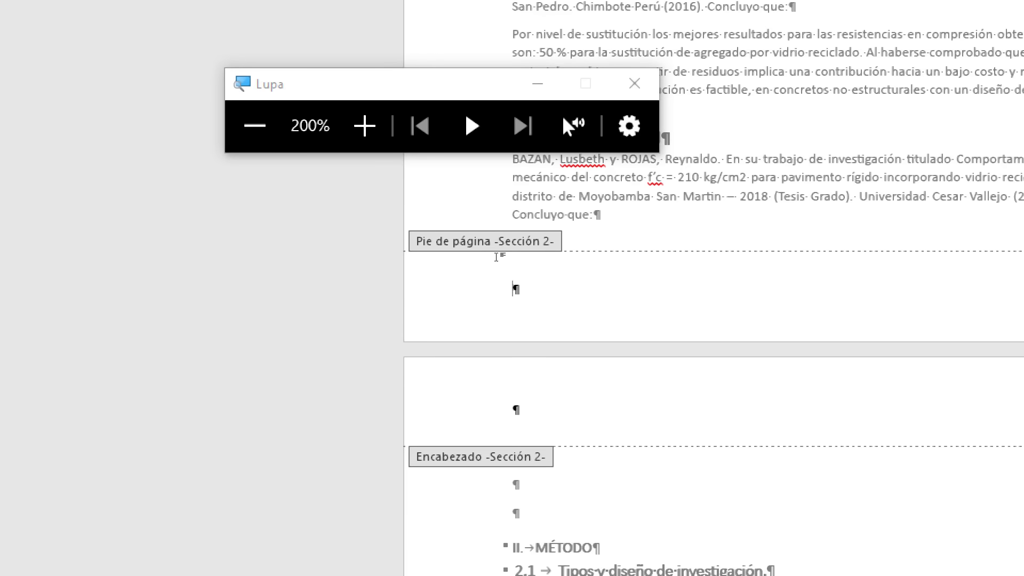
{"action": "key", "text": "super+Escape"}
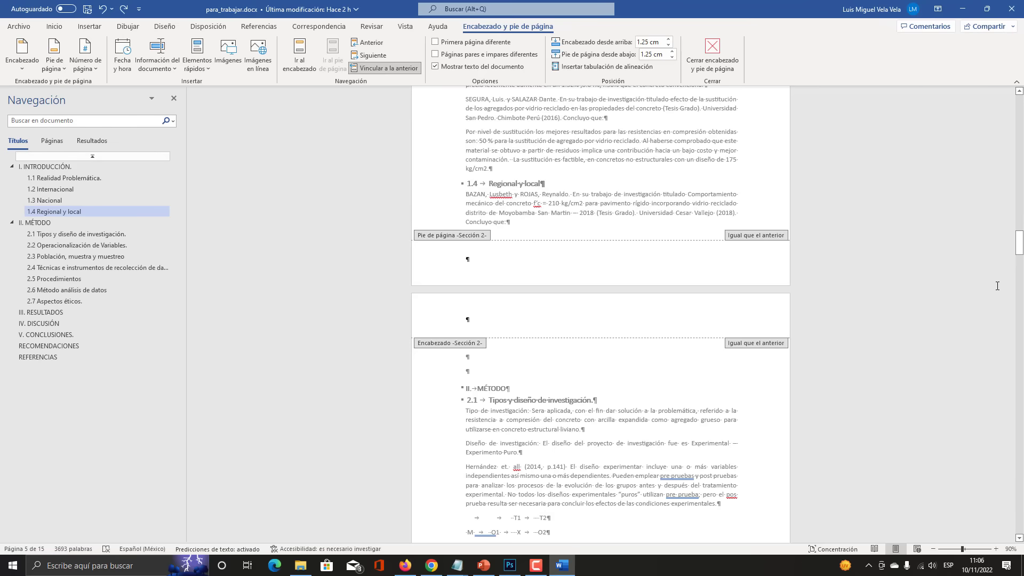
Delete the next-page section break at the end of the first page, before the Índice page
{"action": "left_click_drag", "start_coordinate": [1019, 247], "coordinate": [1019, 133]}
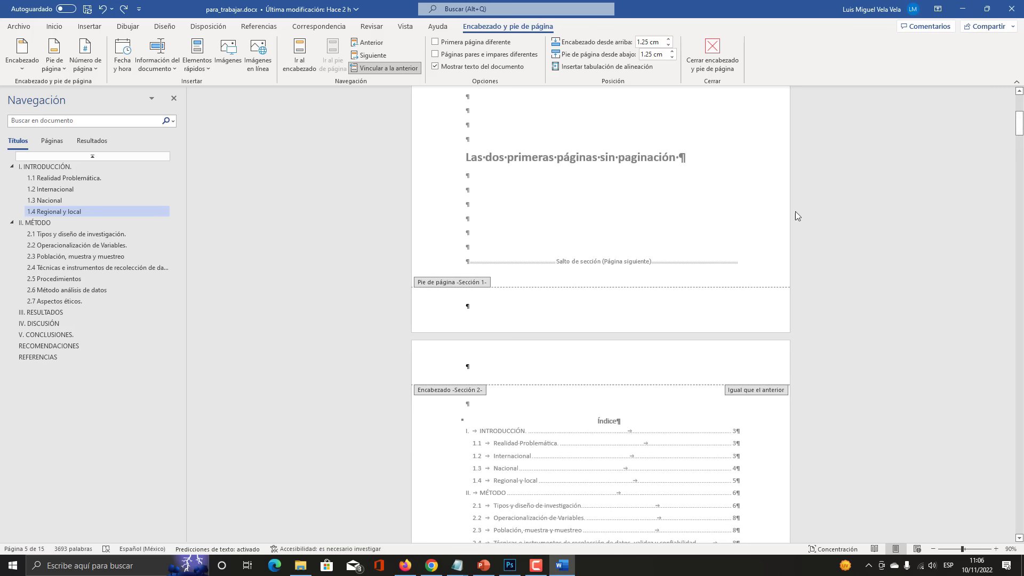
{"action": "key", "text": "super+plus"}
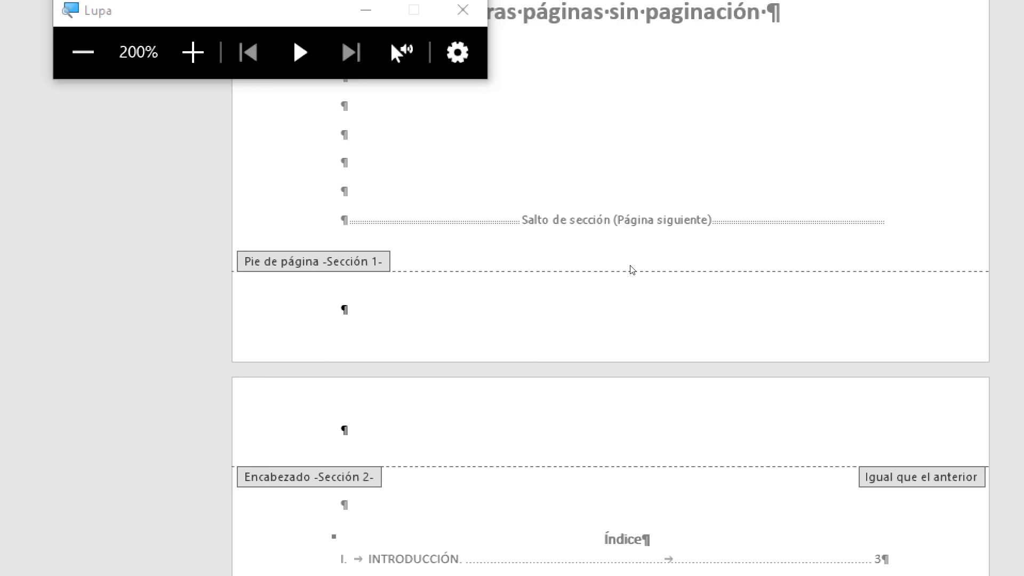
{"action": "double_click", "coordinate": [573, 264]}
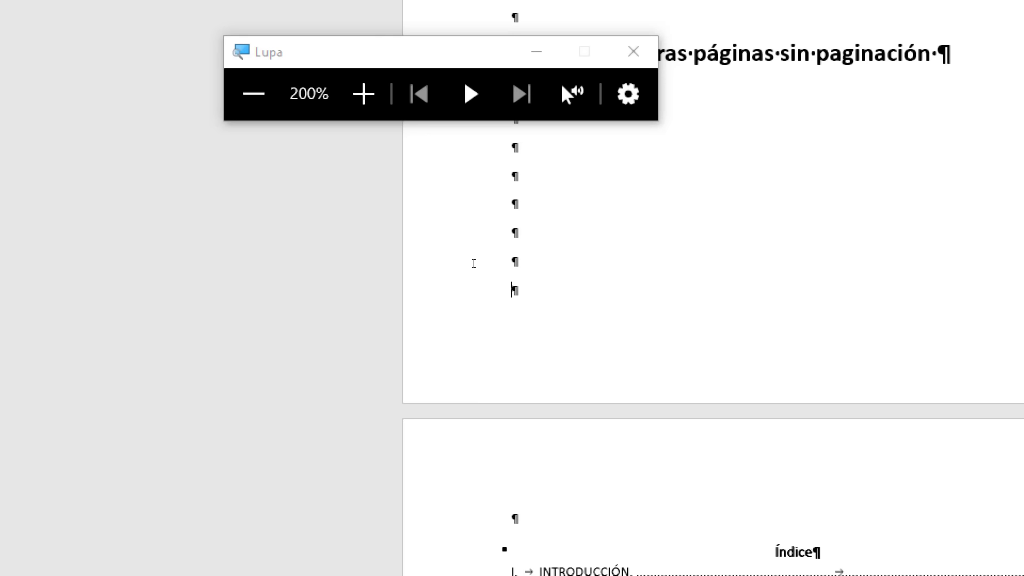
Check the footer and header labels of the first page for any section number
{"action": "double_click", "coordinate": [479, 312]}
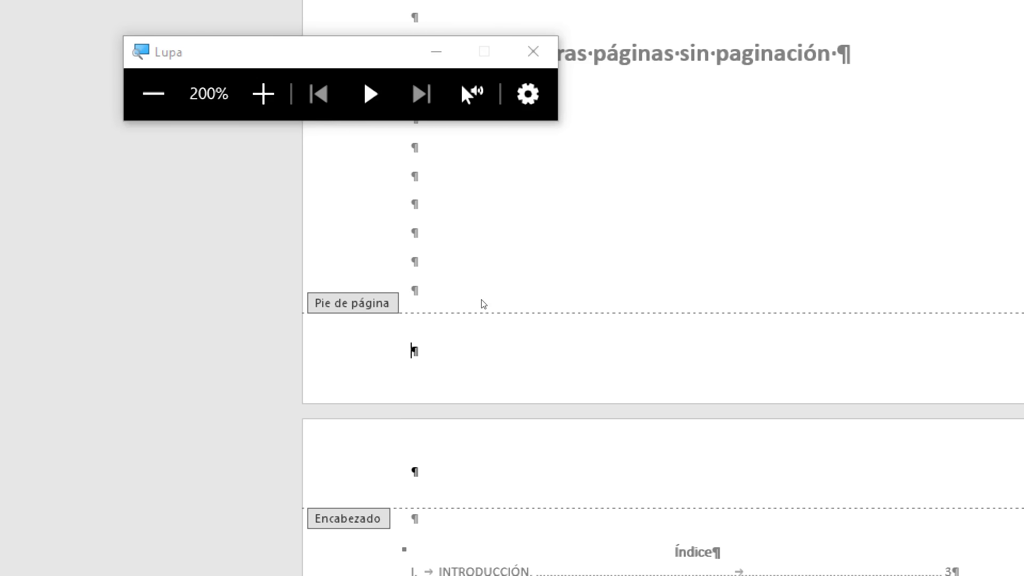
{"action": "key", "text": "super+Escape"}
{"action": "scroll", "coordinate": [452, 295], "scroll_direction": "up", "scroll_amount": 5}
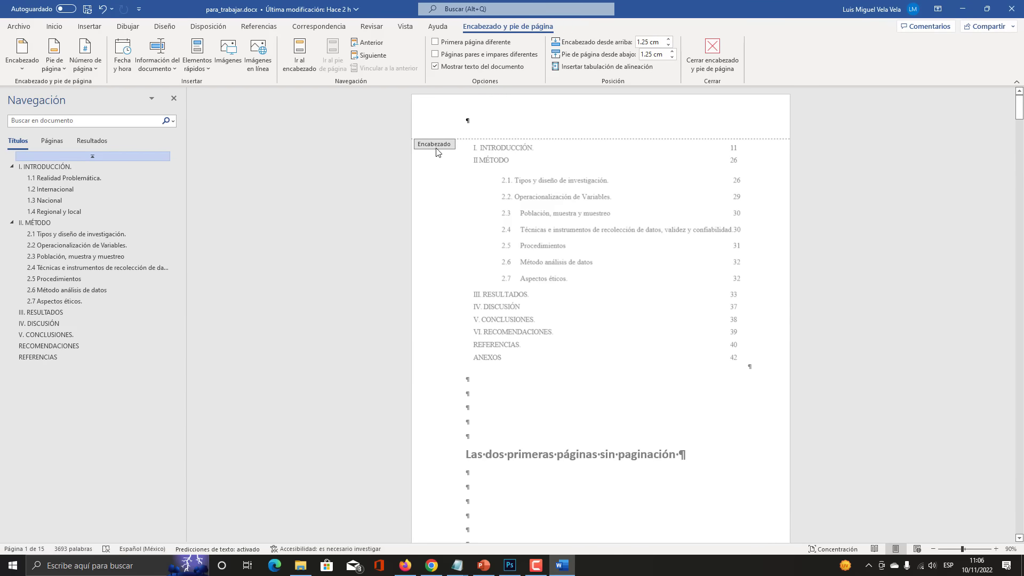
{"action": "key", "text": "super+plus"}
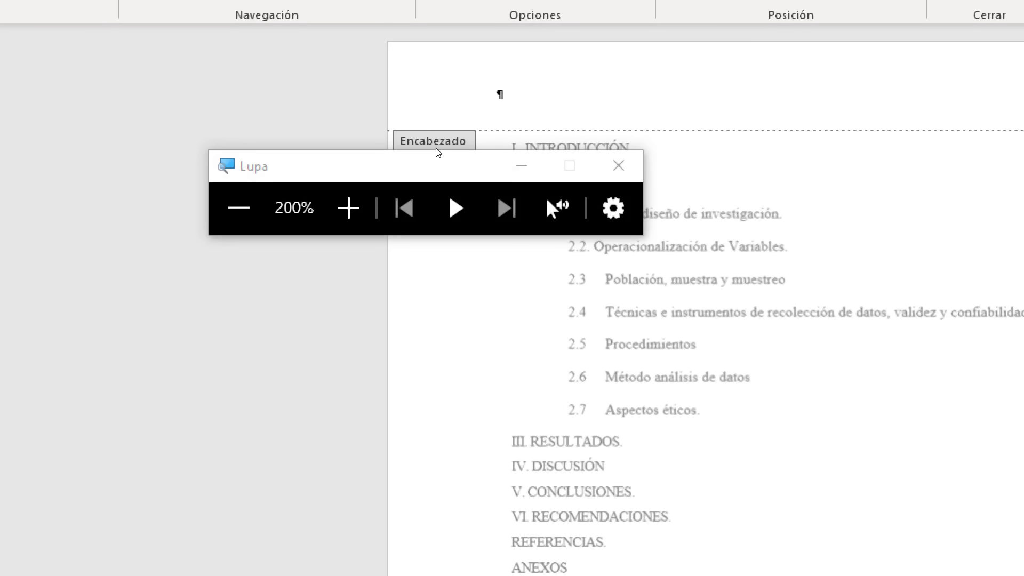
{"action": "key", "text": "super+Escape"}
{"action": "scroll", "coordinate": [588, 295], "scroll_direction": "down", "scroll_amount": 3}
{"action": "scroll", "coordinate": [601, 356], "scroll_direction": "up", "scroll_amount": 2}
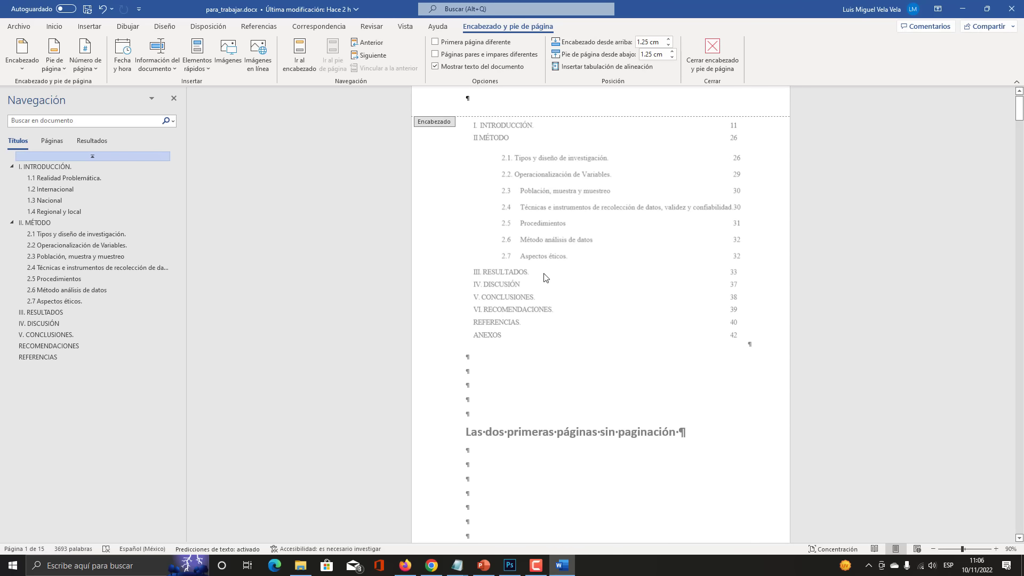
Return to the body text and hide the paragraph marks and other formatting symbols
{"action": "double_click", "coordinate": [555, 309]}
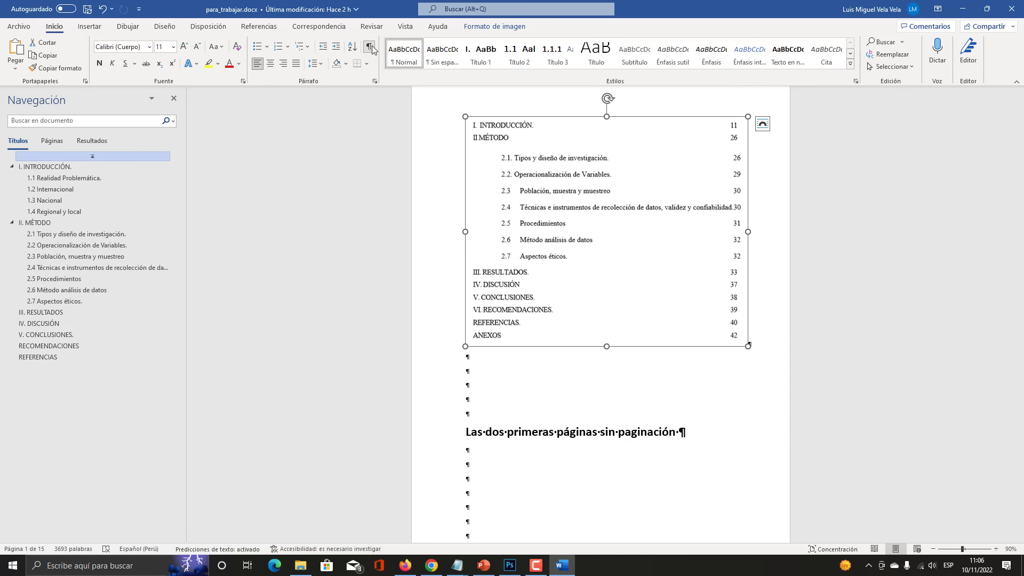
{"action": "key", "text": "super+plus"}
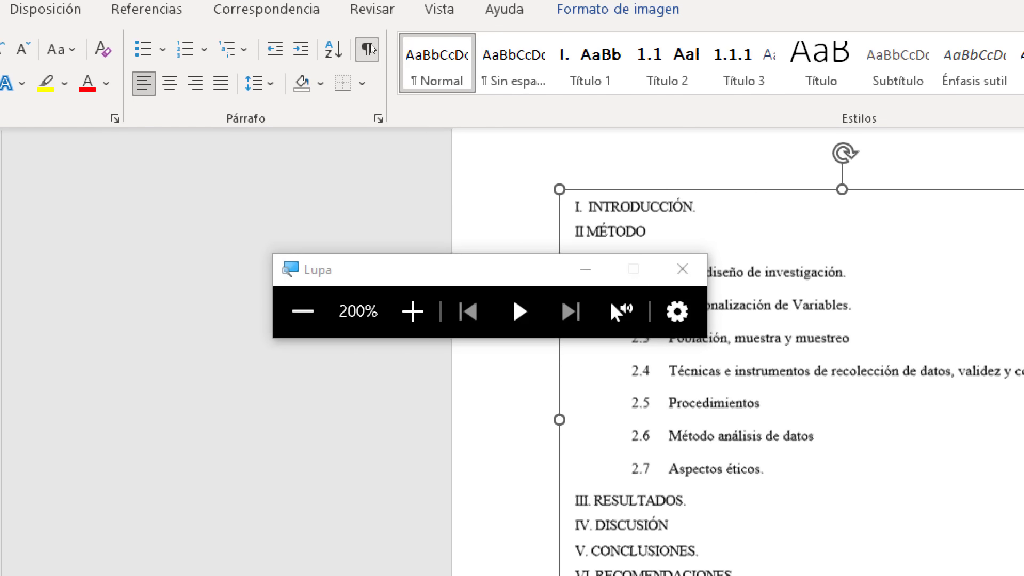
{"action": "key", "text": "super+Escape"}
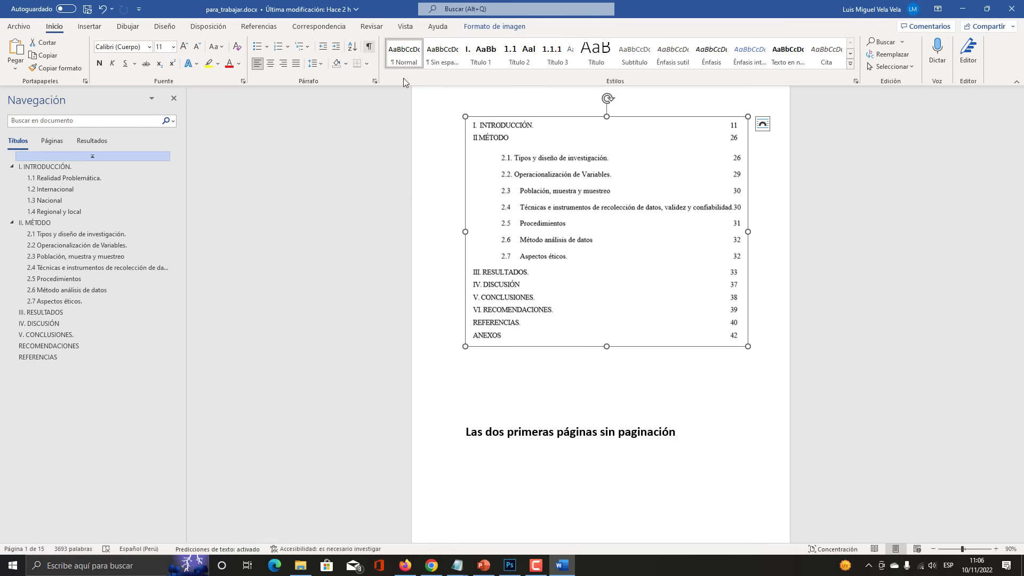
Display multiple pages side by side and return to the first two pages of the document
{"action": "scroll", "coordinate": [600, 430], "scroll_direction": "down", "scroll_amount": 7}
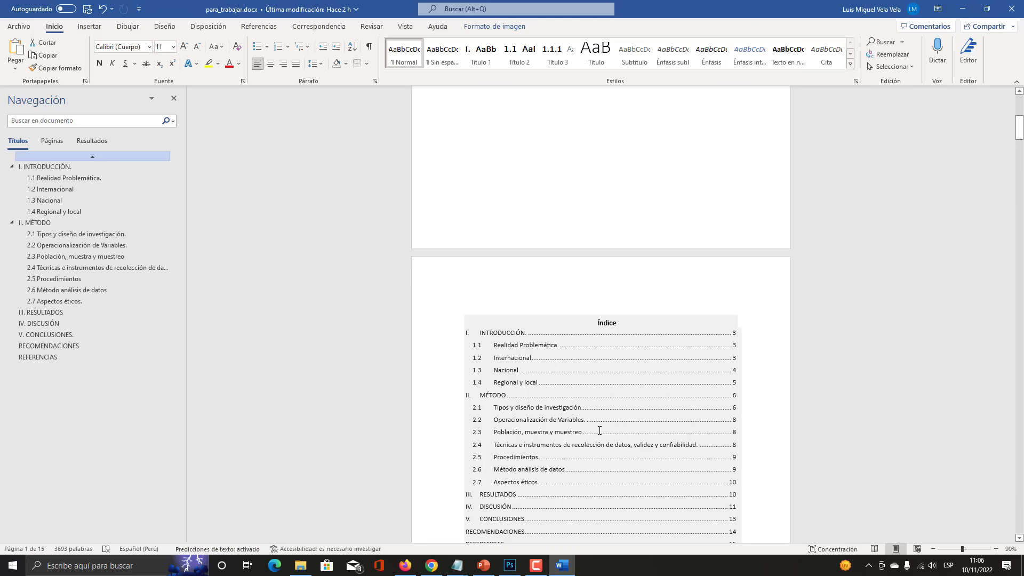
{"action": "scroll", "coordinate": [600, 430], "scroll_direction": "down", "scroll_amount": 2}
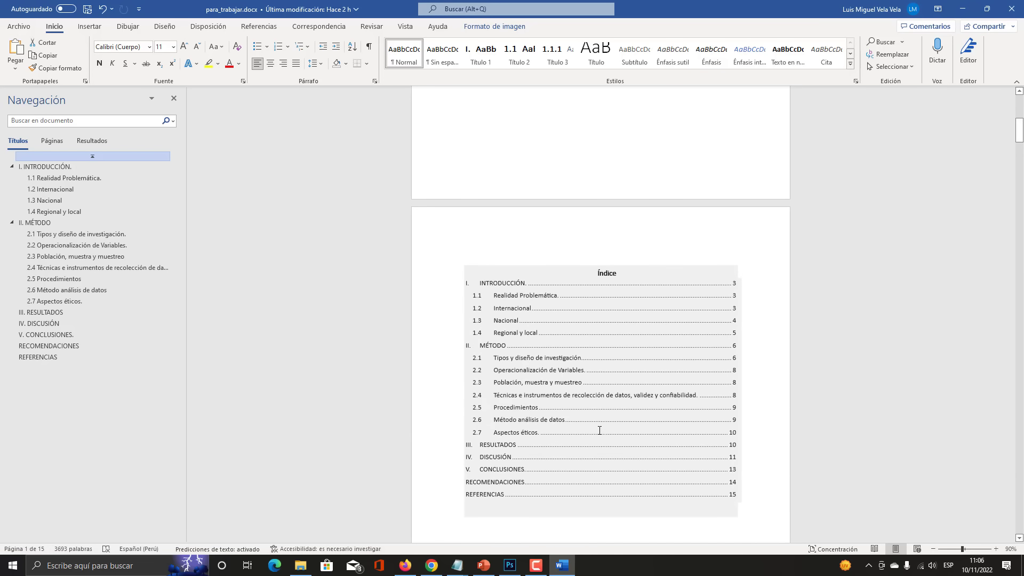
{"action": "left_click", "coordinate": [405, 26]}
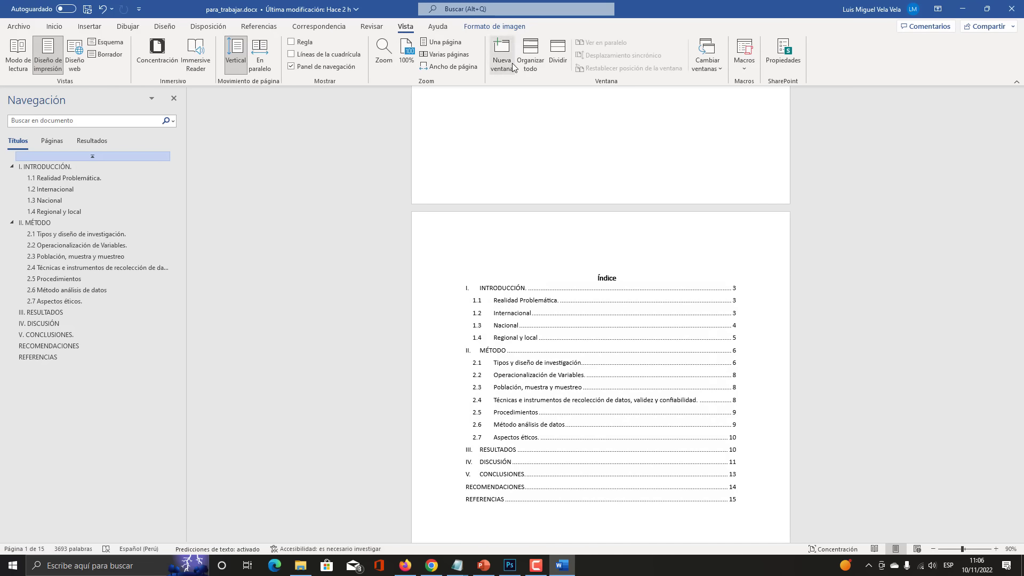
{"action": "left_click", "coordinate": [440, 53]}
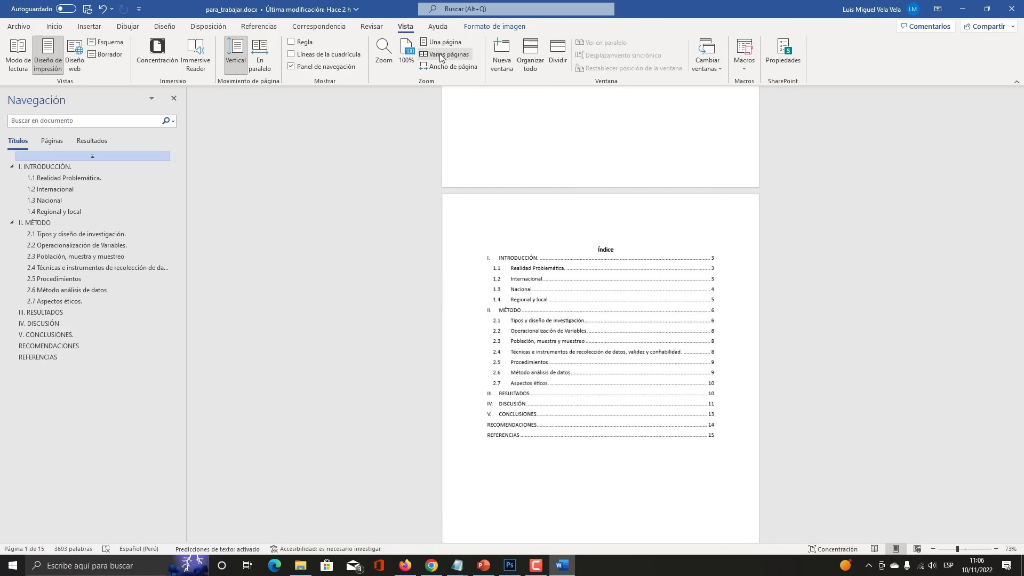
{"action": "scroll", "coordinate": [592, 353], "scroll_direction": "up", "scroll_amount": 10}
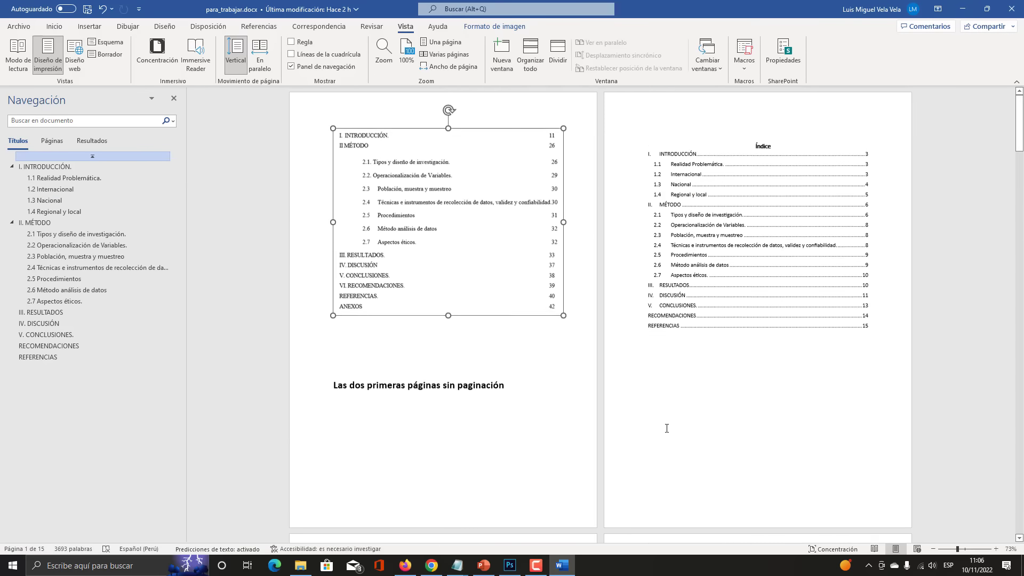
Examine the first two pages, the heading "Las dos primeras páginas sin paginación" and the boundary before I. INTRODUCCIÓN
{"action": "scroll", "coordinate": [666, 429], "scroll_direction": "down", "scroll_amount": 3}
{"action": "scroll", "coordinate": [667, 428], "scroll_direction": "up", "scroll_amount": 4}
{"action": "scroll", "coordinate": [666, 429], "scroll_direction": "down", "scroll_amount": 2}
{"action": "scroll", "coordinate": [666, 428], "scroll_direction": "up", "scroll_amount": 2}
{"action": "scroll", "coordinate": [863, 385], "scroll_direction": "down", "scroll_amount": 2}
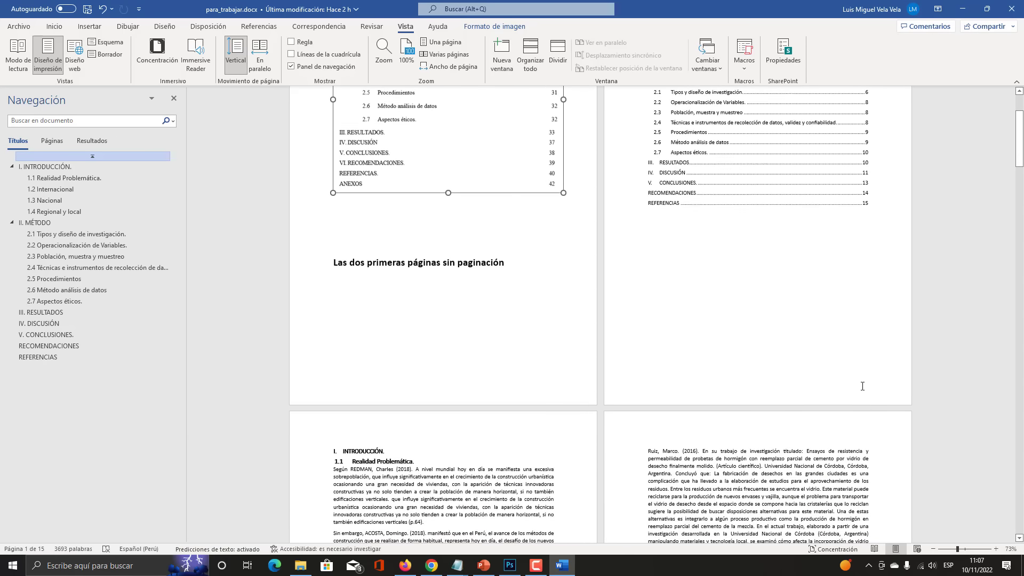
{"action": "scroll", "coordinate": [862, 385], "scroll_direction": "up", "scroll_amount": 2}
{"action": "left_click_drag", "start_coordinate": [334, 386], "coordinate": [479, 392]}
{"action": "left_click", "coordinate": [480, 392]}
{"action": "scroll", "coordinate": [542, 405], "scroll_direction": "down", "scroll_amount": 2}
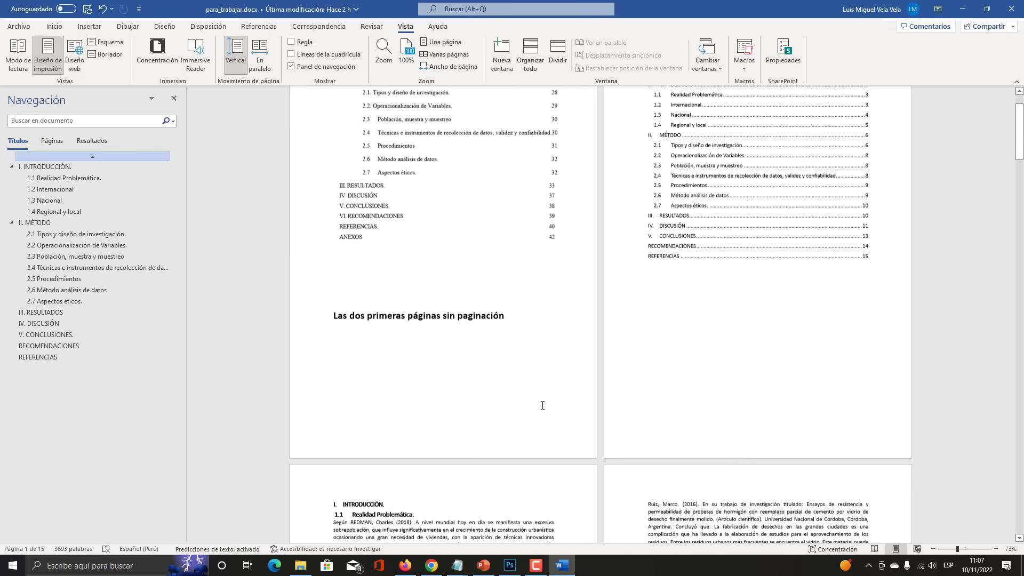
{"action": "scroll", "coordinate": [542, 404], "scroll_direction": "up", "scroll_amount": 1}
{"action": "scroll", "coordinate": [542, 404], "scroll_direction": "down", "scroll_amount": 1}
{"action": "scroll", "coordinate": [542, 406], "scroll_direction": "down", "scroll_amount": 1}
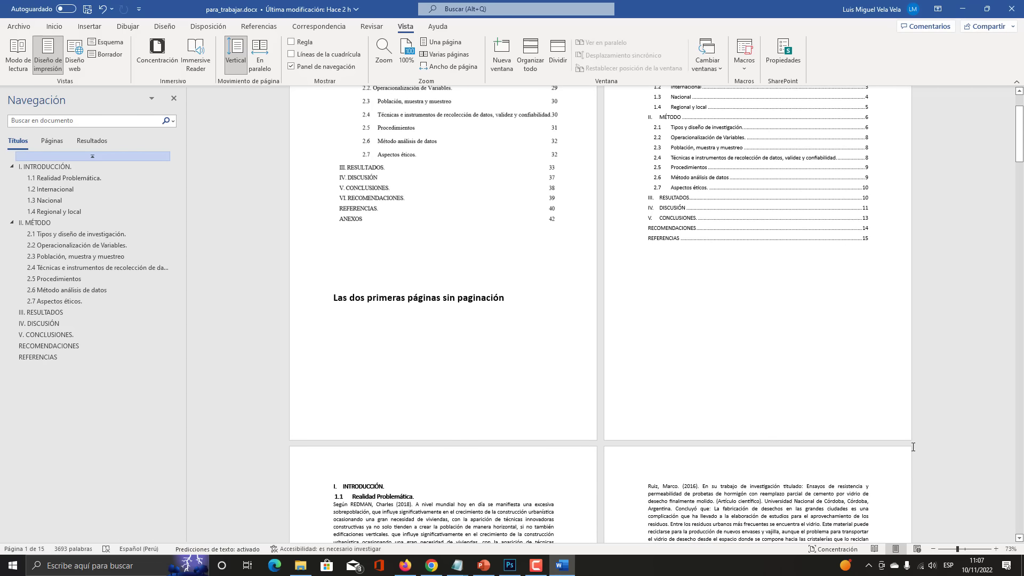
Capture the Word page view, switch to Photoshop and paste the capture into a new document
{"action": "key", "text": "ctrl+s"}
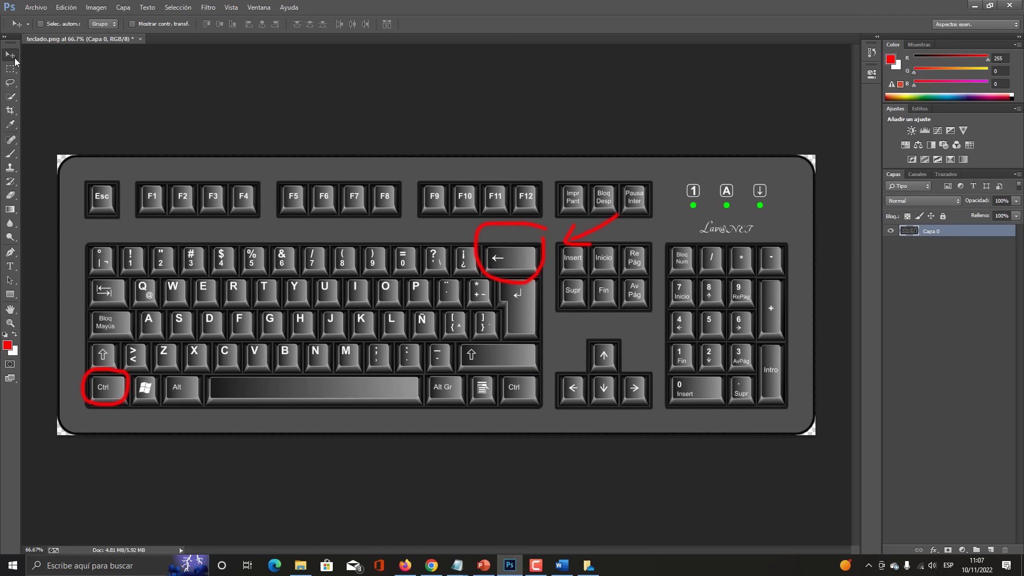
{"action": "left_click", "coordinate": [36, 8]}
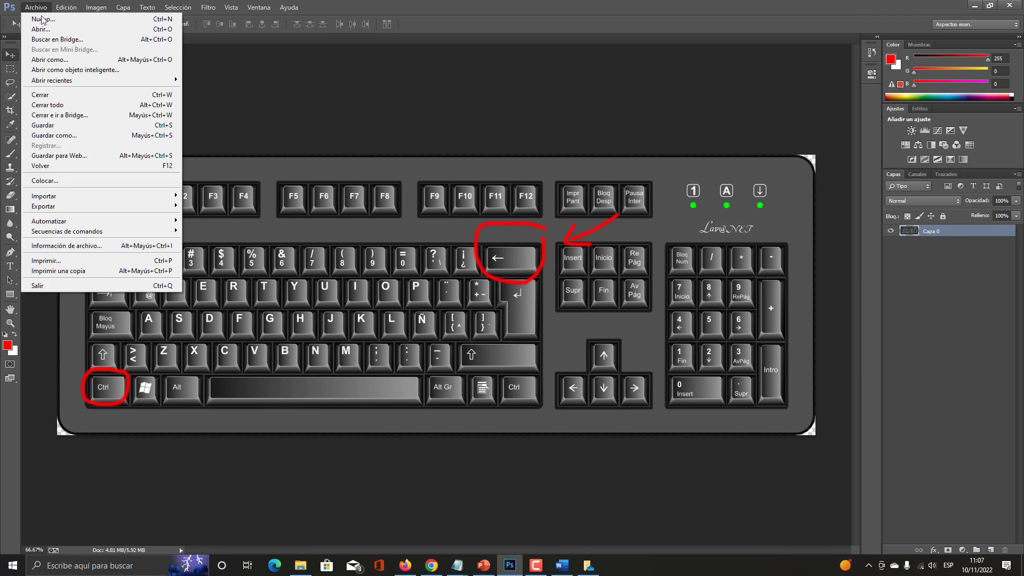
{"action": "left_click", "coordinate": [41, 16]}
{"action": "key", "text": "Return"}
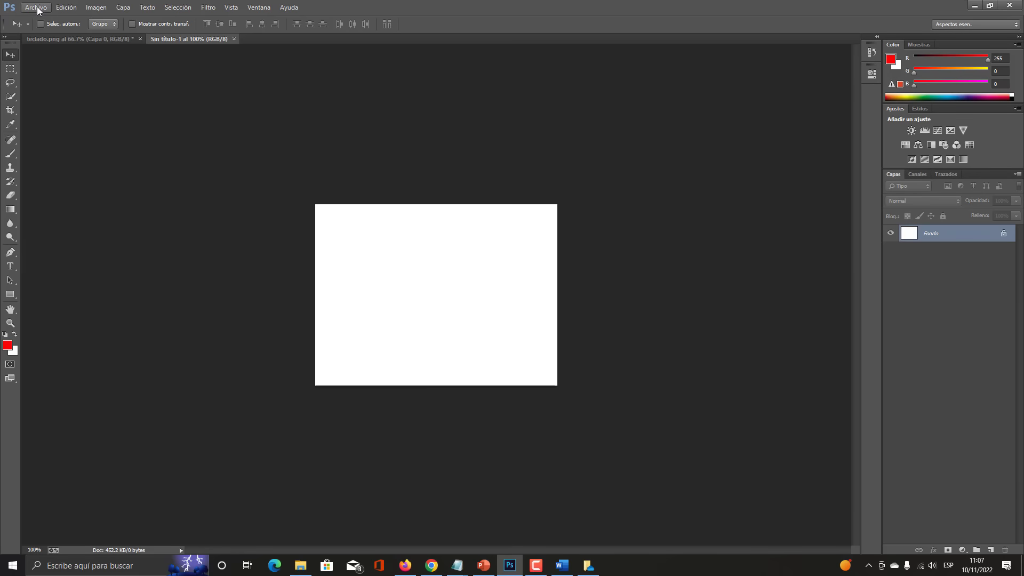
{"action": "left_click", "coordinate": [36, 7]}
{"action": "left_click", "coordinate": [41, 16]}
{"action": "key", "text": "Return"}
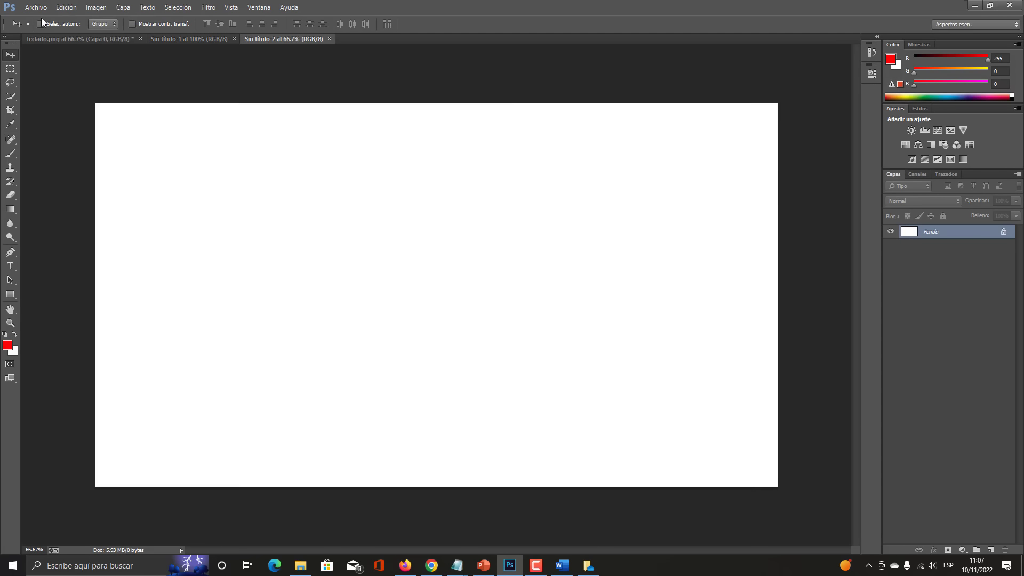
{"action": "key", "text": "ctrl+v"}
Brush a red dividing line below the first two pages, marking each upper page 1 and each lower page 2
{"action": "left_click", "coordinate": [10, 153]}
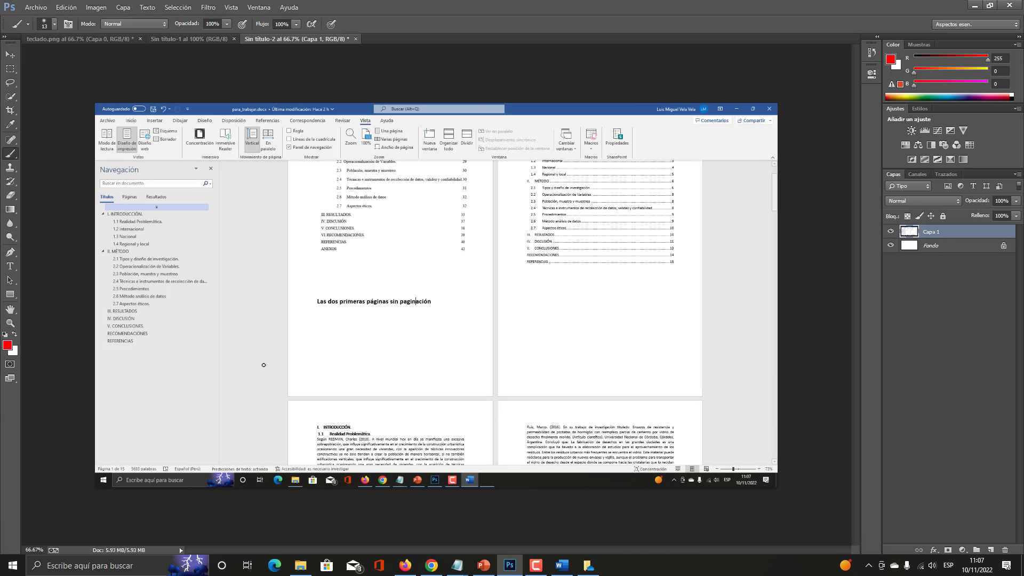
{"action": "left_click_drag", "start_coordinate": [254, 395], "coordinate": [733, 393]}
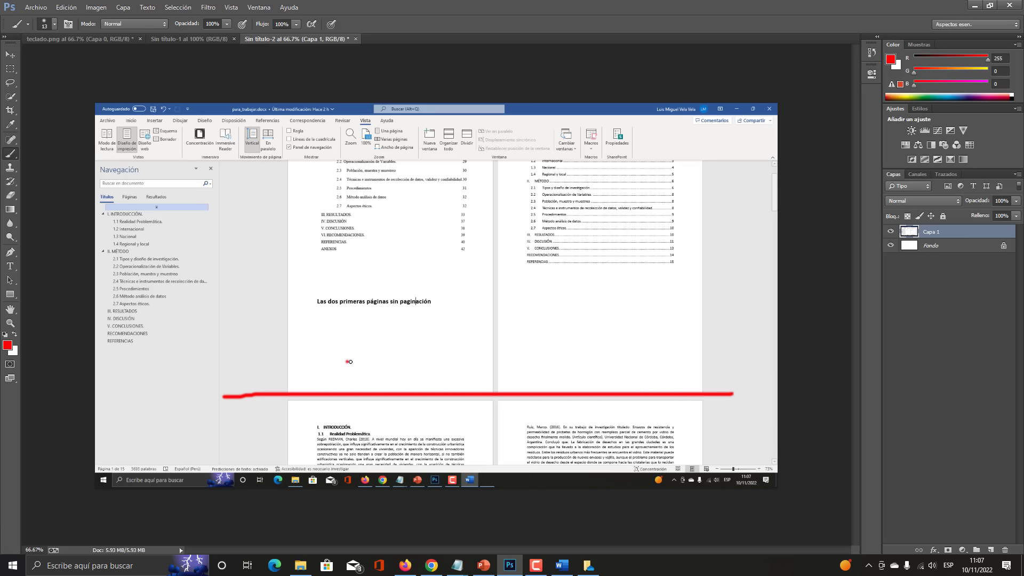
{"action": "left_click_drag", "start_coordinate": [351, 362], "coordinate": [371, 368]}
{"action": "left_click_drag", "start_coordinate": [552, 345], "coordinate": [572, 343]}
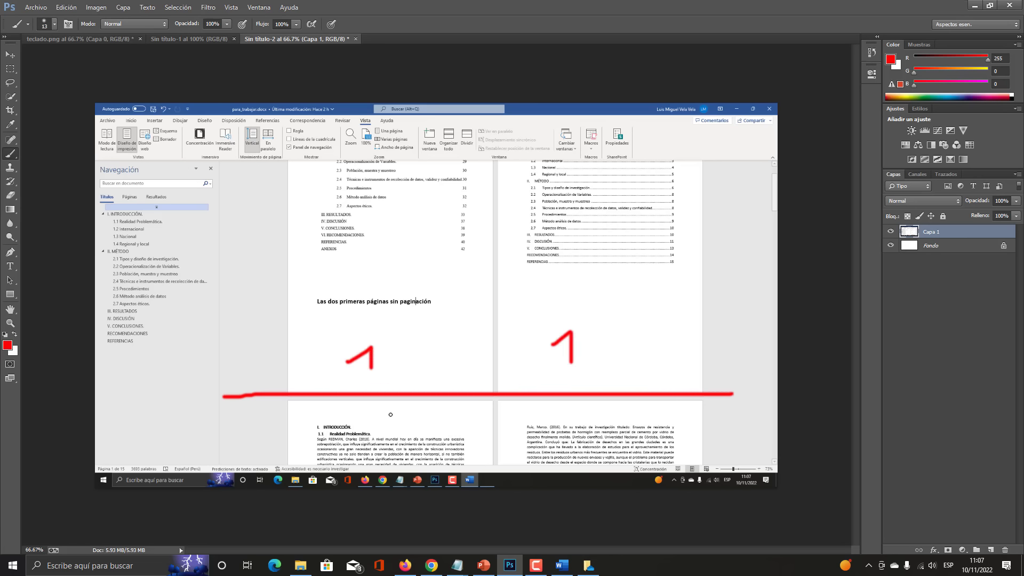
{"action": "left_click_drag", "start_coordinate": [379, 414], "coordinate": [408, 439]}
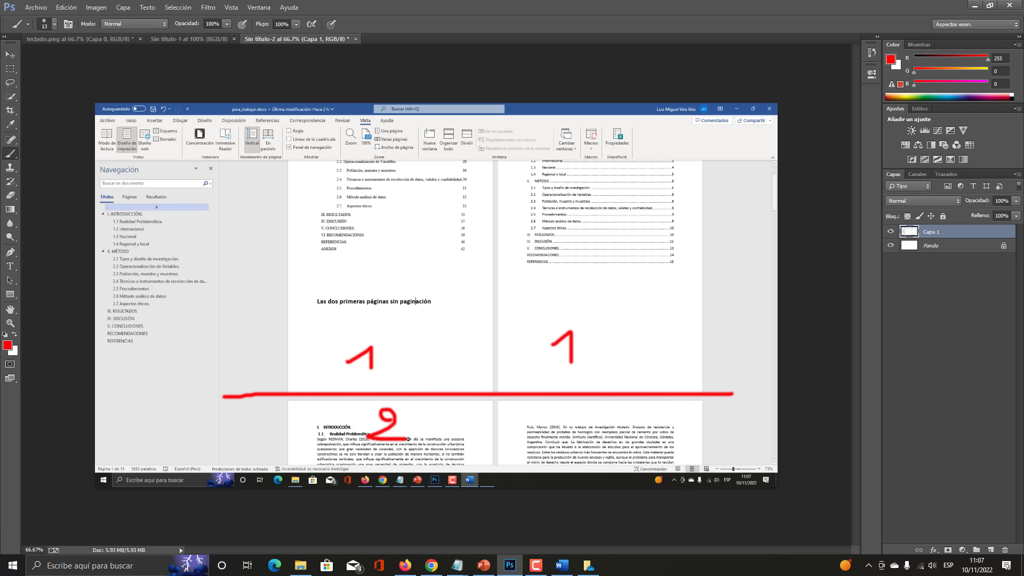
{"action": "mouse_move", "coordinate": [563, 417]}
{"action": "left_mouse_down"}
{"action": "mouse_move", "coordinate": [577, 426]}
{"action": "mouse_move", "coordinate": [536, 438]}
{"action": "mouse_move", "coordinate": [593, 433]}
{"action": "left_mouse_up"}
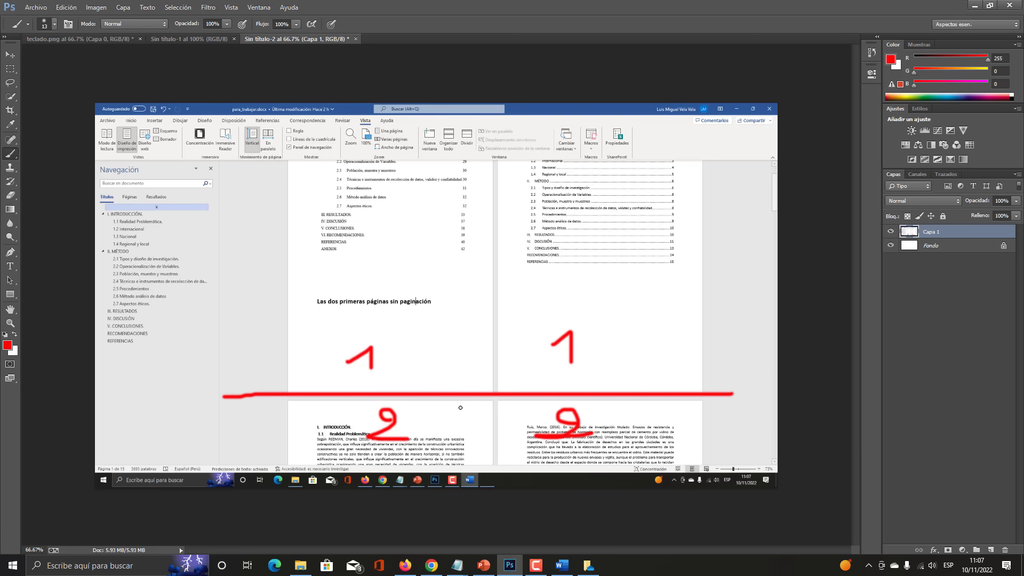
Switch back to Word, dismiss the OneDrive prompt and return to the first two pages
{"action": "left_click", "coordinate": [510, 566]}
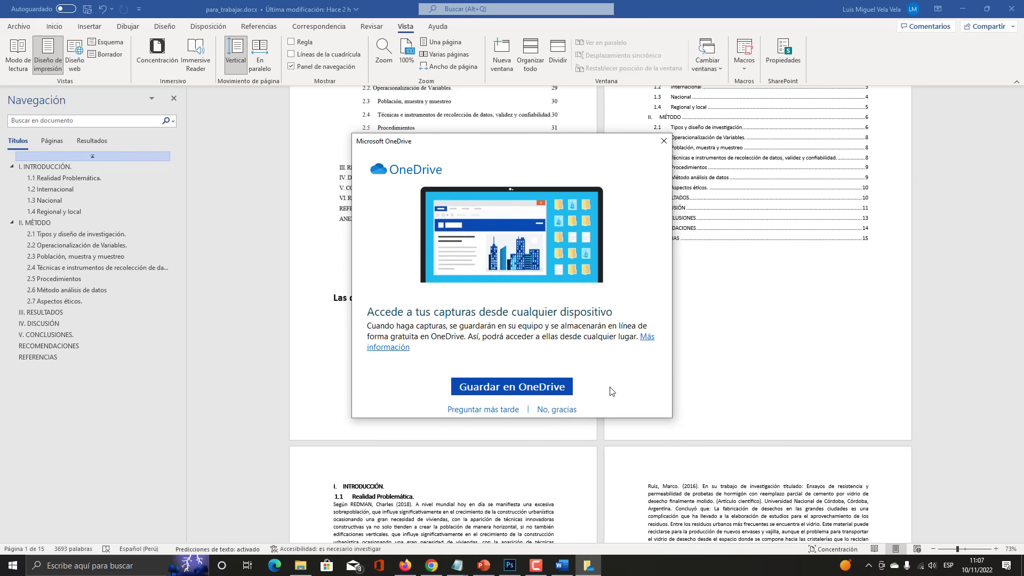
{"action": "left_click", "coordinate": [664, 141]}
{"action": "scroll", "coordinate": [469, 365], "scroll_direction": "up", "scroll_amount": 1}
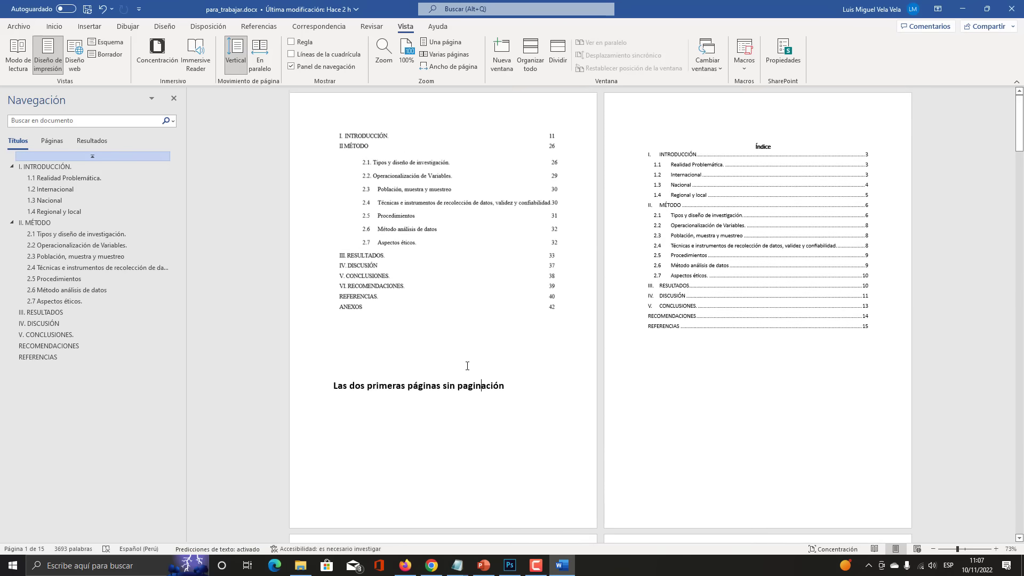
Add the line "INTRODUCCIÓN Y METODO NÚMEROS ROMANOS" below the heading "Las dos primeras páginas sin paginación"
{"action": "key", "text": "ctrl+z"}
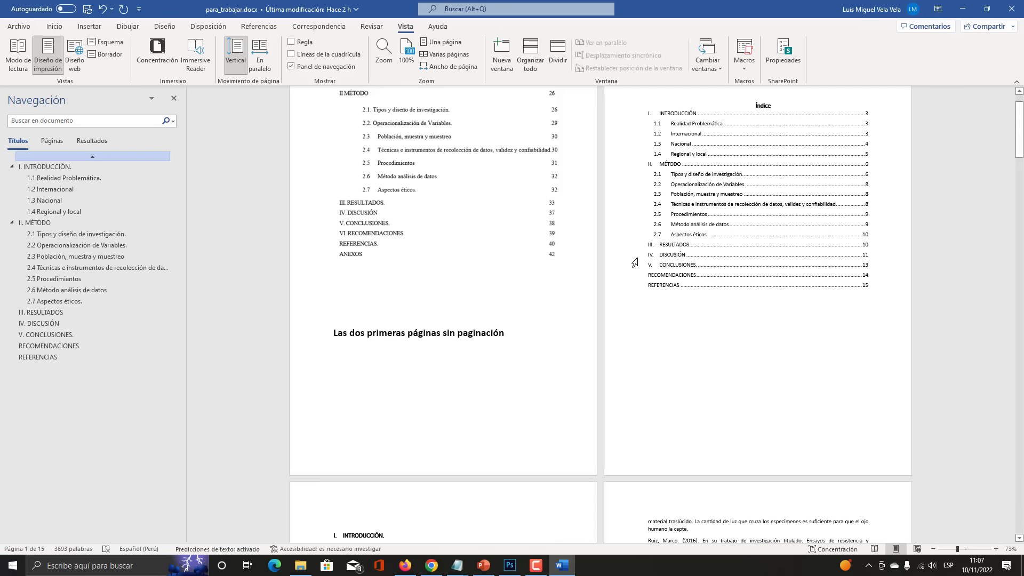
{"action": "type", "text": "INTRODUCCIÓN Y METODO N"}
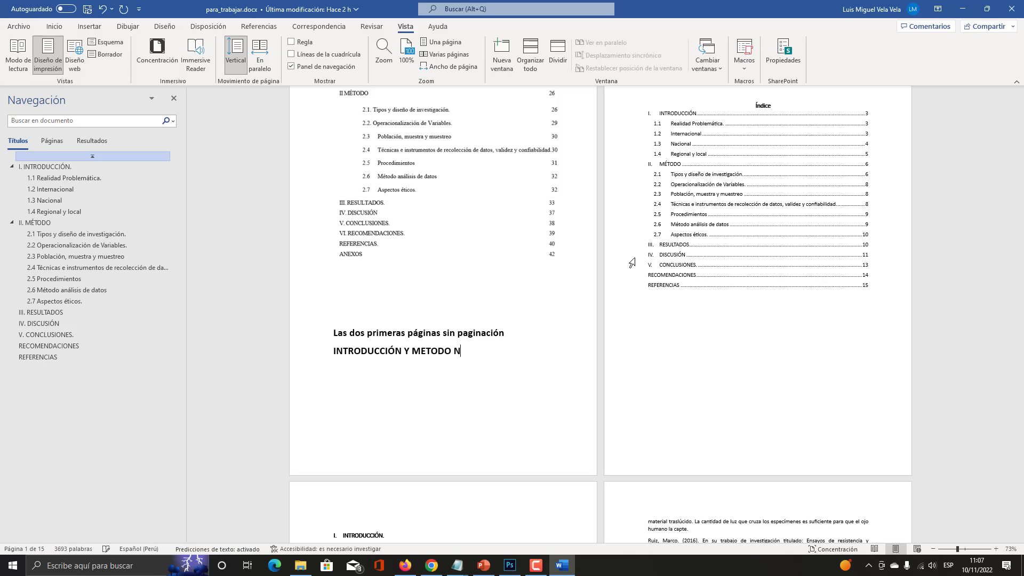
{"action": "type", "text": "ÚMEROS ROMANOS"}
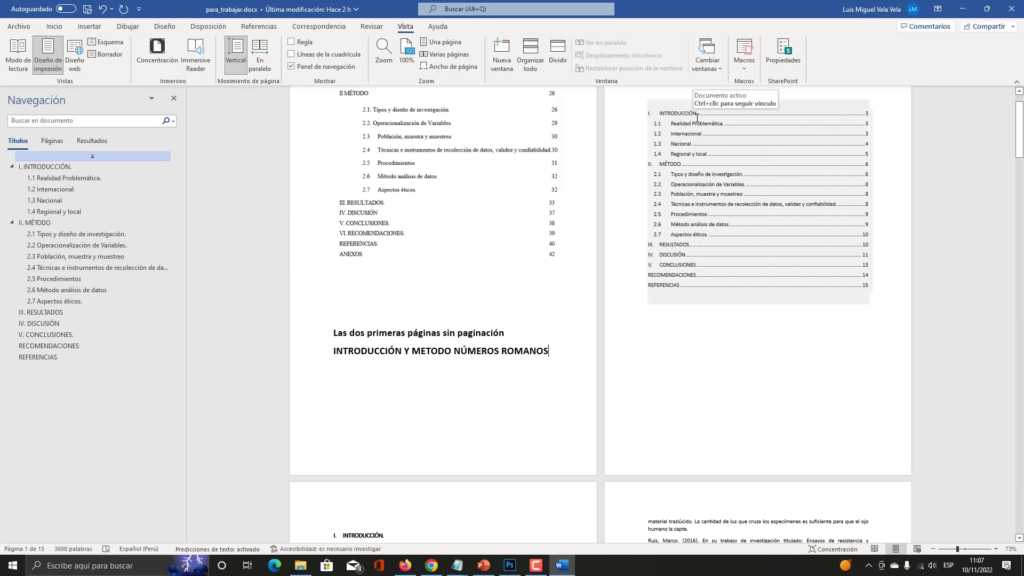
Examine the INTRODUCCIÓN and MÉTODO entries and their page numbers in the Índice on the second page
{"action": "key", "text": "super+plus"}
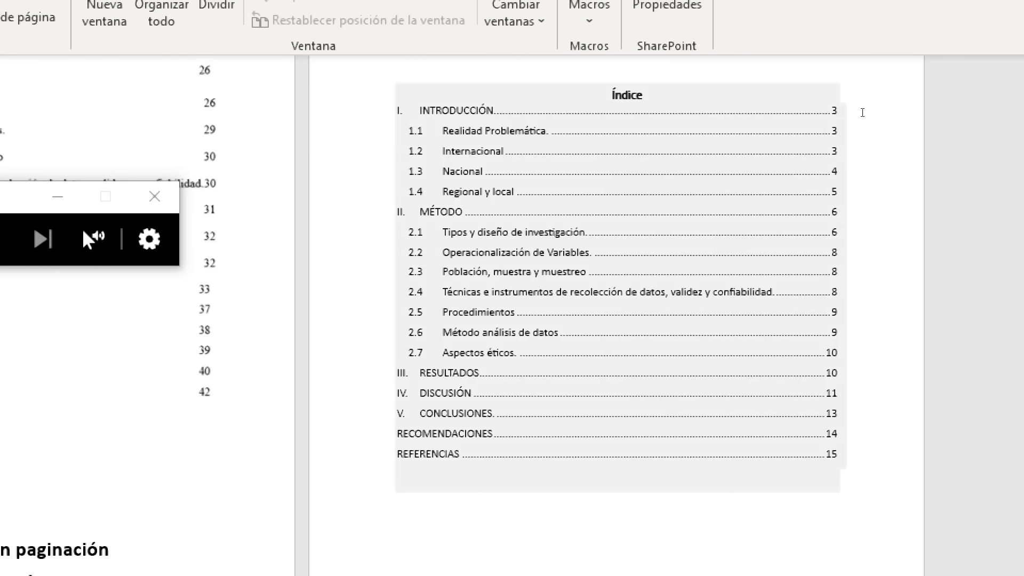
{"action": "left_click", "coordinate": [869, 113]}
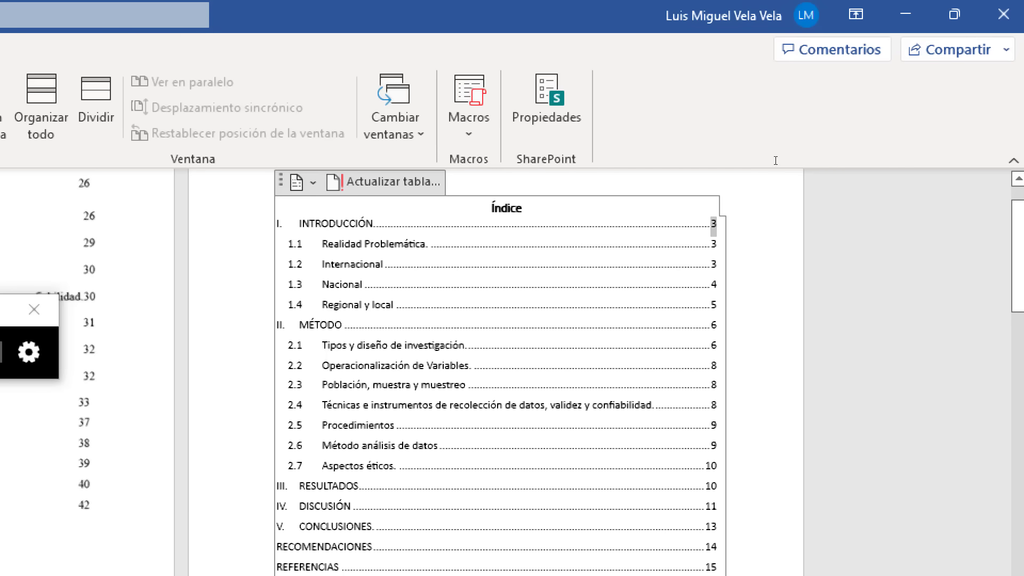
{"action": "left_click", "coordinate": [868, 162]}
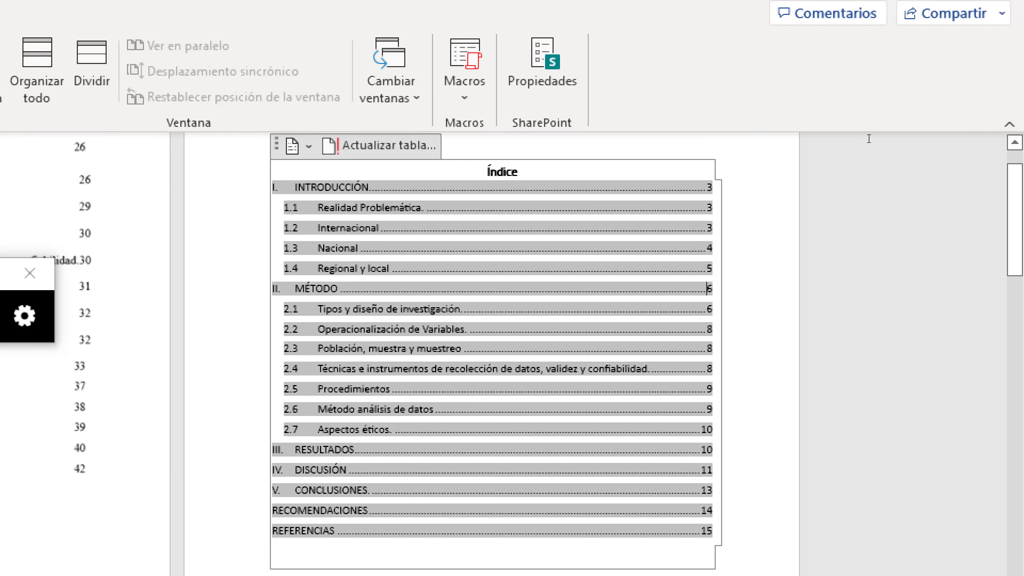
{"action": "key", "text": "super+Escape"}
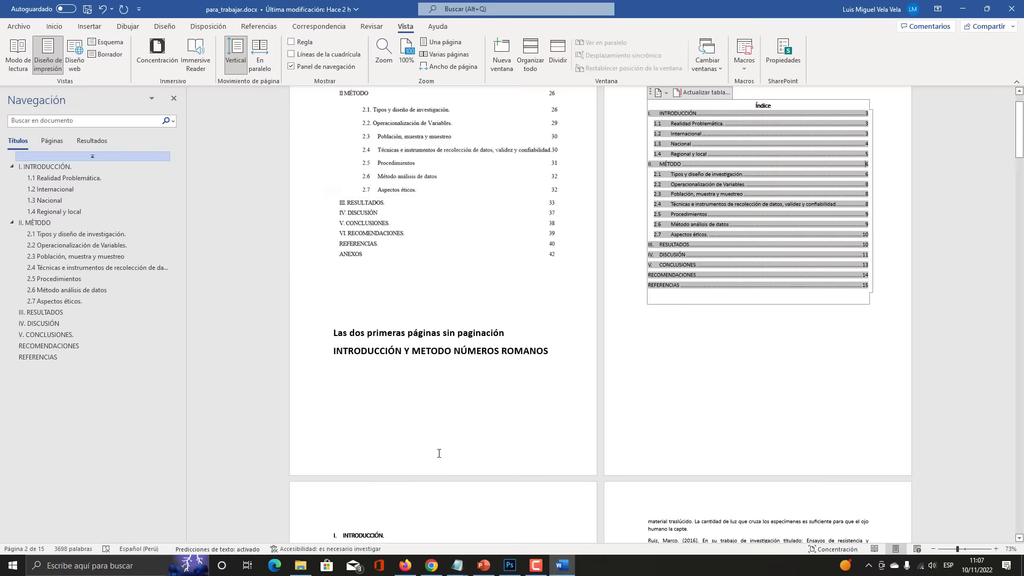
Examine the INTRODUCCIÓN and MÉTODO chapters to see where each one starts and ends
{"action": "scroll", "coordinate": [439, 453], "scroll_direction": "down", "scroll_amount": 10}
{"action": "scroll", "coordinate": [440, 453], "scroll_direction": "down", "scroll_amount": 6}
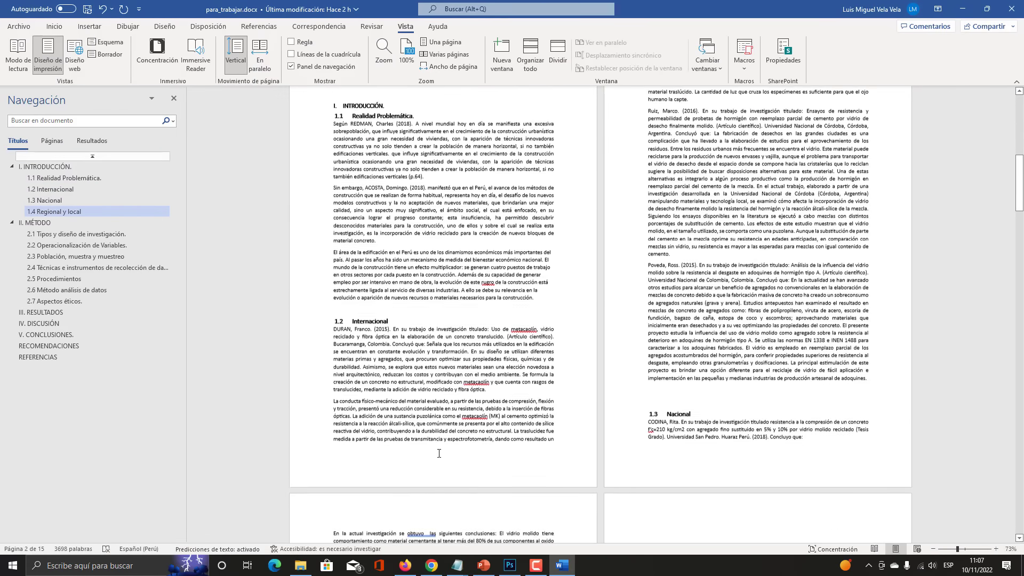
{"action": "scroll", "coordinate": [427, 374], "scroll_direction": "up", "scroll_amount": 7}
{"action": "scroll", "coordinate": [403, 289], "scroll_direction": "down", "scroll_amount": 4}
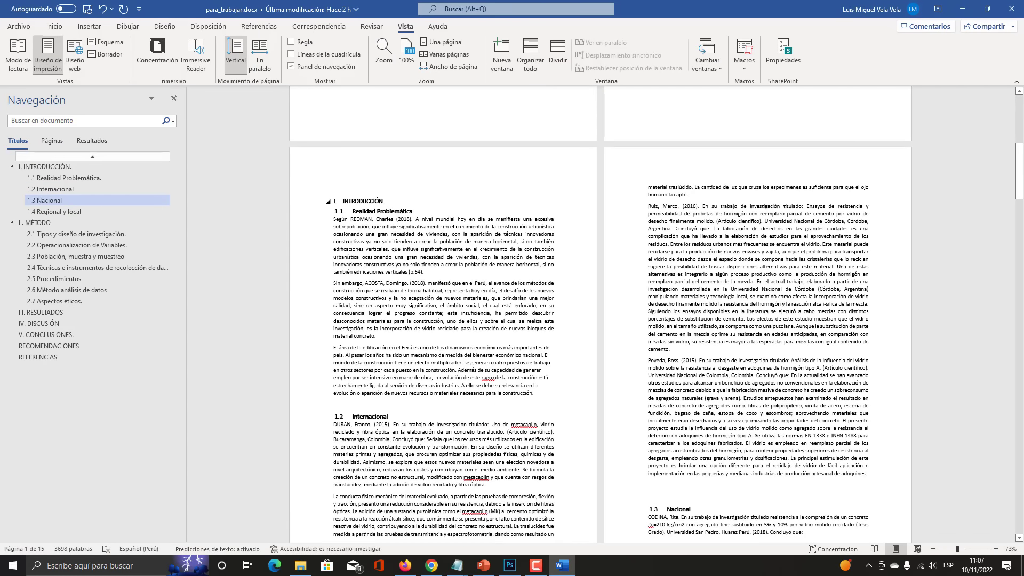
{"action": "left_click_drag", "start_coordinate": [344, 202], "coordinate": [454, 321]}
{"action": "scroll", "coordinate": [463, 426], "scroll_direction": "down", "scroll_amount": 9}
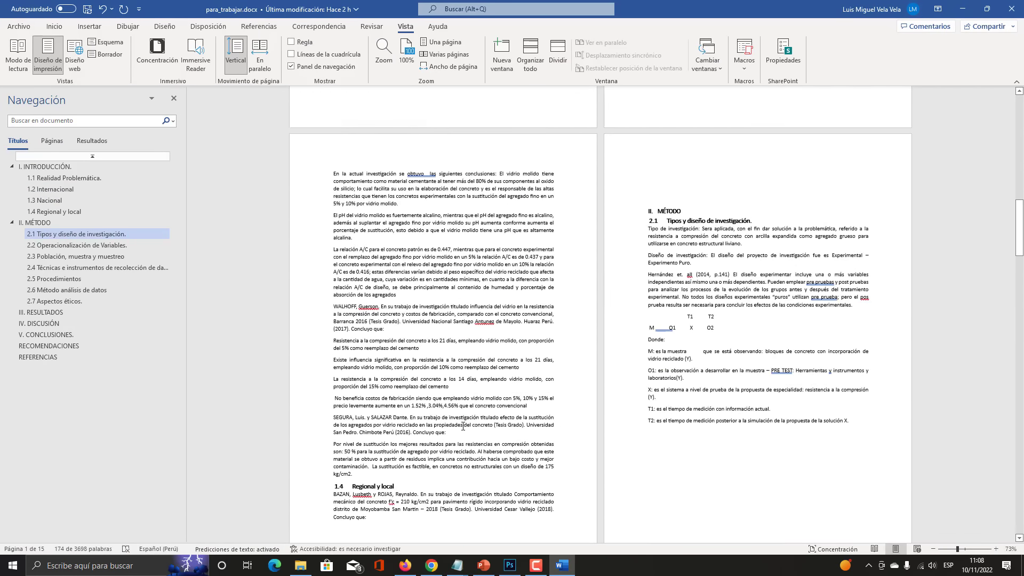
{"action": "scroll", "coordinate": [463, 426], "scroll_direction": "down", "scroll_amount": 8}
{"action": "scroll", "coordinate": [443, 453], "scroll_direction": "up", "scroll_amount": 8}
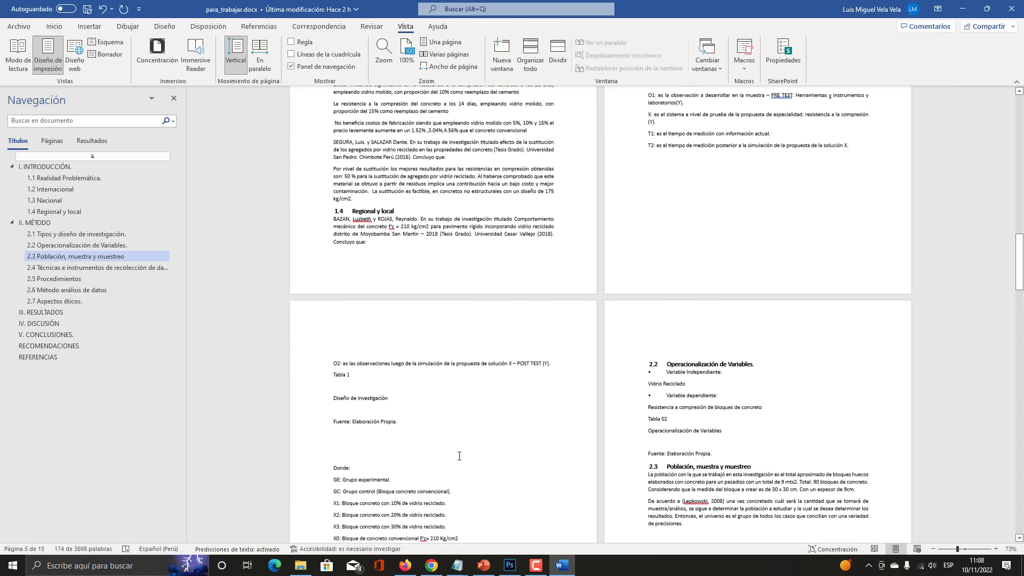
{"action": "left_click_drag", "start_coordinate": [636, 223], "coordinate": [783, 458]}
{"action": "scroll", "coordinate": [721, 449], "scroll_direction": "up", "scroll_amount": 1}
{"action": "scroll", "coordinate": [721, 449], "scroll_direction": "up", "scroll_amount": 8}
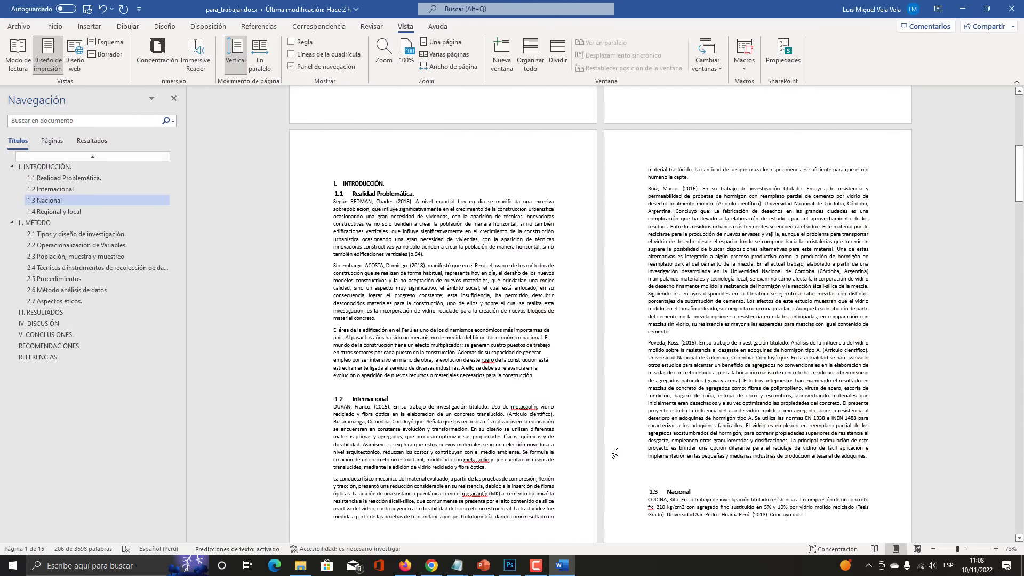
Capture the screen with all the thesis pages displayed together at 30% and dismiss the OneDrive prompt
{"action": "left_click", "coordinate": [936, 548]}
{"action": "left_click", "coordinate": [936, 549]}
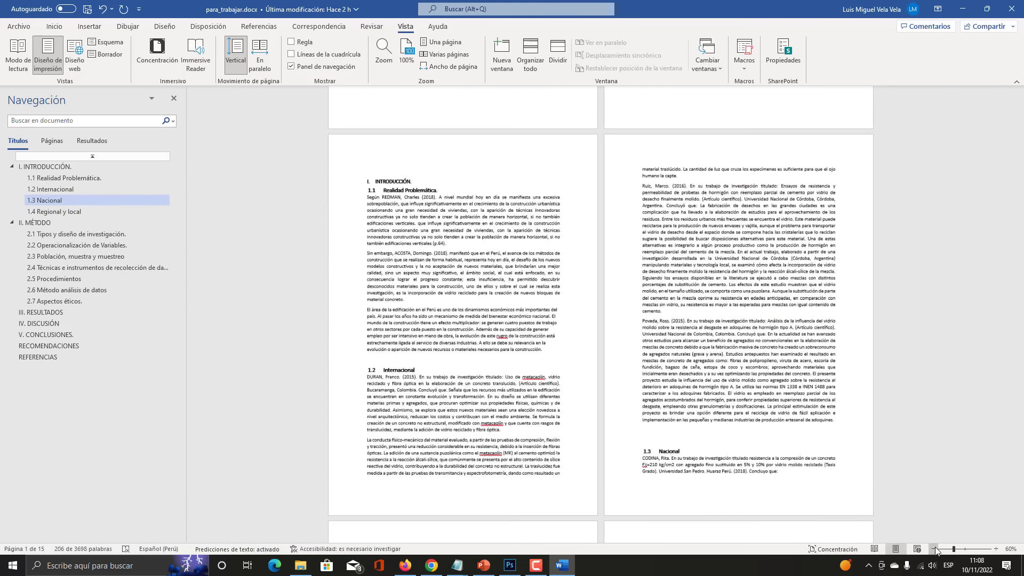
{"action": "left_click", "coordinate": [935, 549]}
{"action": "left_click", "coordinate": [936, 549]}
{"action": "left_click", "coordinate": [936, 548]}
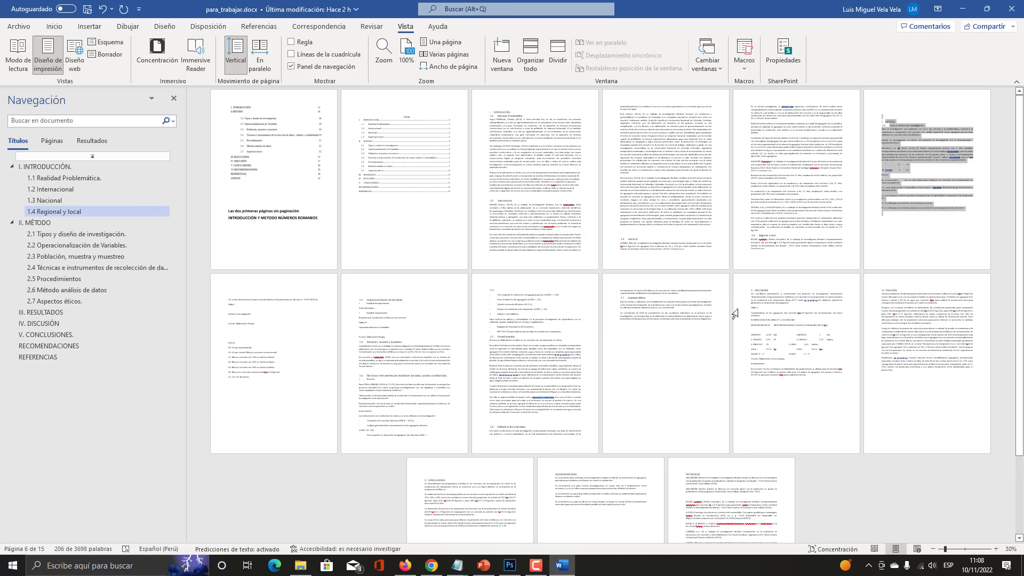
{"action": "key", "text": "Print"}
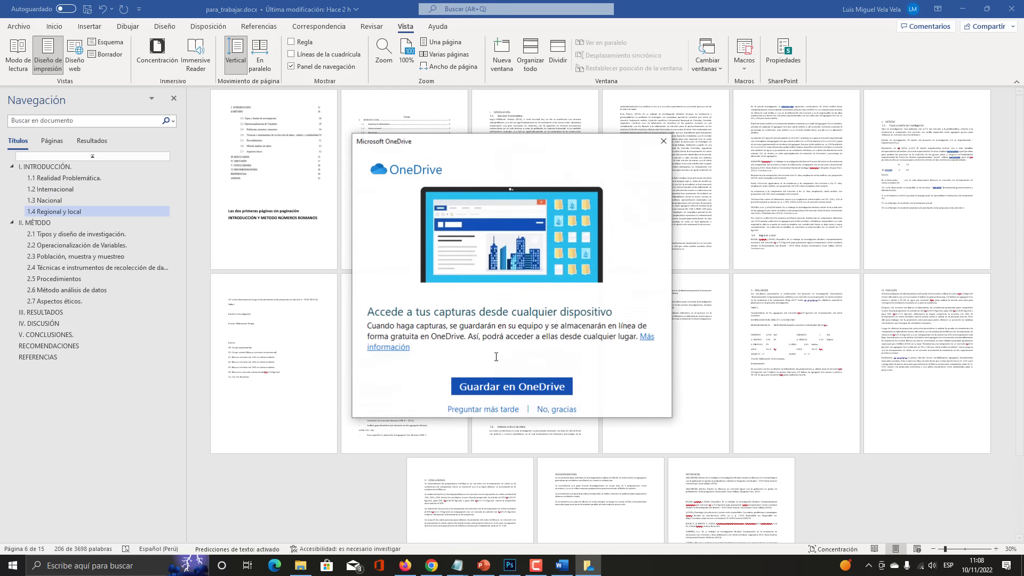
{"action": "left_click", "coordinate": [667, 145]}
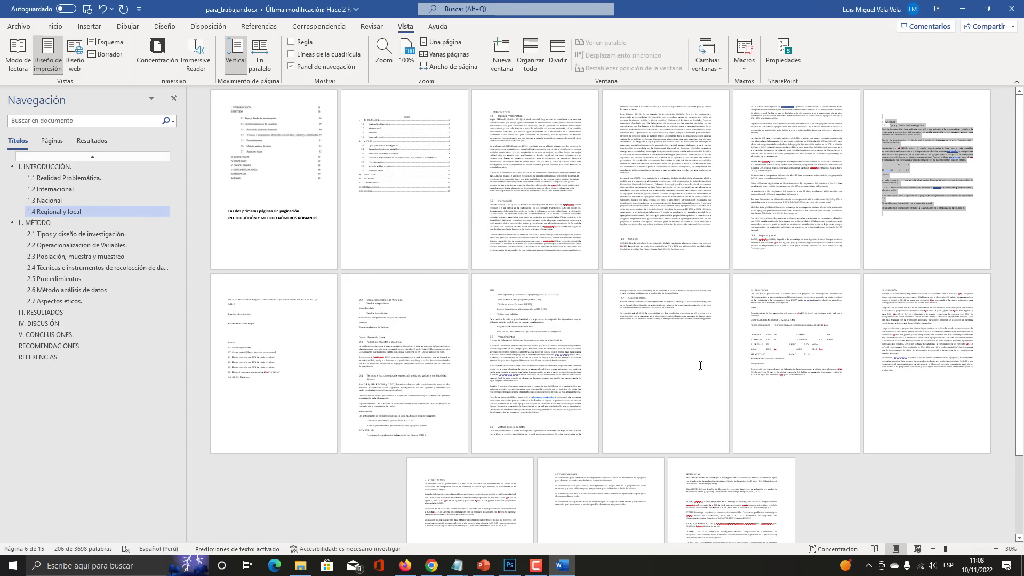
{"action": "key", "text": "Print"}
{"action": "left_click", "coordinate": [665, 141]}
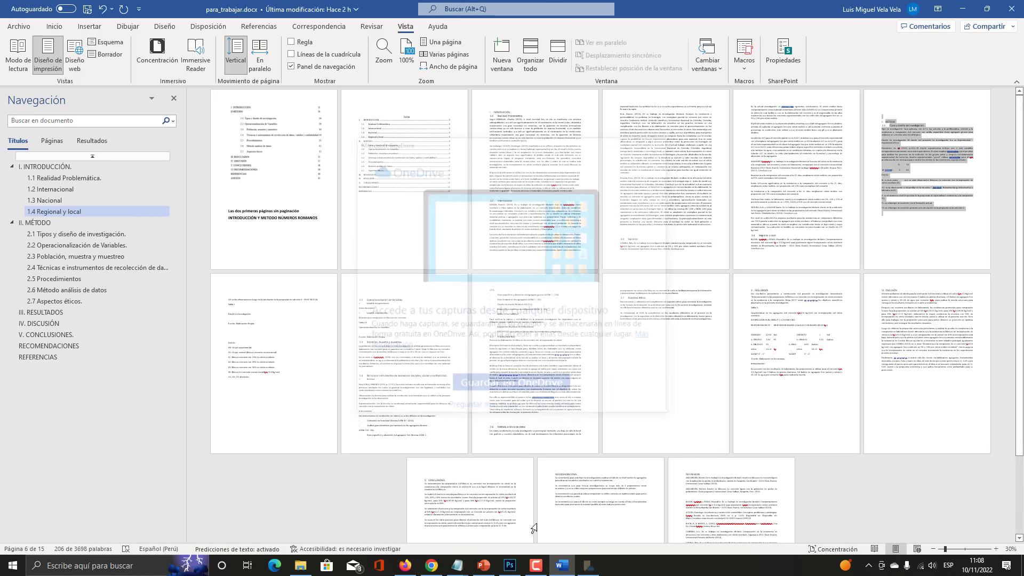
Switch to Photoshop, create a new document and paste the capture of the page overview
{"action": "left_click", "coordinate": [509, 566]}
{"action": "left_click", "coordinate": [33, 10]}
{"action": "left_click", "coordinate": [38, 18]}
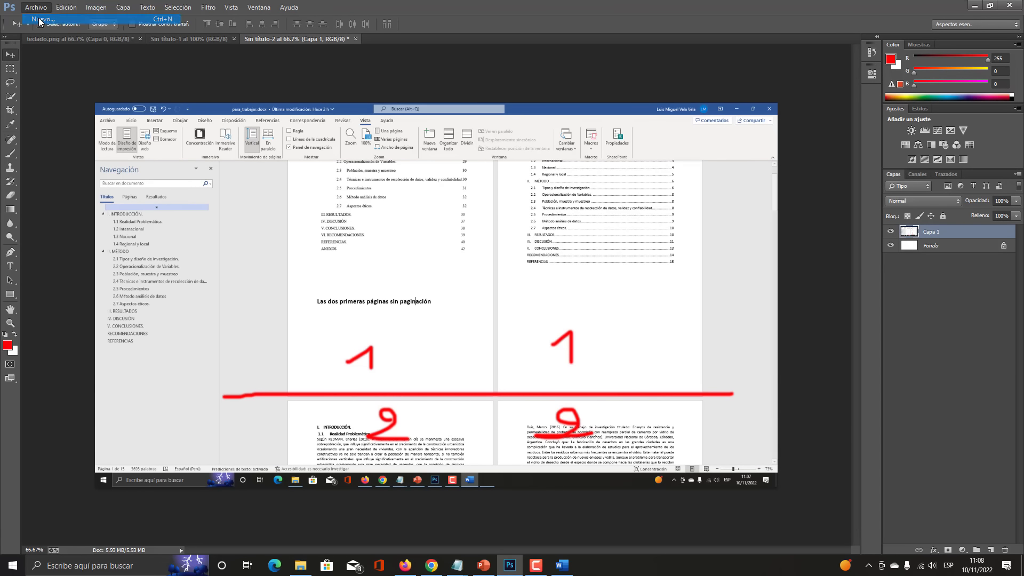
{"action": "key", "text": "Return"}
{"action": "key", "text": "ctrl+v"}
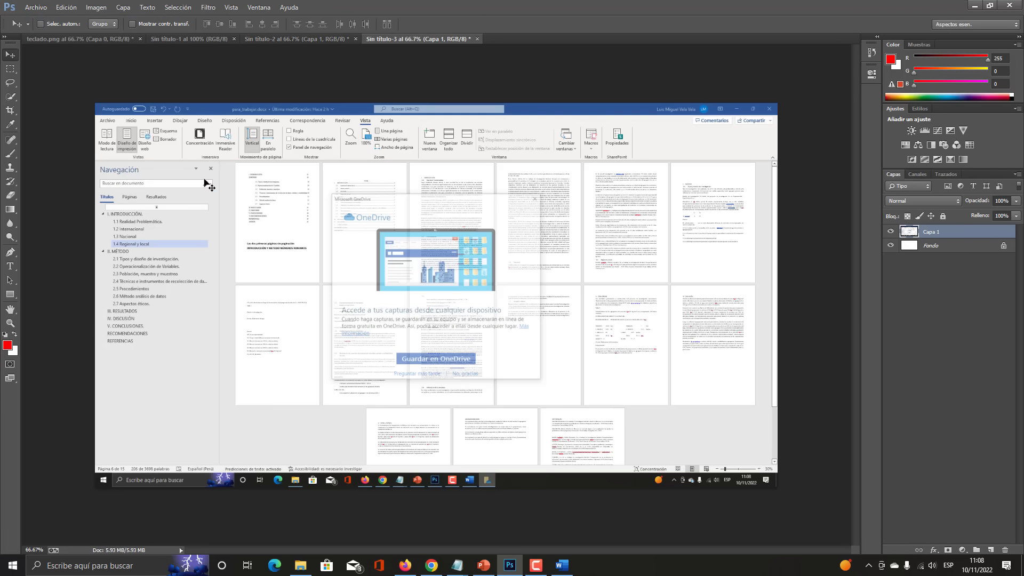
Capture the Word page overview again, dismiss the OneDrive prompt and paste it into the same Photoshop document
{"action": "left_click", "coordinate": [513, 569]}
{"action": "key", "text": "Print"}
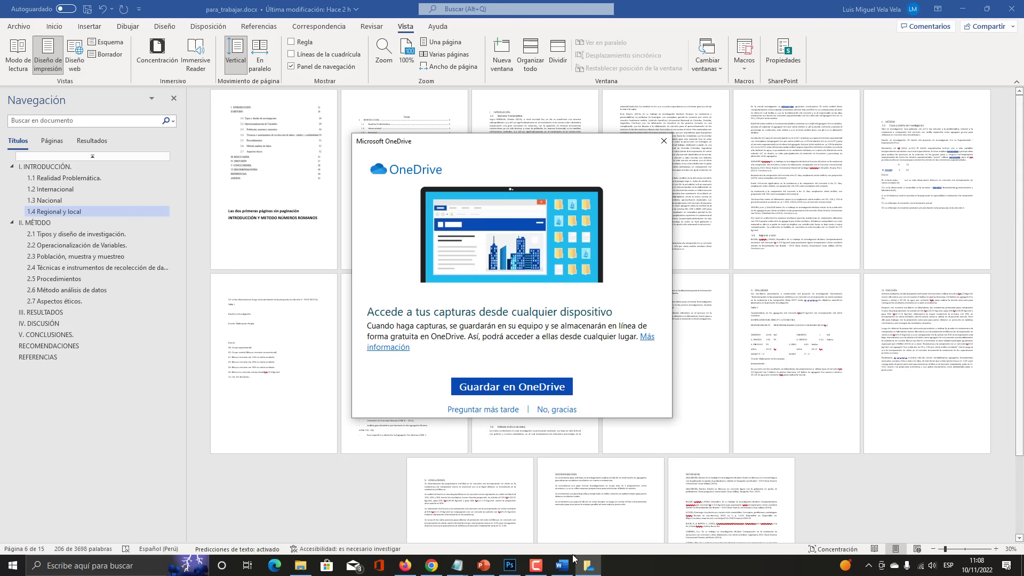
{"action": "left_click", "coordinate": [666, 141]}
{"action": "left_click", "coordinate": [511, 565]}
{"action": "key", "text": "ctrl+v"}
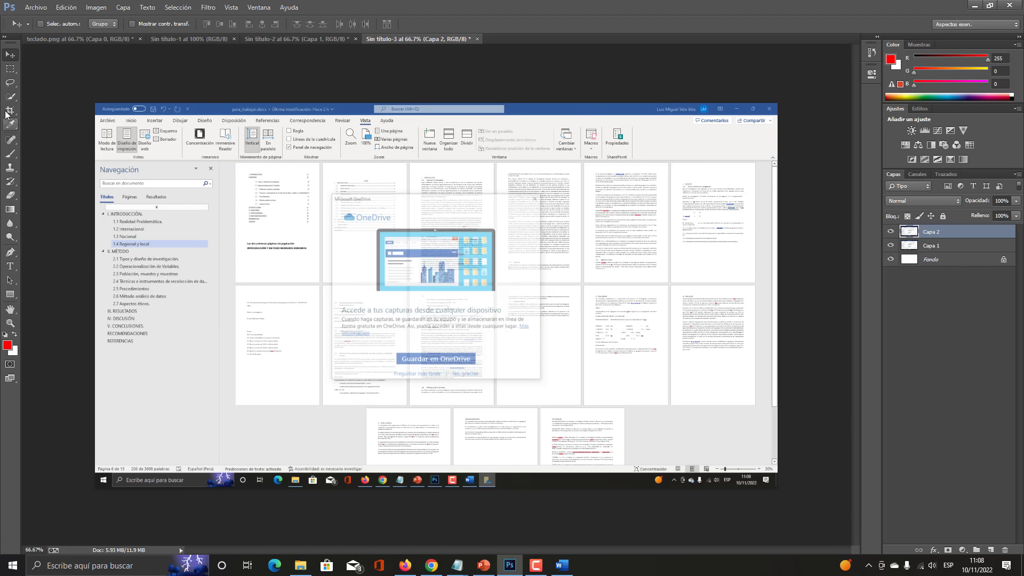
Brush red outlines around the first two pages, the next four pages and all the remaining pages
{"action": "left_click", "coordinate": [10, 154]}
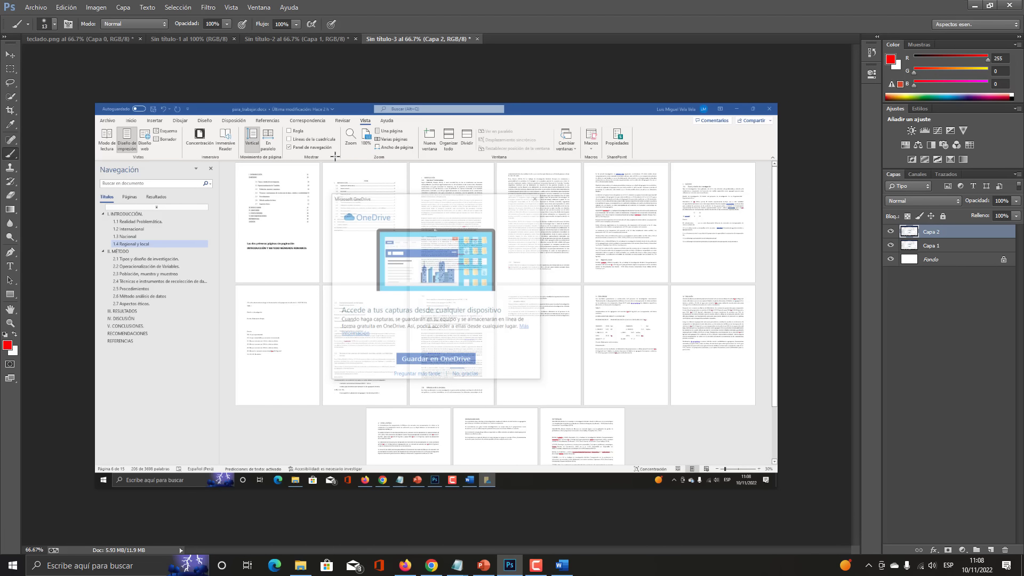
{"action": "mouse_move", "coordinate": [335, 156]}
{"action": "left_mouse_down"}
{"action": "mouse_move", "coordinate": [224, 151]}
{"action": "mouse_move", "coordinate": [222, 228]}
{"action": "mouse_move", "coordinate": [238, 296]}
{"action": "mouse_move", "coordinate": [397, 289]}
{"action": "mouse_move", "coordinate": [401, 176]}
{"action": "mouse_move", "coordinate": [323, 152]}
{"action": "left_mouse_up"}
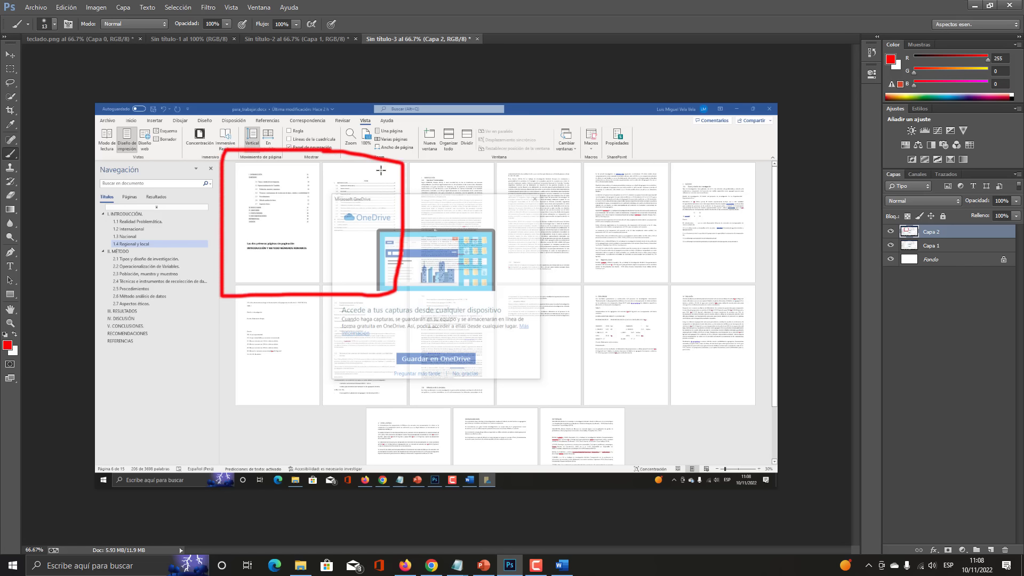
{"action": "mouse_move", "coordinate": [401, 135]}
{"action": "left_mouse_down"}
{"action": "mouse_move", "coordinate": [419, 297]}
{"action": "mouse_move", "coordinate": [757, 282]}
{"action": "mouse_move", "coordinate": [758, 169]}
{"action": "mouse_move", "coordinate": [396, 150]}
{"action": "left_mouse_up"}
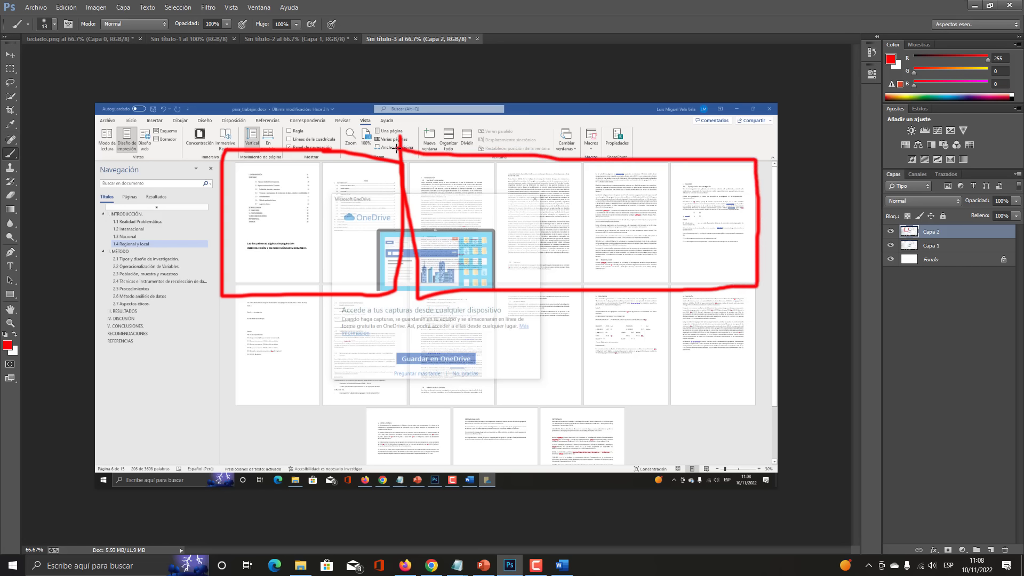
{"action": "mouse_move", "coordinate": [232, 305]}
{"action": "left_mouse_down"}
{"action": "mouse_move", "coordinate": [234, 416]}
{"action": "mouse_move", "coordinate": [326, 413]}
{"action": "mouse_move", "coordinate": [372, 439]}
{"action": "mouse_move", "coordinate": [565, 462]}
{"action": "mouse_move", "coordinate": [627, 397]}
{"action": "mouse_move", "coordinate": [725, 394]}
{"action": "mouse_move", "coordinate": [739, 293]}
{"action": "mouse_move", "coordinate": [233, 301]}
{"action": "left_mouse_up"}
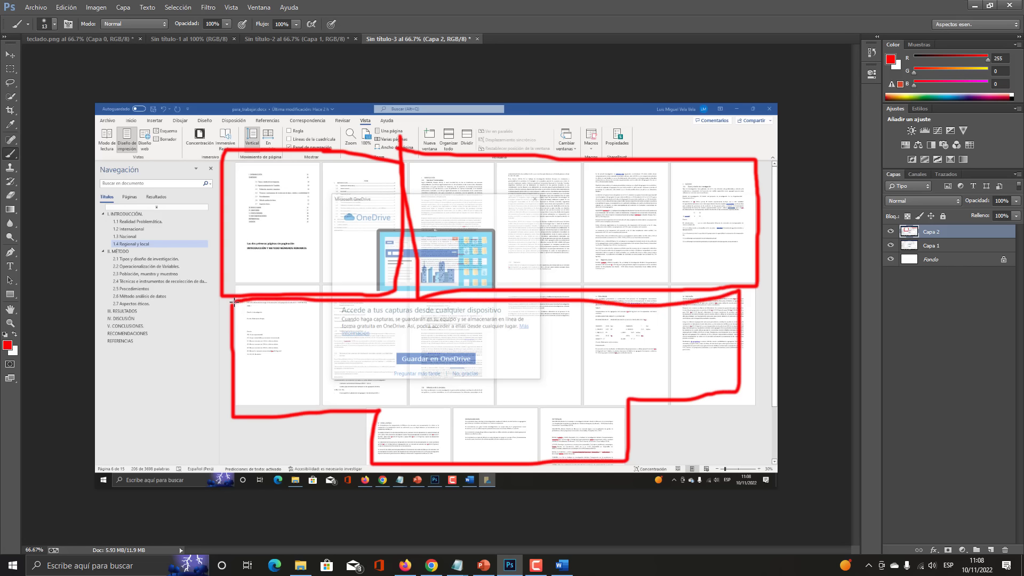
Brush the red numbers 1, 2 and 3 inside the three outlined page groups
{"action": "left_click_drag", "start_coordinate": [295, 220], "coordinate": [336, 250]}
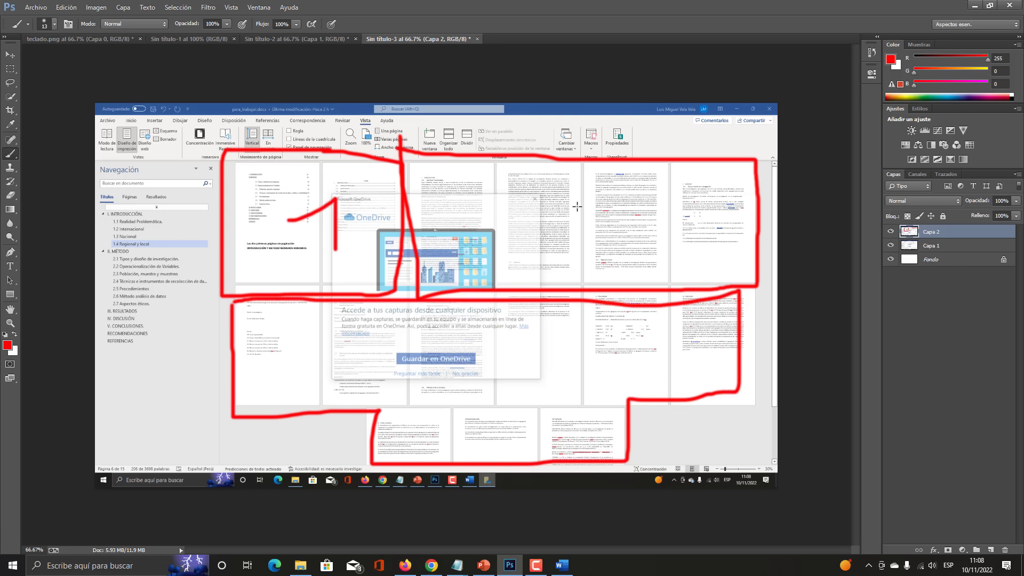
{"action": "mouse_move", "coordinate": [578, 206]}
{"action": "left_mouse_down"}
{"action": "mouse_move", "coordinate": [604, 210]}
{"action": "mouse_move", "coordinate": [564, 235]}
{"action": "mouse_move", "coordinate": [637, 233]}
{"action": "left_mouse_up"}
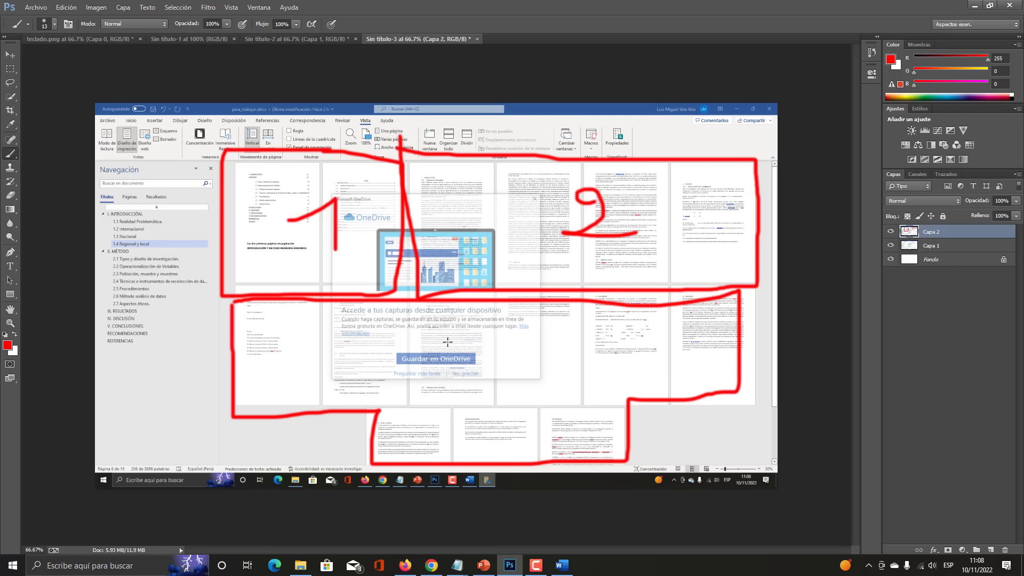
{"action": "mouse_move", "coordinate": [484, 347]}
{"action": "left_mouse_down"}
{"action": "mouse_move", "coordinate": [515, 370]}
{"action": "mouse_move", "coordinate": [498, 412]}
{"action": "left_mouse_up"}
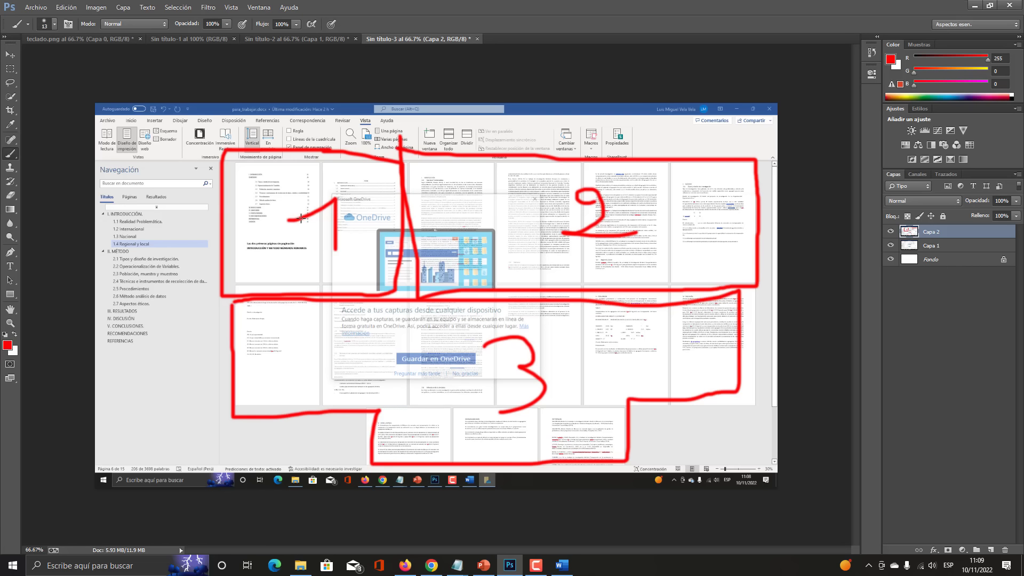
Switch back to Word and place the cursor on the empty line below the Índice at the end of page 2
{"action": "left_click", "coordinate": [561, 566]}
{"action": "left_click", "coordinate": [387, 248]}
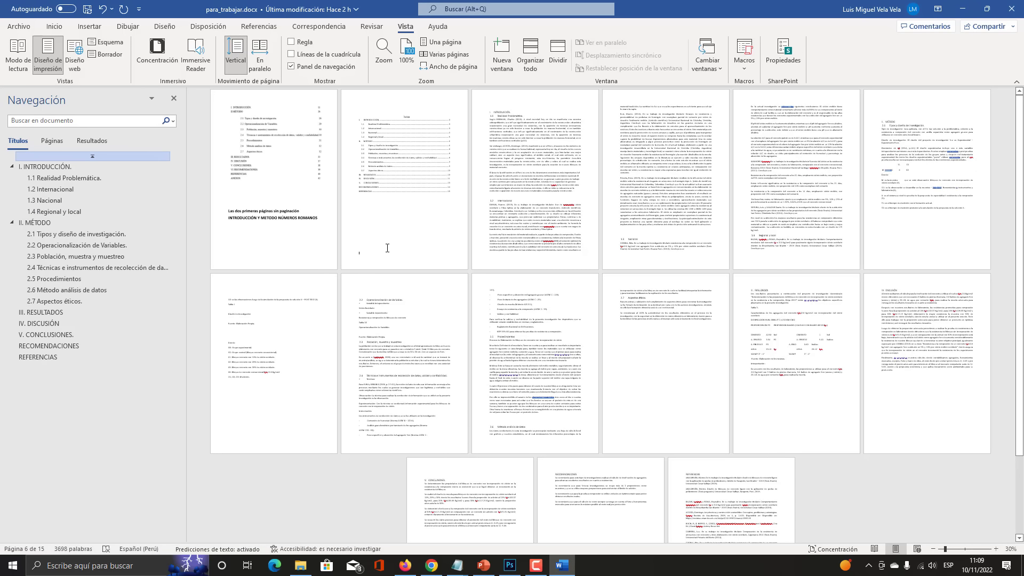
{"action": "left_click", "coordinate": [966, 549]}
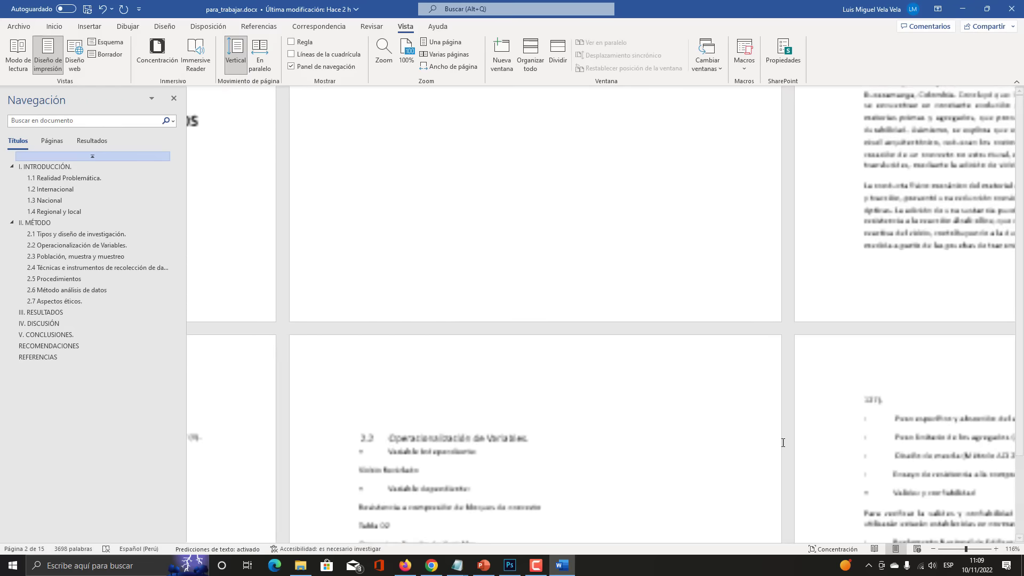
{"action": "scroll", "coordinate": [705, 385], "scroll_direction": "up", "scroll_amount": 15}
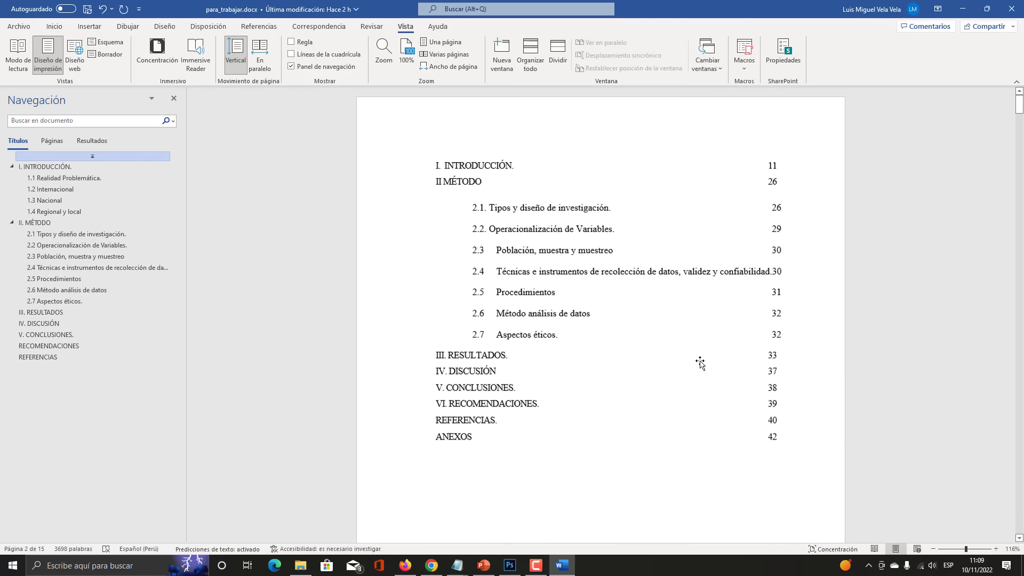
{"action": "scroll", "coordinate": [652, 276], "scroll_direction": "down", "scroll_amount": 20}
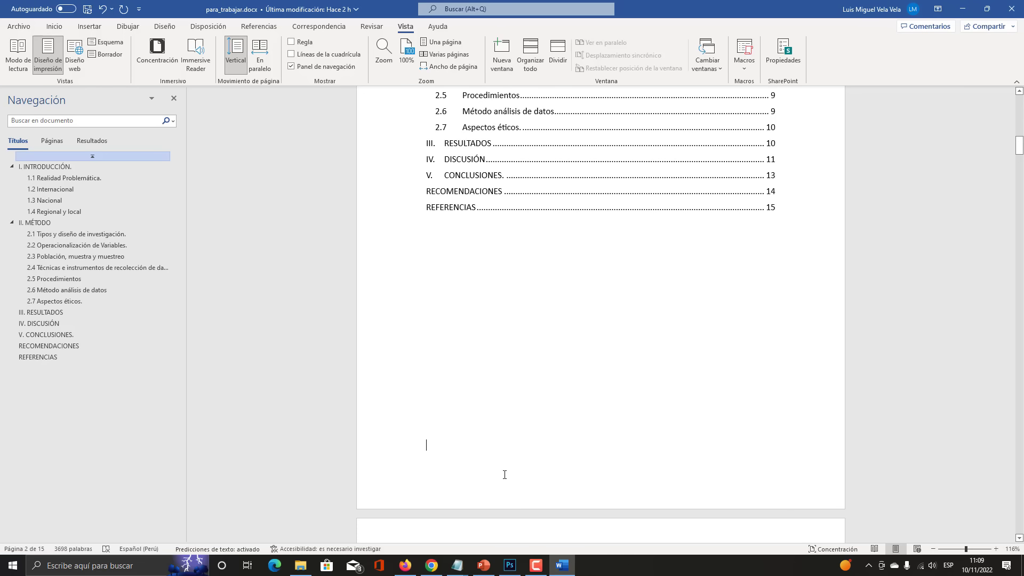
{"action": "left_click", "coordinate": [438, 447]}
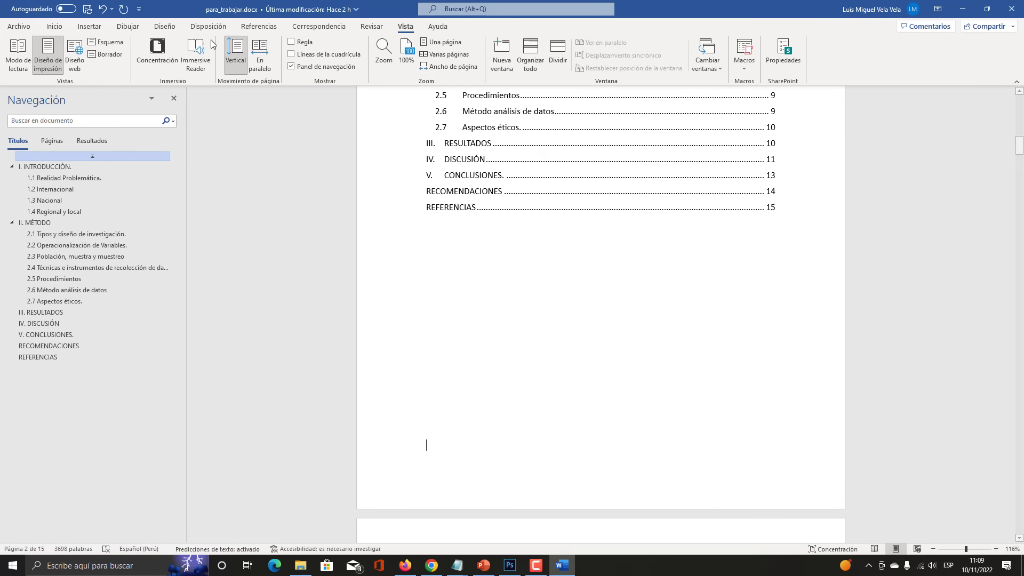
Insert a next-page section break on the empty line at the end of page 2
{"action": "left_click", "coordinate": [208, 26]}
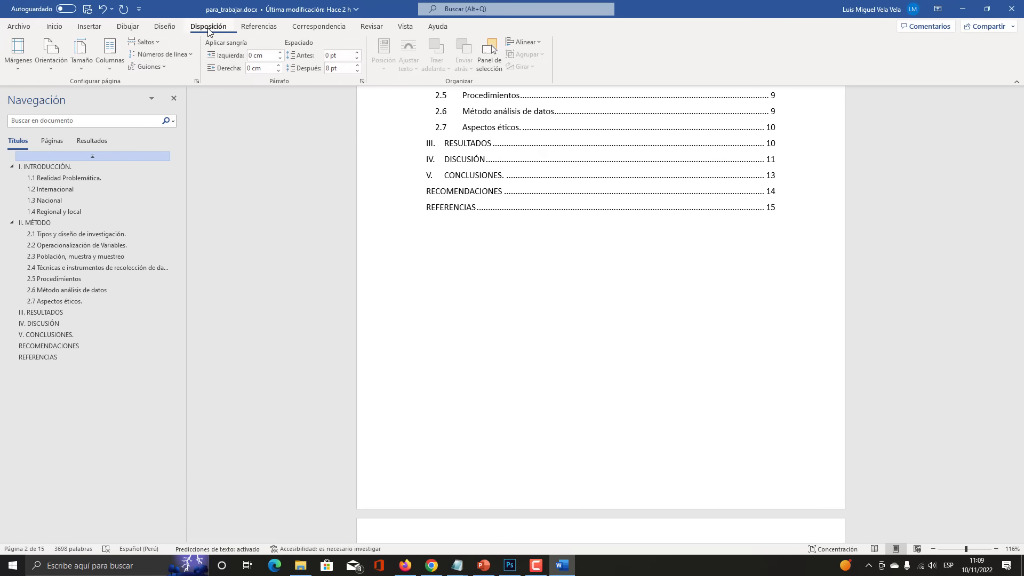
{"action": "key", "text": "super+plus"}
{"action": "left_click", "coordinate": [145, 47]}
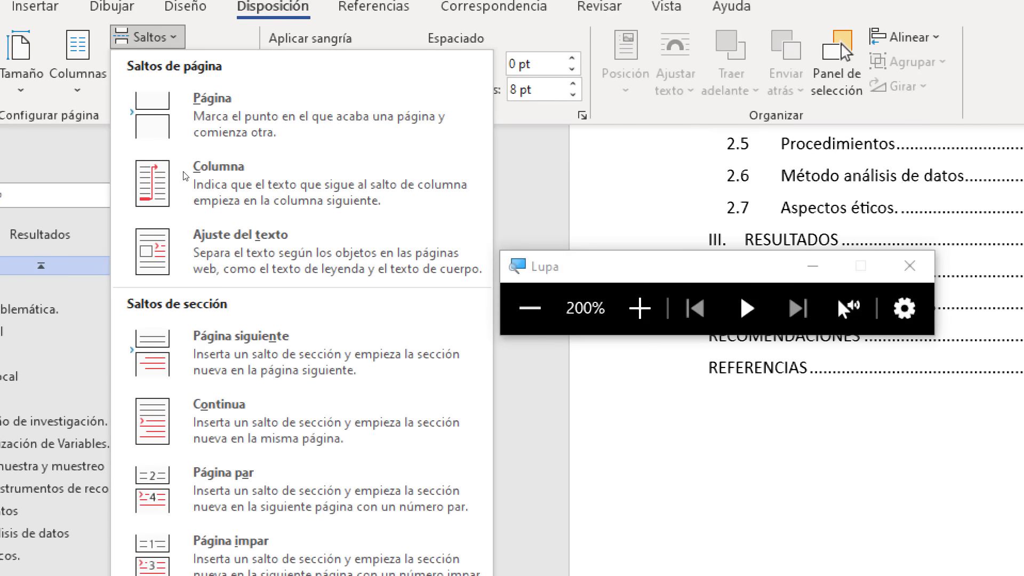
{"action": "left_click", "coordinate": [234, 342]}
{"action": "key", "text": "super+Escape"}
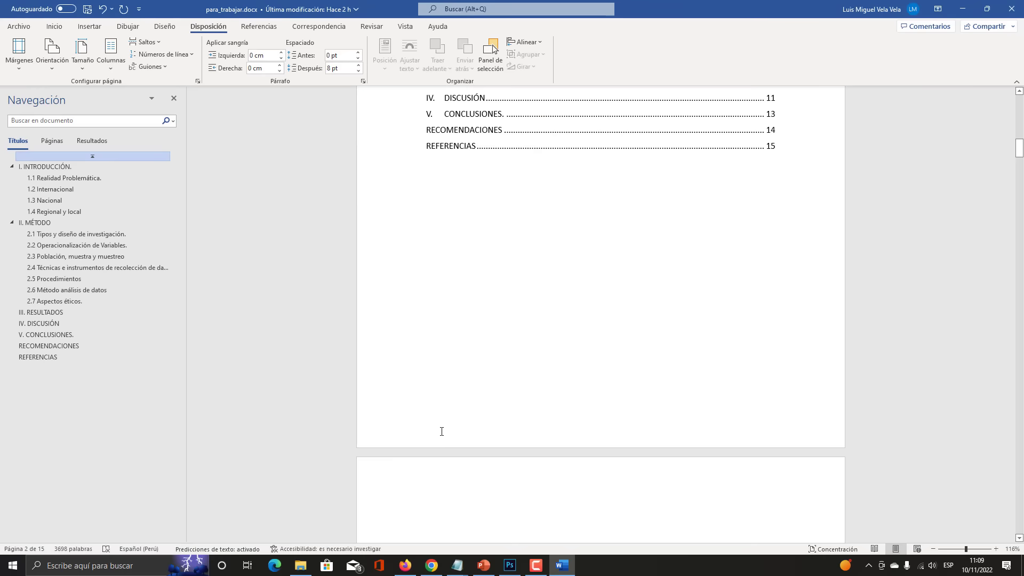
Open the footer of page 2 for editing and examine the section labels on either side of the break
{"action": "double_click", "coordinate": [442, 428]}
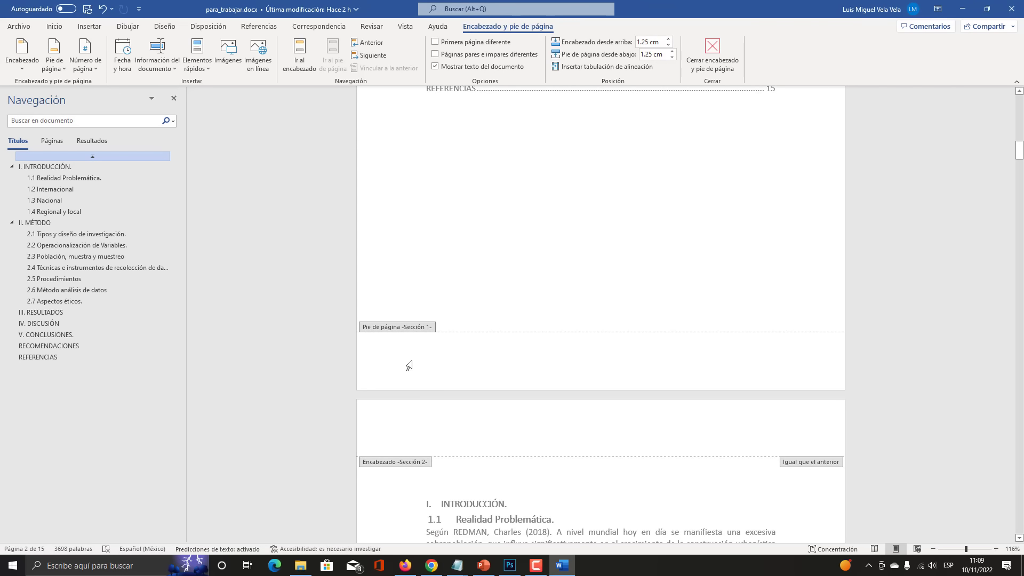
{"action": "key", "text": "super+plus"}
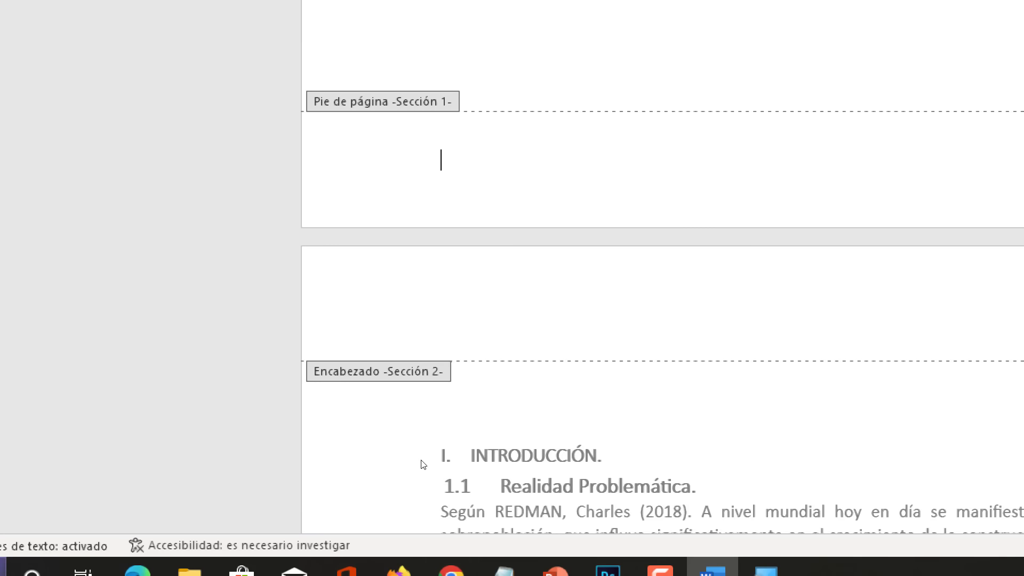
{"action": "key", "text": "super+Escape"}
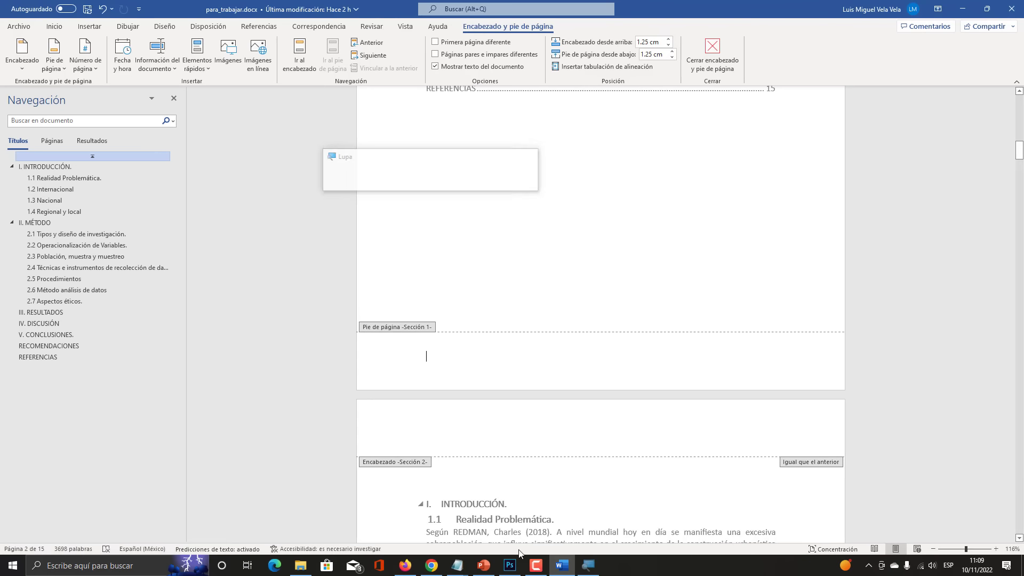
Switch to Photoshop, brush a red arrowhead above the first page group and return to Word
{"action": "left_click", "coordinate": [517, 568]}
{"action": "mouse_move", "coordinate": [290, 149]}
{"action": "left_mouse_down"}
{"action": "mouse_move", "coordinate": [331, 119]}
{"action": "mouse_move", "coordinate": [358, 139]}
{"action": "left_mouse_up"}
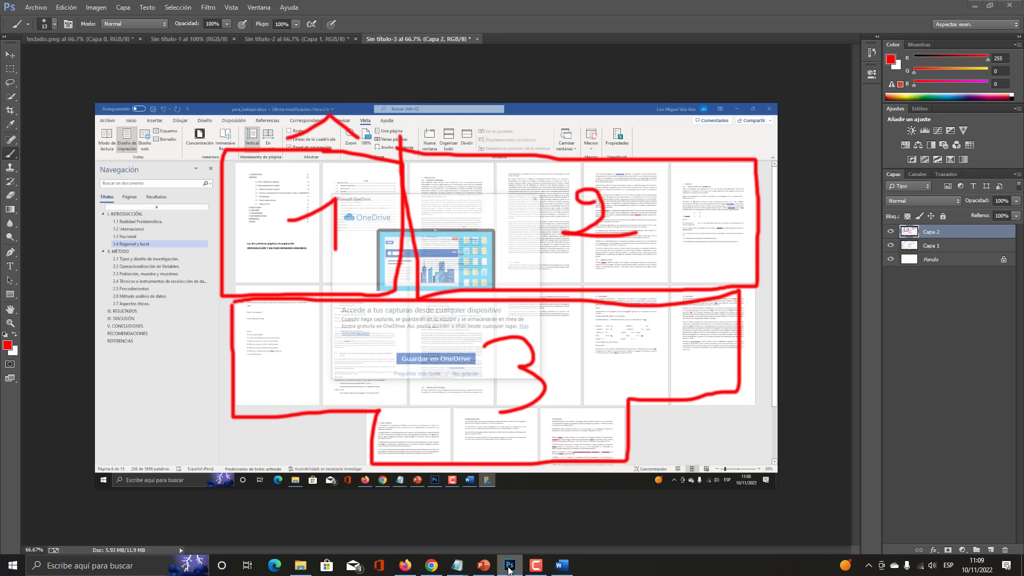
{"action": "left_click", "coordinate": [510, 565]}
Zoom the document to 90% and enter a person's name in the section 2 footer on the first Introducción page
{"action": "scroll", "coordinate": [509, 416], "scroll_direction": "down", "scroll_amount": 5}
{"action": "scroll", "coordinate": [486, 400], "scroll_direction": "up", "scroll_amount": 2}
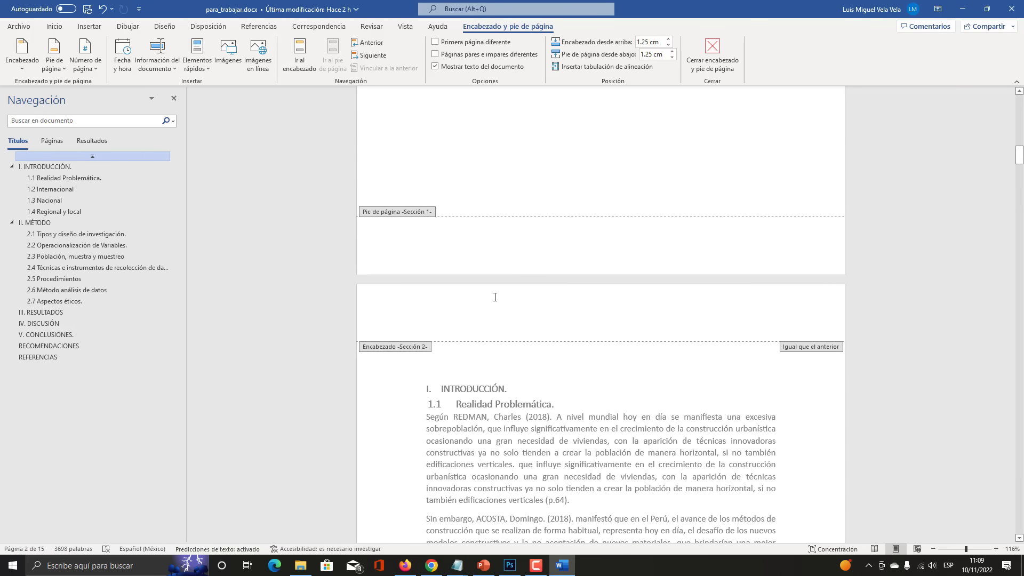
{"action": "left_click", "coordinate": [934, 548]}
{"action": "left_click", "coordinate": [934, 549]}
{"action": "left_click", "coordinate": [933, 549]}
{"action": "left_click", "coordinate": [934, 549]}
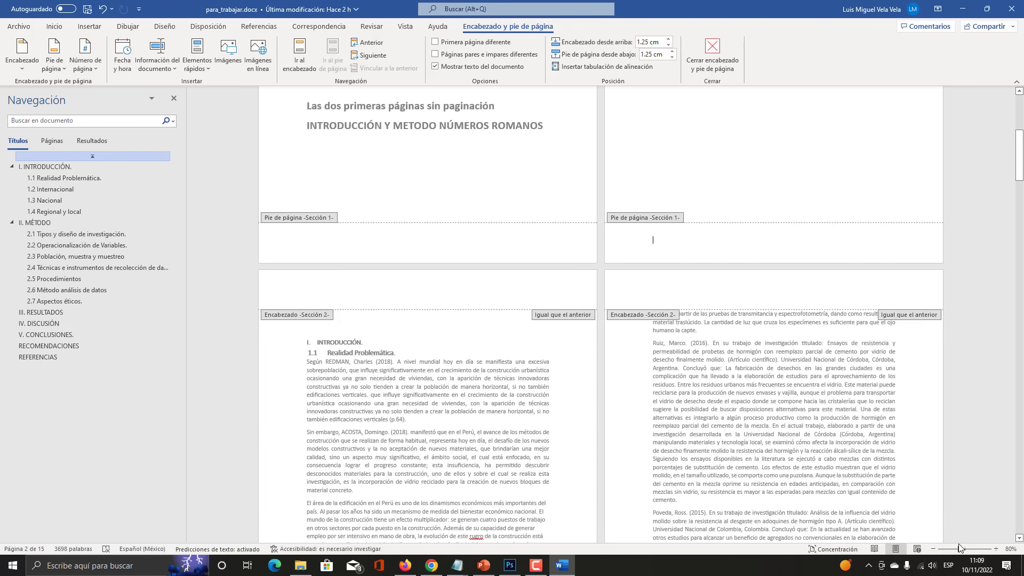
{"action": "left_click", "coordinate": [997, 549]}
{"action": "scroll", "coordinate": [369, 347], "scroll_direction": "down", "scroll_amount": 10}
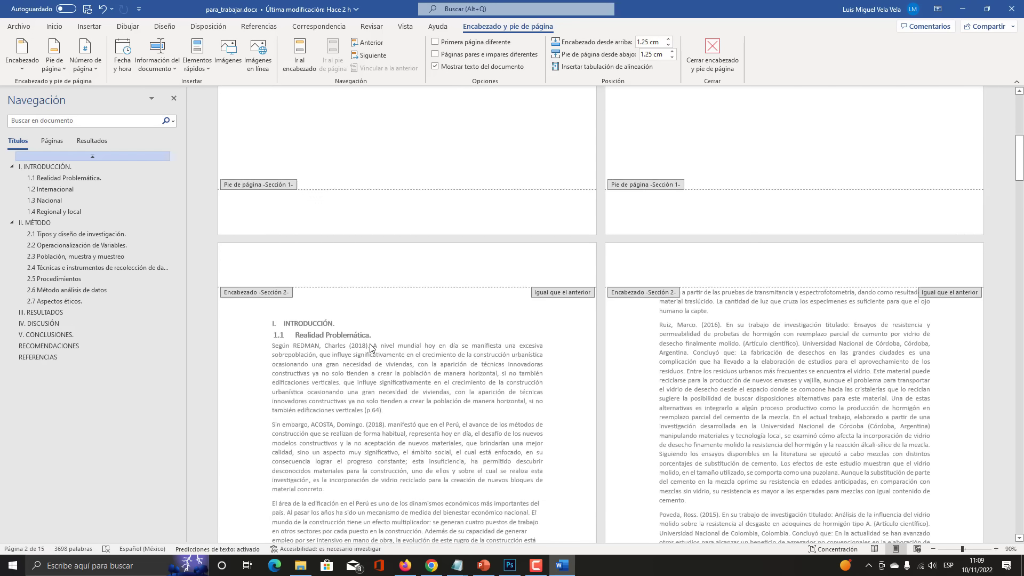
{"action": "left_click", "coordinate": [297, 468]}
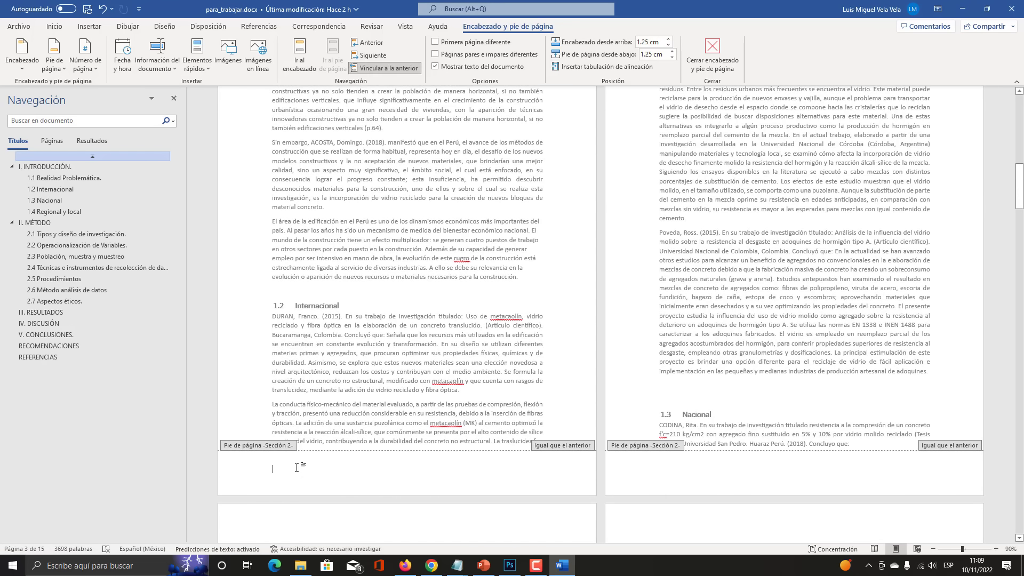
{"action": "type", "text": "LUYIS MIGUEL"}
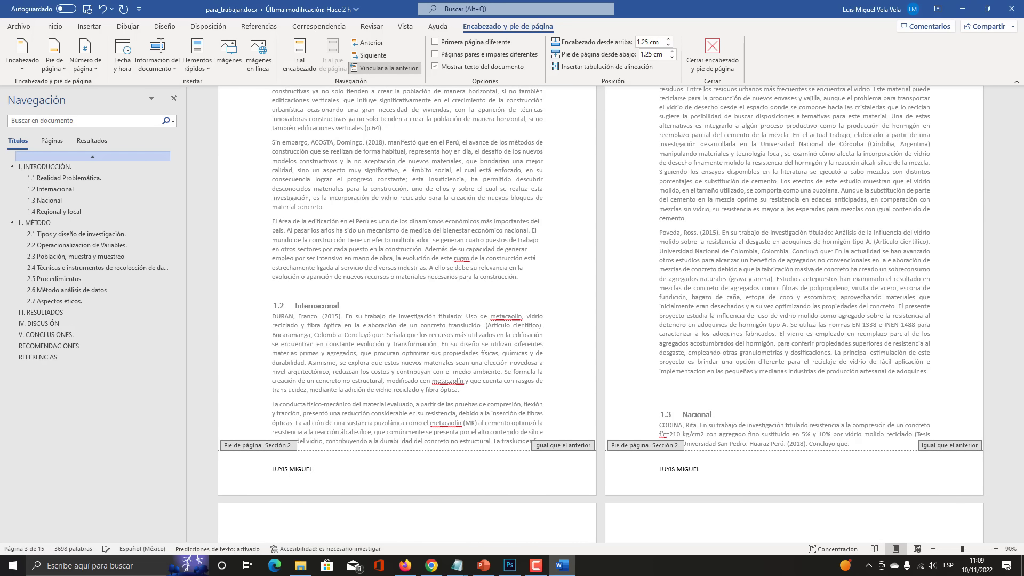
Enlarge the name in the section 1 footer on page 2 to 22 pt
{"action": "scroll", "coordinate": [719, 329], "scroll_direction": "up", "scroll_amount": 12}
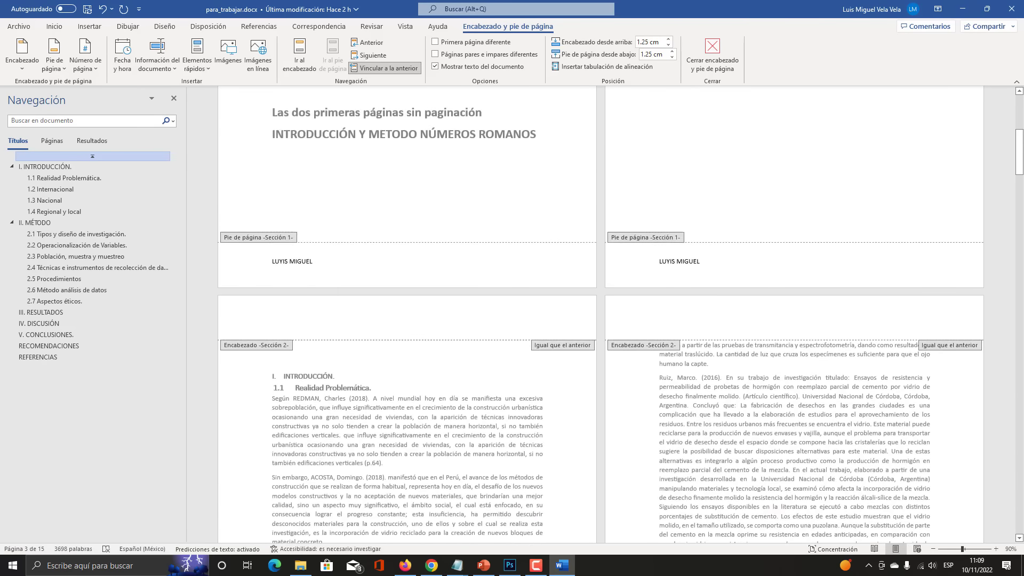
{"action": "key", "text": "super+plus"}
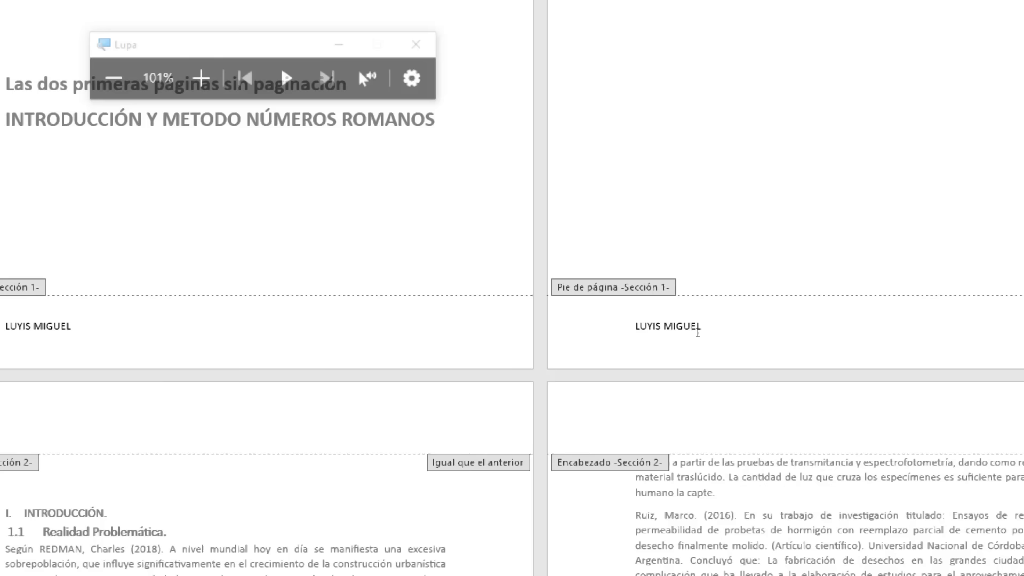
{"action": "triple_click", "coordinate": [672, 331]}
{"action": "key", "text": "super+Escape"}
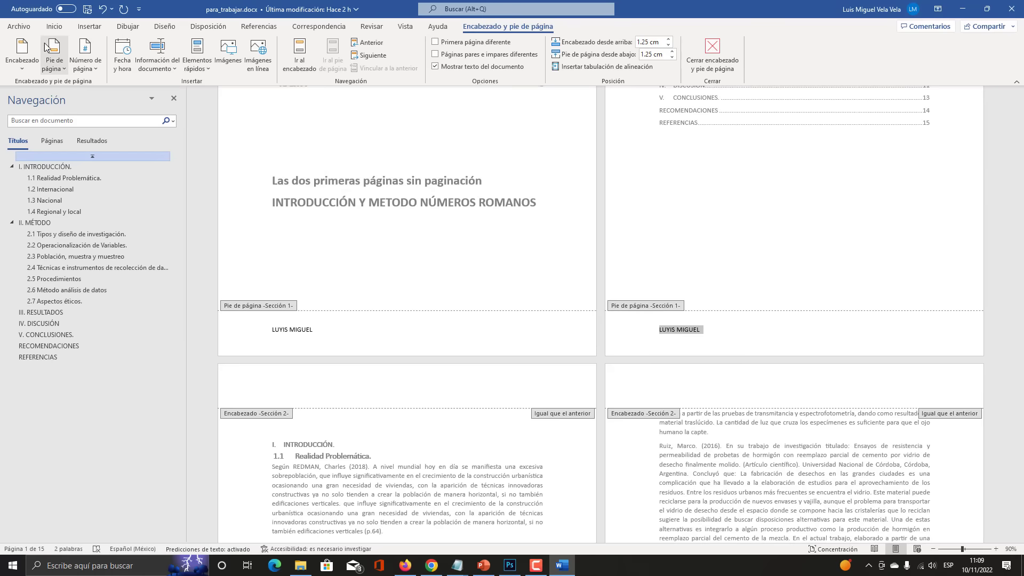
{"action": "left_click", "coordinate": [54, 26]}
{"action": "left_click", "coordinate": [183, 47]}
{"action": "left_click", "coordinate": [183, 47]}
{"action": "left_click", "coordinate": [183, 46]}
{"action": "left_click", "coordinate": [183, 47]}
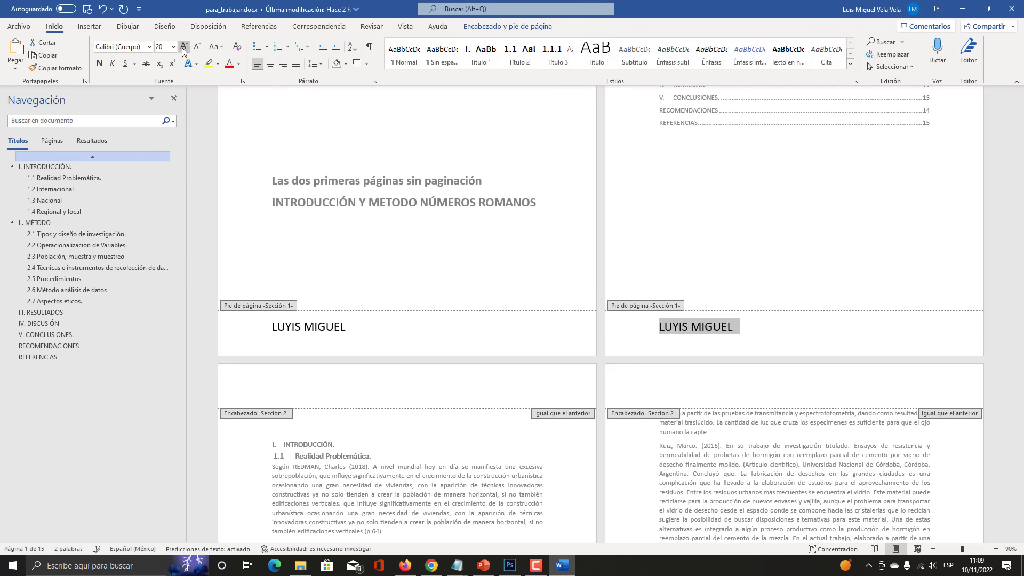
{"action": "left_click", "coordinate": [183, 46]}
{"action": "left_click", "coordinate": [183, 46]}
Unlink the section 2 footer on page 3 from the previous section
{"action": "scroll", "coordinate": [314, 463], "scroll_direction": "down", "scroll_amount": 13}
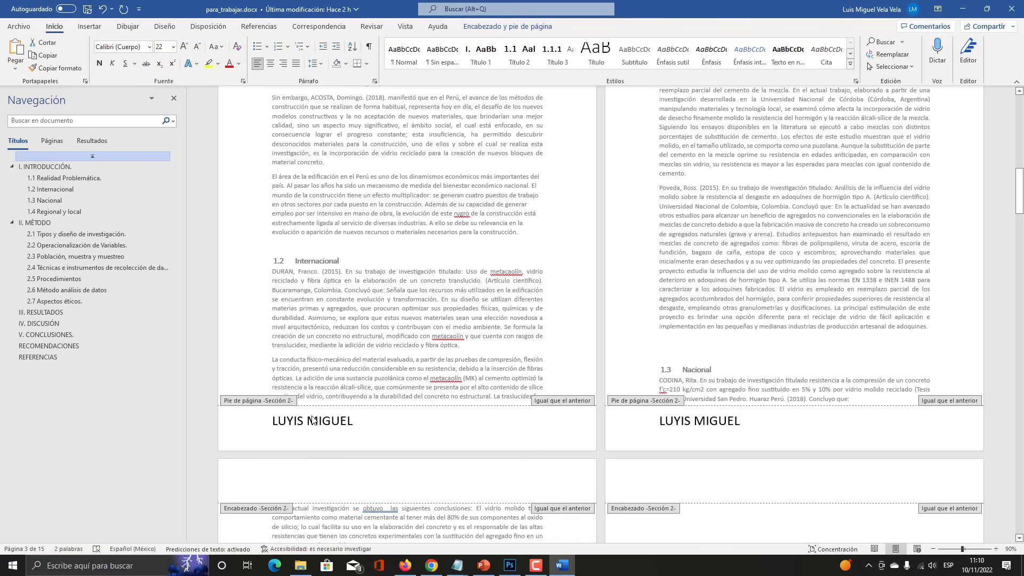
{"action": "triple_click", "coordinate": [313, 421]}
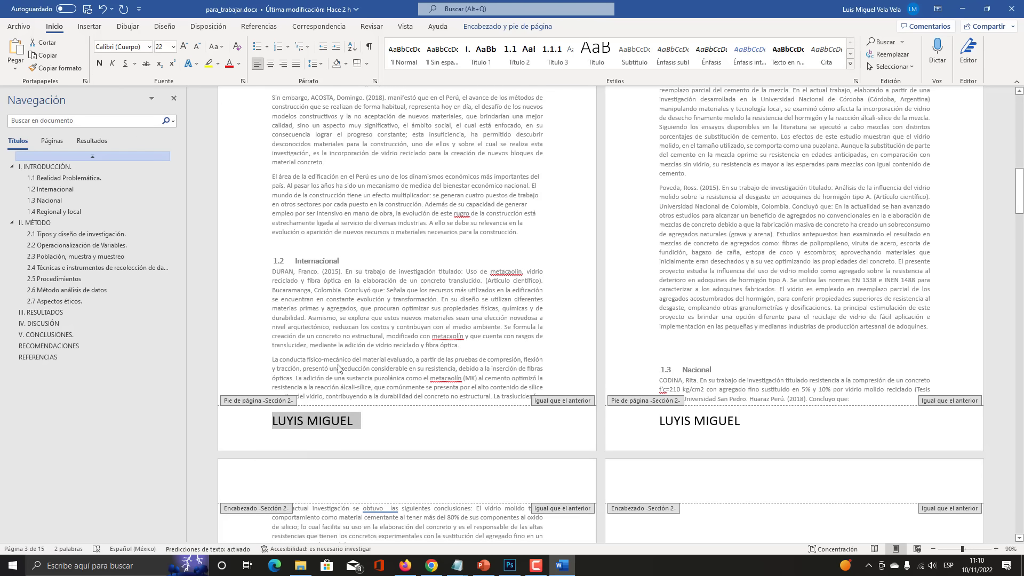
{"action": "double_click", "coordinate": [362, 303]}
{"action": "double_click", "coordinate": [316, 425]}
{"action": "scroll", "coordinate": [352, 430], "scroll_direction": "up", "scroll_amount": 3}
{"action": "scroll", "coordinate": [364, 418], "scroll_direction": "up", "scroll_amount": 5}
{"action": "scroll", "coordinate": [365, 417], "scroll_direction": "down", "scroll_amount": 6}
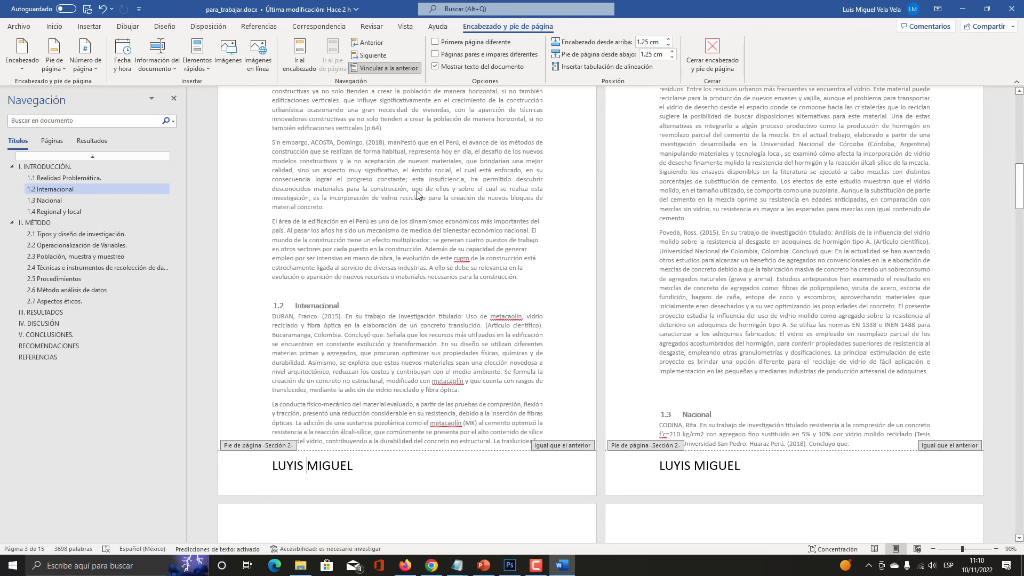
{"action": "key", "text": "super+plus"}
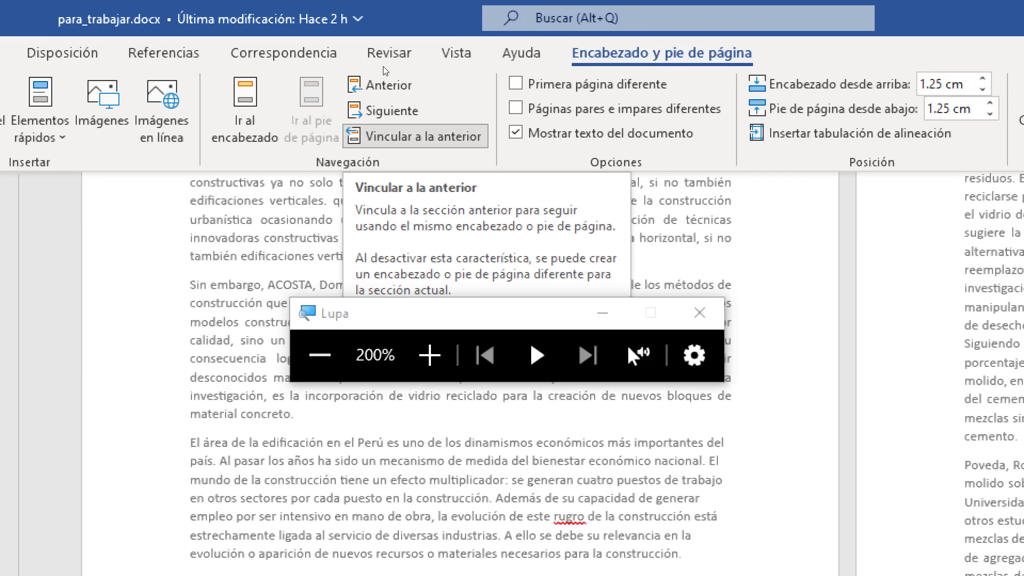
{"action": "key", "text": "super+Escape"}
Replace the name in the section 1 footer with the test text DFGSDFGSDFGSDFG
{"action": "scroll", "coordinate": [313, 516], "scroll_direction": "up", "scroll_amount": 5}
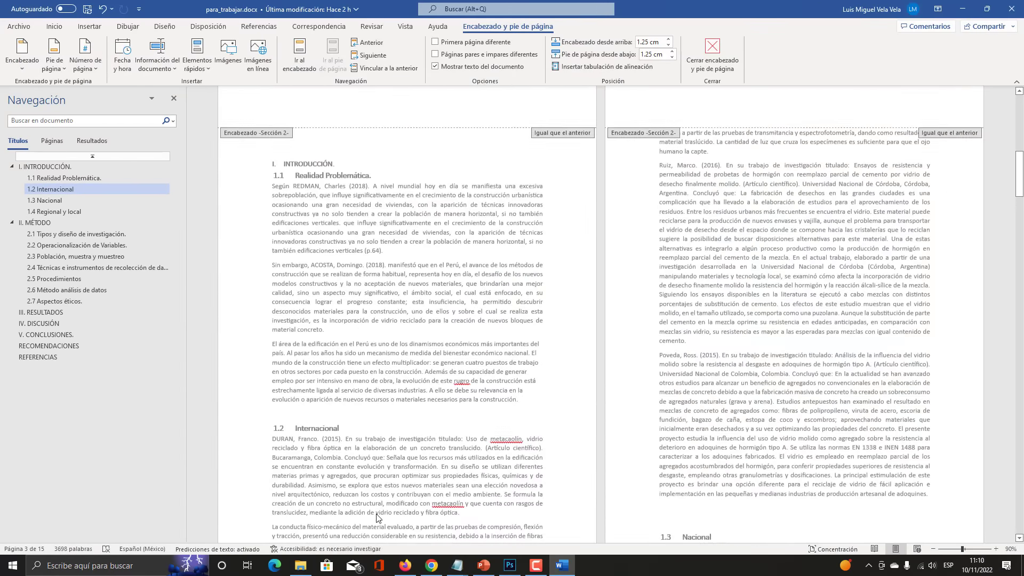
{"action": "left_click_drag", "start_coordinate": [366, 235], "coordinate": [249, 234]}
{"action": "key", "text": "Delete"}
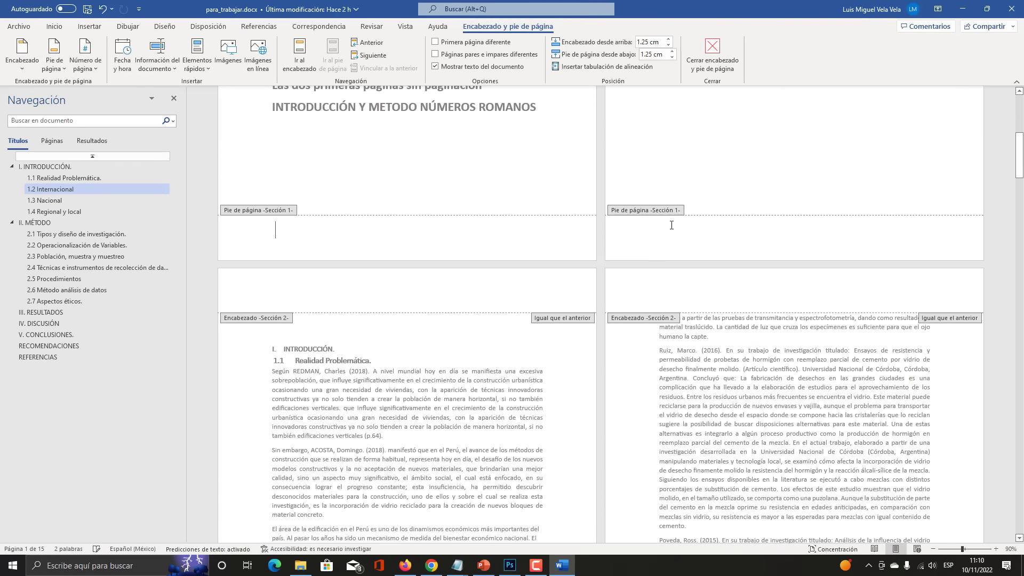
{"action": "scroll", "coordinate": [409, 481], "scroll_direction": "down", "scroll_amount": 5}
{"action": "scroll", "coordinate": [409, 486], "scroll_direction": "up", "scroll_amount": 5}
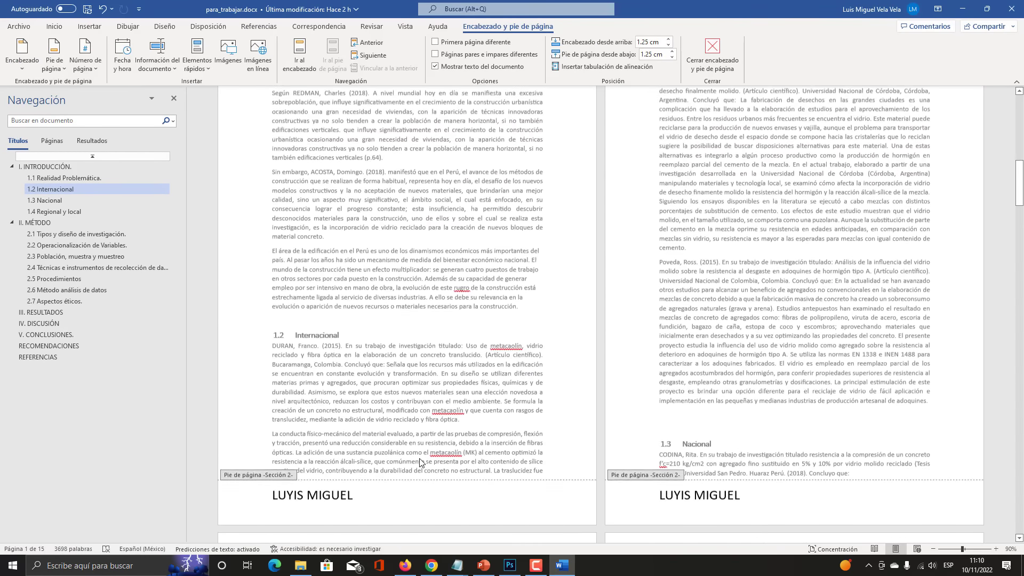
{"action": "type", "text": "DFGSDFGSDFGSDFG"}
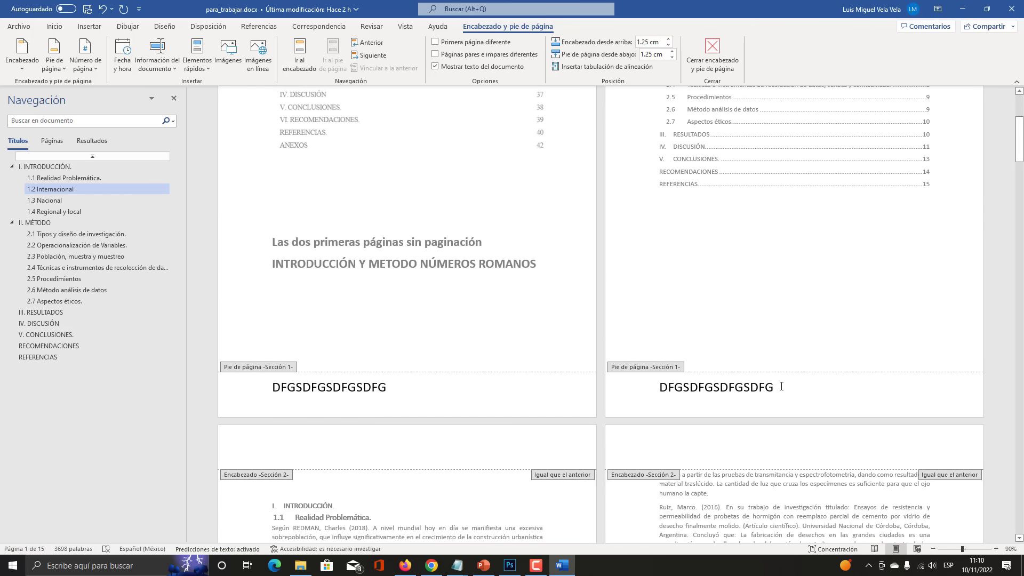
Compare the footer texts of section 1 and section 2 across their pages
{"action": "left_click_drag", "start_coordinate": [781, 386], "coordinate": [621, 392]}
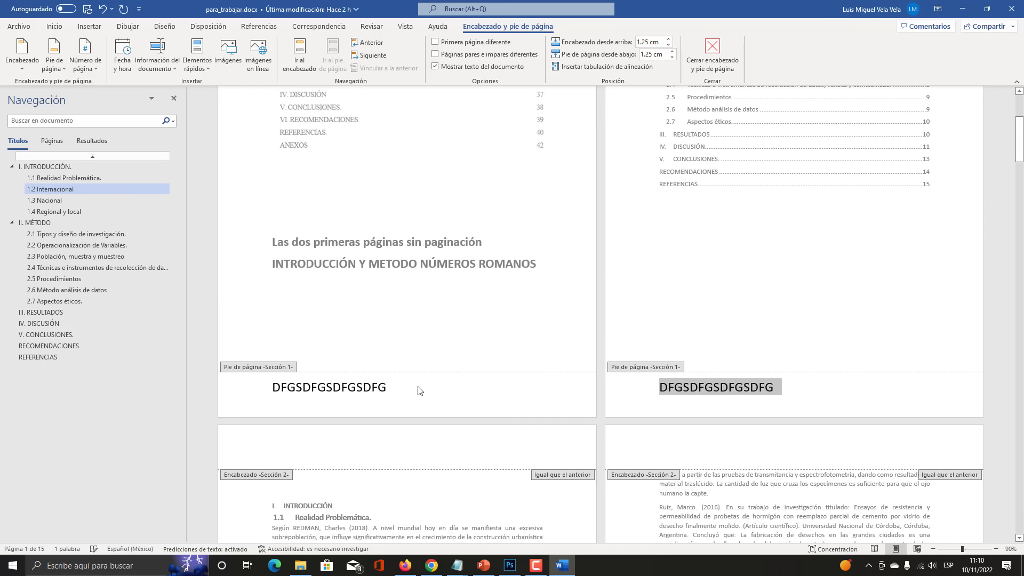
{"action": "left_click", "coordinate": [372, 386]}
{"action": "scroll", "coordinate": [431, 445], "scroll_direction": "down", "scroll_amount": 3}
{"action": "scroll", "coordinate": [431, 445], "scroll_direction": "down", "scroll_amount": 5}
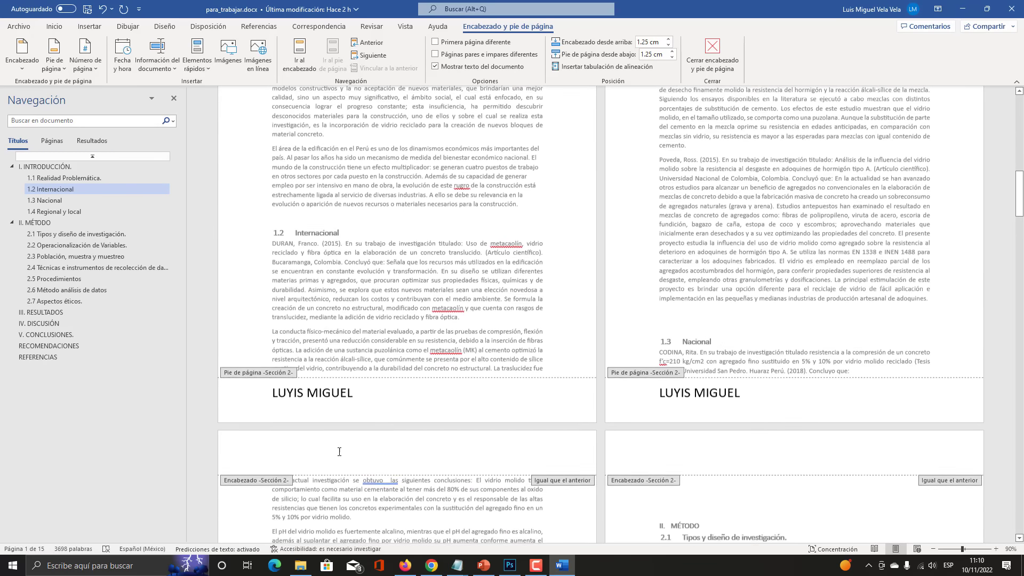
{"action": "triple_click", "coordinate": [324, 393]}
{"action": "scroll", "coordinate": [324, 395], "scroll_direction": "up", "scroll_amount": 13}
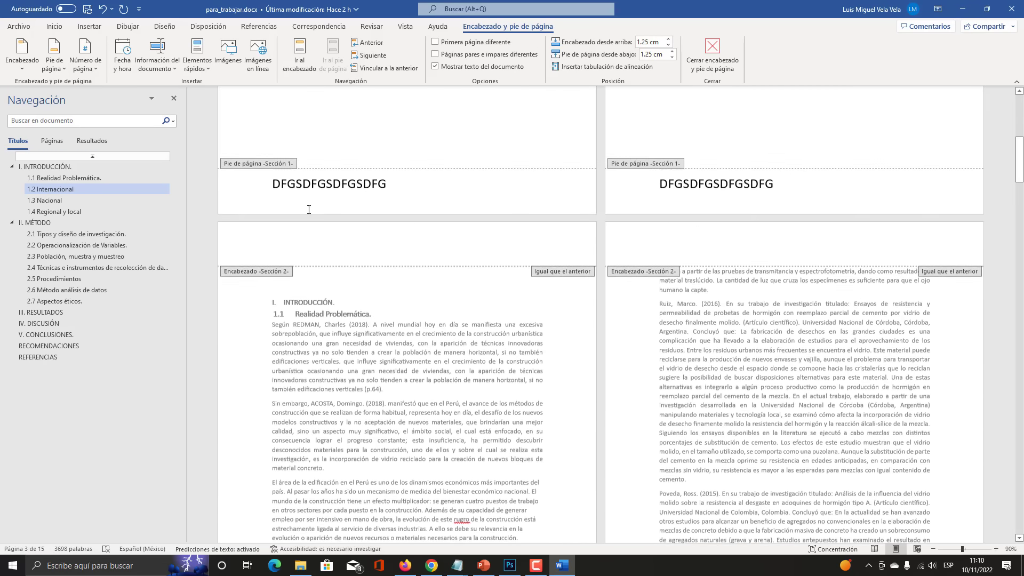
{"action": "scroll", "coordinate": [309, 208], "scroll_direction": "down", "scroll_amount": 8}
{"action": "scroll", "coordinate": [367, 254], "scroll_direction": "up", "scroll_amount": 5}
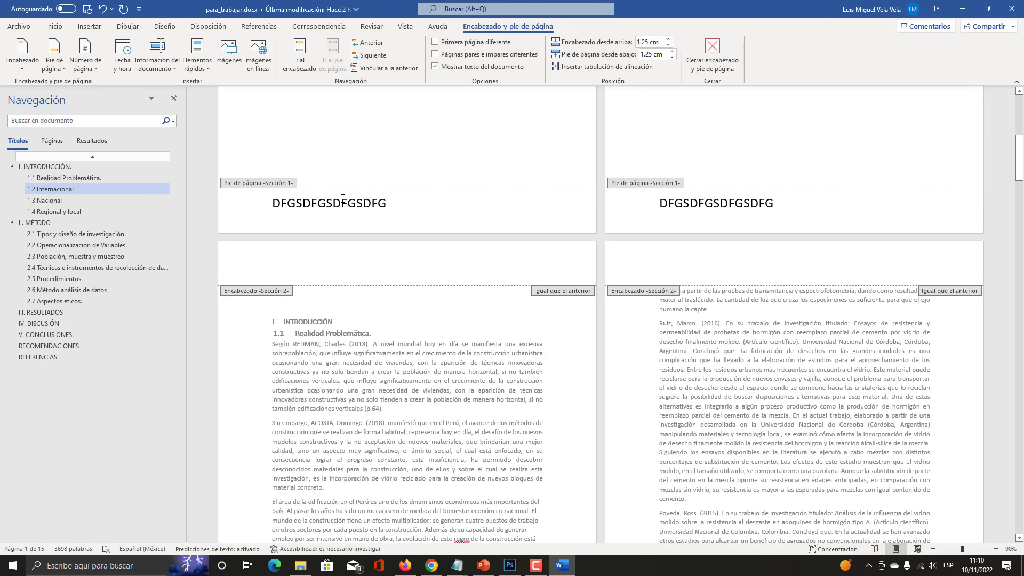
Delete the test text from the section 1 footer and the name from the section 2 footer
{"action": "triple_click", "coordinate": [343, 203]}
{"action": "key", "text": "Delete"}
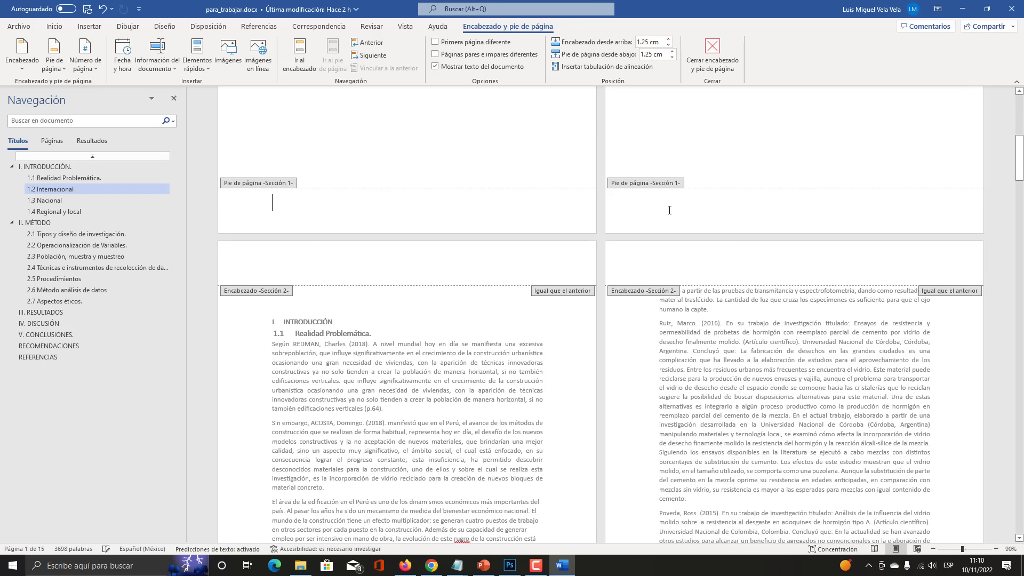
{"action": "scroll", "coordinate": [463, 363], "scroll_direction": "down", "scroll_amount": 9}
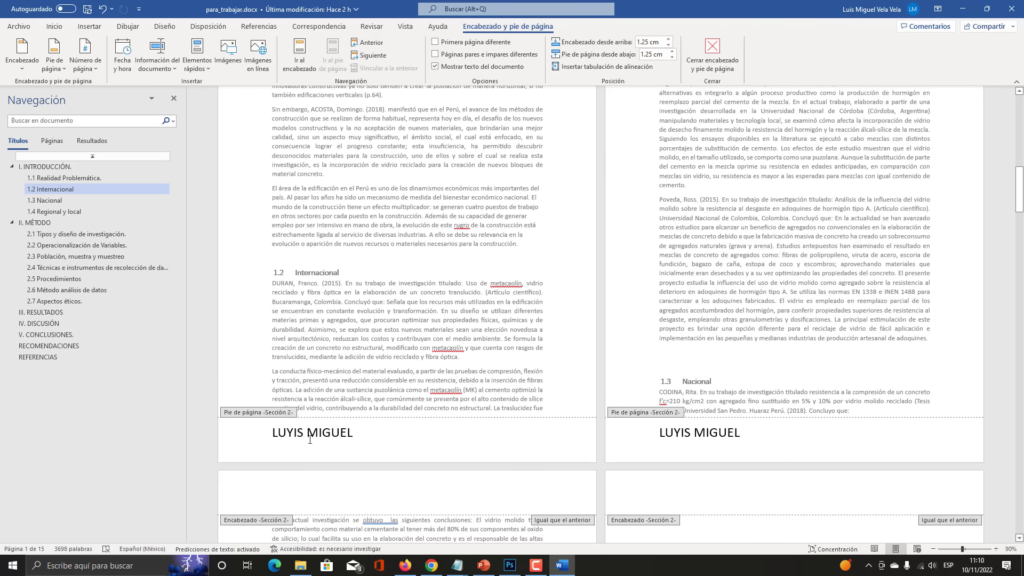
{"action": "triple_click", "coordinate": [326, 433]}
{"action": "key", "text": "Delete"}
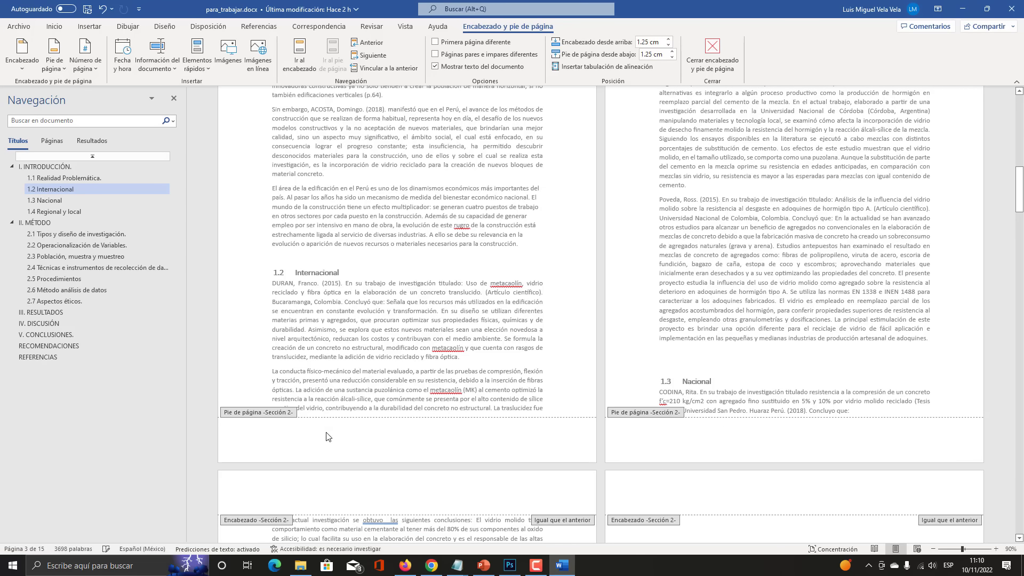
Switch to Photoshop and brush two small red circles above the last two pages of group 2
{"action": "left_click", "coordinate": [510, 565]}
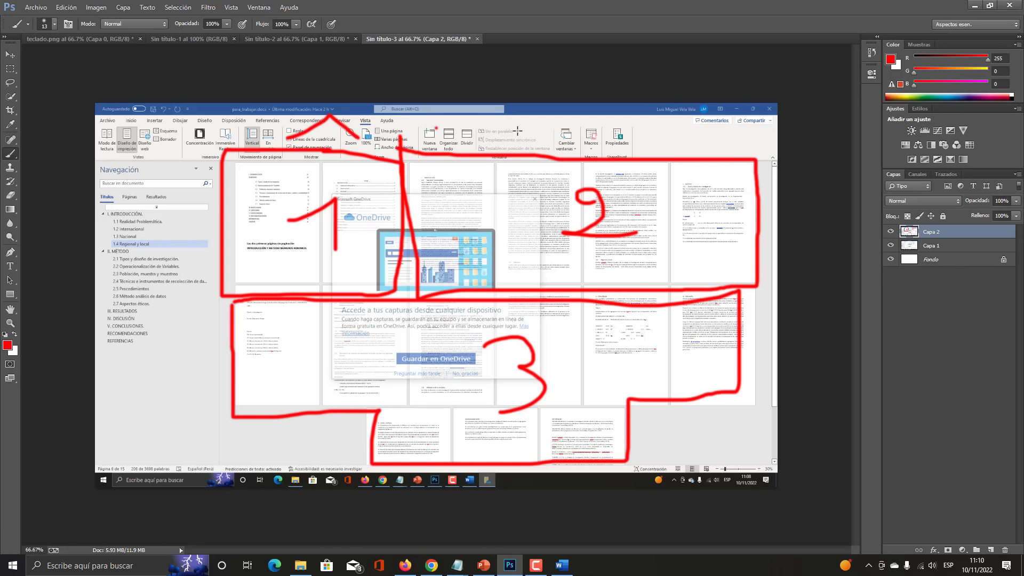
{"action": "mouse_move", "coordinate": [629, 122]}
{"action": "left_mouse_down"}
{"action": "mouse_move", "coordinate": [609, 132]}
{"action": "mouse_move", "coordinate": [621, 120]}
{"action": "left_mouse_up"}
{"action": "mouse_move", "coordinate": [721, 134]}
{"action": "left_mouse_down"}
{"action": "mouse_move", "coordinate": [710, 147]}
{"action": "mouse_move", "coordinate": [715, 126]}
{"action": "left_mouse_up"}
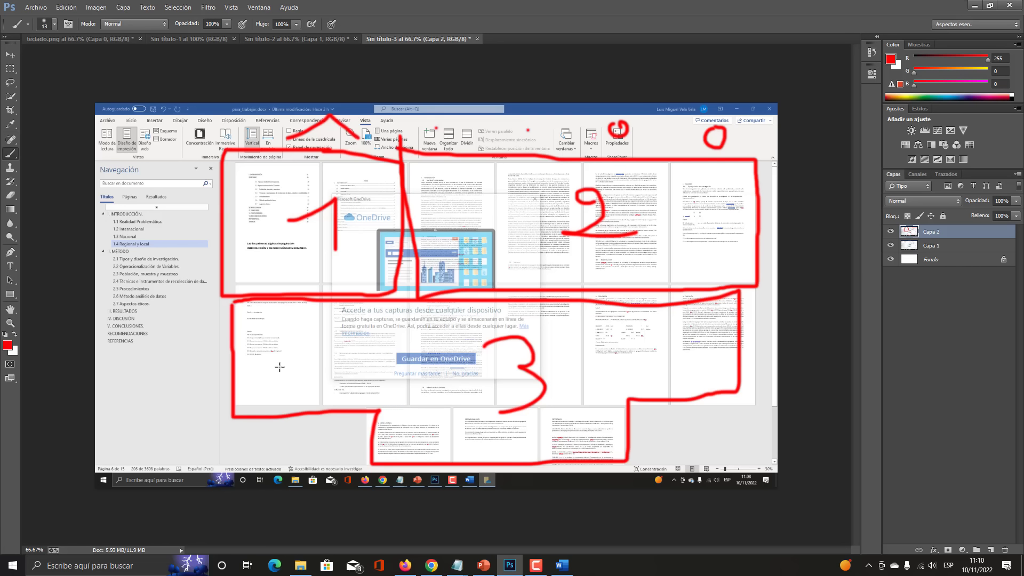
Return to Word and leave footer editing by going back to the body text of the Introducción page
{"action": "left_click", "coordinate": [562, 566]}
{"action": "scroll", "coordinate": [576, 380], "scroll_direction": "up", "scroll_amount": 6}
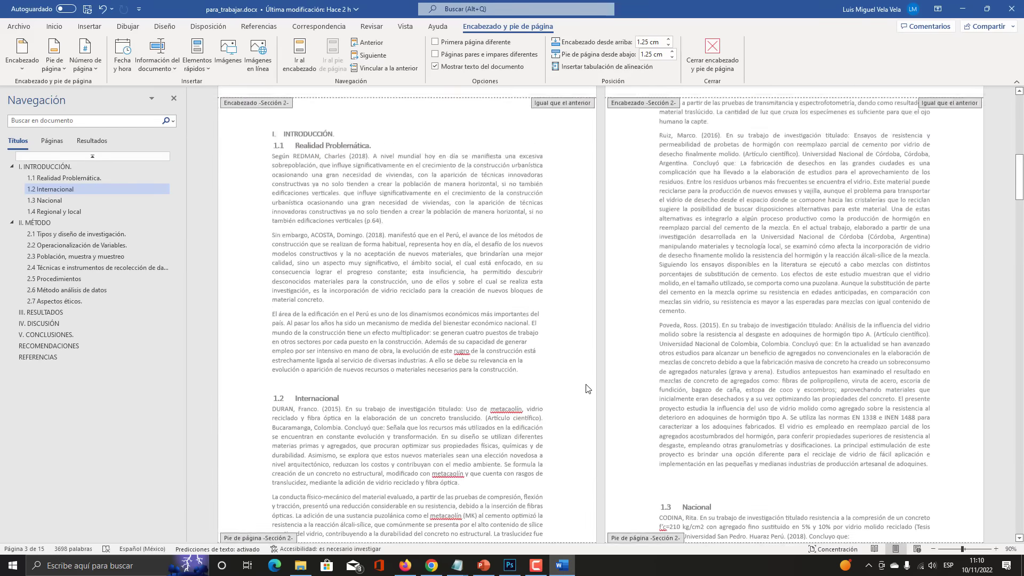
{"action": "scroll", "coordinate": [577, 374], "scroll_direction": "up", "scroll_amount": 6}
{"action": "double_click", "coordinate": [397, 278]}
{"action": "scroll", "coordinate": [399, 278], "scroll_direction": "up", "scroll_amount": 8}
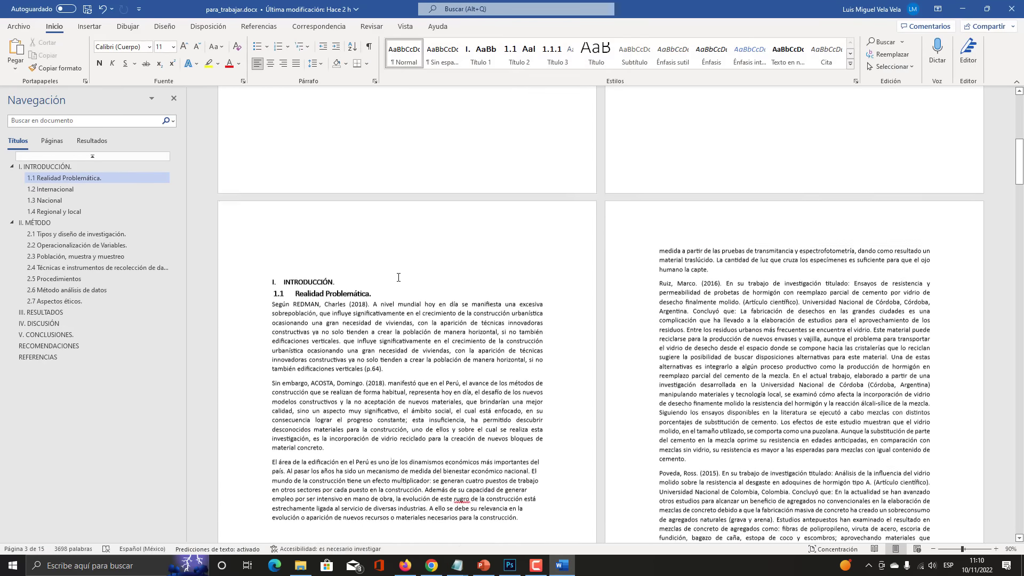
Insert a next-page section break on the empty line after the T2 paragraph of 2.1 Tipos y diseño de investigación
{"action": "scroll", "coordinate": [399, 278], "scroll_direction": "up", "scroll_amount": 2}
{"action": "scroll", "coordinate": [464, 277], "scroll_direction": "down", "scroll_amount": 10}
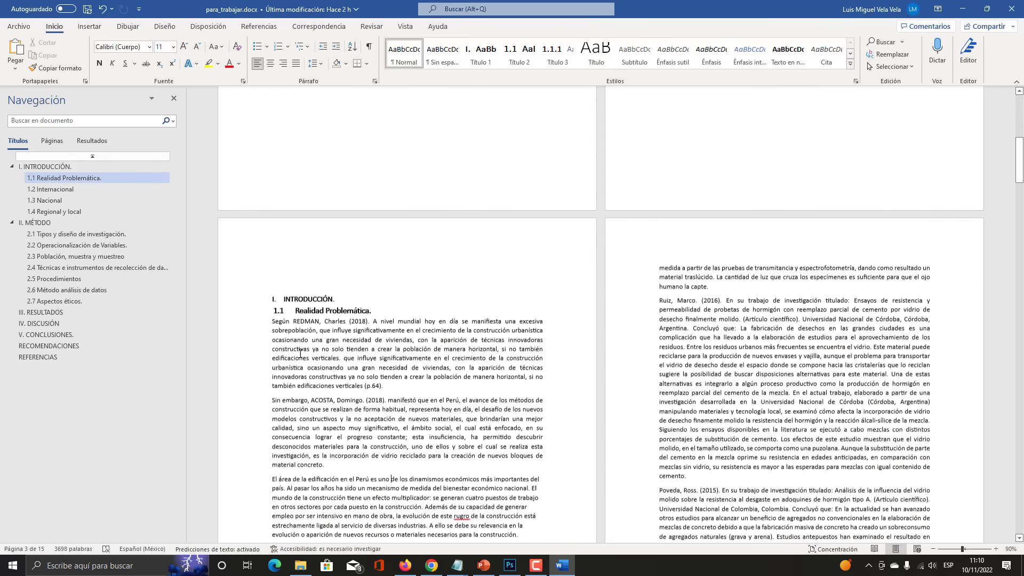
{"action": "scroll", "coordinate": [842, 345], "scroll_direction": "down", "scroll_amount": 15}
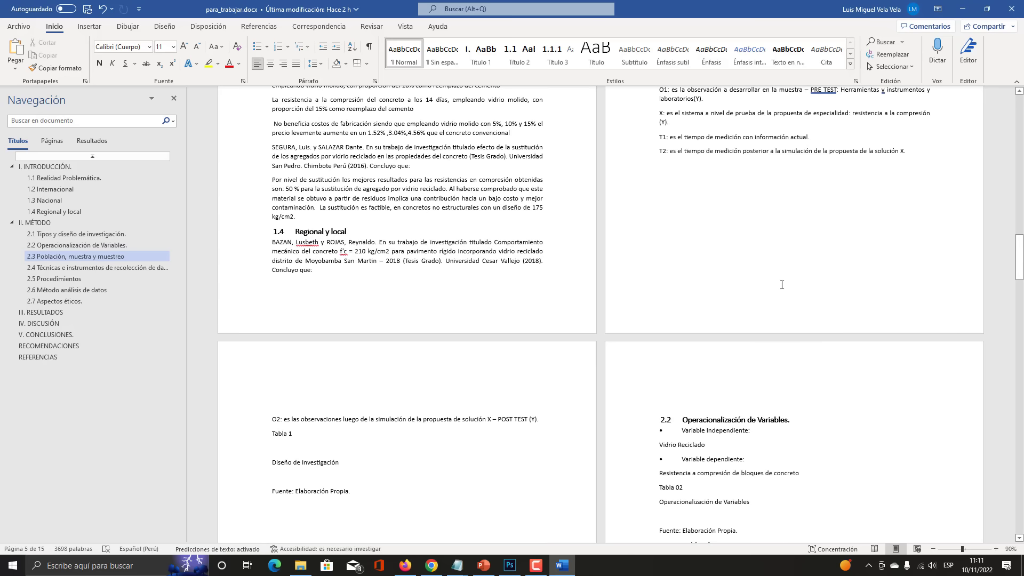
{"action": "left_click", "coordinate": [771, 262]}
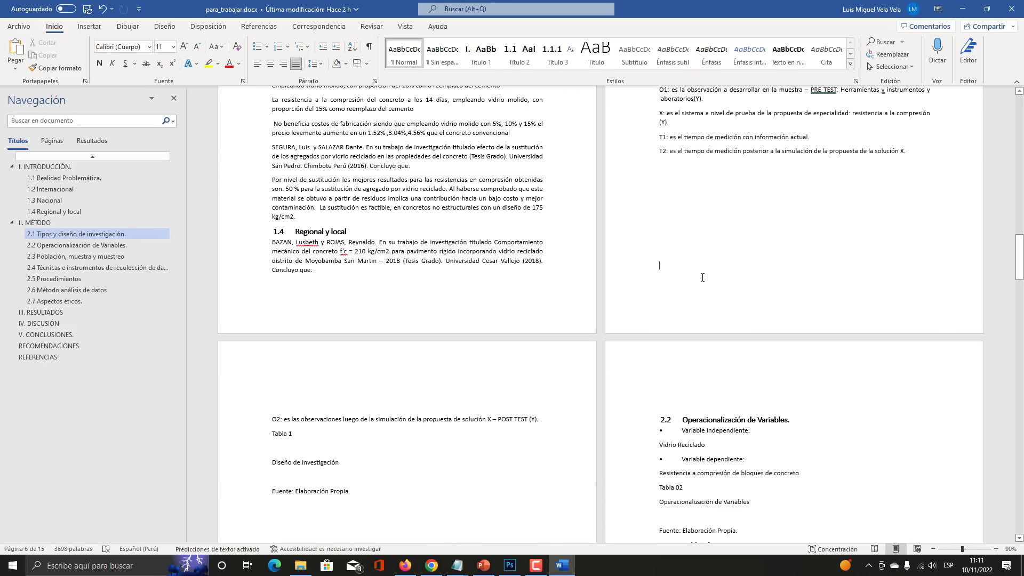
{"action": "key", "text": "super+plus"}
{"action": "key", "text": "super+Escape"}
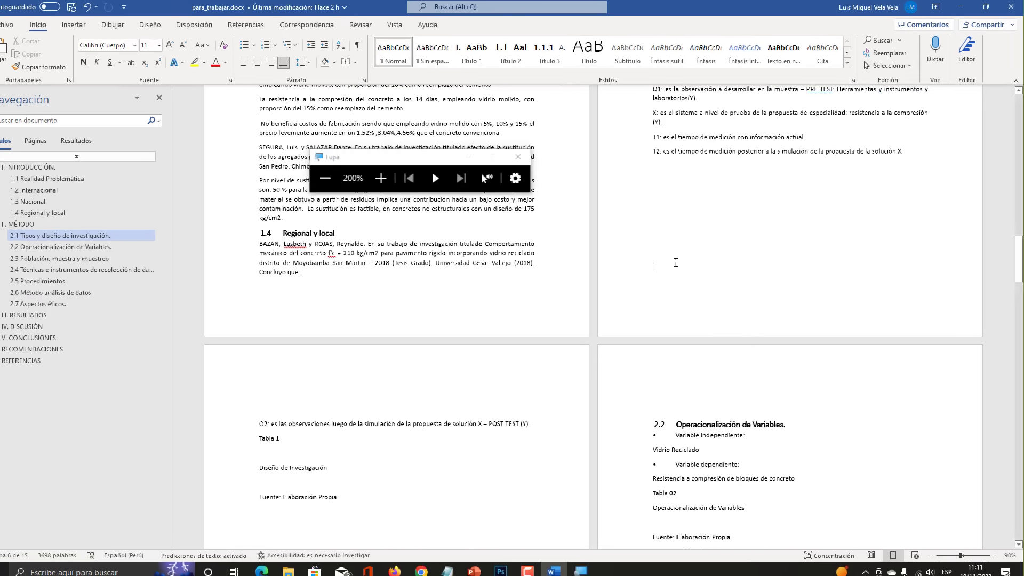
{"action": "left_click", "coordinate": [206, 27]}
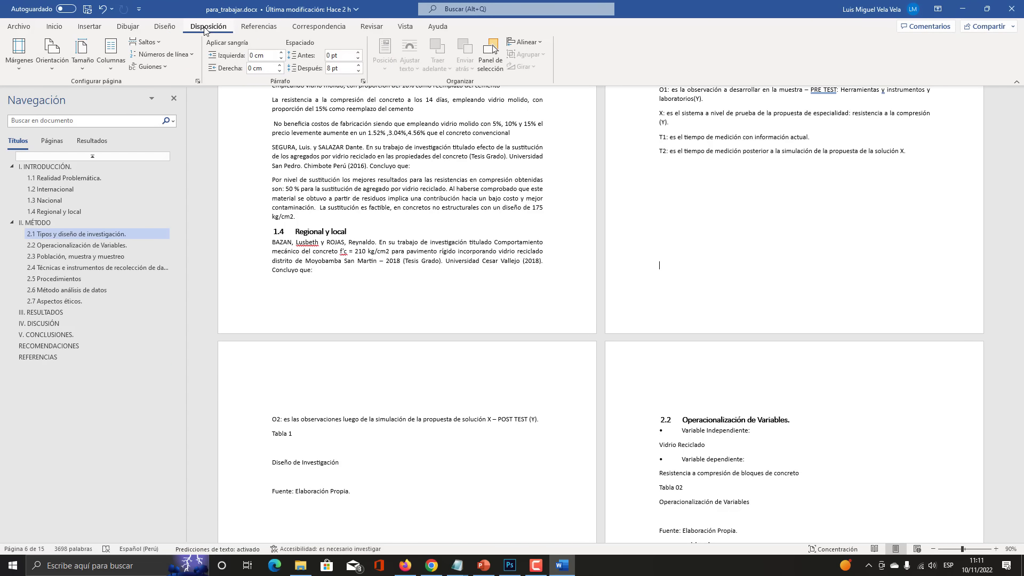
{"action": "left_click", "coordinate": [156, 44]}
{"action": "key", "text": "super+plus"}
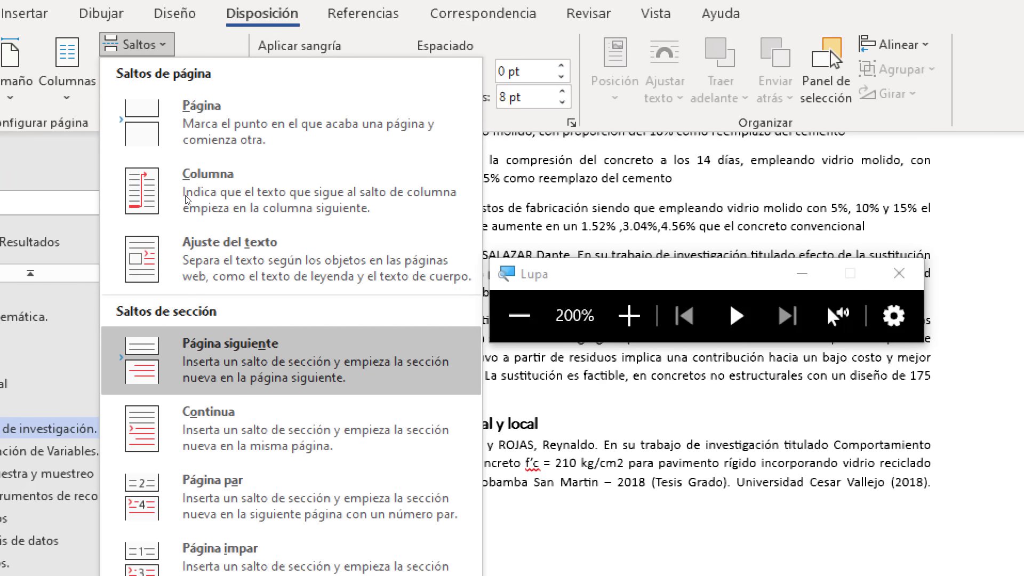
{"action": "key", "text": "super+Escape"}
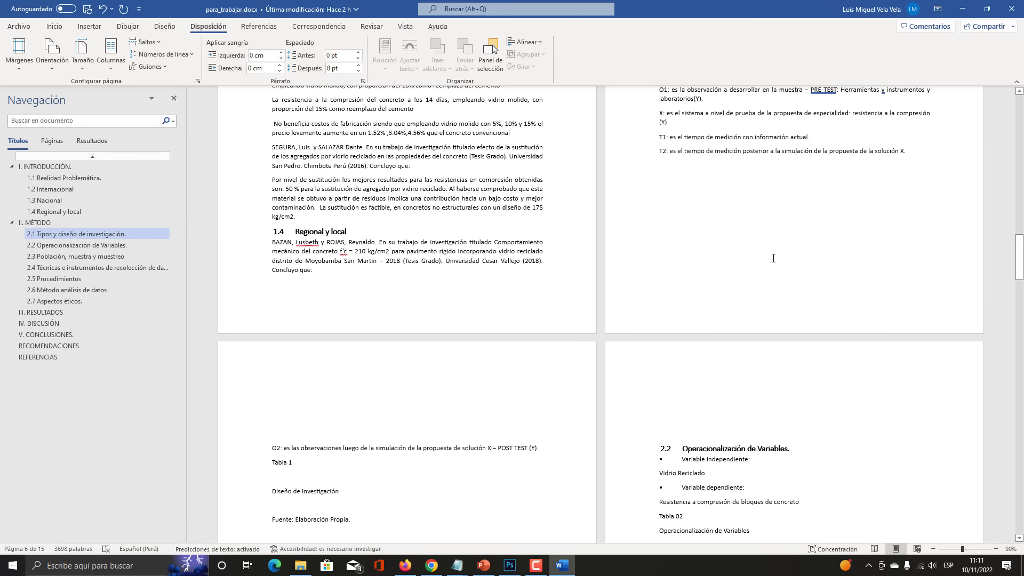
Open the footer on the last page of section 2 and inspect the section labels around the new break
{"action": "double_click", "coordinate": [701, 314]}
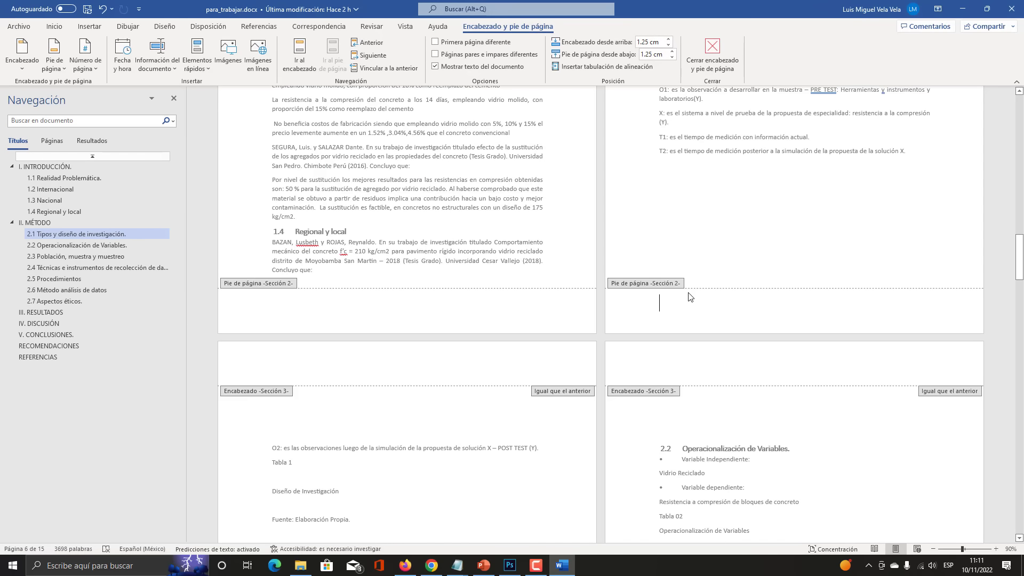
{"action": "key", "text": "super+plus"}
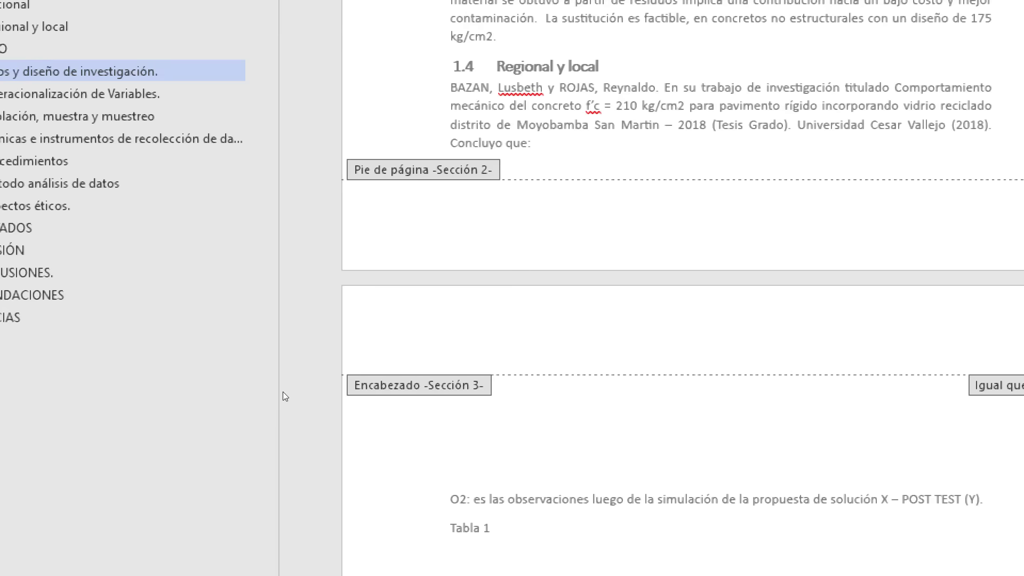
{"action": "key", "text": "super+Escape"}
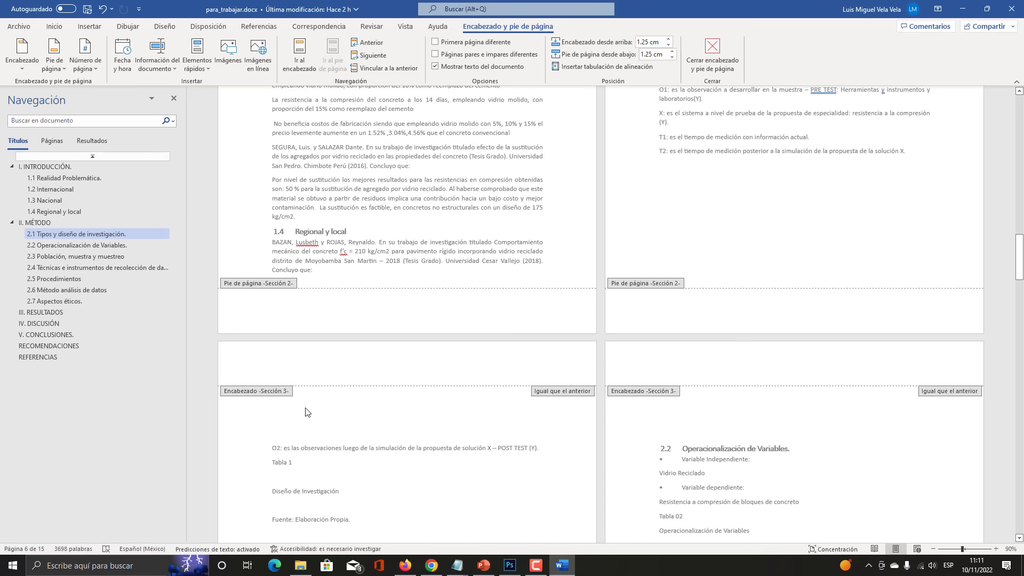
Unlink the section 3 footer from the previous section and enter the test text ASDFASDFASDF in it
{"action": "scroll", "coordinate": [306, 412], "scroll_direction": "down", "scroll_amount": 20}
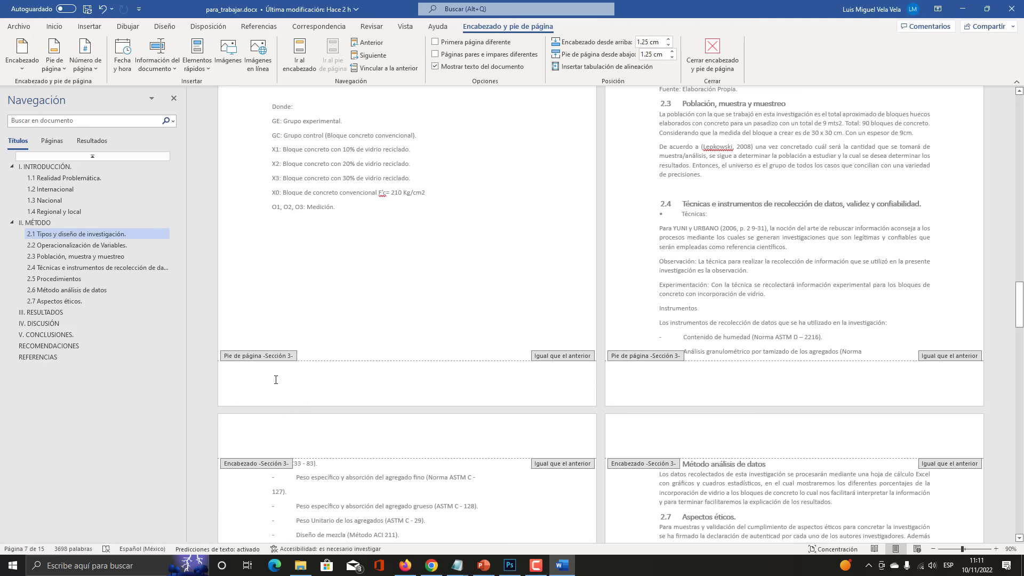
{"action": "double_click", "coordinate": [277, 376]}
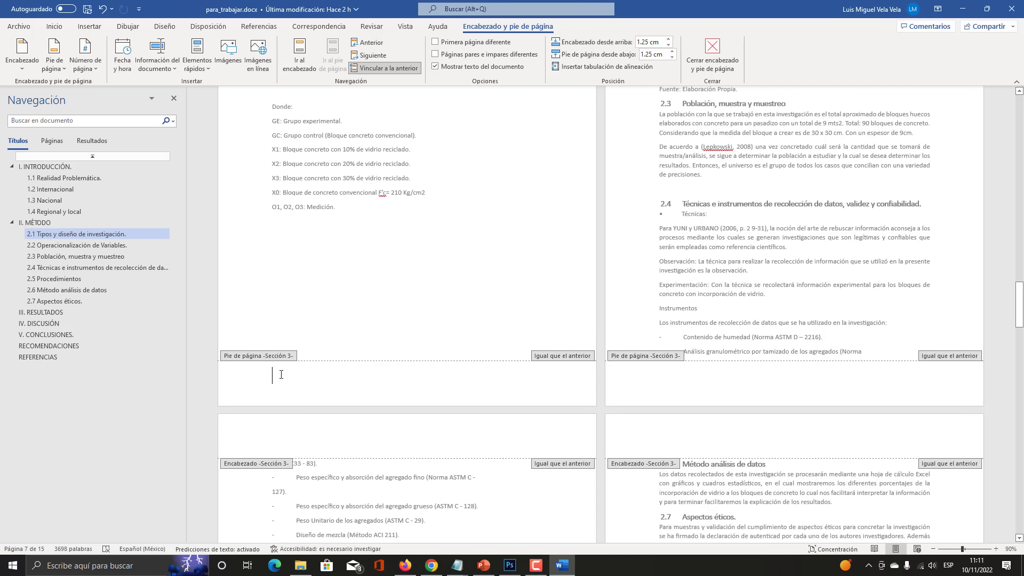
{"action": "key", "text": "super+plus"}
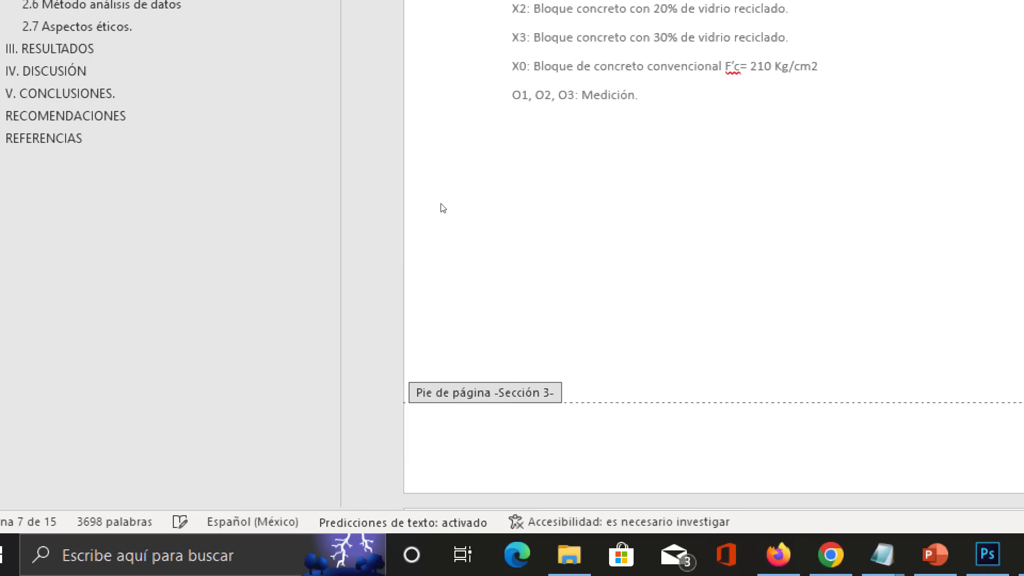
{"action": "key", "text": "super+minus"}
{"action": "type", "text": "ASDFASDFASDF"}
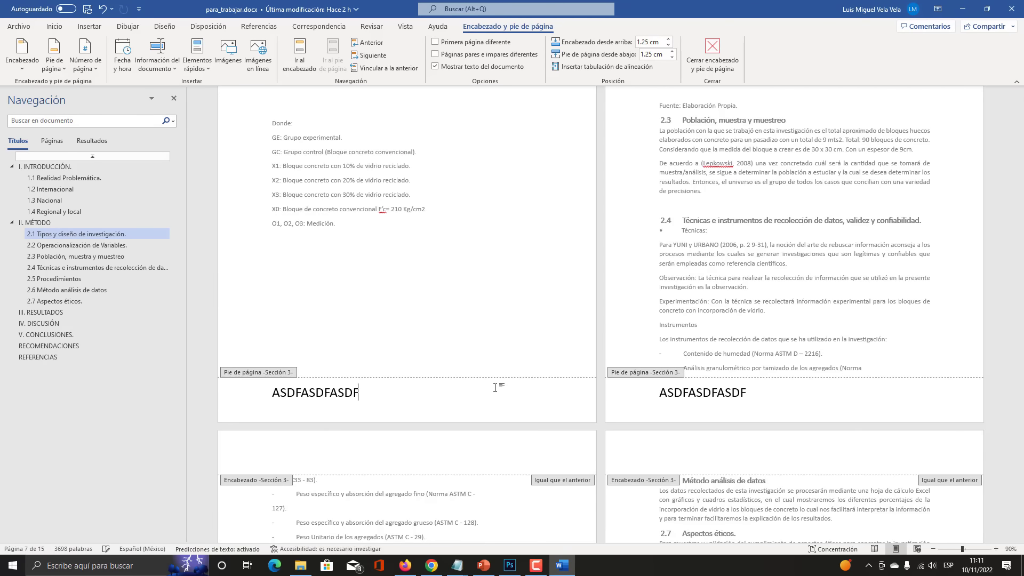
Compare the footers of section 3 with those of section 2 across their pages
{"action": "scroll", "coordinate": [216, 293], "scroll_direction": "down", "scroll_amount": 3}
{"action": "scroll", "coordinate": [729, 327], "scroll_direction": "down", "scroll_amount": 15}
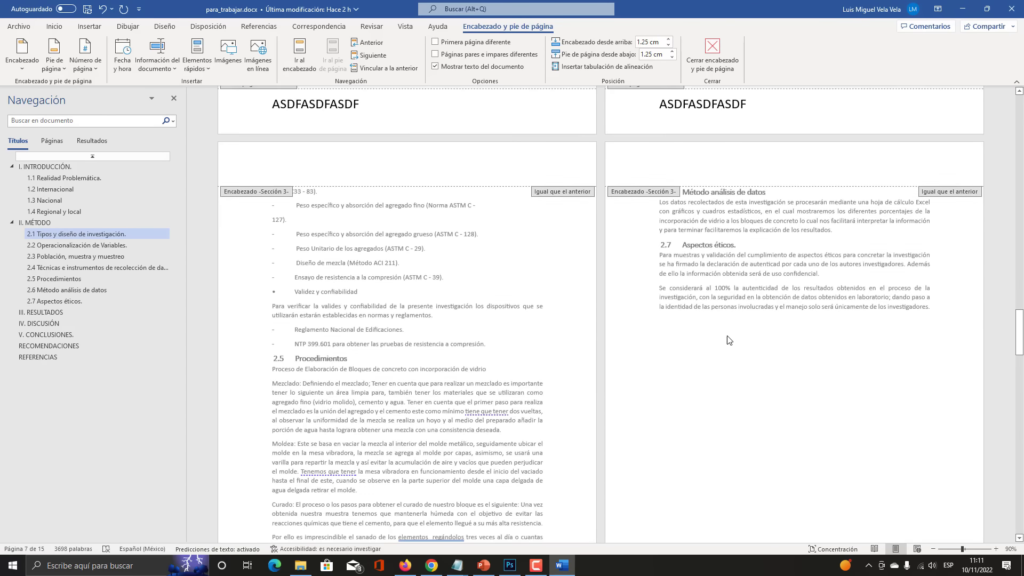
{"action": "scroll", "coordinate": [733, 342], "scroll_direction": "up", "scroll_amount": 12}
{"action": "scroll", "coordinate": [735, 352], "scroll_direction": "up", "scroll_amount": 15}
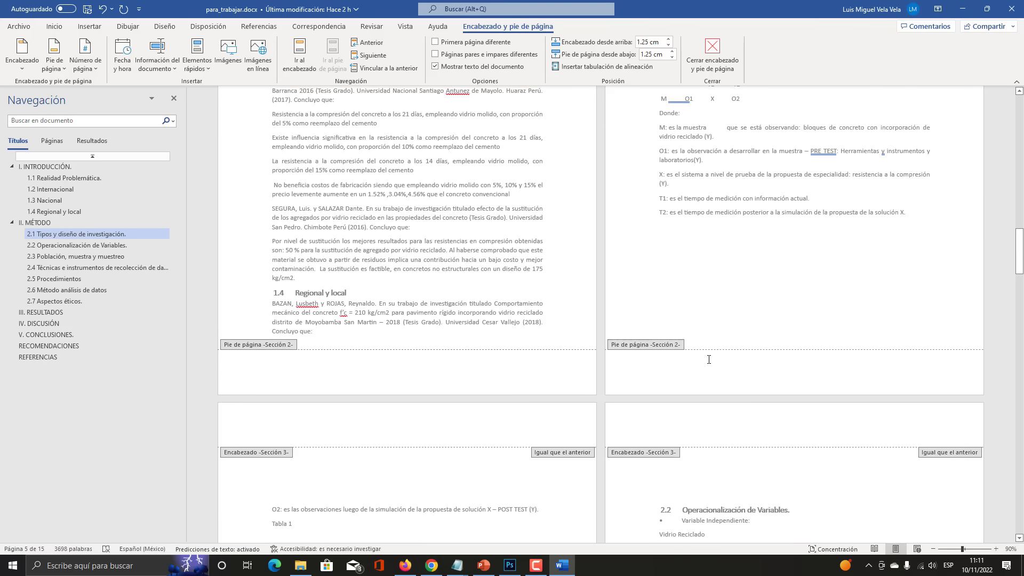
{"action": "scroll", "coordinate": [561, 360], "scroll_direction": "up", "scroll_amount": 5}
{"action": "scroll", "coordinate": [561, 360], "scroll_direction": "up", "scroll_amount": 4}
{"action": "scroll", "coordinate": [558, 362], "scroll_direction": "down", "scroll_amount": 17}
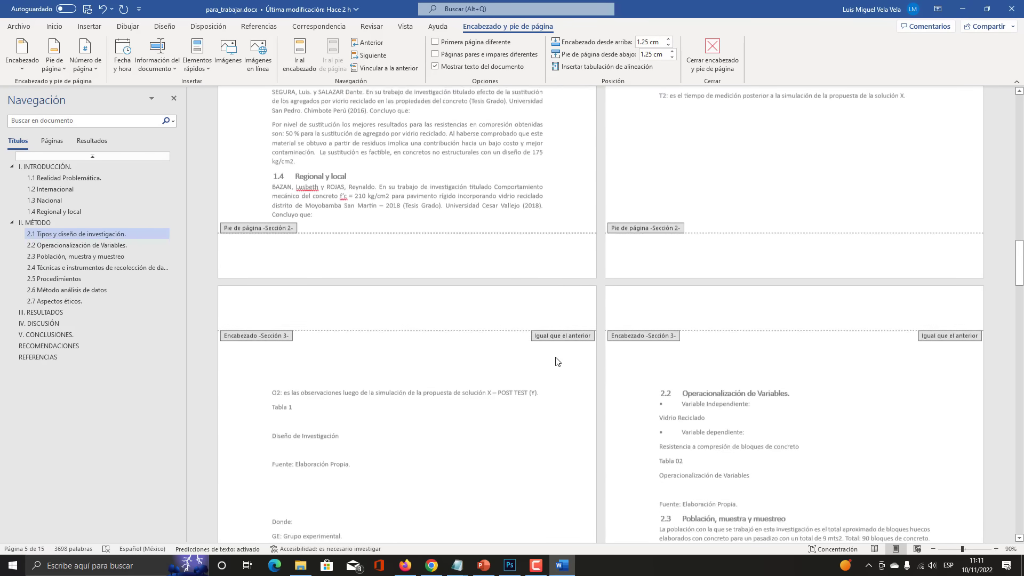
Delete the test text from the section 3 footer and leave footer editing
{"action": "scroll", "coordinate": [555, 363], "scroll_direction": "down", "scroll_amount": 4}
{"action": "double_click", "coordinate": [342, 328]}
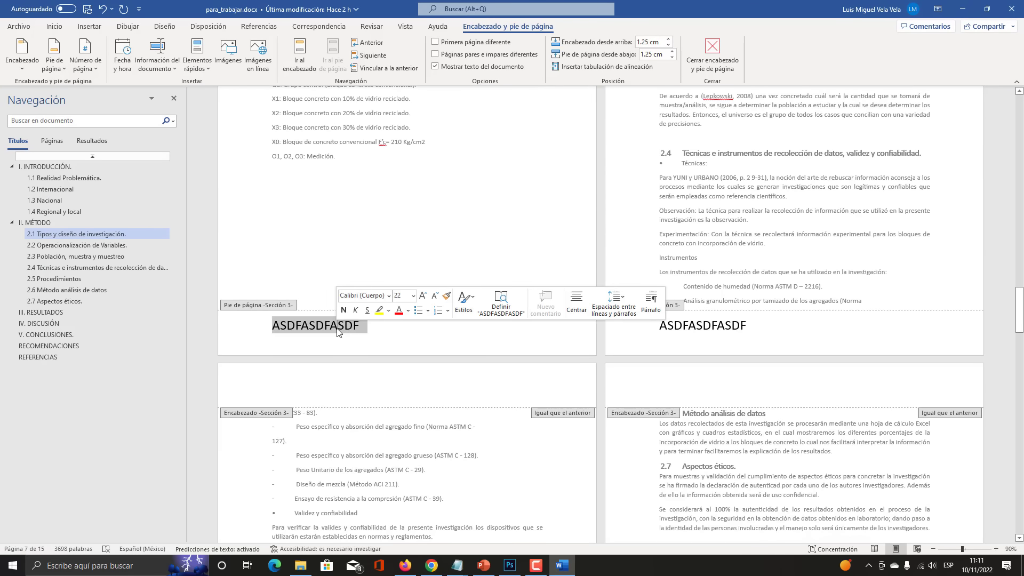
{"action": "key", "text": "Delete"}
{"action": "key", "text": "Escape"}
Open the section 1 footer below the contents pages to check it, and return to the body text
{"action": "scroll", "coordinate": [488, 354], "scroll_direction": "up", "scroll_amount": 15}
{"action": "scroll", "coordinate": [488, 354], "scroll_direction": "up", "scroll_amount": 20}
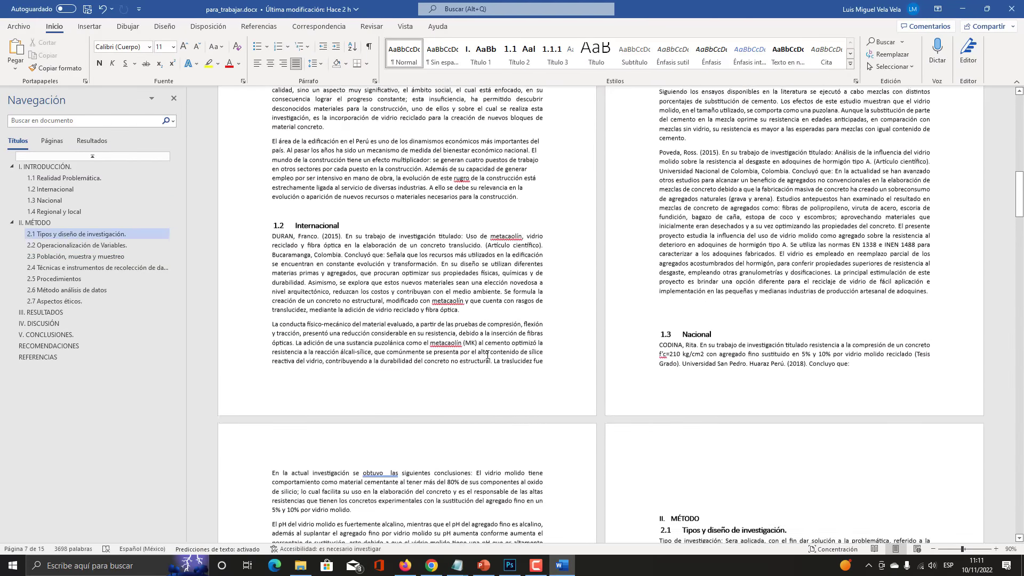
{"action": "scroll", "coordinate": [486, 356], "scroll_direction": "down", "scroll_amount": 3}
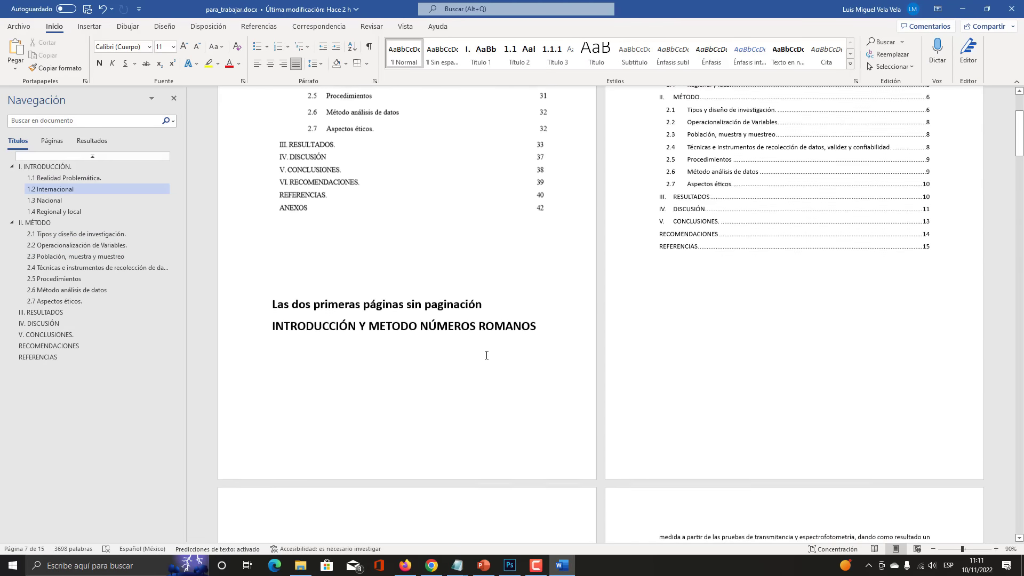
{"action": "double_click", "coordinate": [496, 441]}
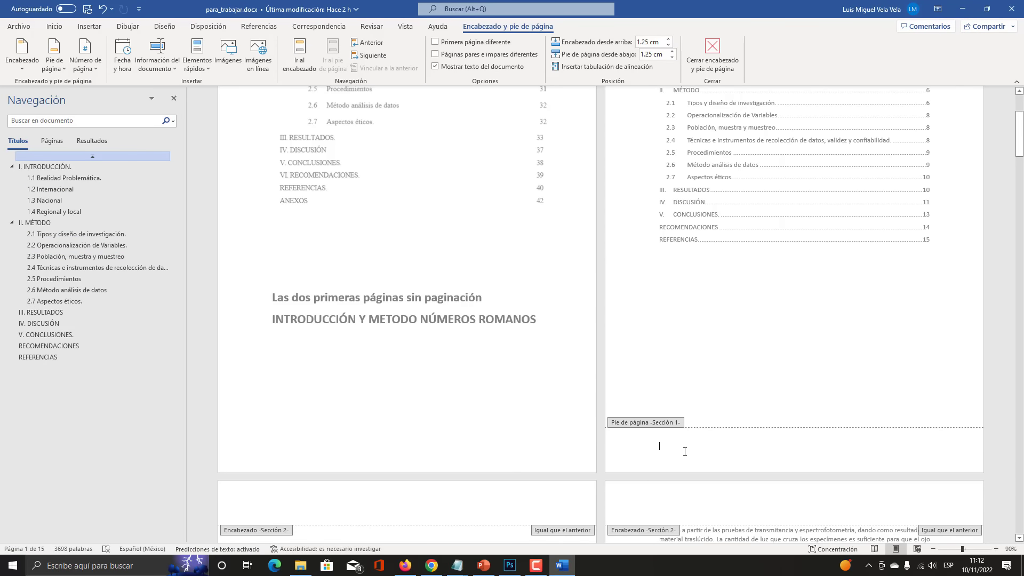
{"action": "key", "text": "Escape"}
Insert the Con bandas footer with a centred page number in the section 2 footer of the Introducción page
{"action": "scroll", "coordinate": [600, 433], "scroll_direction": "down", "scroll_amount": 10}
{"action": "scroll", "coordinate": [599, 434], "scroll_direction": "down", "scroll_amount": 2}
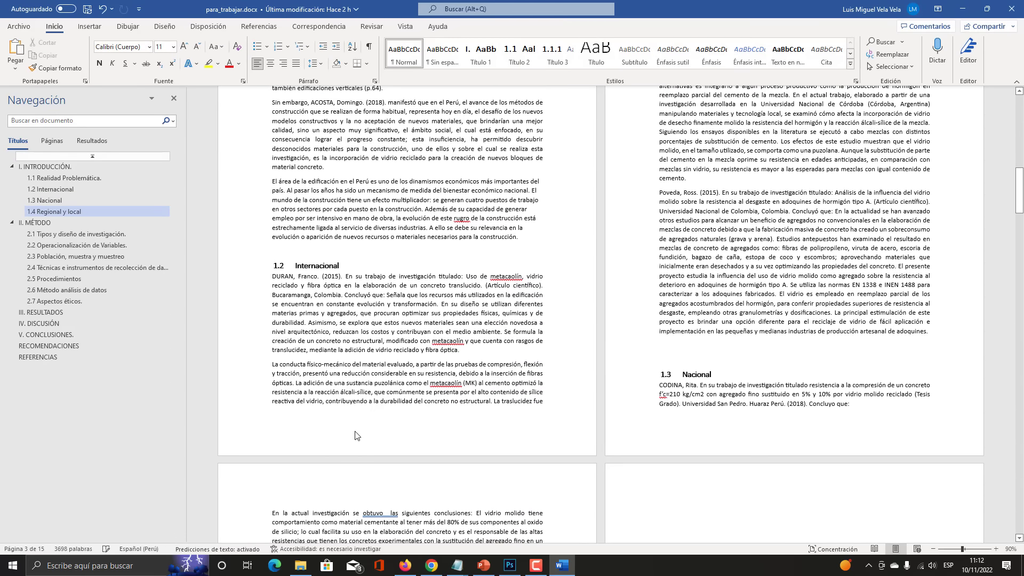
{"action": "double_click", "coordinate": [323, 440]}
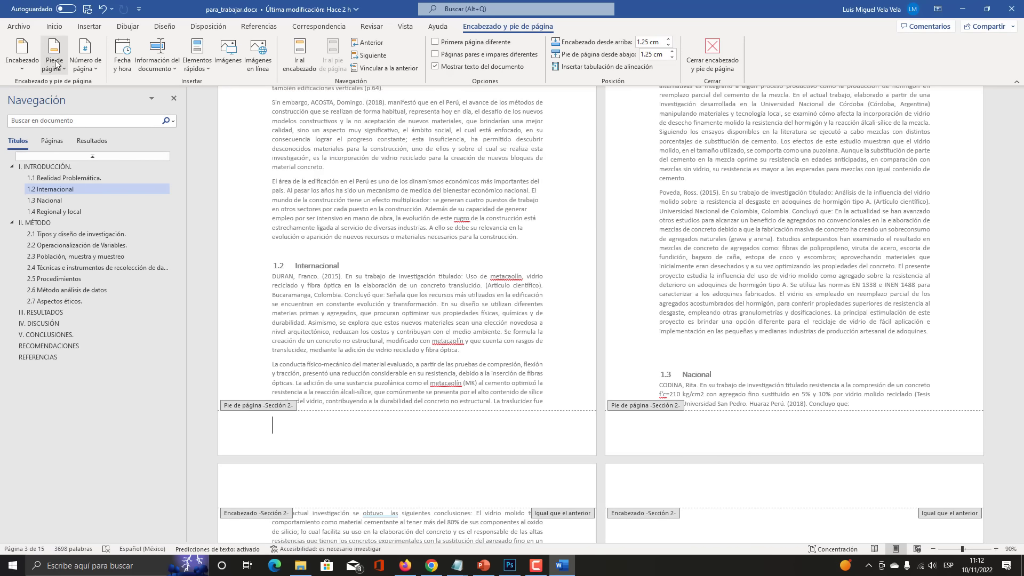
{"action": "key", "text": "super+plus"}
{"action": "left_click", "coordinate": [56, 64]}
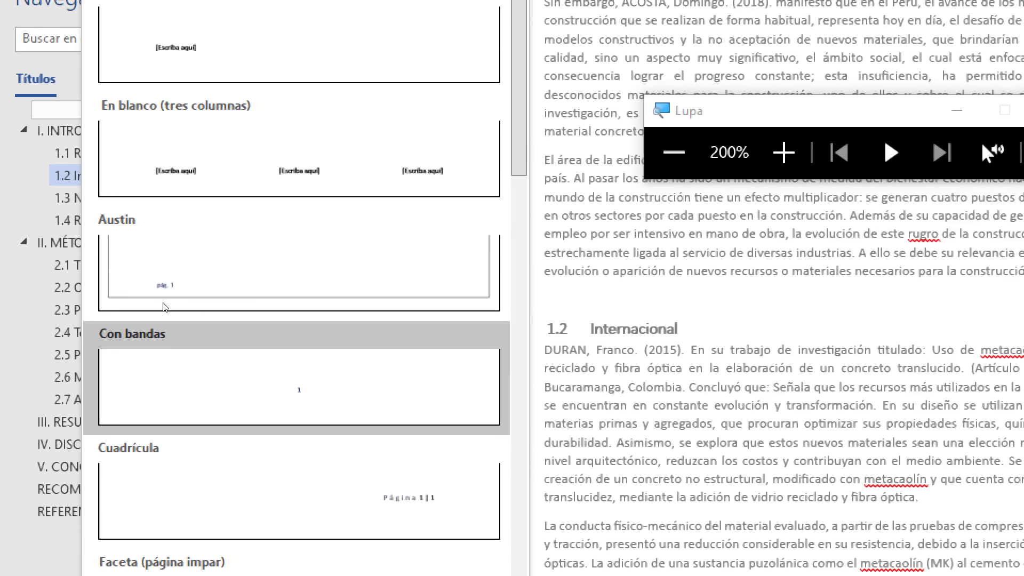
{"action": "key", "text": "super+Escape"}
{"action": "left_click", "coordinate": [148, 302]}
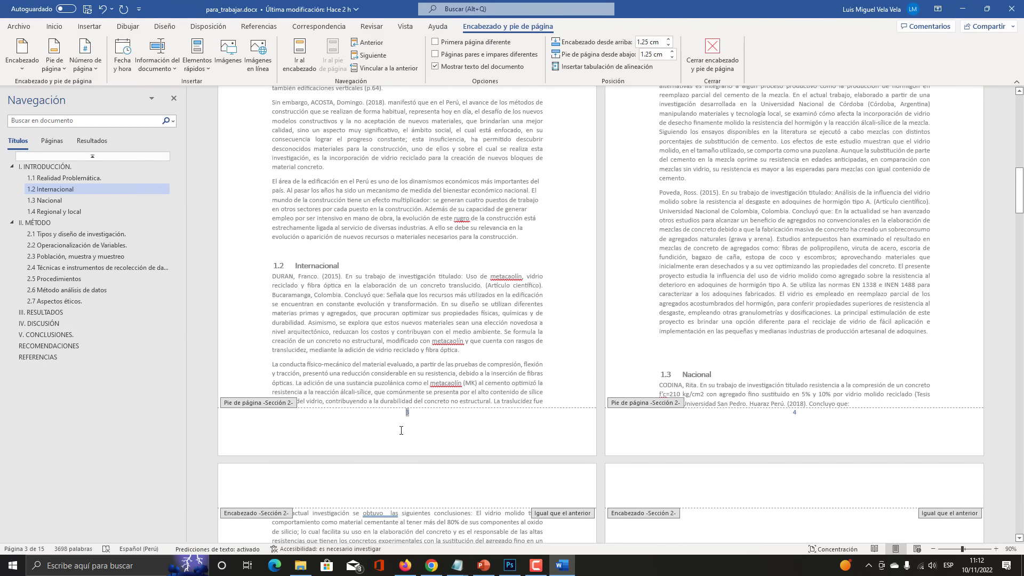
Enlarge the page number in the section 2 footer to font size 48
{"action": "left_click", "coordinate": [54, 26]}
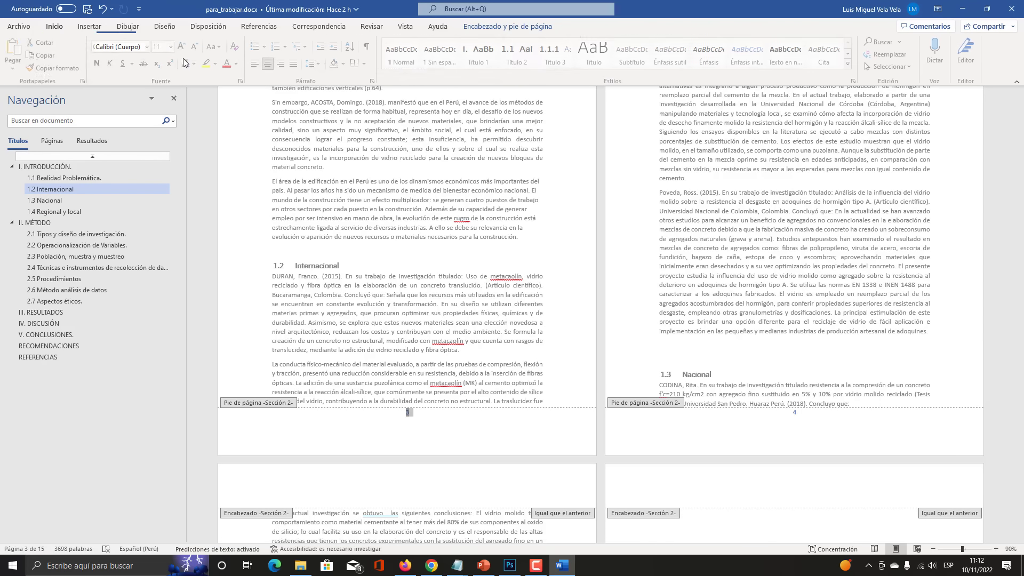
{"action": "left_click", "coordinate": [184, 47]}
{"action": "left_click", "coordinate": [184, 47]}
{"action": "left_click", "coordinate": [184, 47]}
{"action": "left_click", "coordinate": [184, 47]}
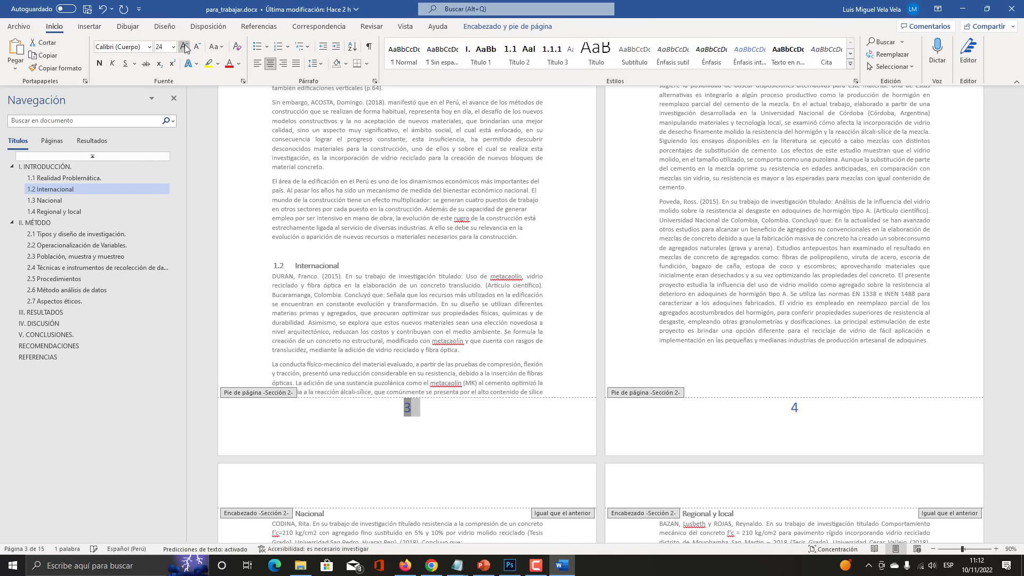
{"action": "left_click", "coordinate": [184, 47]}
{"action": "left_click", "coordinate": [184, 47]}
{"action": "left_click", "coordinate": [184, 47]}
{"action": "left_click", "coordinate": [184, 47]}
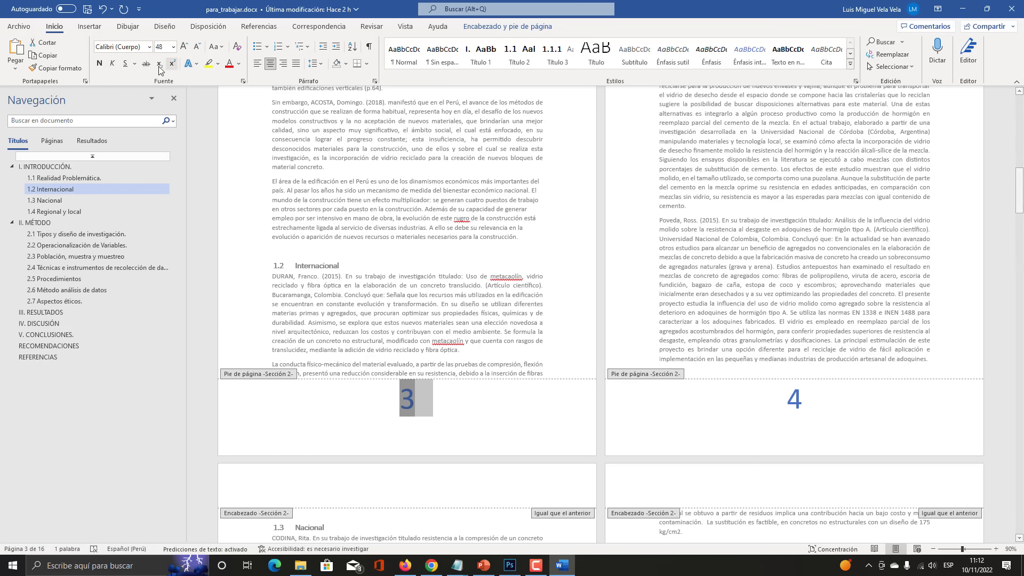
Set the page number format of the section 2 footer to i, ii, iii, …
{"action": "right_click", "coordinate": [407, 402]}
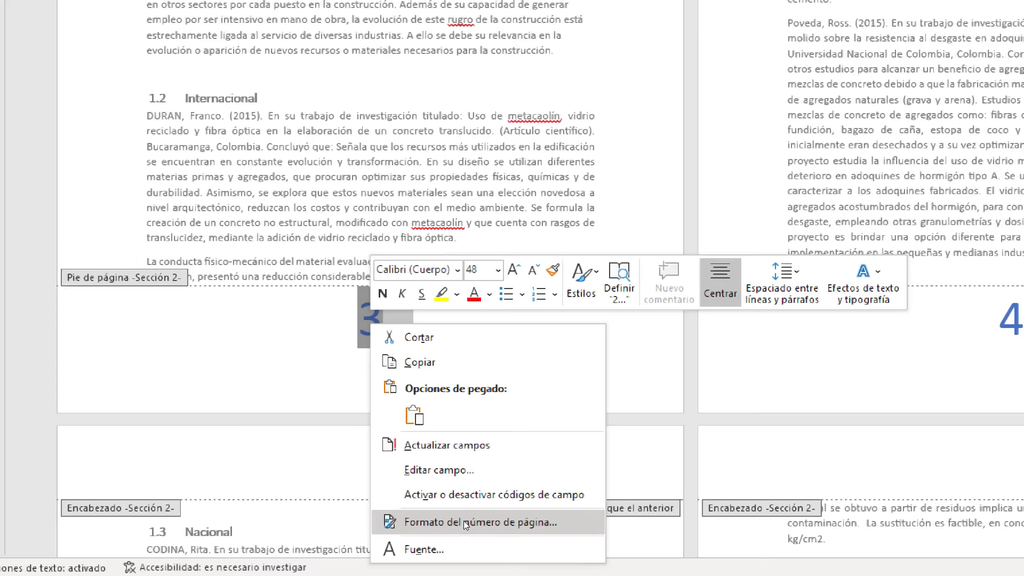
{"action": "left_click", "coordinate": [465, 523]}
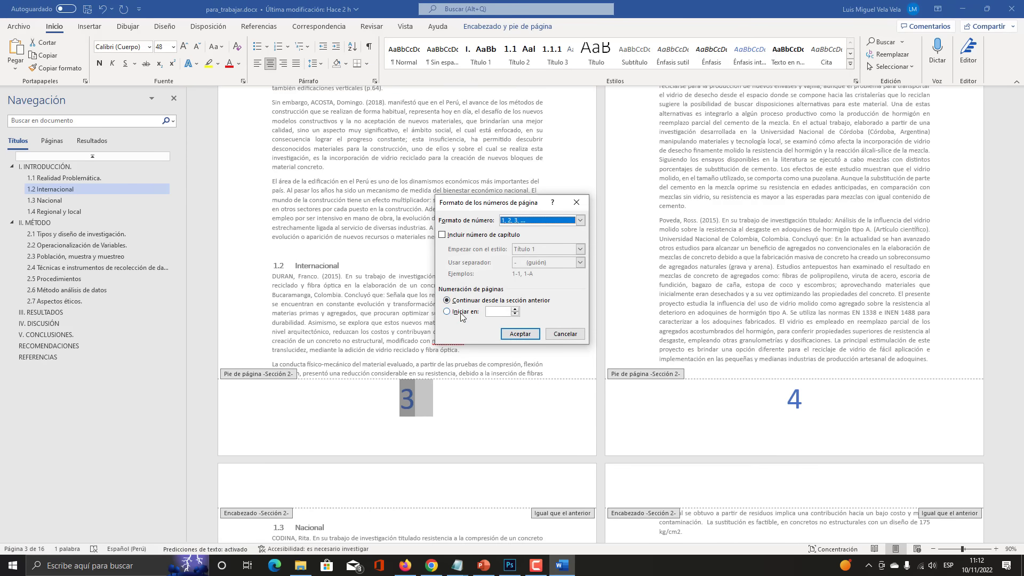
{"action": "key", "text": "super+plus"}
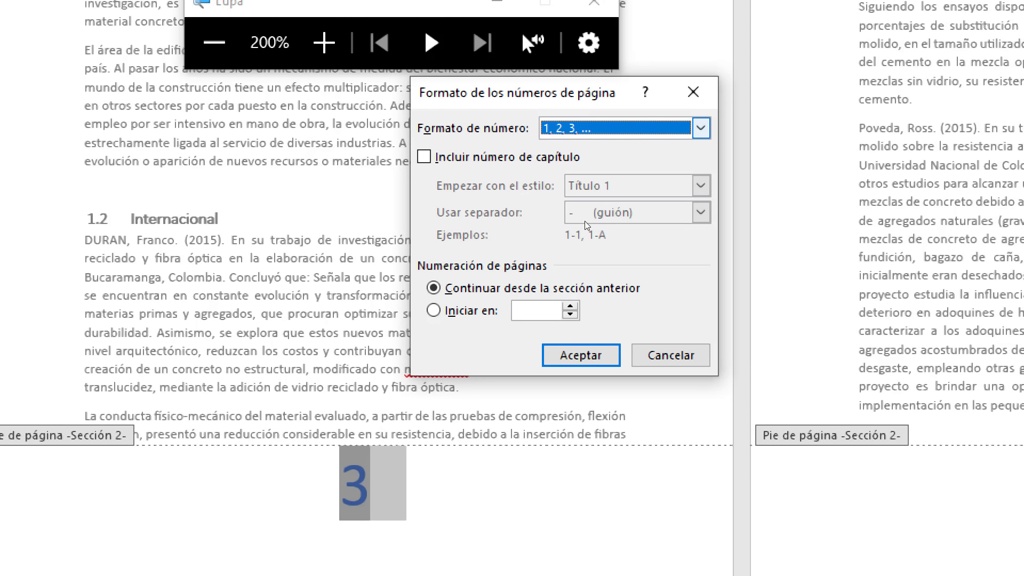
{"action": "left_click", "coordinate": [583, 220]}
{"action": "left_click", "coordinate": [560, 202]}
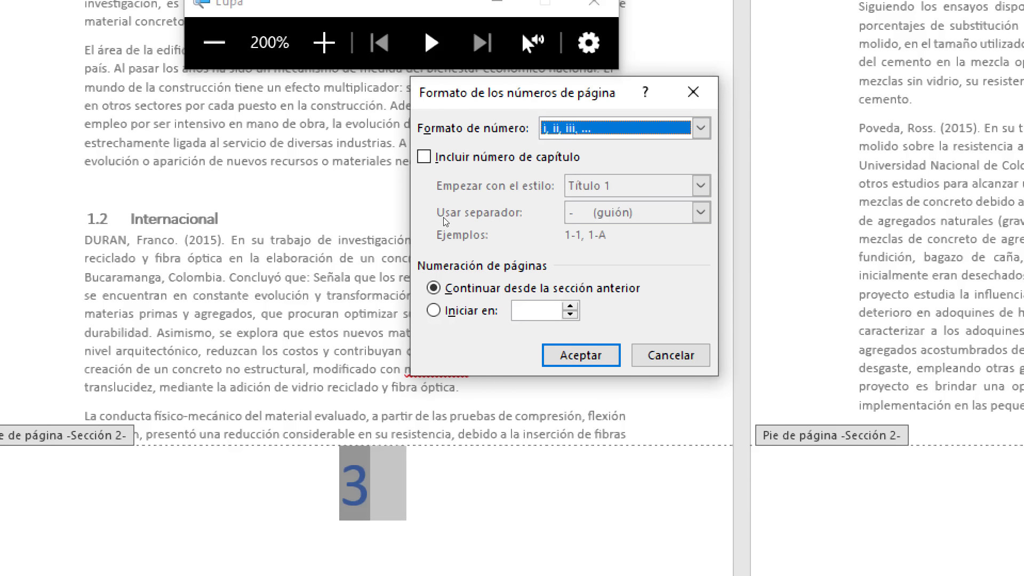
{"action": "left_click_drag", "start_coordinate": [496, 203], "coordinate": [488, 235]}
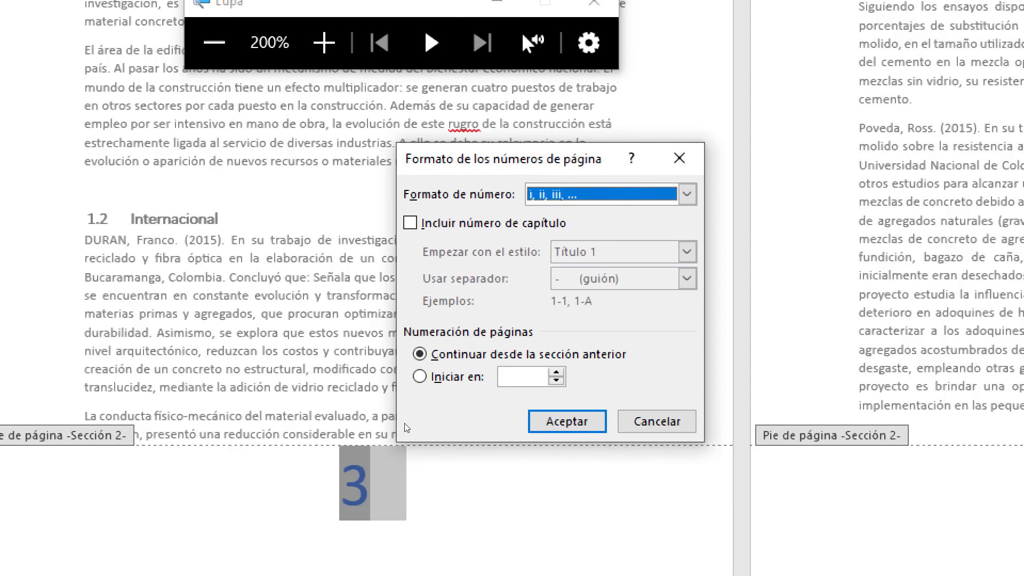
{"action": "key", "text": "super+Escape"}
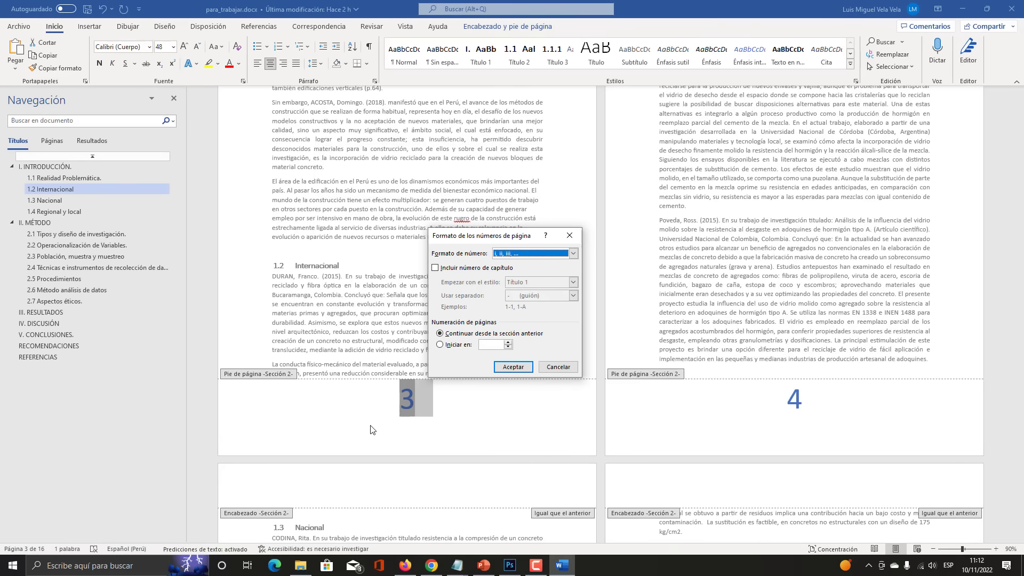
Make the section 2 page numbering start at iii instead of continuing from the previous section
{"action": "key", "text": "super+plus"}
{"action": "left_click", "coordinate": [464, 348]}
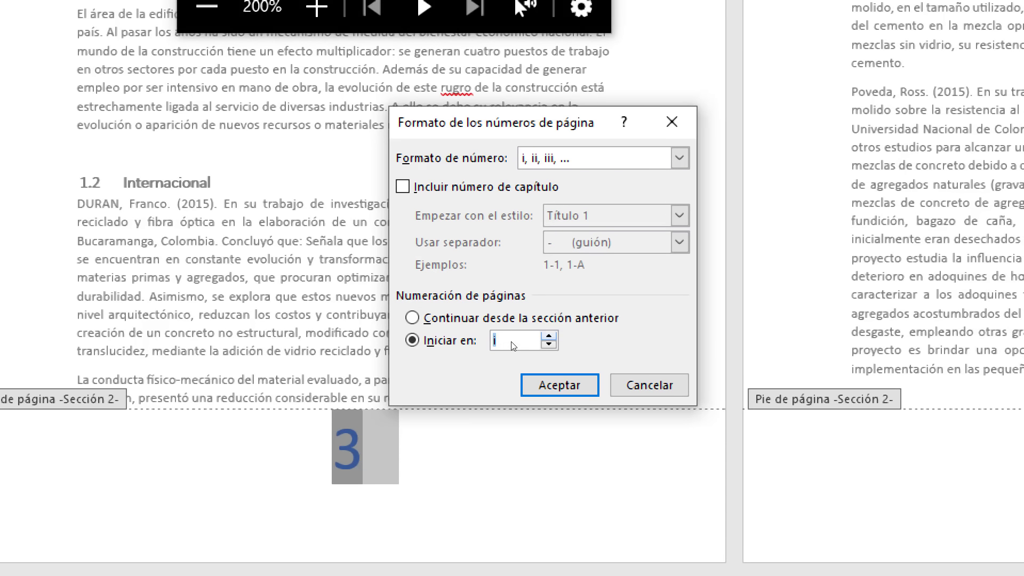
{"action": "left_click", "coordinate": [549, 336]}
{"action": "left_click", "coordinate": [549, 336]}
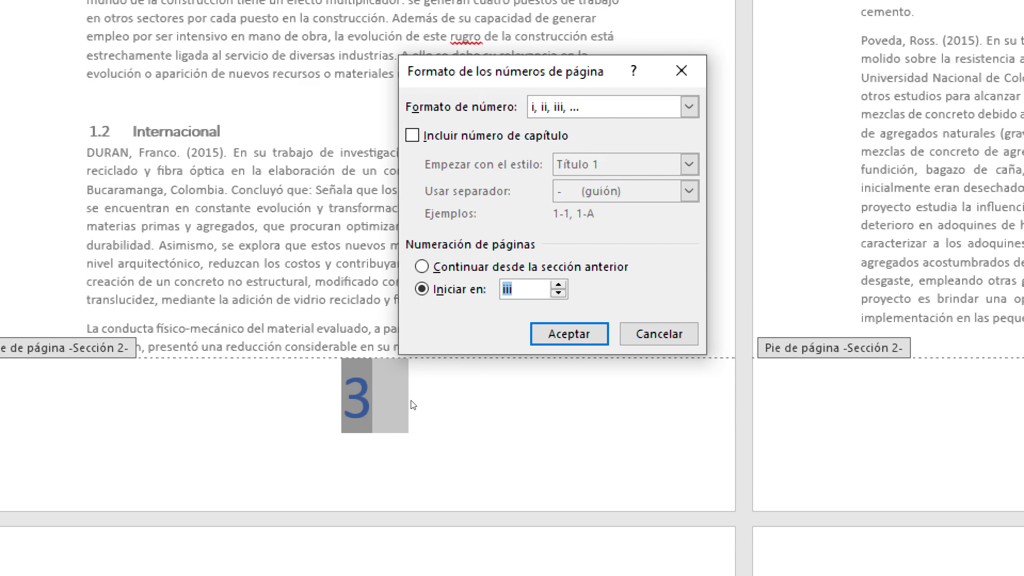
{"action": "key", "text": "super+Escape"}
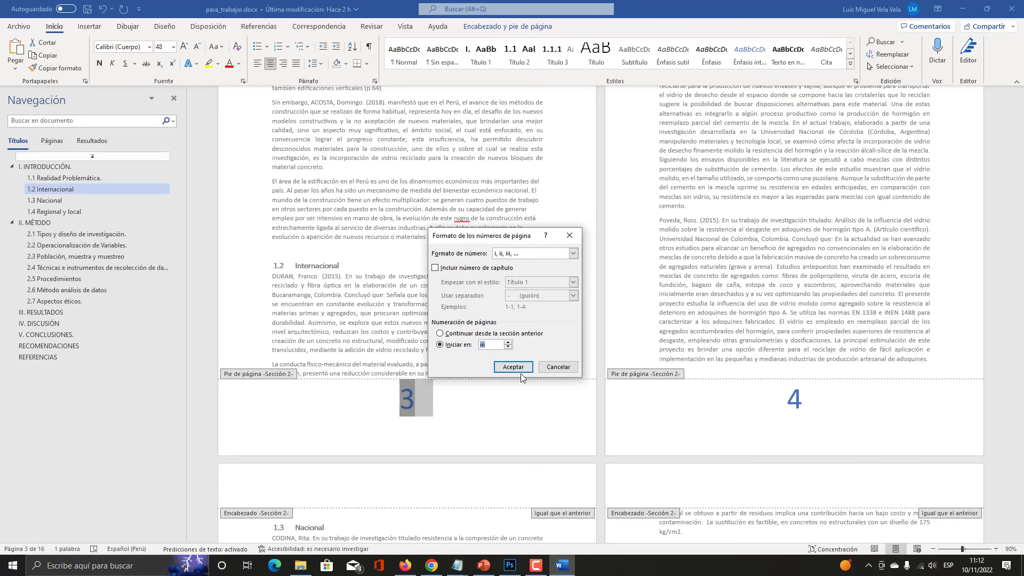
{"action": "left_click", "coordinate": [520, 372]}
Remove the blank page vii between the end of section 2 and the start of section 3
{"action": "scroll", "coordinate": [622, 364], "scroll_direction": "down", "scroll_amount": 5}
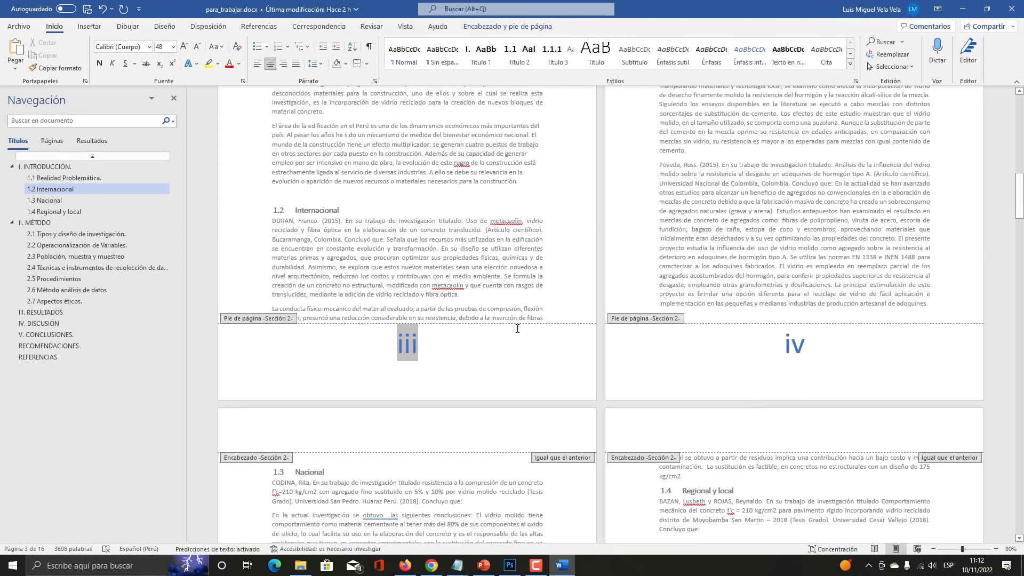
{"action": "scroll", "coordinate": [518, 328], "scroll_direction": "down", "scroll_amount": 1}
{"action": "scroll", "coordinate": [518, 332], "scroll_direction": "down", "scroll_amount": 20}
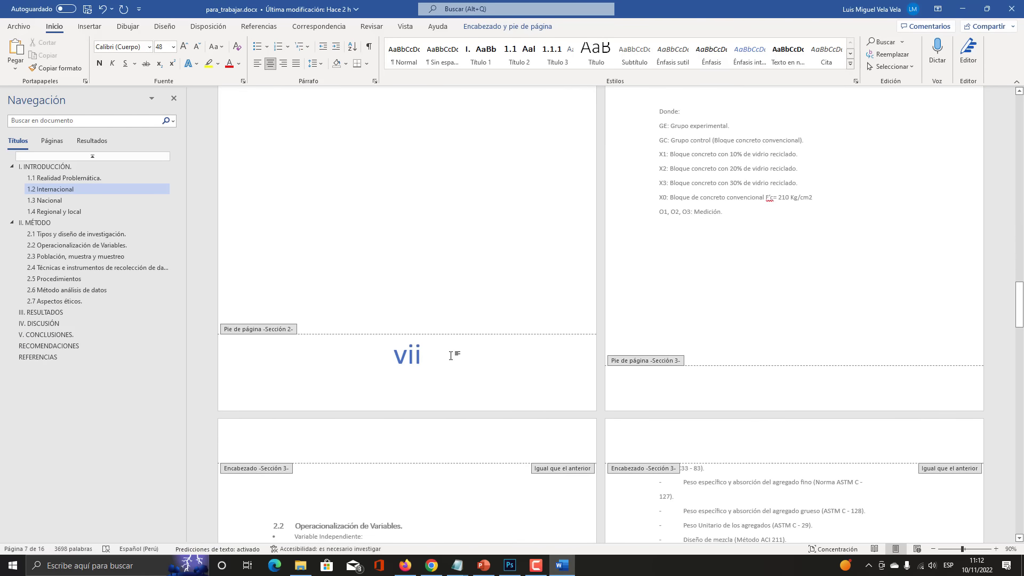
{"action": "scroll", "coordinate": [451, 357], "scroll_direction": "up", "scroll_amount": 5}
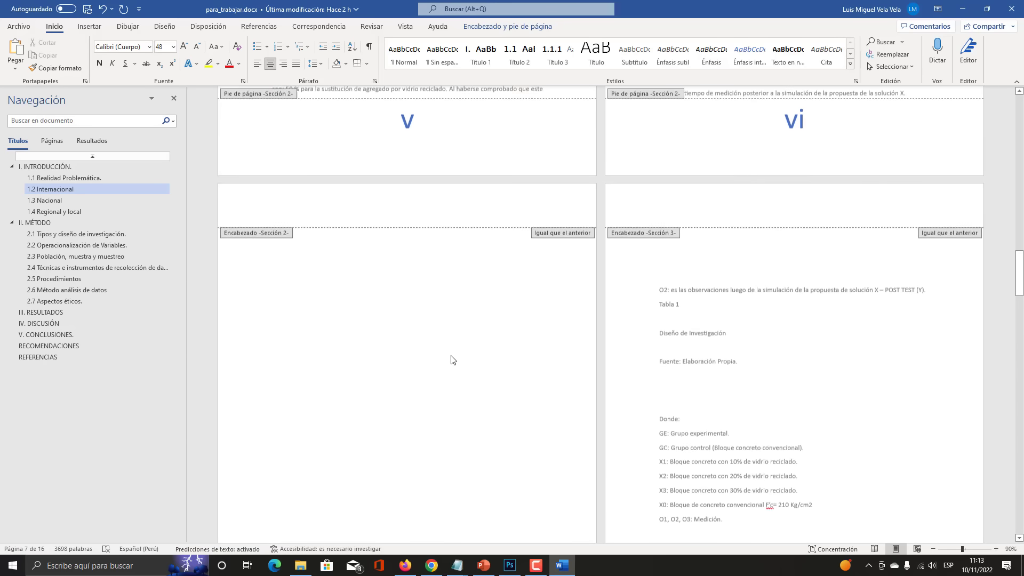
{"action": "scroll", "coordinate": [631, 266], "scroll_direction": "up", "scroll_amount": 1}
{"action": "scroll", "coordinate": [414, 411], "scroll_direction": "down", "scroll_amount": 5}
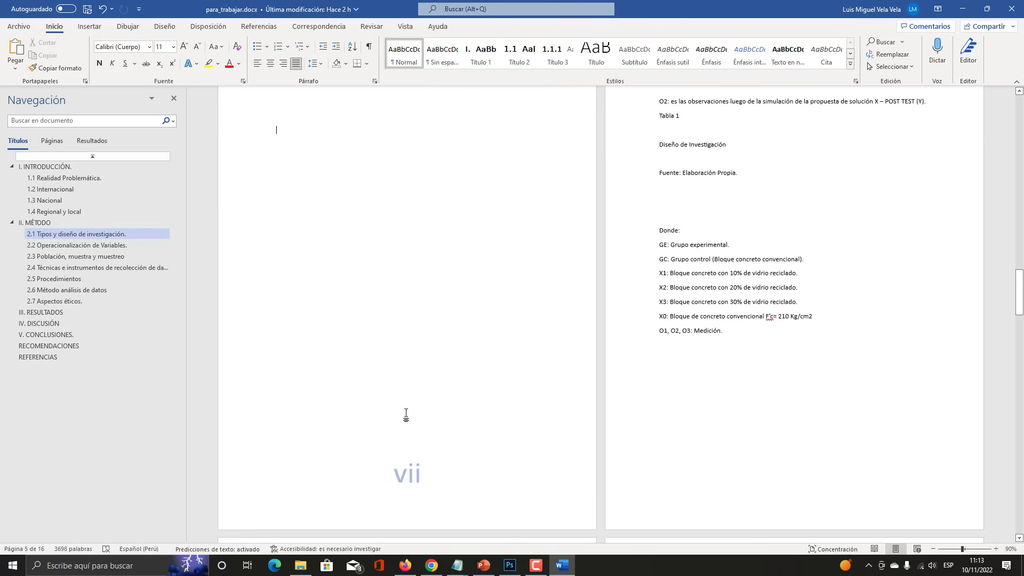
{"action": "scroll", "coordinate": [340, 375], "scroll_direction": "up", "scroll_amount": 2}
{"action": "key", "text": "ctrl+z"}
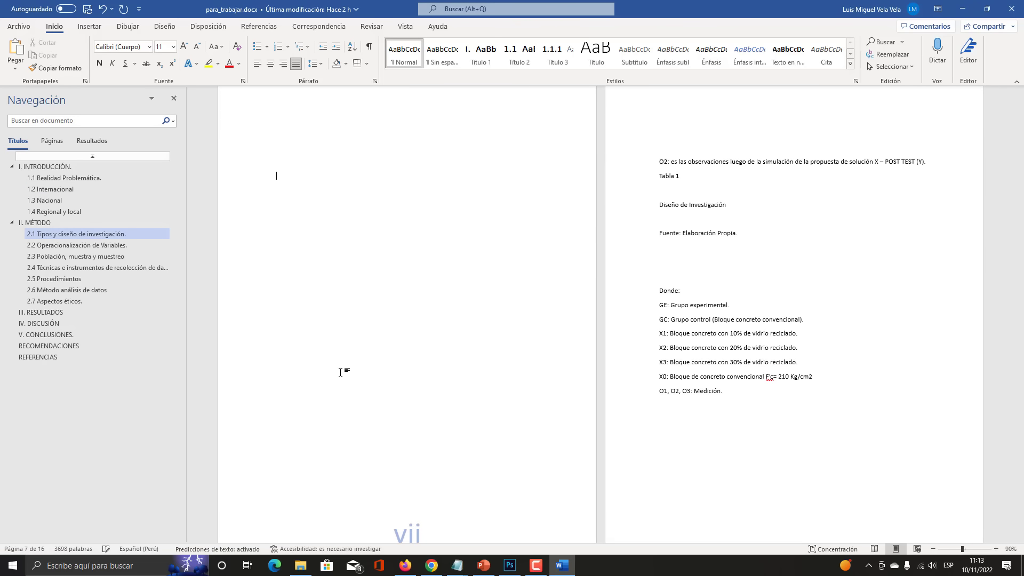
{"action": "key", "text": "ctrl+z"}
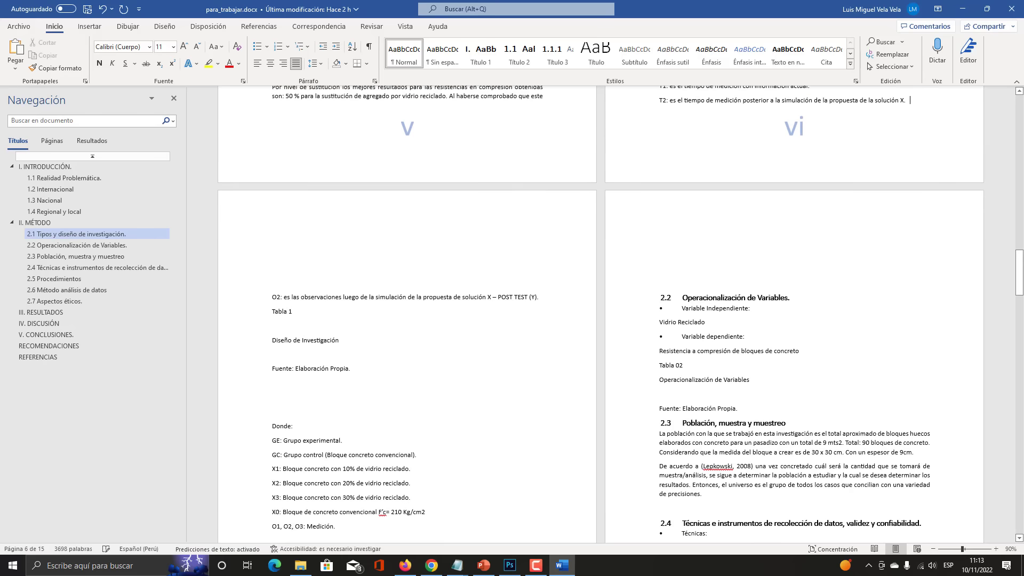
Delete the empty lines above the O2 paragraph on the first page of section 3
{"action": "key", "text": "Delete"}
{"action": "key", "text": "Delete"}
{"action": "key", "text": "Delete"}
{"action": "key", "text": "Delete"}
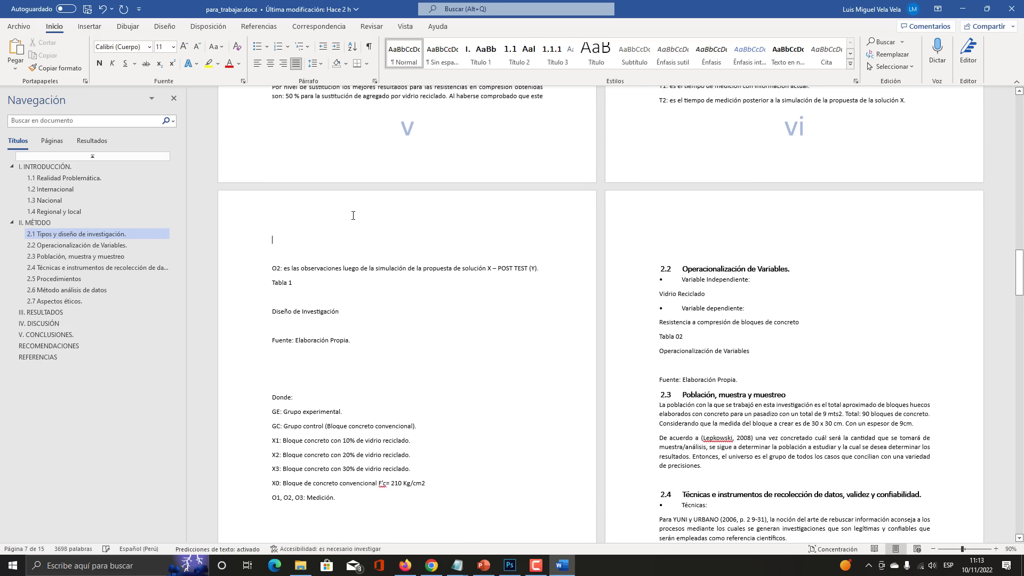
Insert a built-in footer with a centred page number in the section 3 footer
{"action": "scroll", "coordinate": [469, 284], "scroll_direction": "up", "scroll_amount": 5}
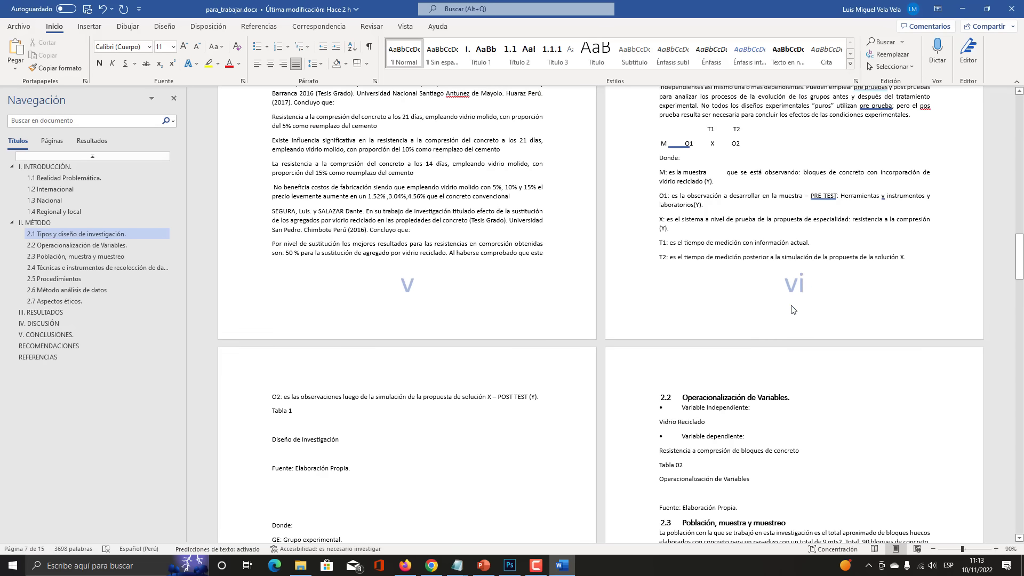
{"action": "scroll", "coordinate": [791, 309], "scroll_direction": "up", "scroll_amount": 8}
{"action": "scroll", "coordinate": [795, 315], "scroll_direction": "down", "scroll_amount": 6}
{"action": "scroll", "coordinate": [796, 318], "scroll_direction": "down", "scroll_amount": 15}
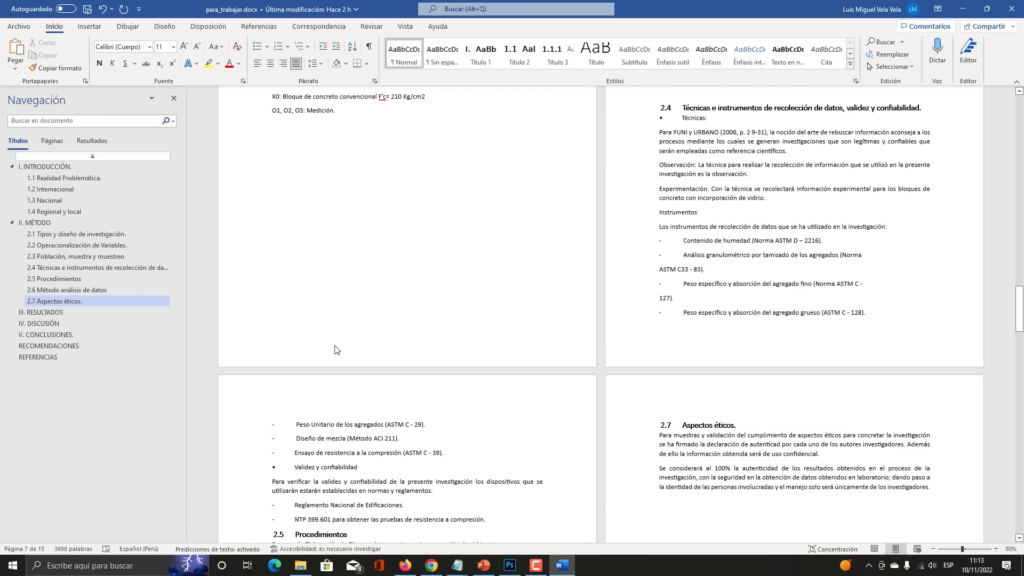
{"action": "double_click", "coordinate": [306, 340]}
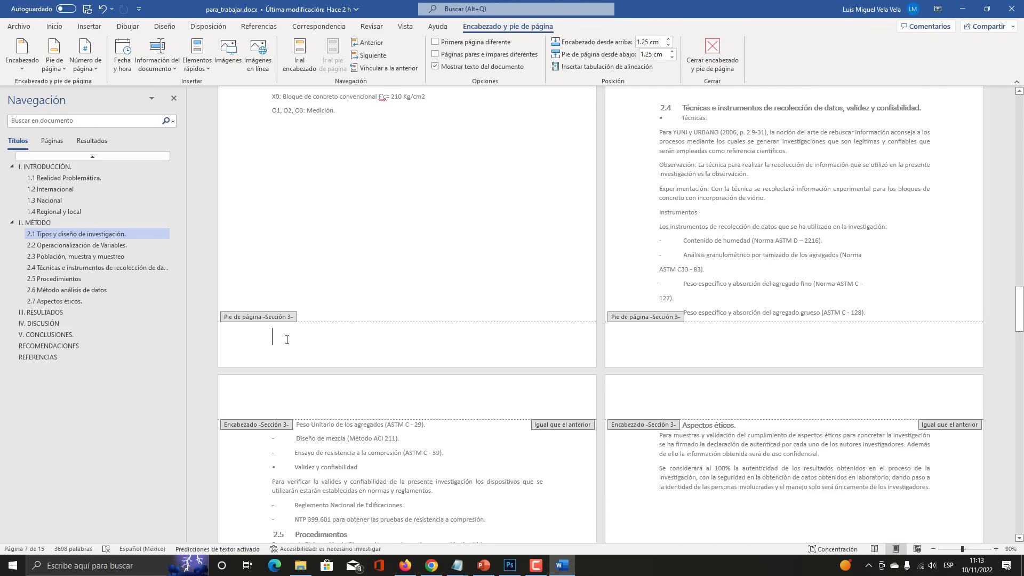
{"action": "left_click", "coordinate": [59, 70]}
{"action": "left_click", "coordinate": [136, 286]}
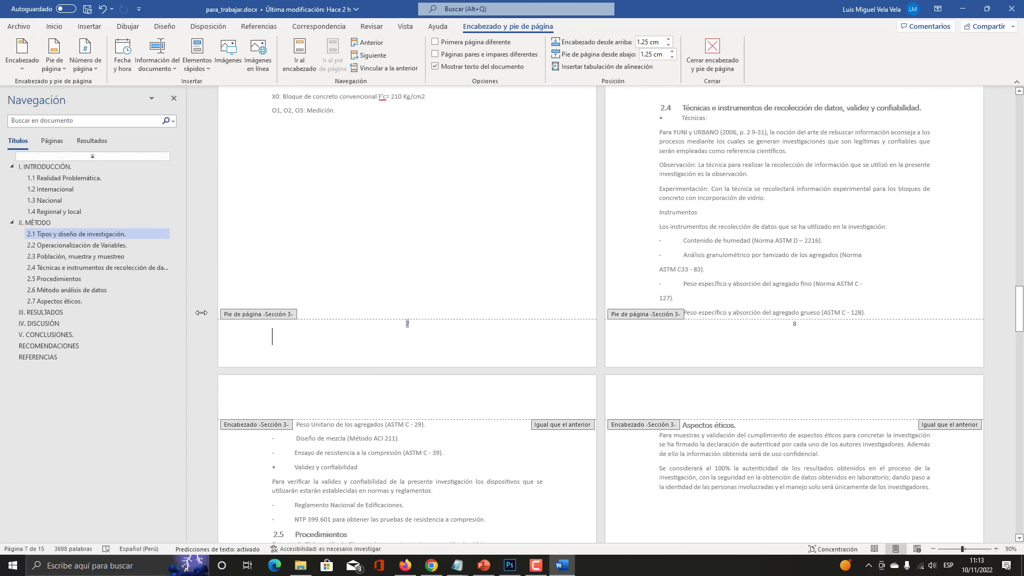
Enlarge the page number in the section 3 footer to font size 36 and make it bold
{"action": "double_click", "coordinate": [409, 324]}
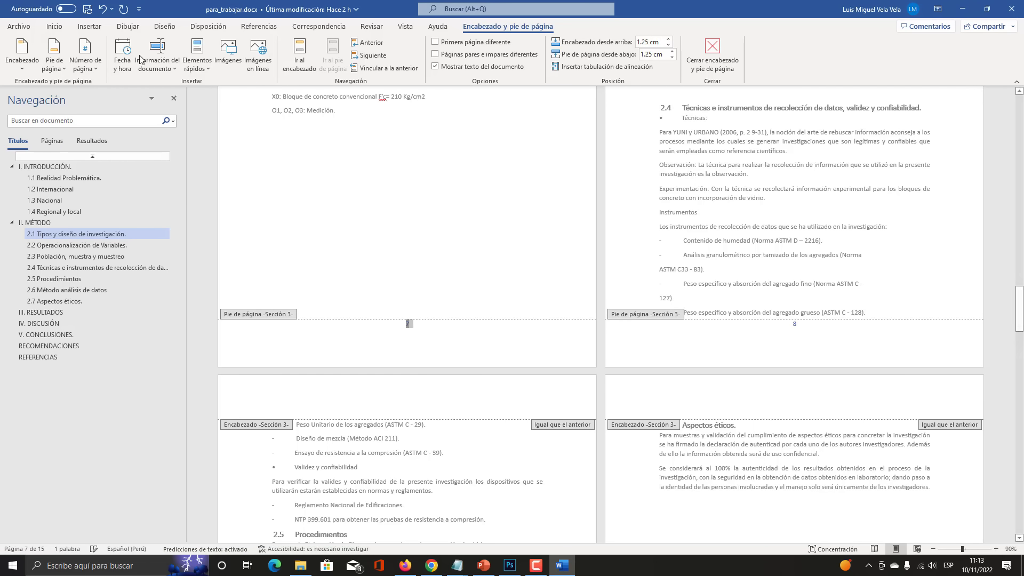
{"action": "left_click", "coordinate": [54, 26]}
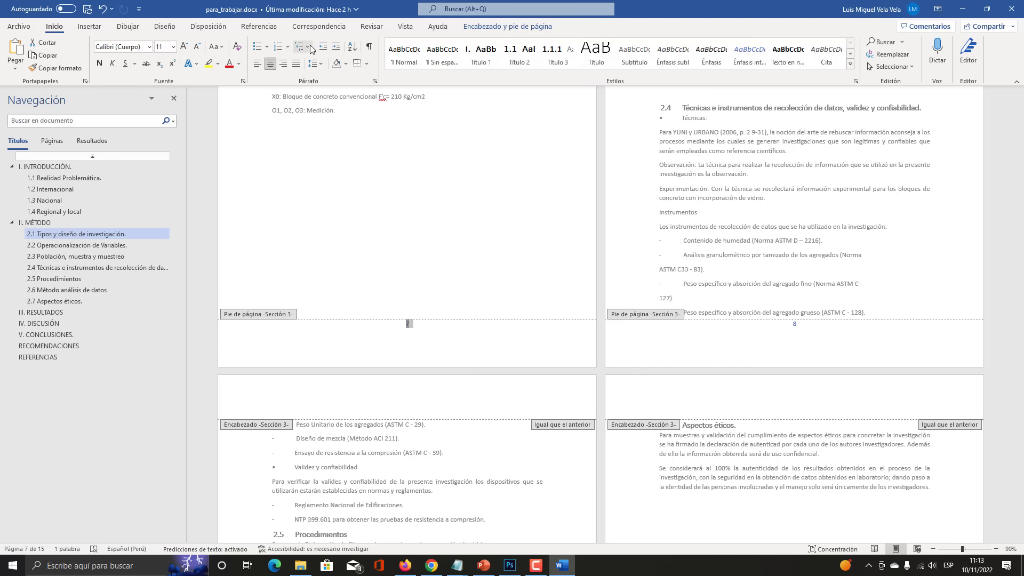
{"action": "left_click", "coordinate": [185, 48]}
{"action": "left_click", "coordinate": [185, 48]}
{"action": "left_click", "coordinate": [184, 48]}
{"action": "left_click", "coordinate": [184, 48]}
{"action": "left_click", "coordinate": [185, 48]}
{"action": "left_click", "coordinate": [185, 48]}
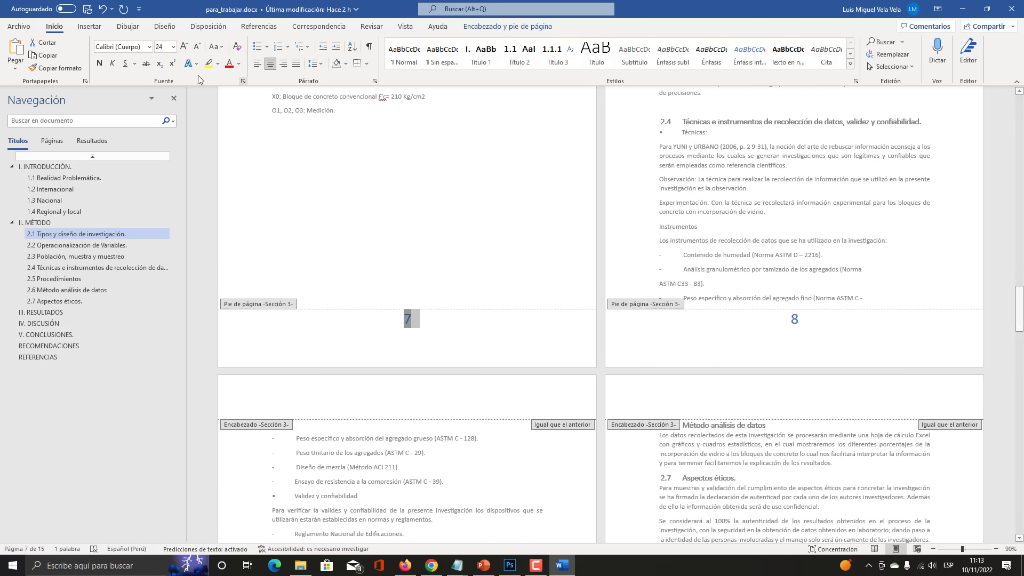
{"action": "left_click", "coordinate": [184, 47]}
{"action": "left_click", "coordinate": [184, 48]}
{"action": "left_click", "coordinate": [185, 48]}
{"action": "left_click", "coordinate": [185, 48]}
{"action": "left_click", "coordinate": [99, 64]}
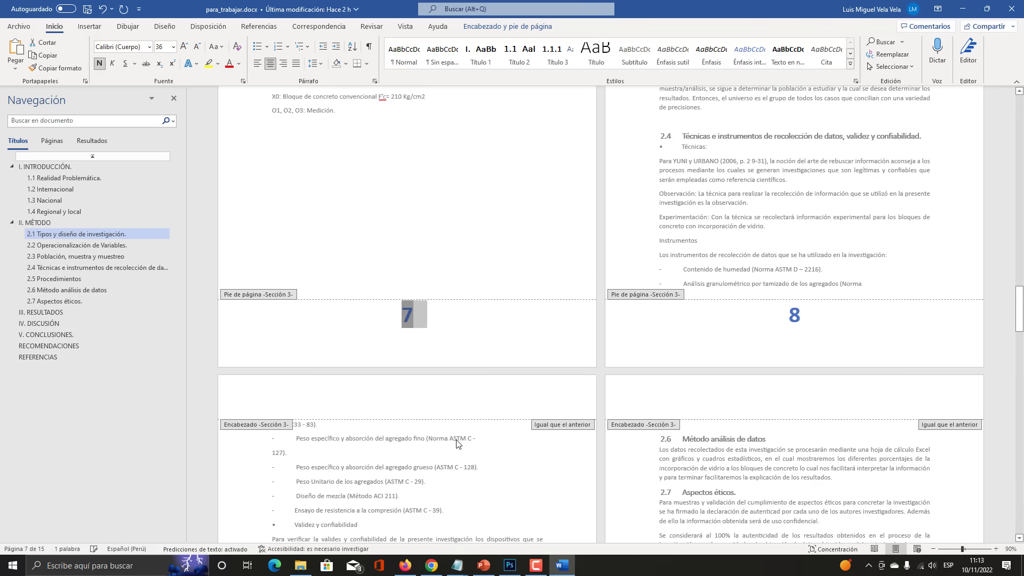
Make the section 3 page numbering start at 8 in the 1, 2, 3 format, and leave footer editing
{"action": "scroll", "coordinate": [455, 454], "scroll_direction": "up", "scroll_amount": 7}
{"action": "scroll", "coordinate": [806, 282], "scroll_direction": "up", "scroll_amount": 3}
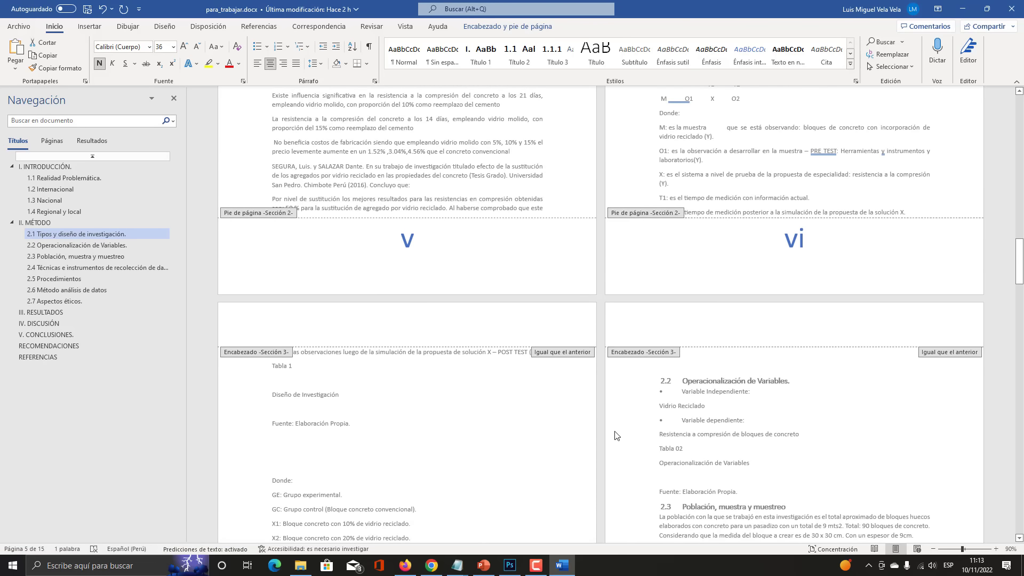
{"action": "scroll", "coordinate": [615, 434], "scroll_direction": "down", "scroll_amount": 12}
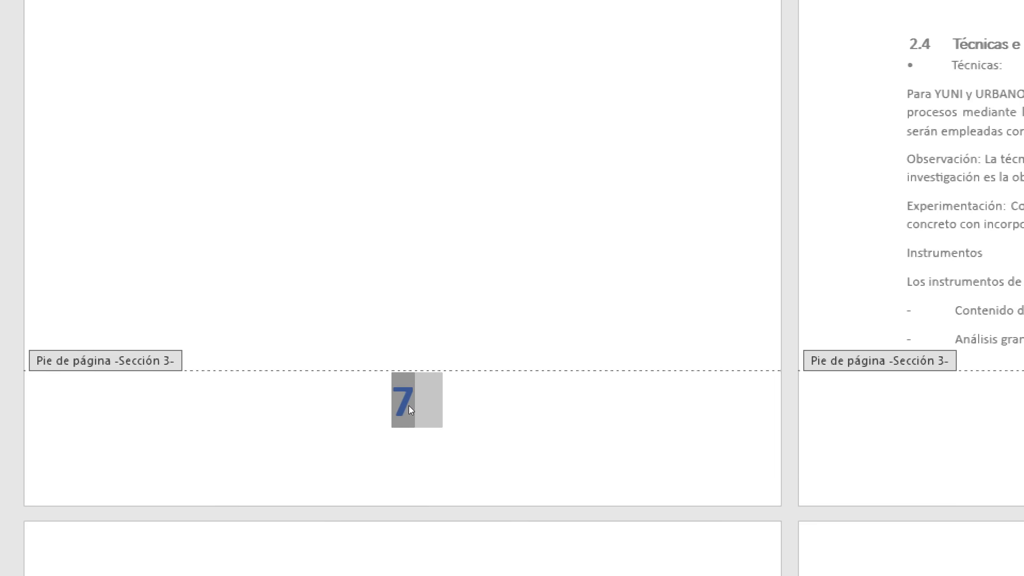
{"action": "right_click", "coordinate": [411, 408]}
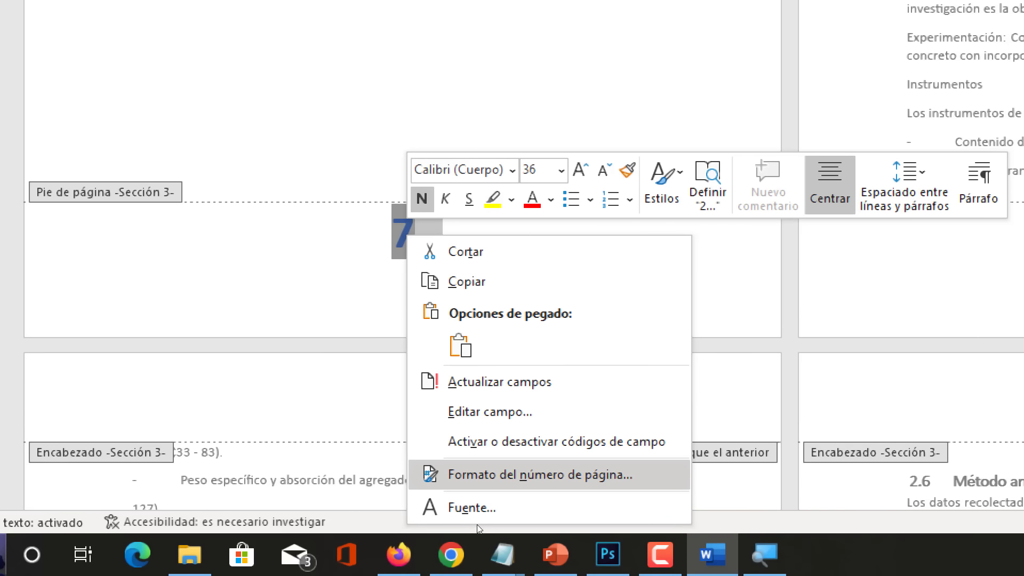
{"action": "left_click", "coordinate": [470, 509]}
{"action": "left_click", "coordinate": [467, 113]}
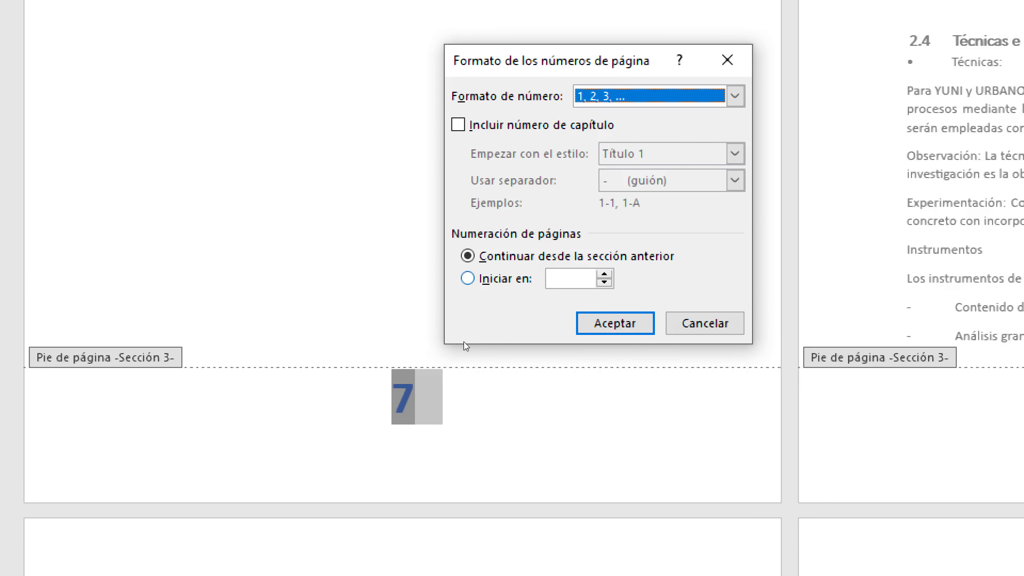
{"action": "type", "text": "8"}
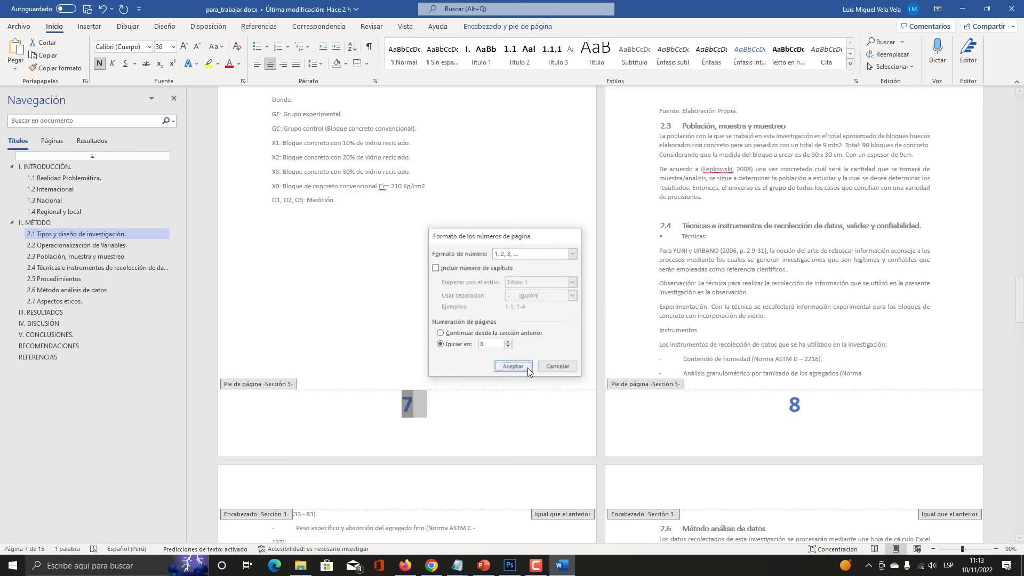
{"action": "left_click", "coordinate": [615, 324]}
{"action": "double_click", "coordinate": [468, 396]}
Update the entire table of contents on the Índice page
{"action": "scroll", "coordinate": [416, 419], "scroll_direction": "down", "scroll_amount": 6}
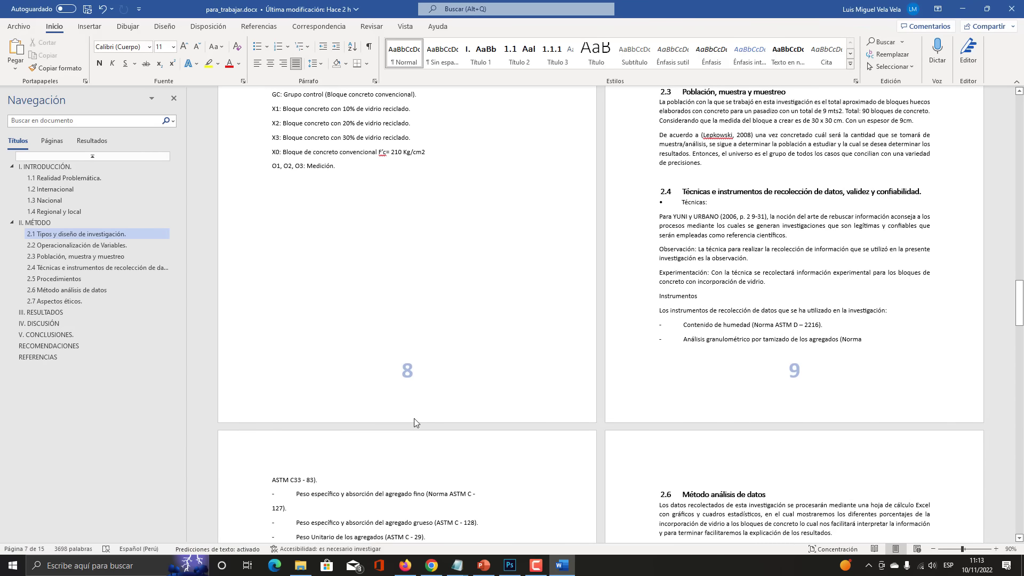
{"action": "scroll", "coordinate": [435, 332], "scroll_direction": "down", "scroll_amount": 12}
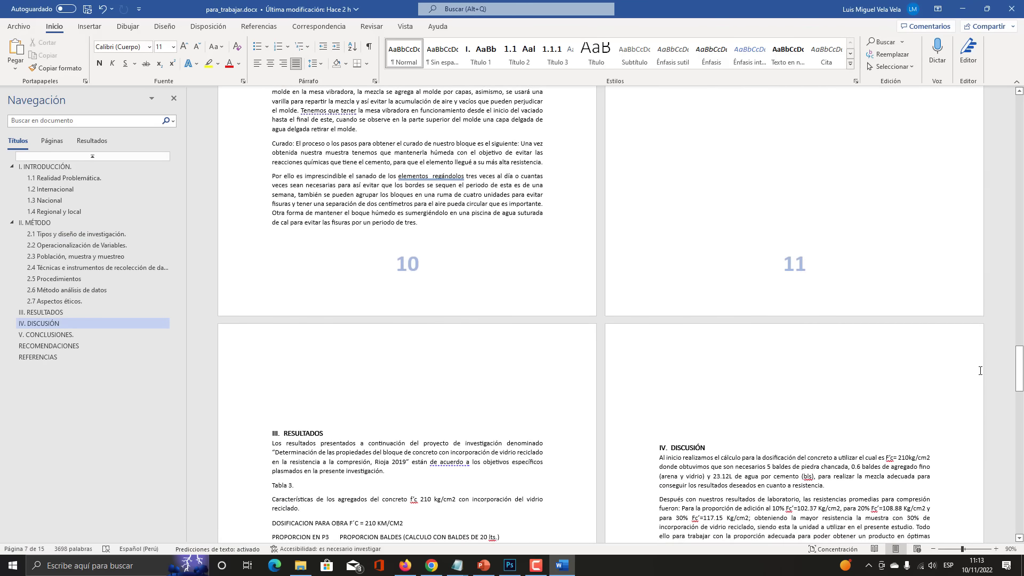
{"action": "left_click_drag", "start_coordinate": [1022, 355], "coordinate": [1022, 91]}
{"action": "right_click", "coordinate": [747, 197]}
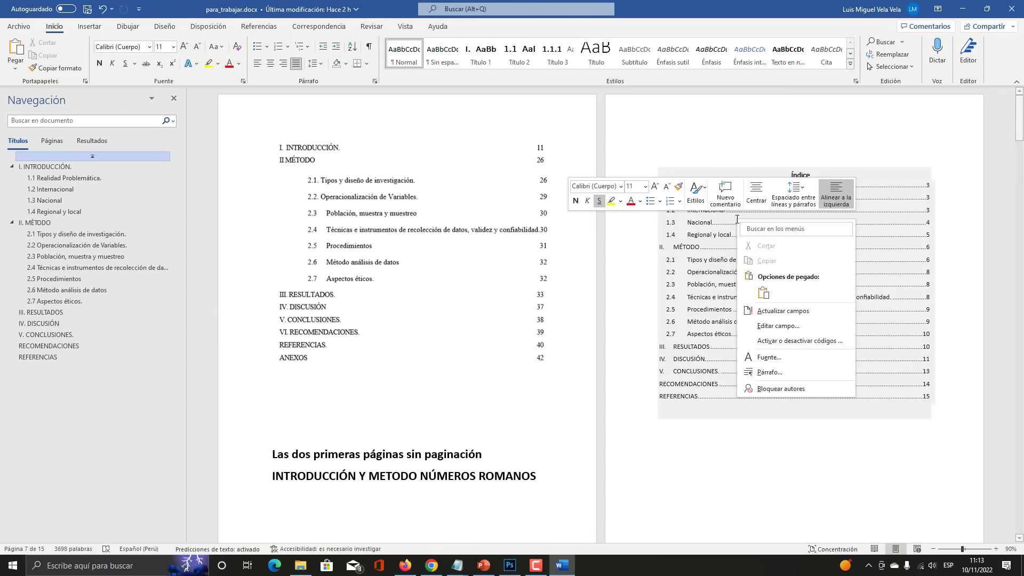
{"action": "left_click", "coordinate": [784, 311]}
{"action": "left_click", "coordinate": [497, 283]}
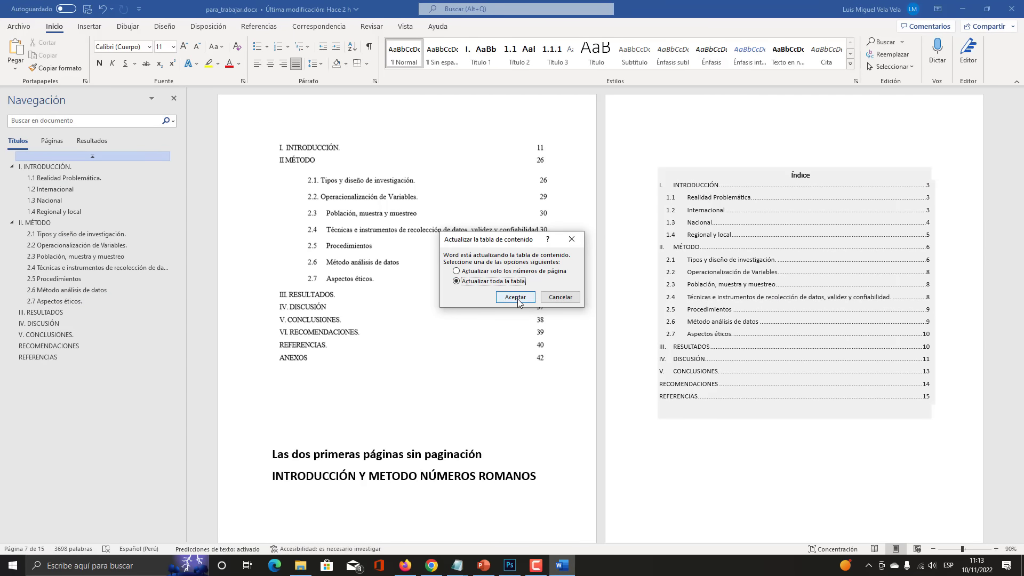
{"action": "left_click", "coordinate": [516, 297]}
Examine the page numbers in the updated Índice, from the Introducción entries down to Referencias
{"action": "left_click", "coordinate": [939, 348]}
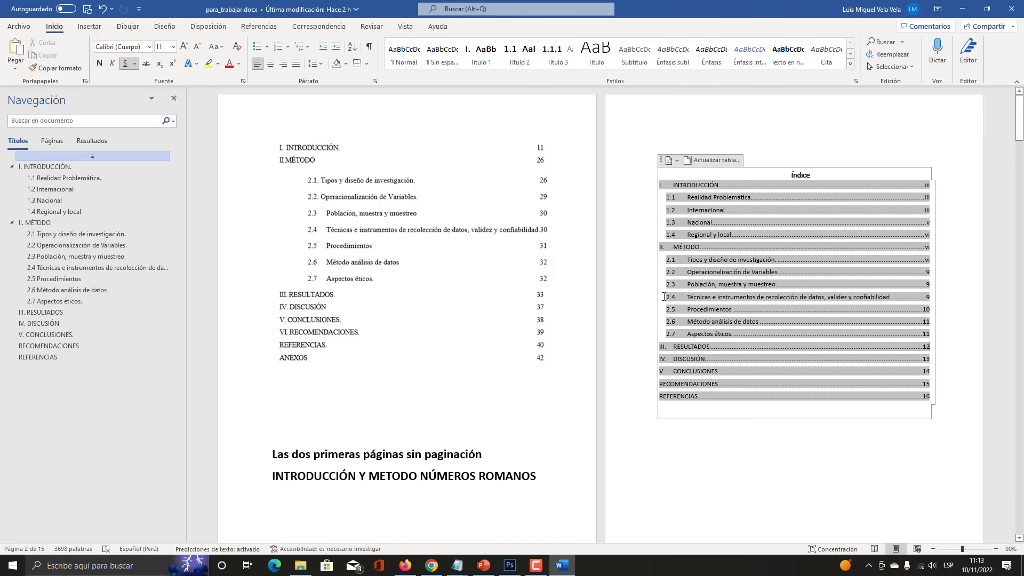
{"action": "scroll", "coordinate": [939, 512], "scroll_direction": "up", "scroll_amount": 10, "text": "ctrl"}
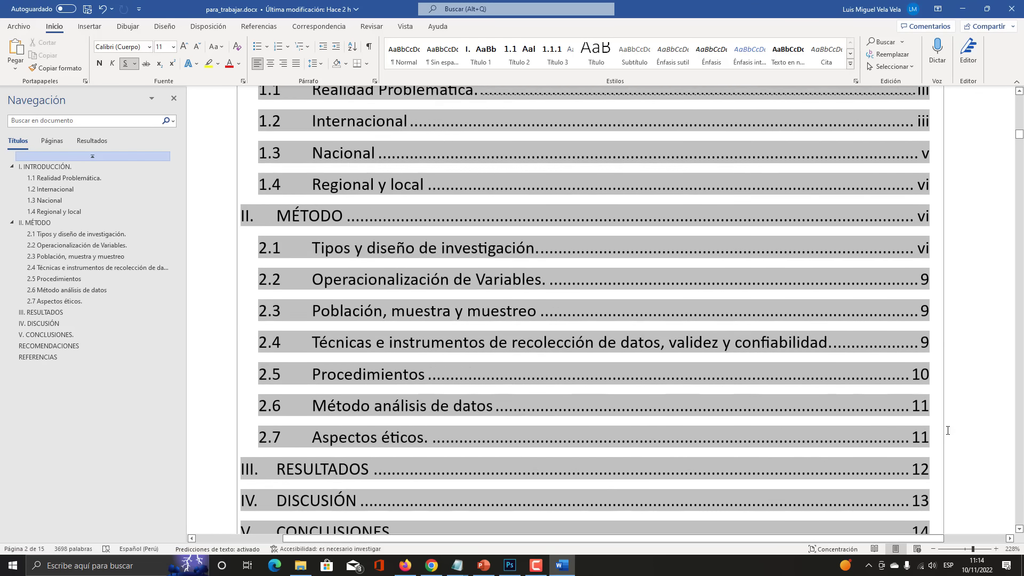
{"action": "scroll", "coordinate": [948, 431], "scroll_direction": "up", "scroll_amount": 3}
{"action": "left_click", "coordinate": [870, 276]}
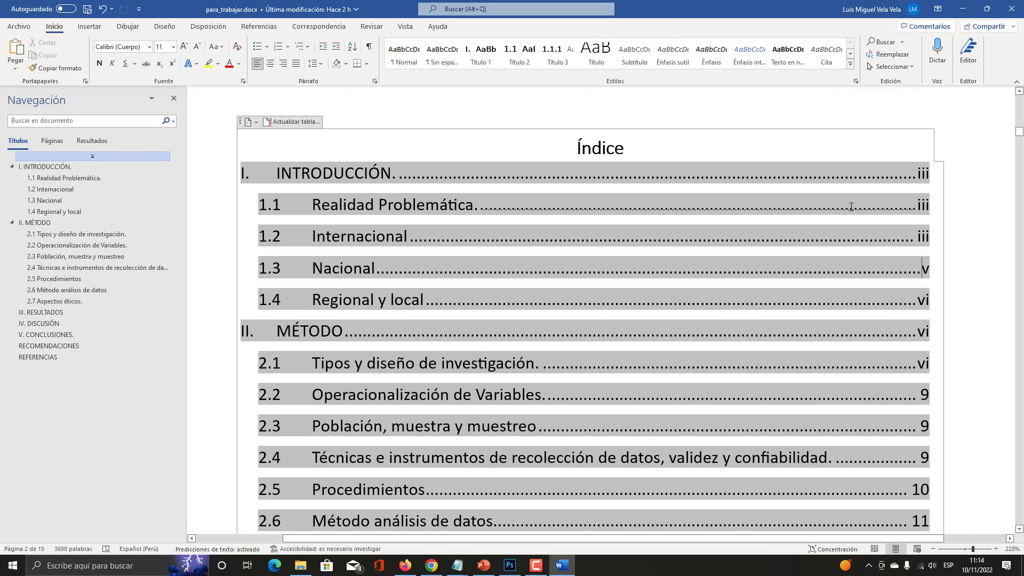
{"action": "left_click_drag", "start_coordinate": [917, 175], "coordinate": [926, 207]}
{"action": "left_click_drag", "start_coordinate": [917, 263], "coordinate": [930, 315]}
{"action": "scroll", "coordinate": [920, 284], "scroll_direction": "down", "scroll_amount": 3}
{"action": "left_click", "coordinate": [921, 346]}
{"action": "left_click", "coordinate": [934, 549]}
{"action": "left_click", "coordinate": [934, 549]}
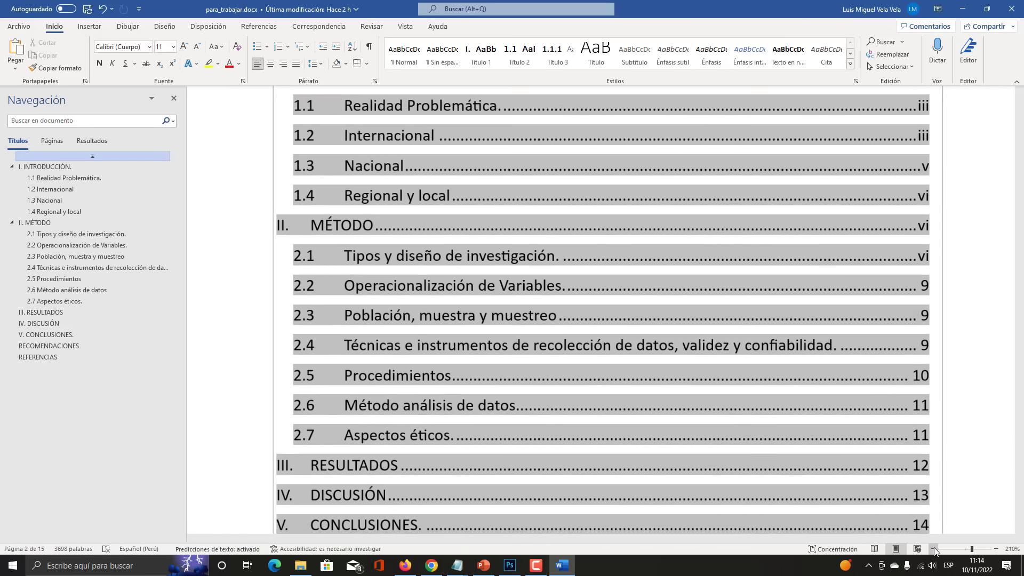
{"action": "left_click", "coordinate": [933, 549]}
{"action": "left_click", "coordinate": [934, 549]}
{"action": "left_click", "coordinate": [934, 549]}
{"action": "left_click", "coordinate": [934, 549]}
{"action": "left_click", "coordinate": [934, 549]}
{"action": "left_click", "coordinate": [933, 549]}
{"action": "left_click", "coordinate": [934, 549]}
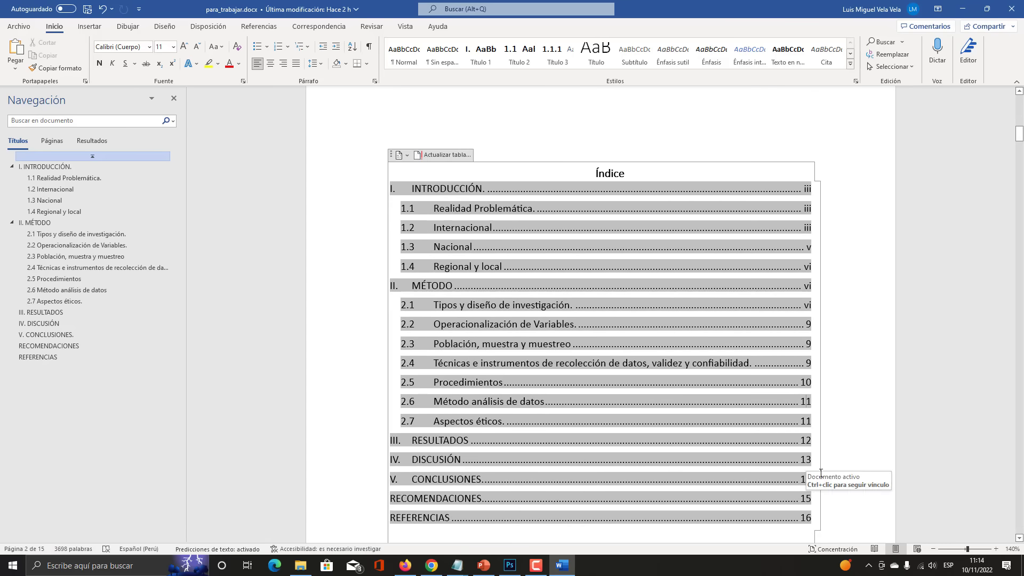